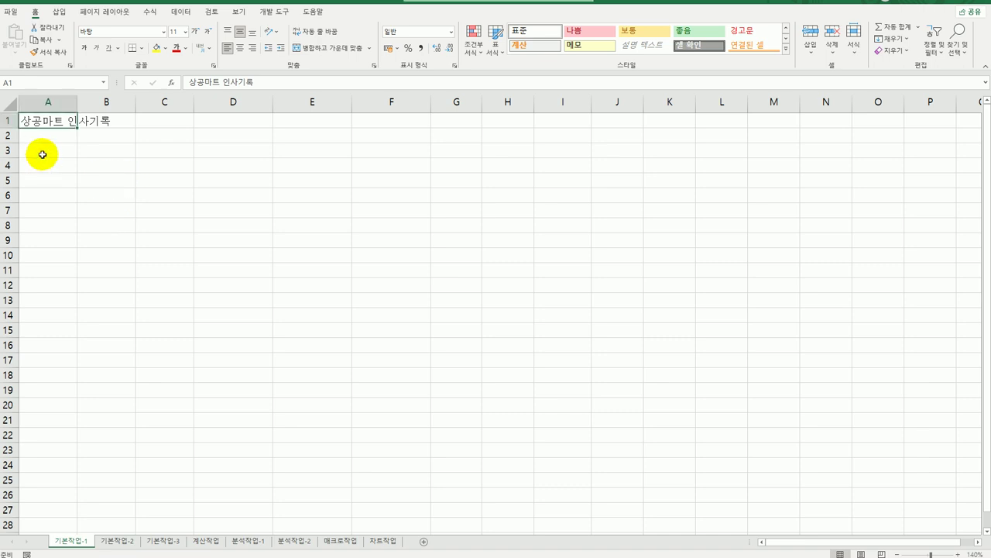
On the 기본작업-2 sheet, merge and center the ranges A5:A6, A7:A9, A10:A12 and A13:B13.
drag(39, 152, 455, 215)
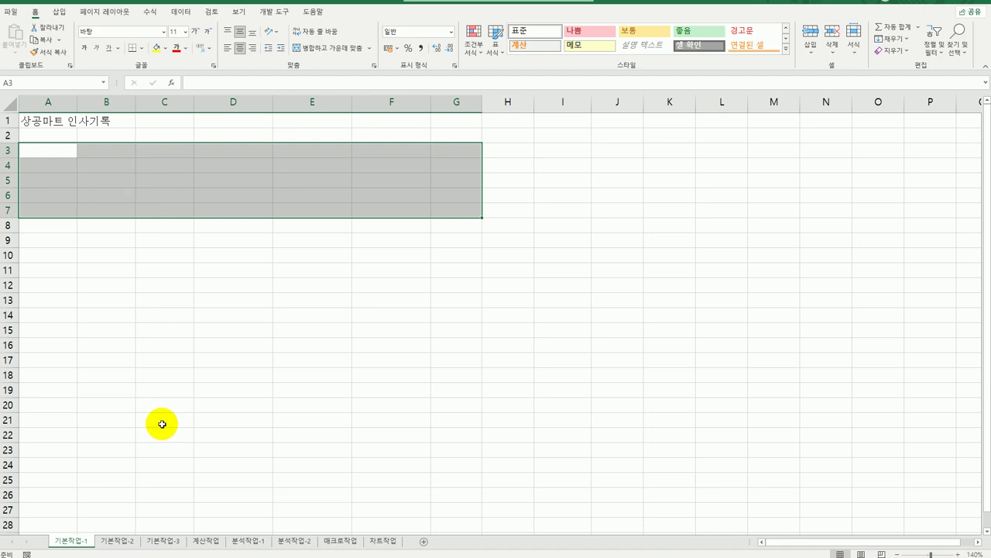
click(126, 542)
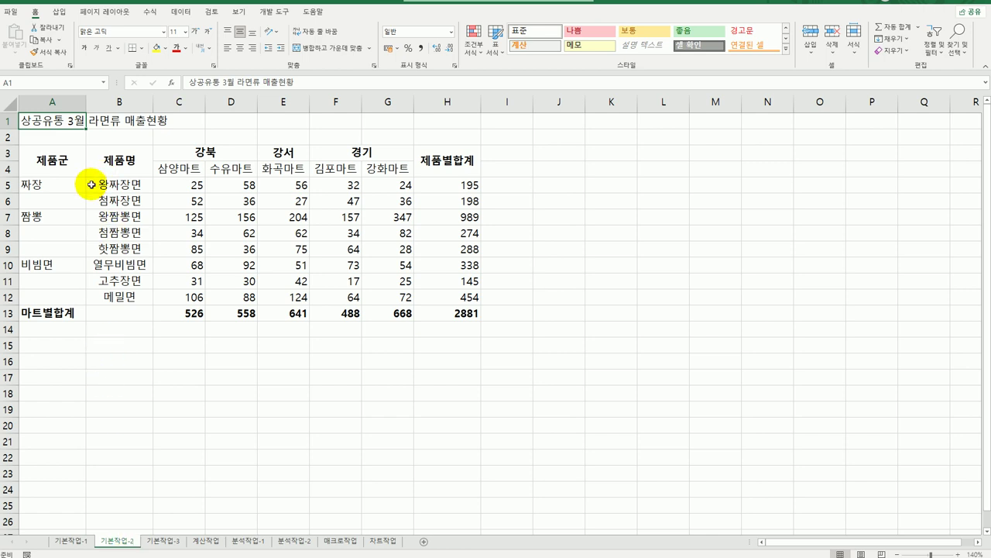
drag(69, 186, 69, 203)
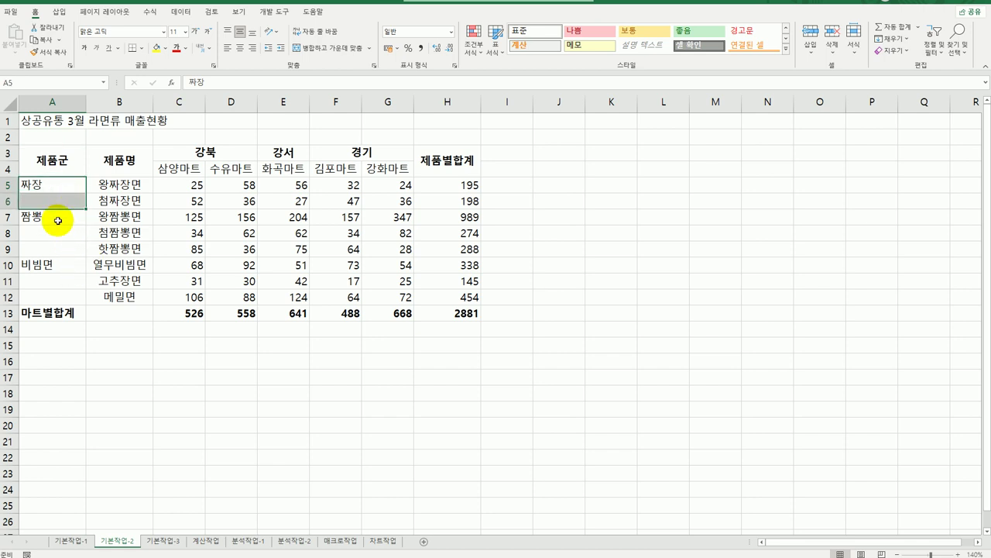
ctrl+click(58, 218)
mouse_move(57, 218)
mouse_down()
mouse_move(59, 294)
mouse_move(137, 314)
mouse_up()
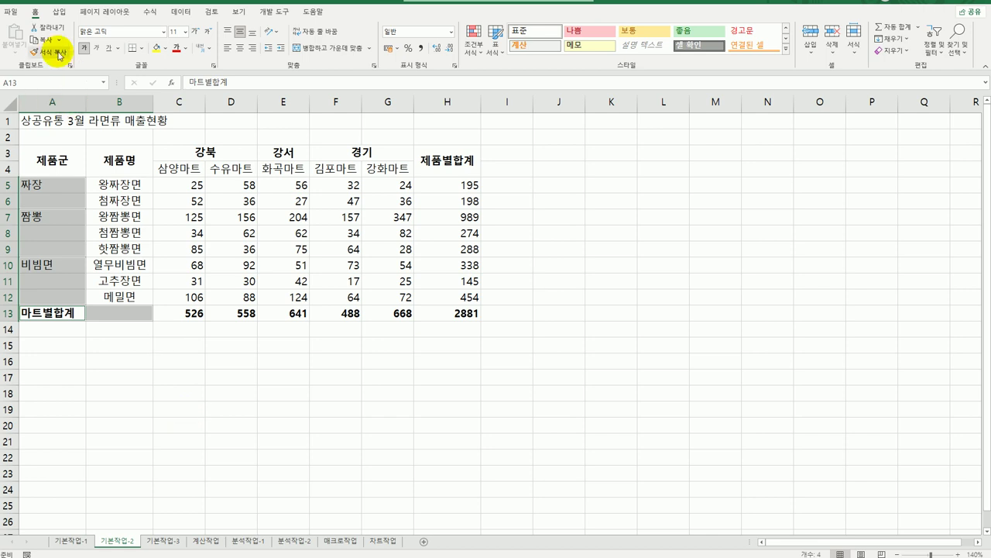
click(324, 48)
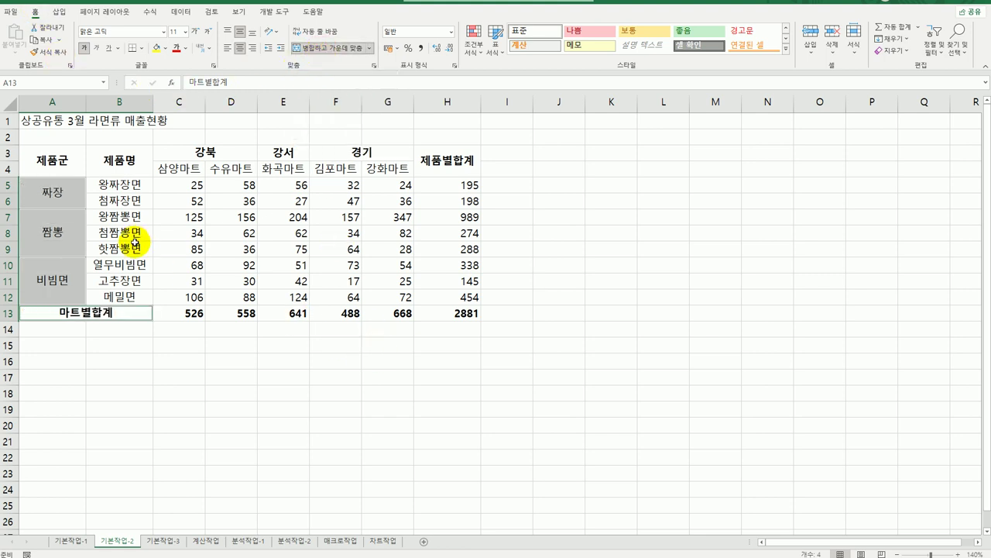
Make the mart names in C4:G4 bold and give them a standard yellow fill.
drag(191, 164, 385, 165)
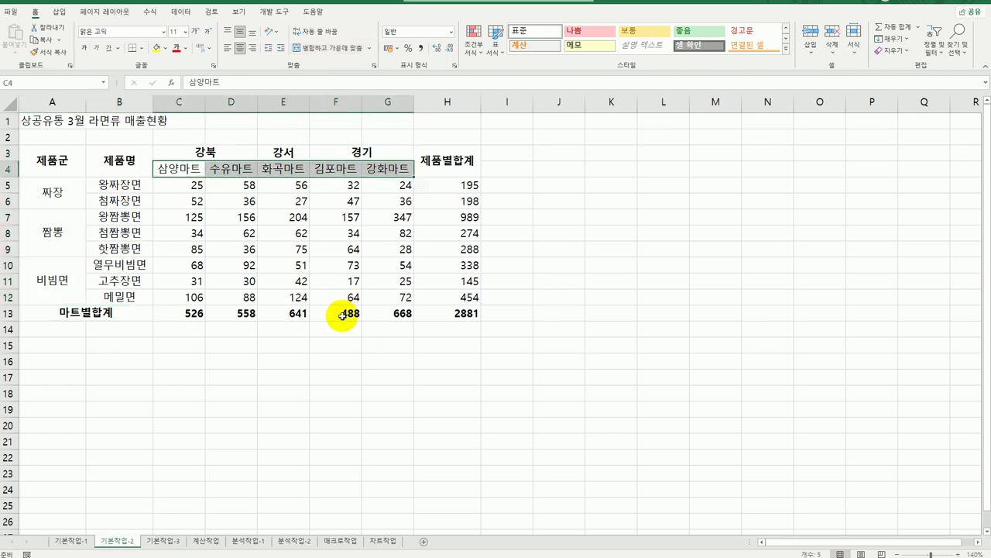
click(81, 47)
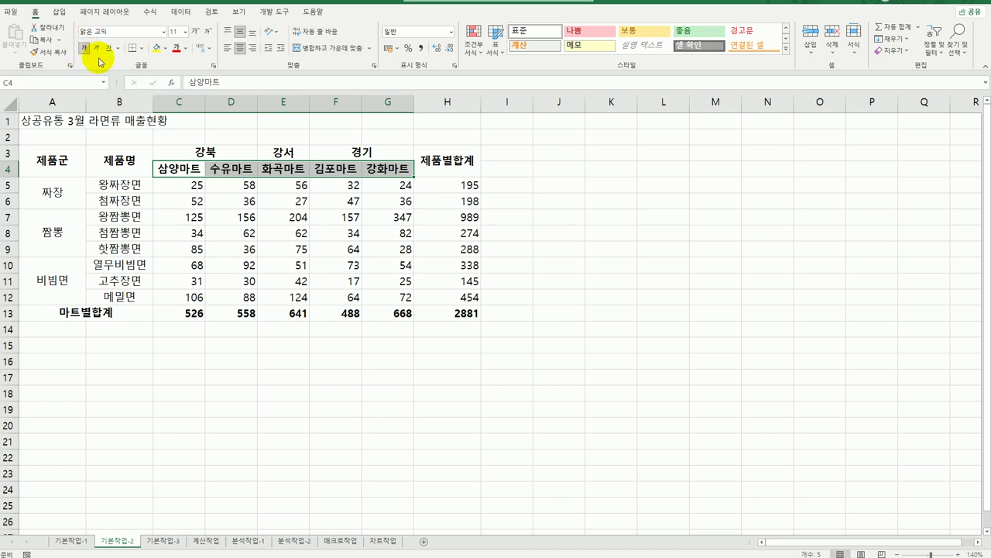
click(165, 50)
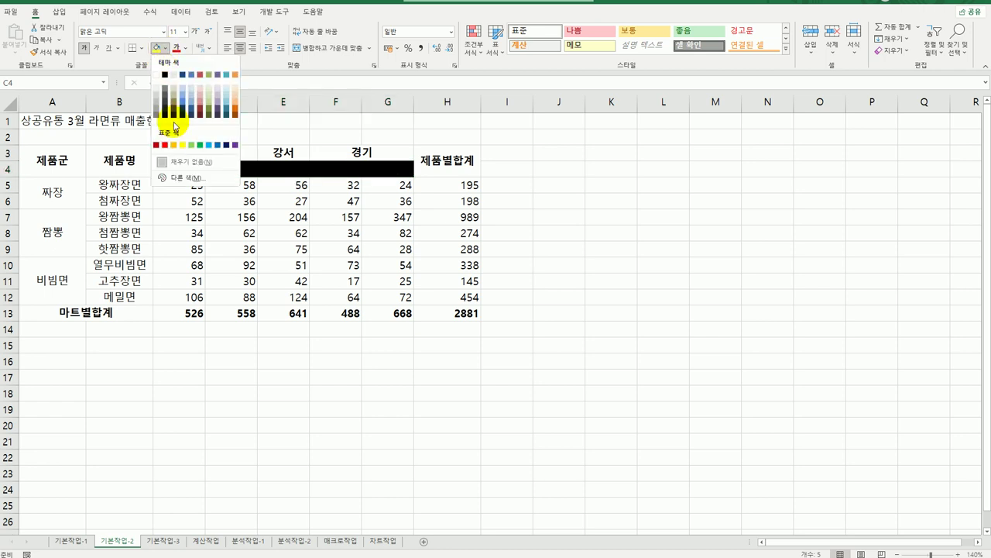
click(182, 140)
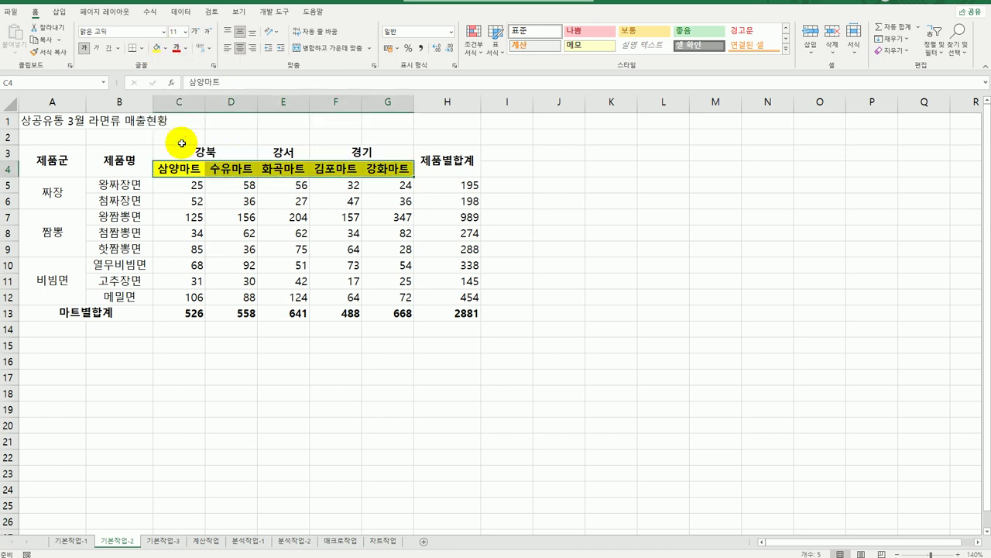
click(387, 375)
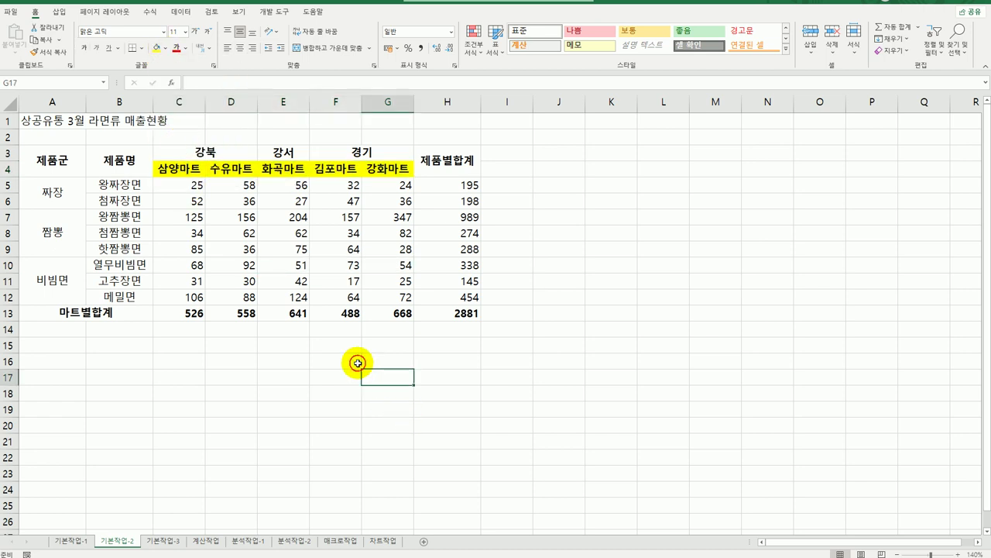
Apply the custom number format #,##0개 to the sales figures and totals in C5:H13.
drag(184, 192, 443, 314)
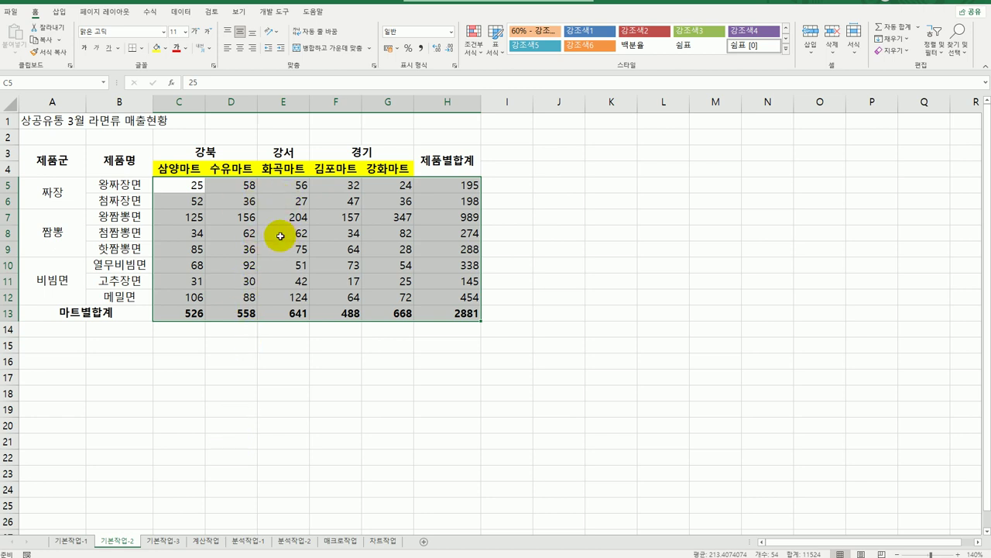
right_click(192, 187)
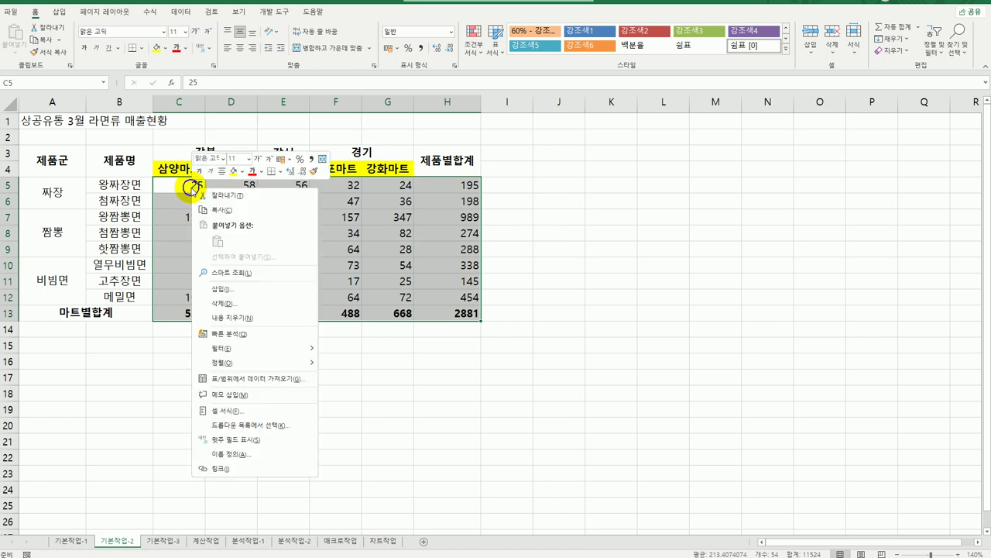
click(297, 414)
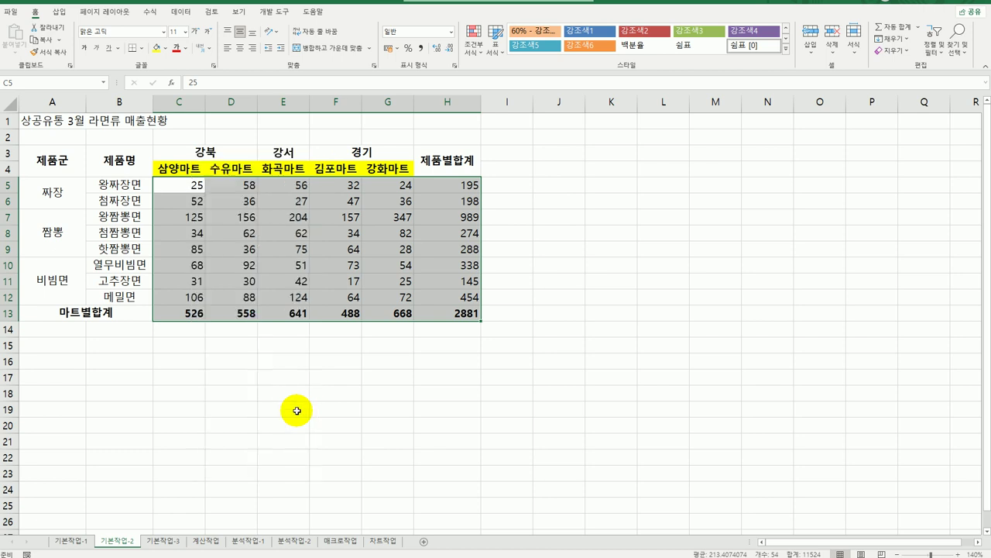
drag(315, 262, 653, 140)
click(554, 268)
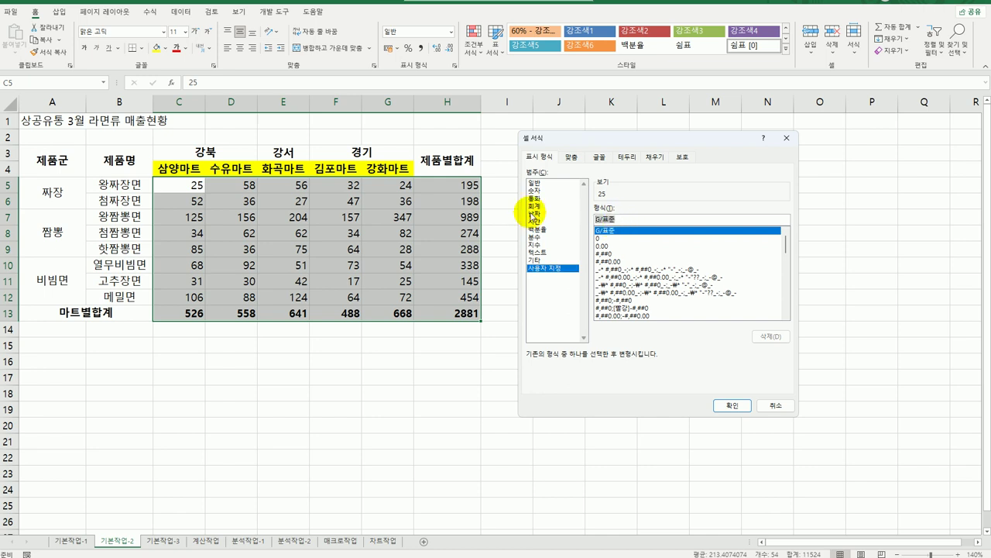
text(#)
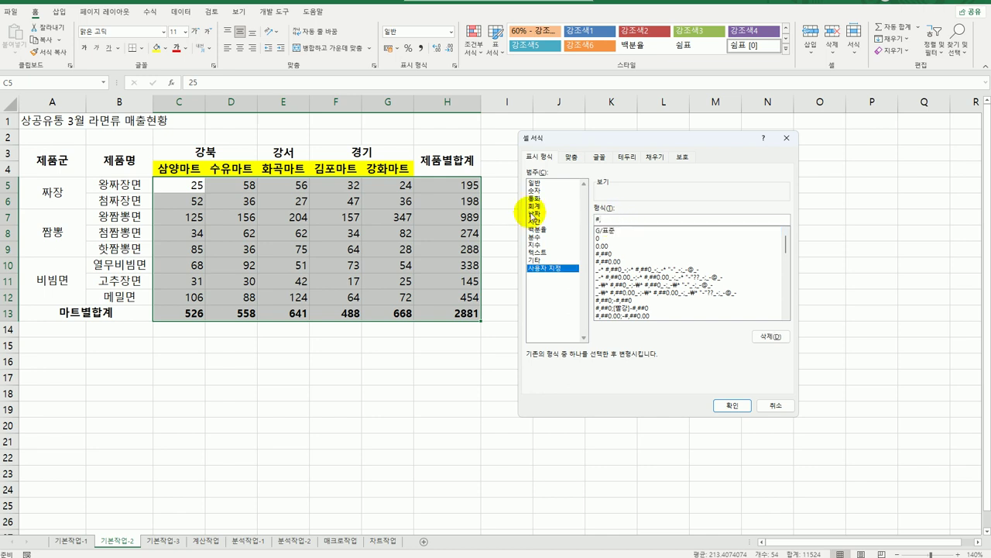
text(,##0개)
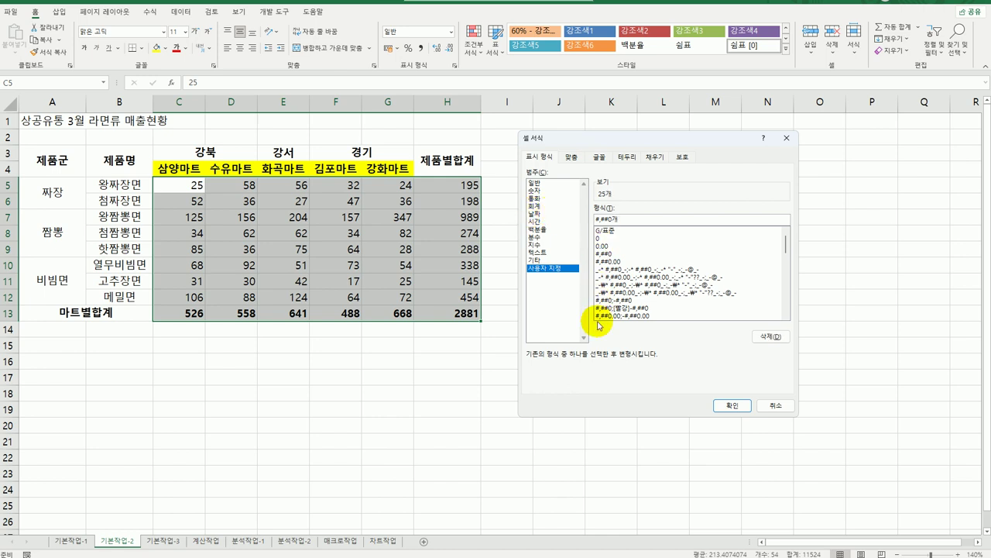
click(732, 405)
click(675, 426)
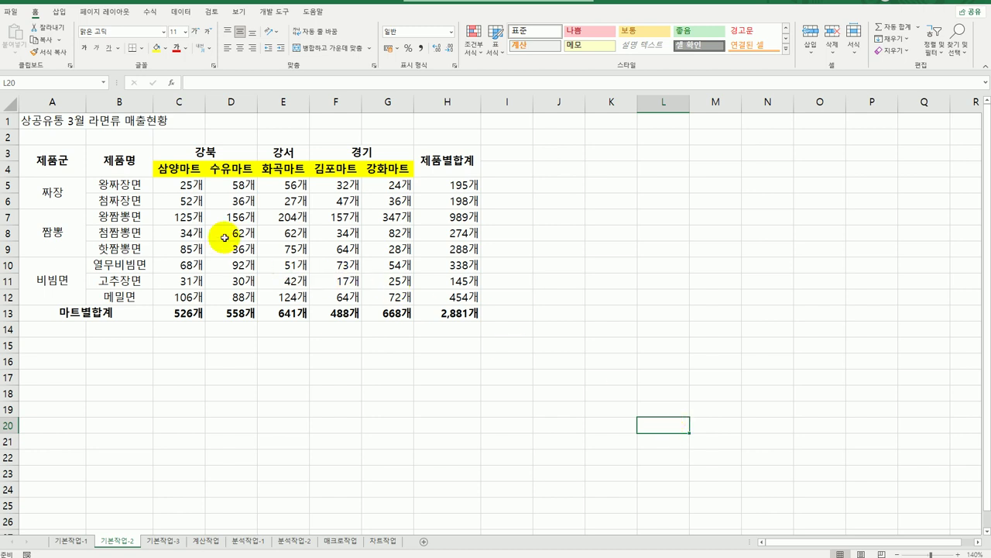
Apply all borders (모든 테두리) and a thick outside border (굵은 바깥쪽 테두리) to A3:H13.
drag(73, 160, 419, 314)
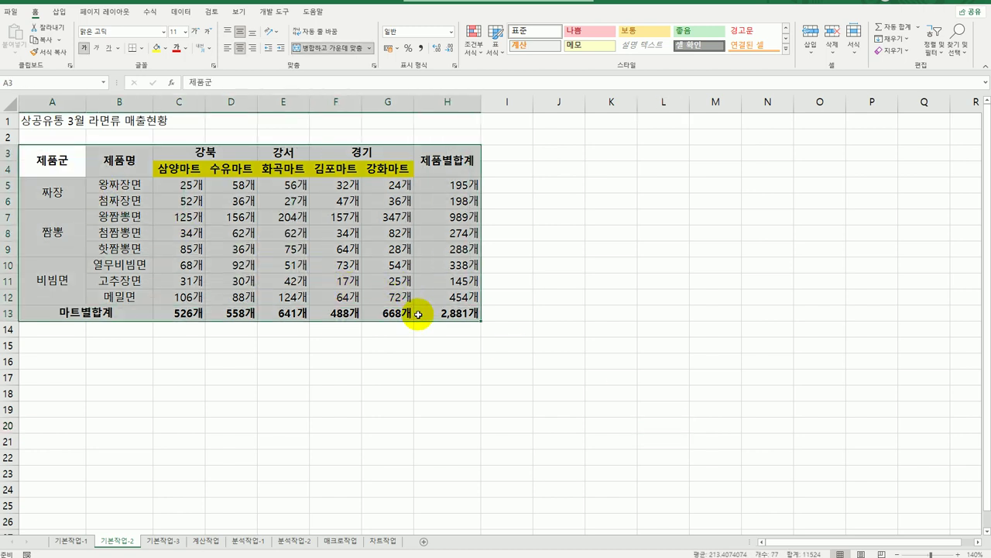
click(141, 48)
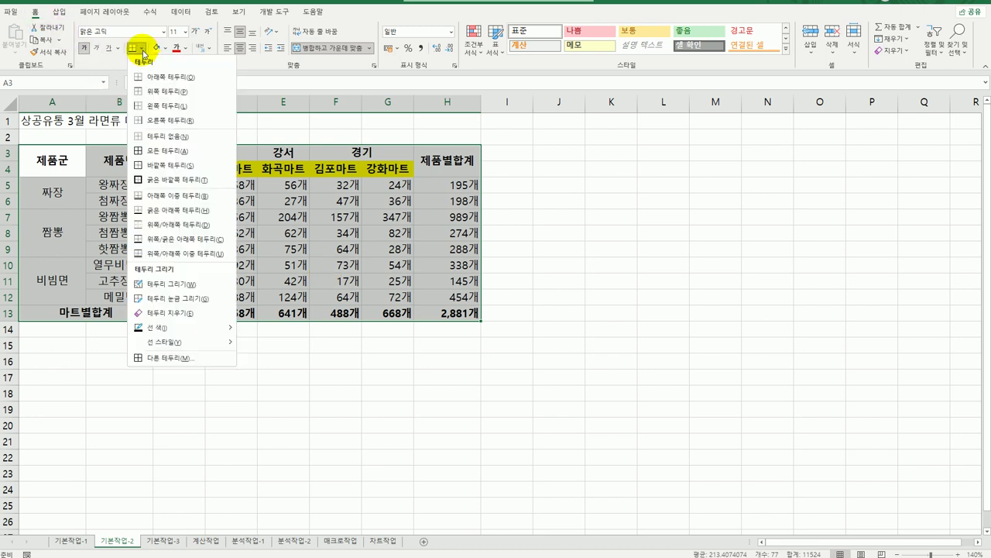
click(151, 155)
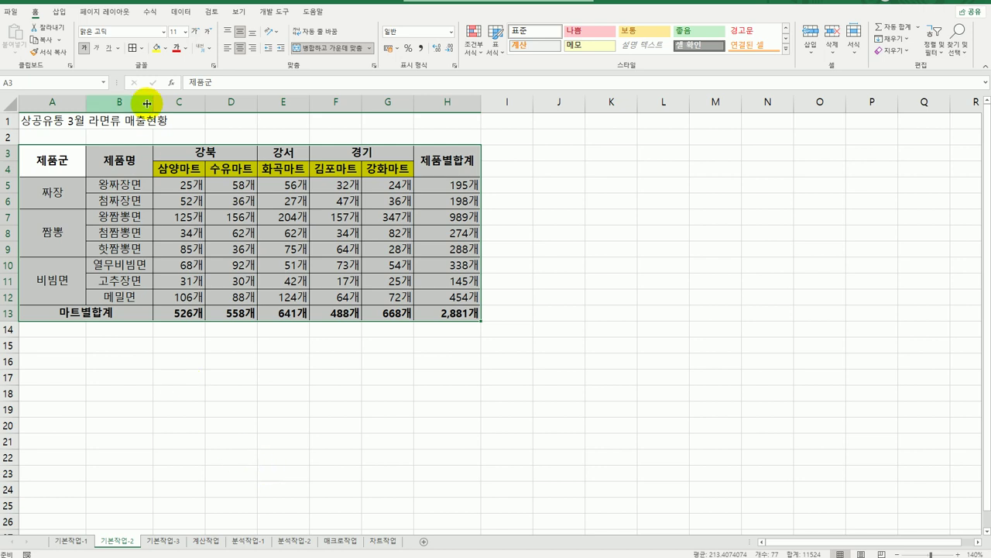
click(141, 48)
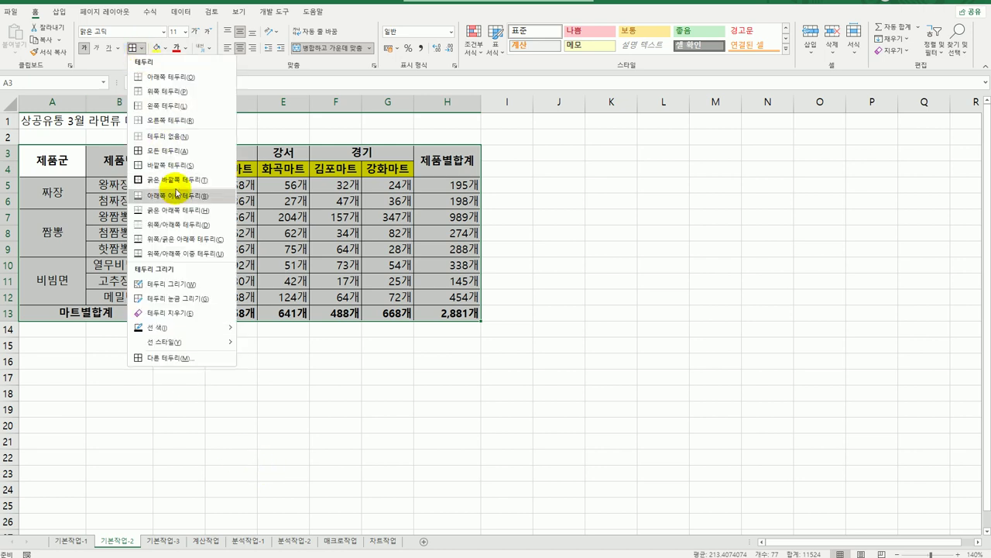
click(161, 181)
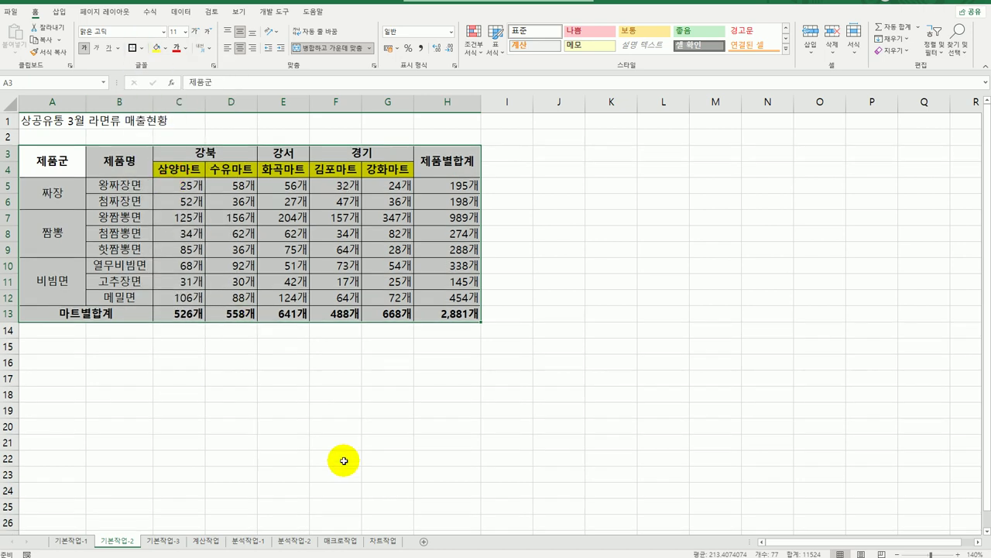
click(344, 461)
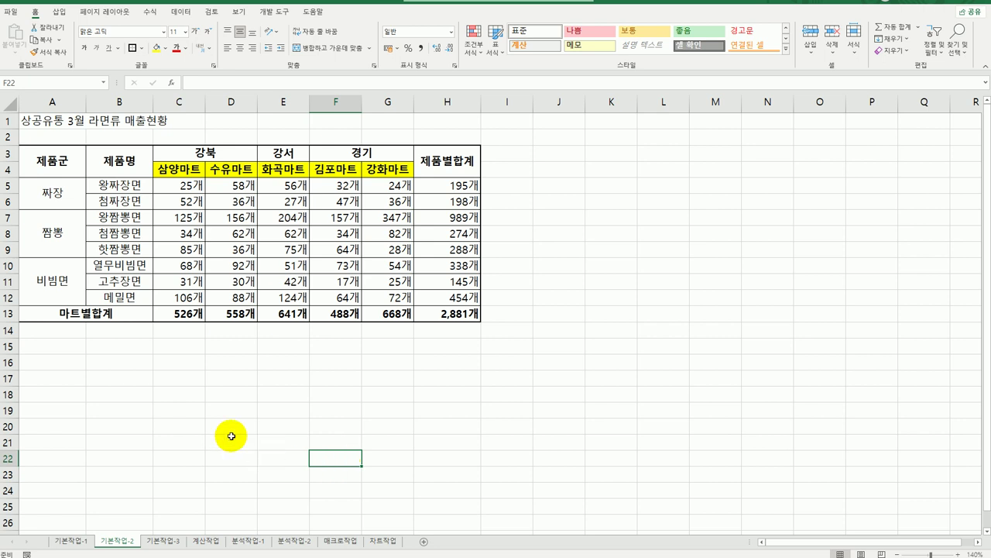
Define the name 제품명 for the range B5:B12 and review it in the Name Manager.
drag(126, 185, 124, 297)
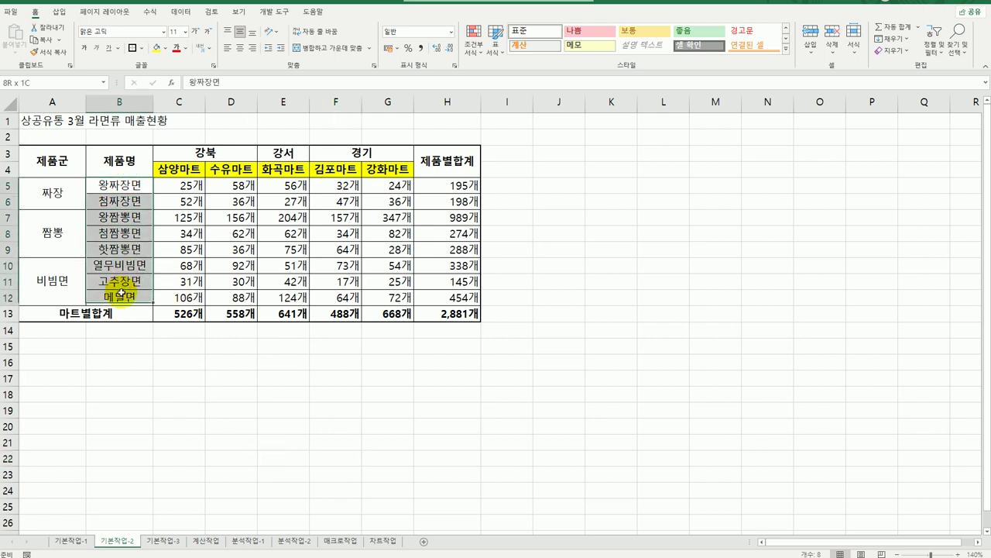
click(47, 82)
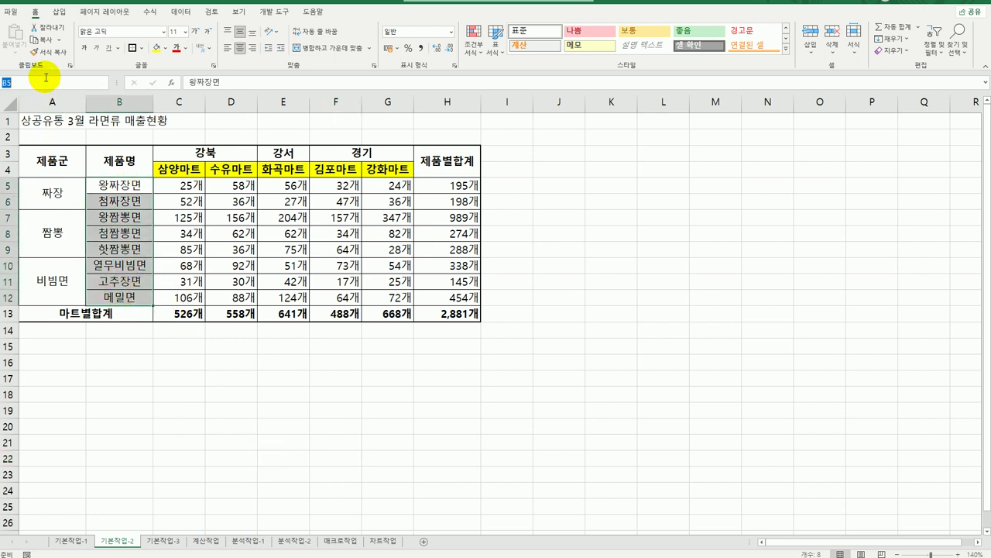
text(제품명)
key(Return)
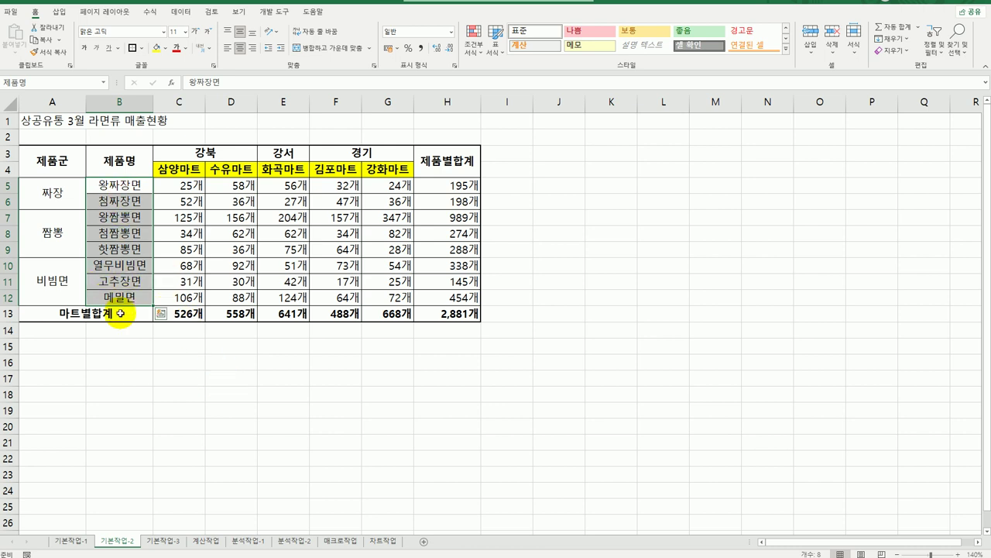
click(185, 374)
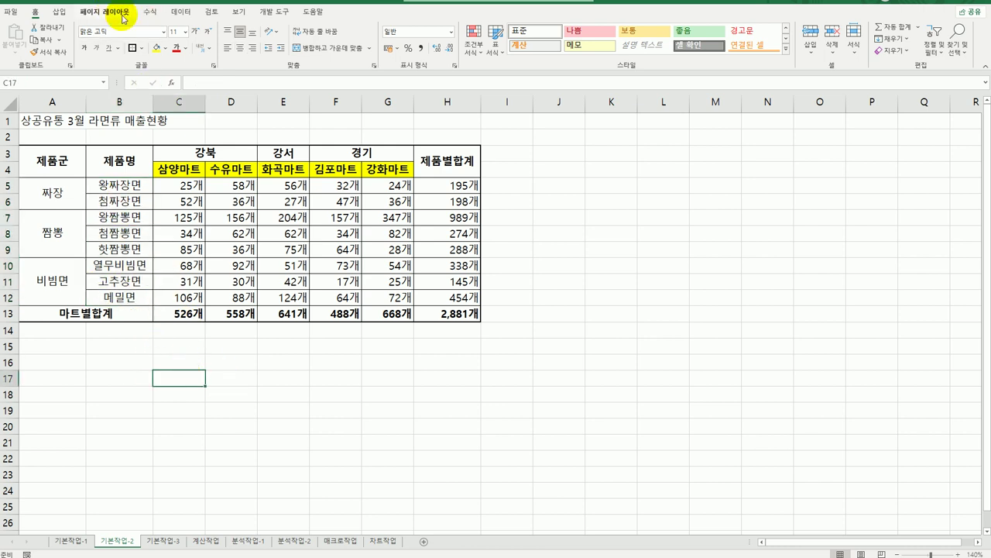
click(149, 12)
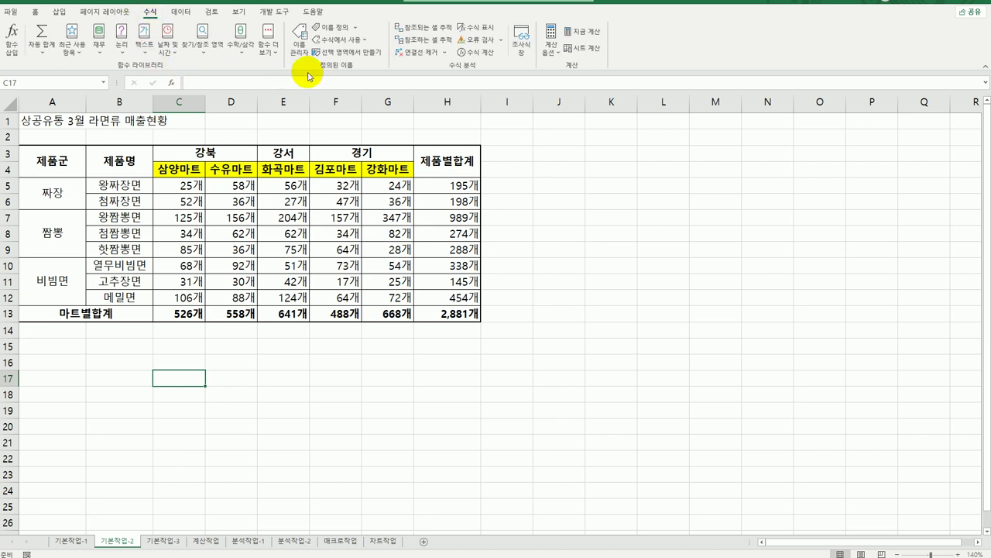
click(298, 43)
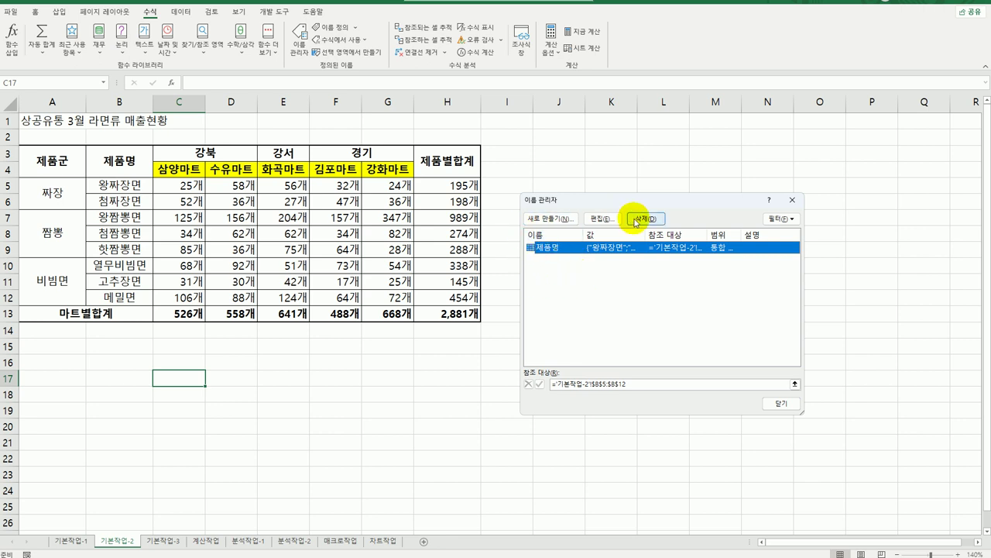
click(777, 403)
click(692, 439)
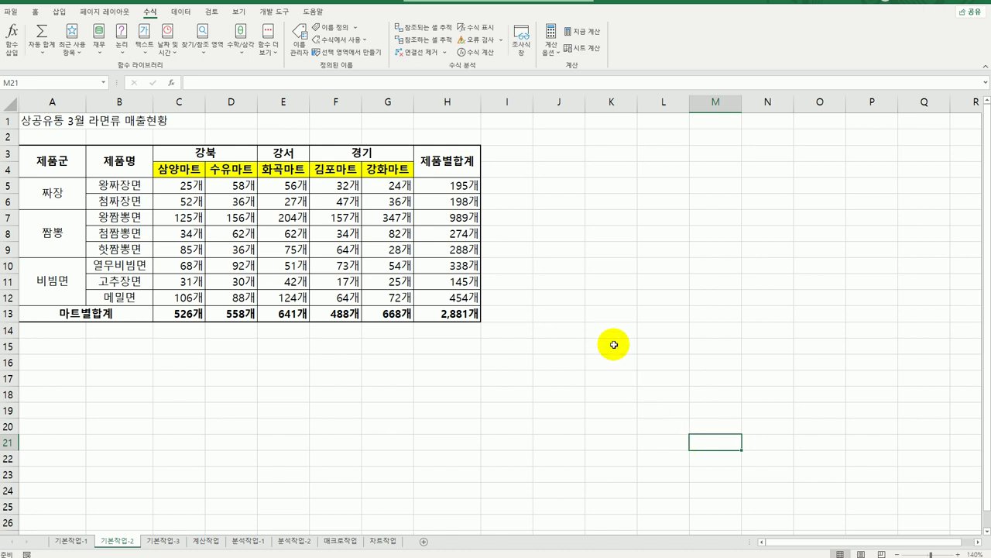
Insert a comment in H7 and replace its default text with 최고인기품목.
click(433, 220)
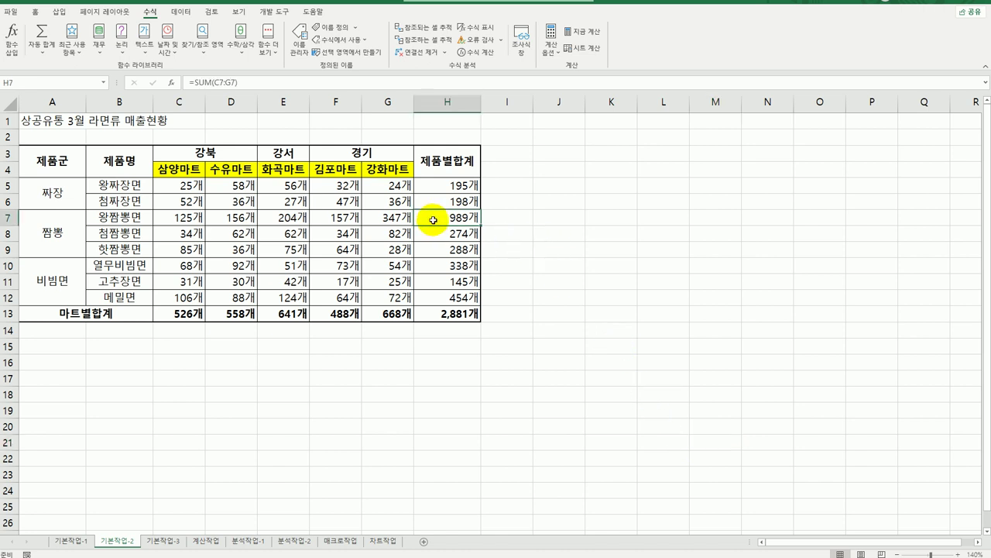
right_click(433, 220)
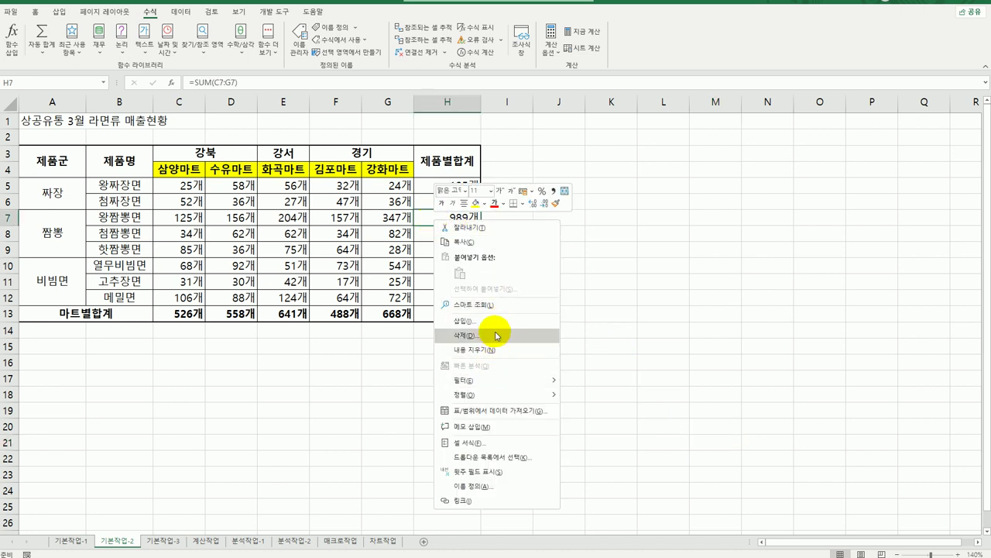
click(543, 426)
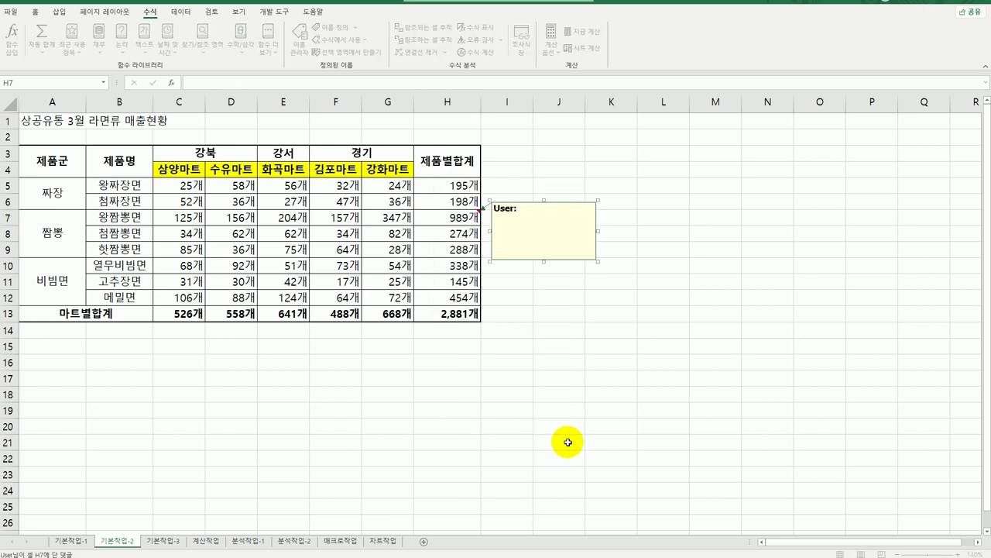
key(ctrl+a)
text(최고인긺품모)
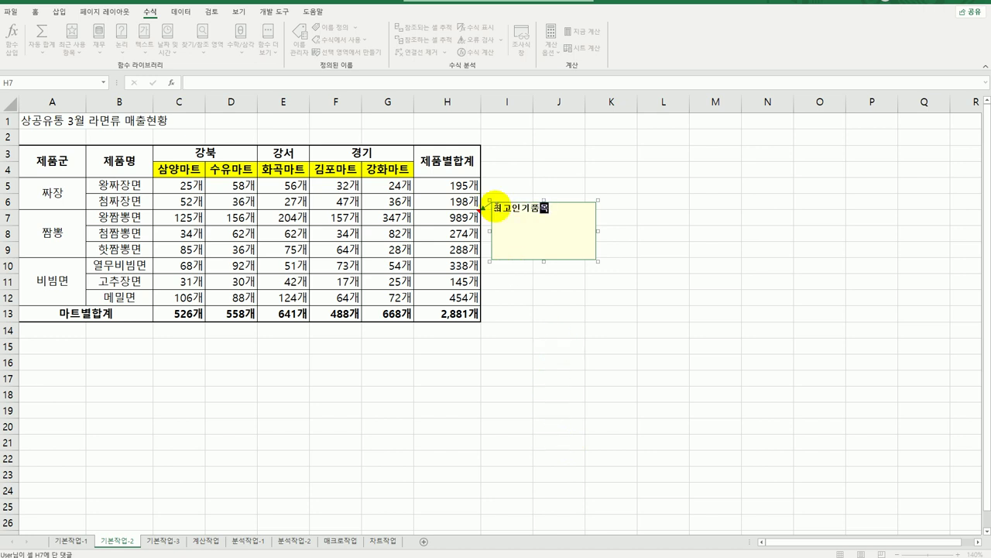
Turn on automatic sizing (자동 크기) for the H7 comment box in its comment format settings.
click(557, 202)
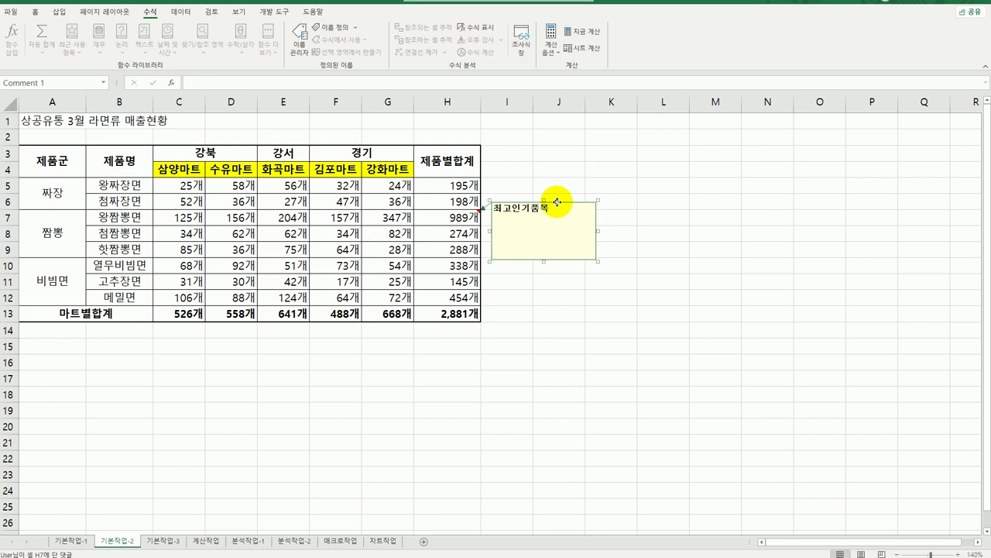
right_click(558, 203)
click(598, 392)
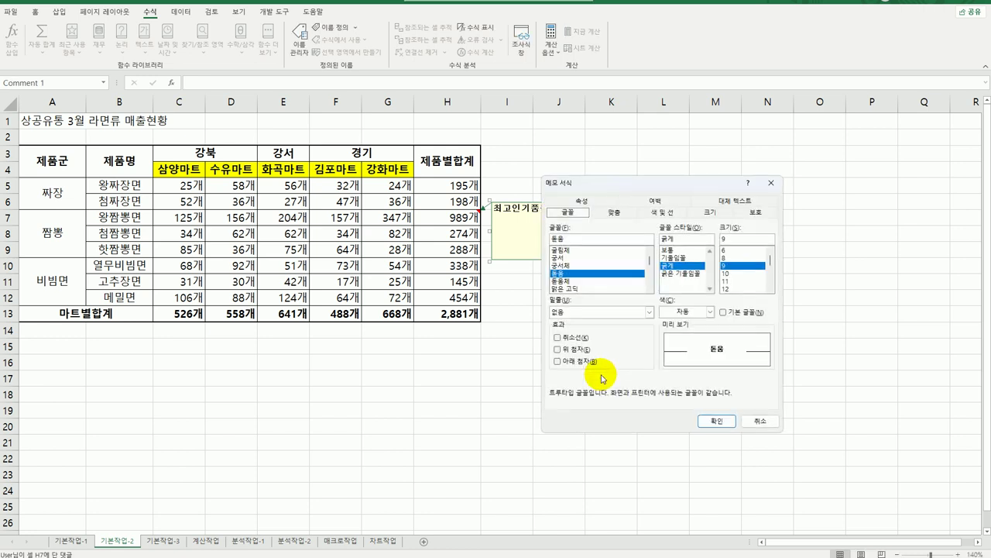
click(617, 214)
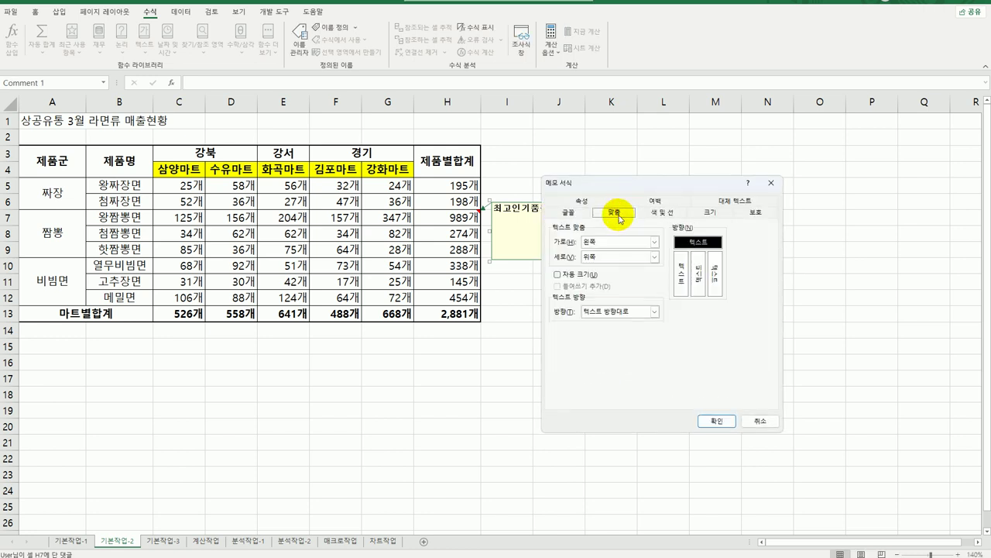
click(578, 276)
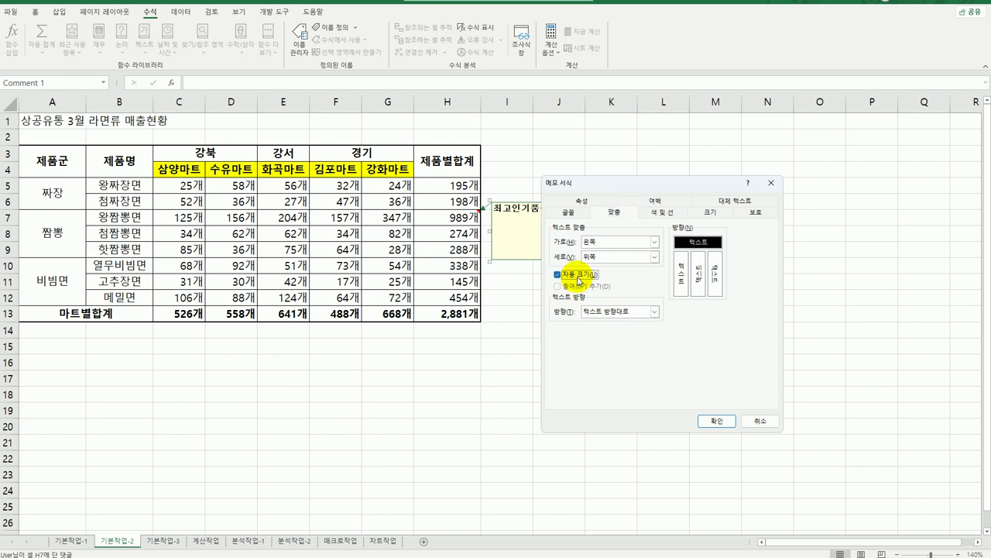
click(711, 421)
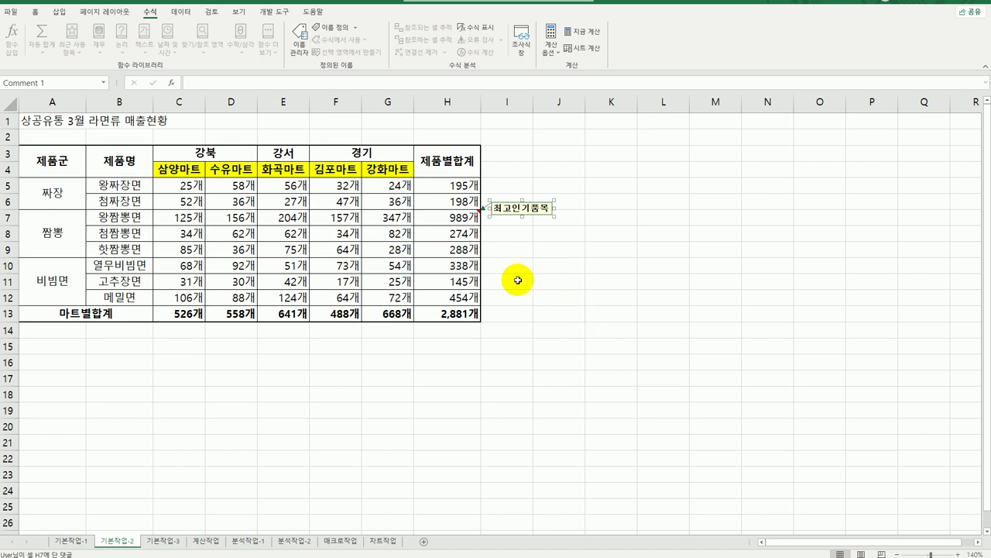
Set the comment on H7 to stay always displayed on the sheet.
click(459, 217)
right_click(460, 218)
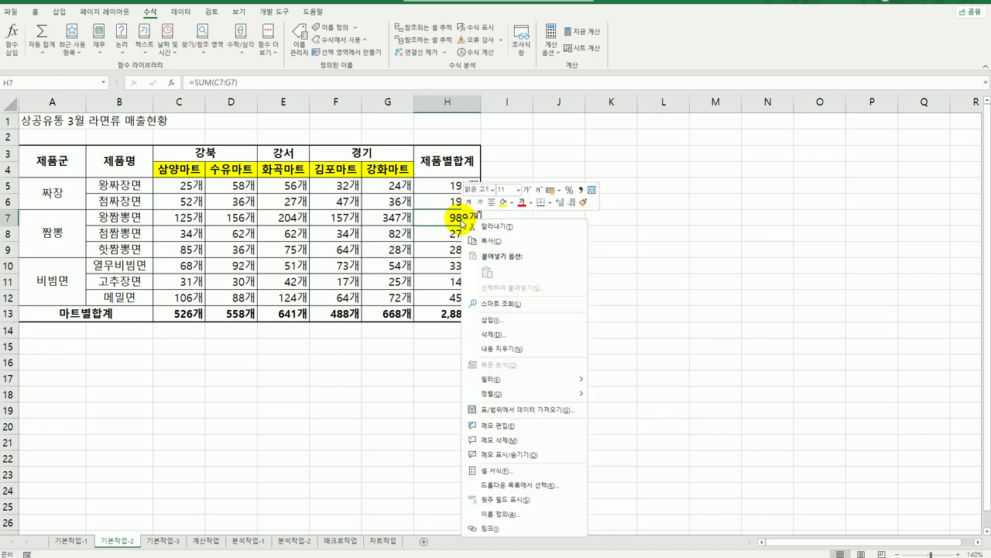
click(549, 454)
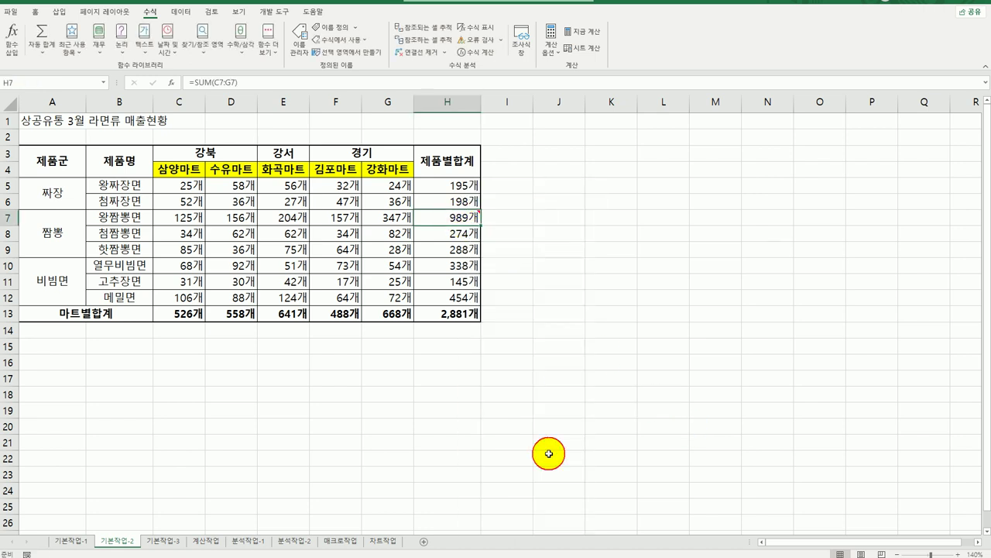
click(553, 438)
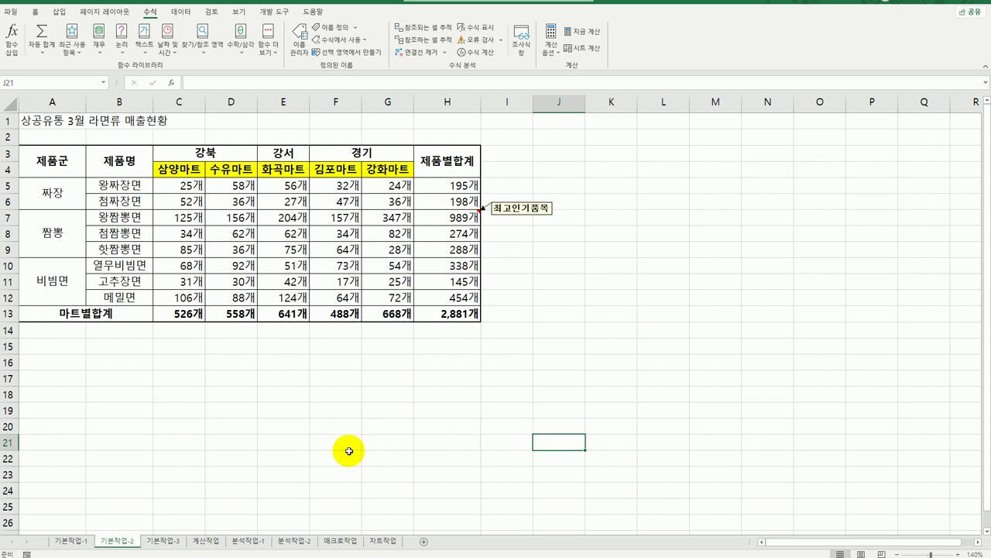
On the 기본작업-3 sheet, start a formula-based conditional formatting rule for the payroll data in A4:G15.
click(163, 541)
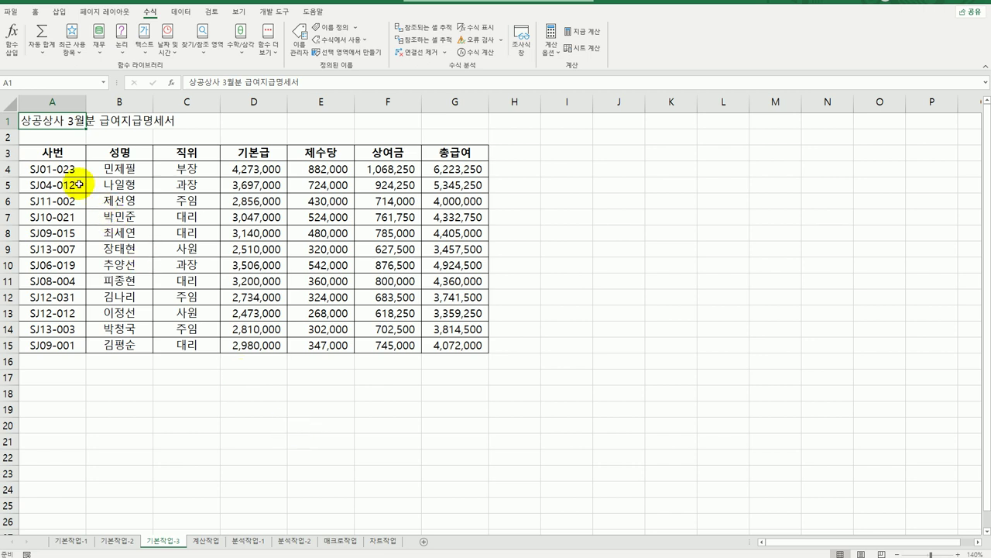
drag(67, 167, 442, 354)
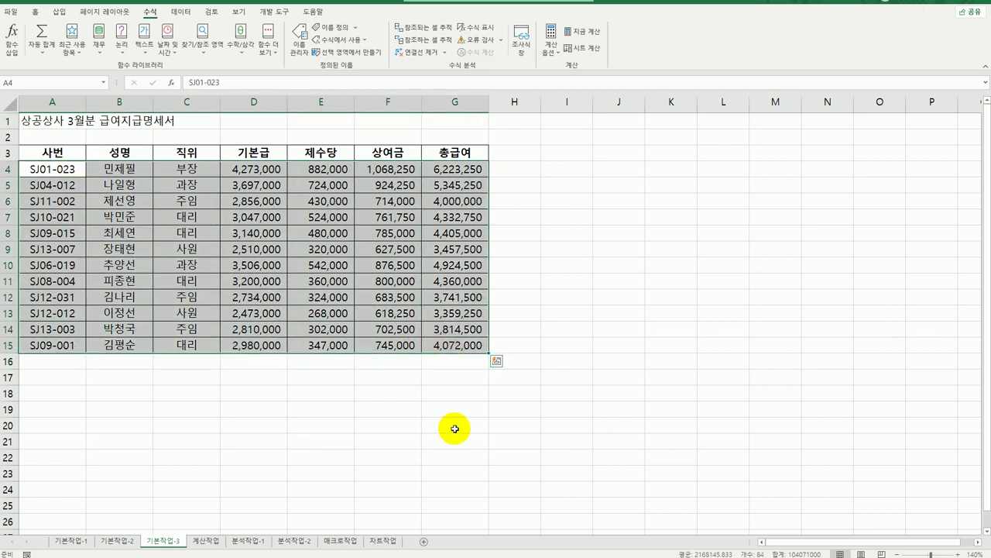
click(34, 11)
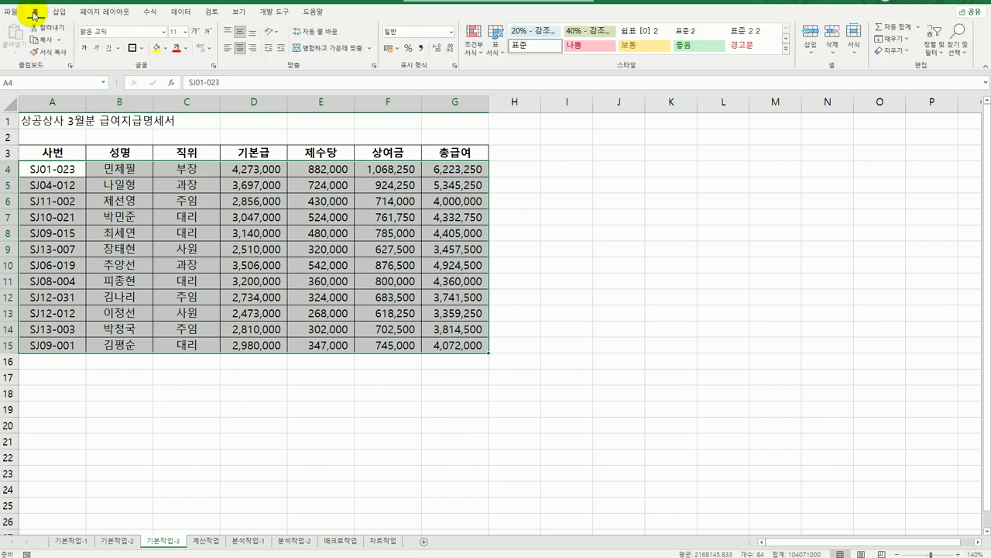
click(473, 45)
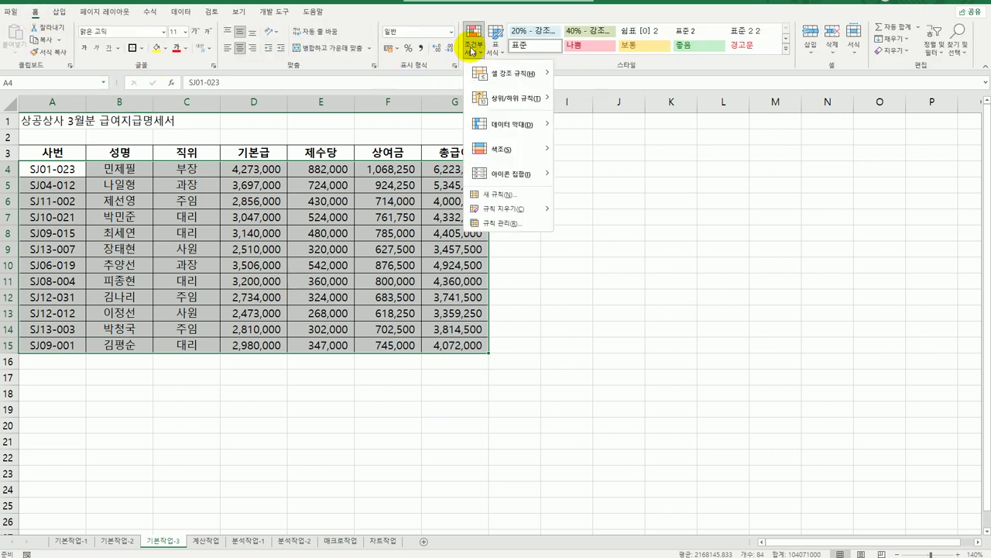
click(491, 195)
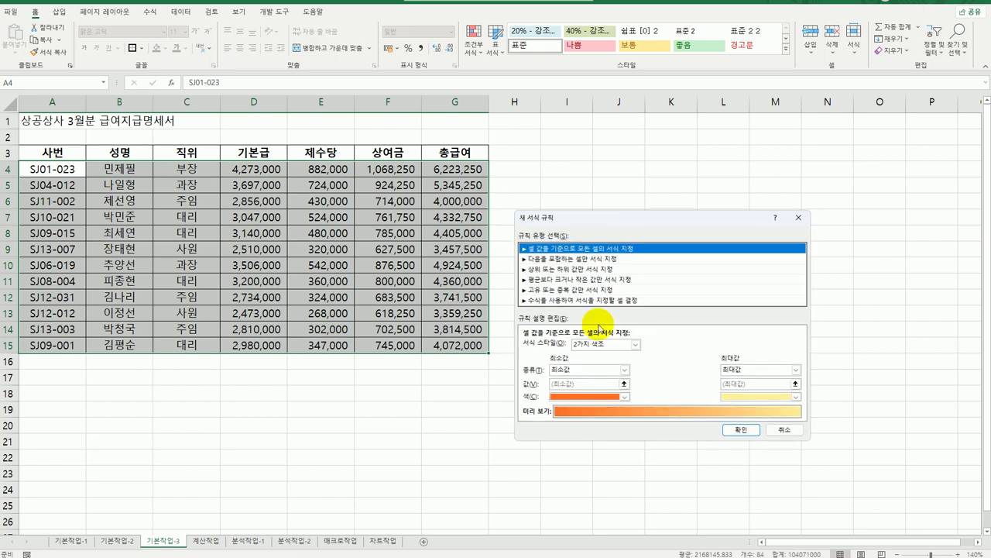
click(577, 299)
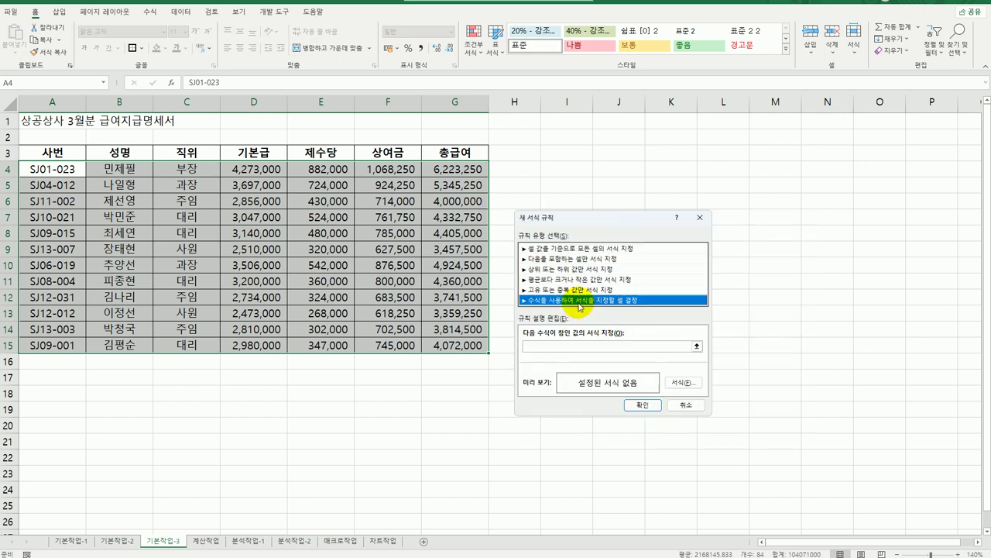
Enter the rule formula =and($C4="주임",$G4<4000000), with only the columns of both references fixed.
click(559, 347)
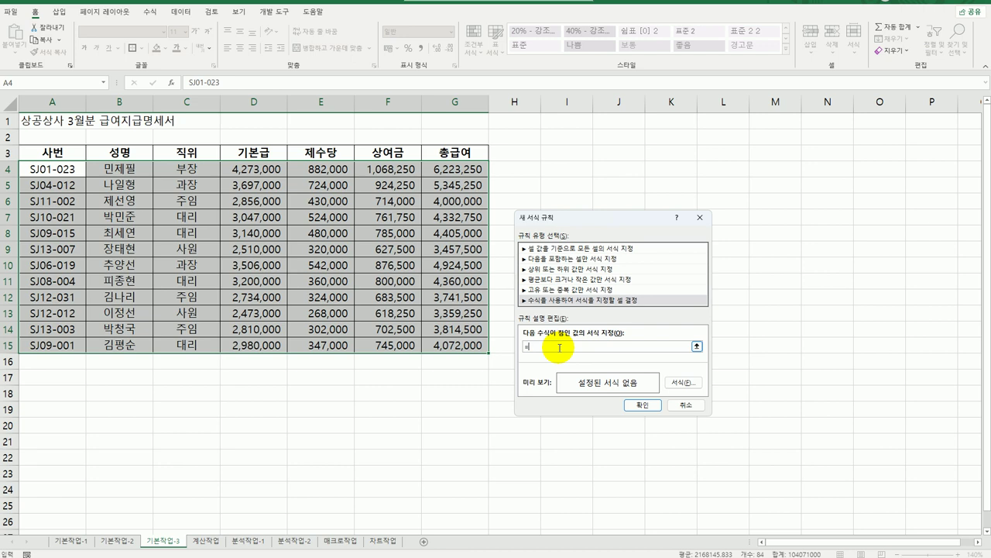
text(=ㅁ)
text(nd()
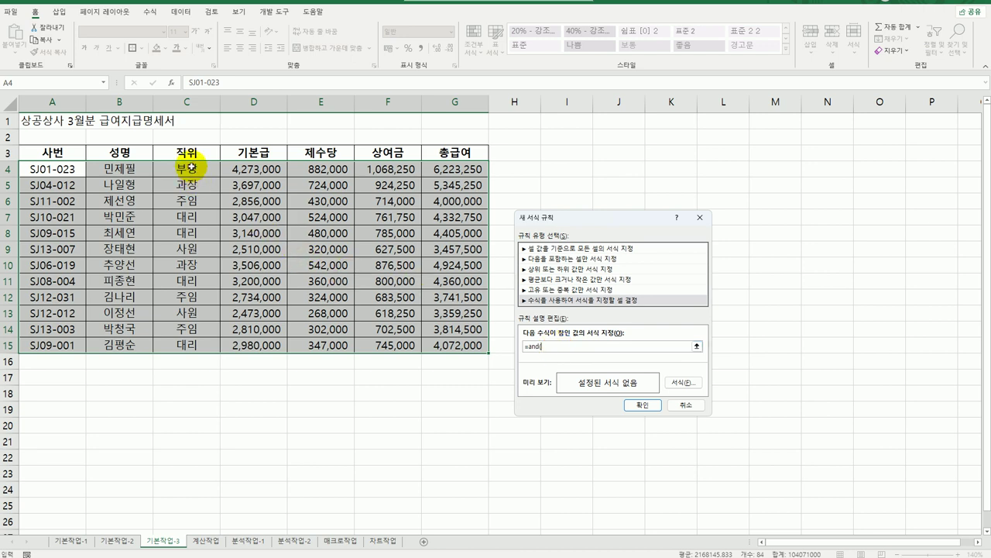
click(189, 167)
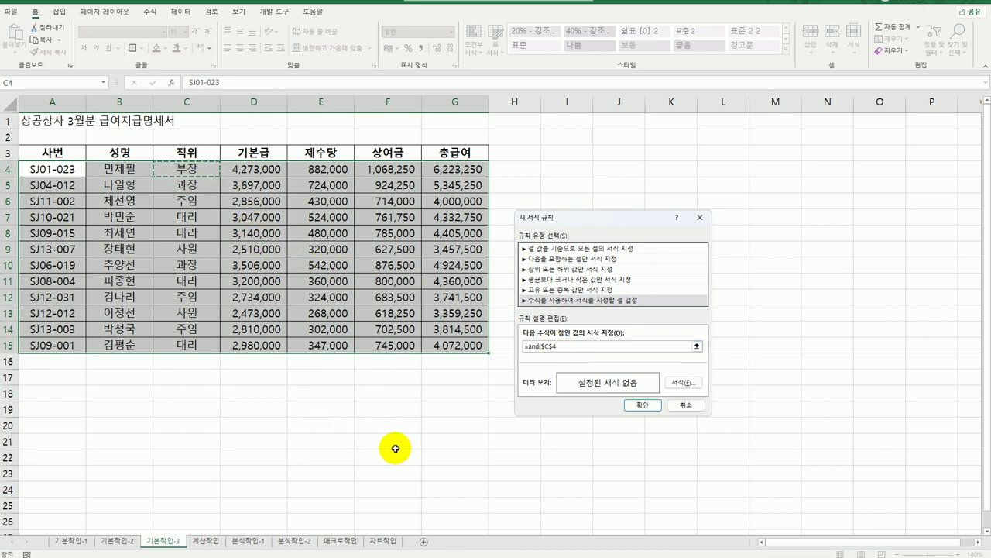
key(F4)
key(F4)
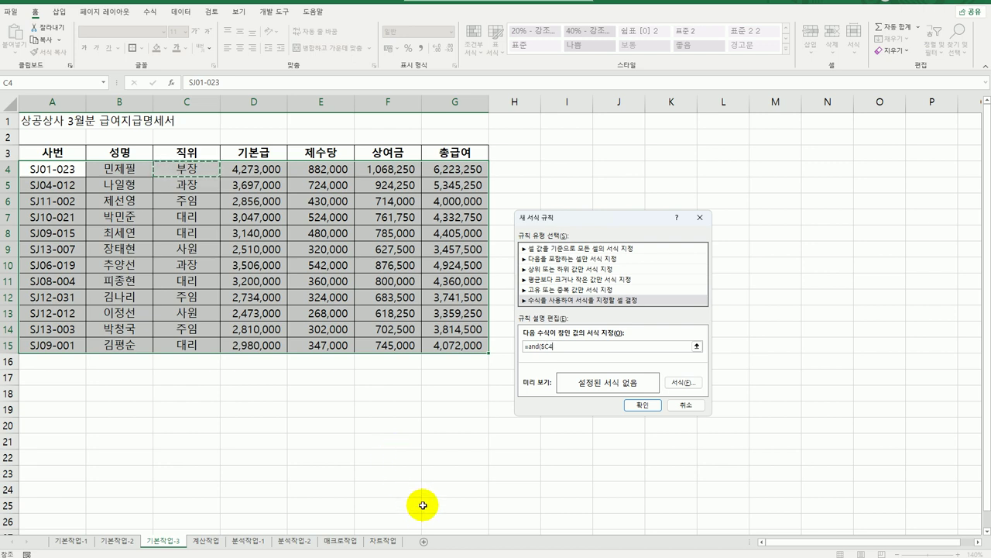
text(="주임")
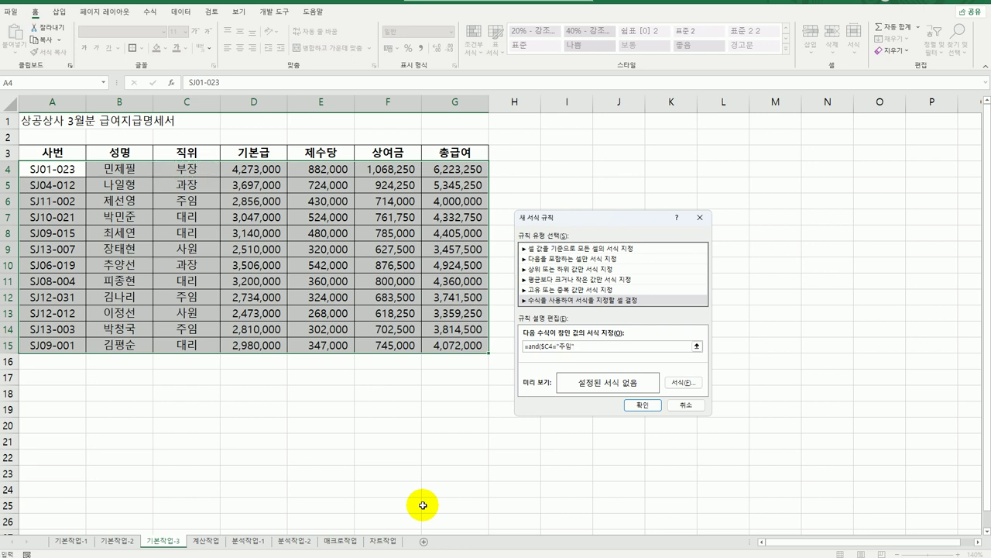
text(,)
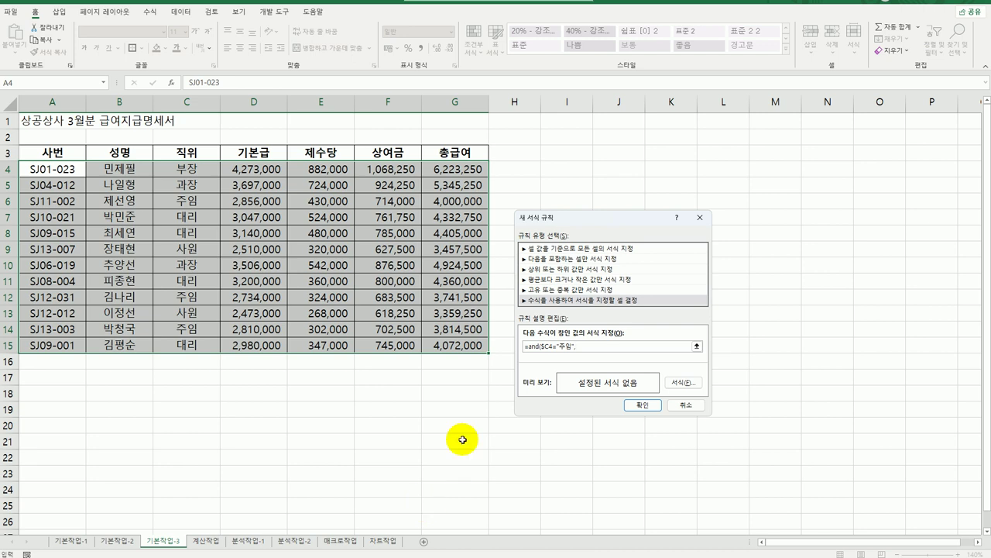
click(446, 169)
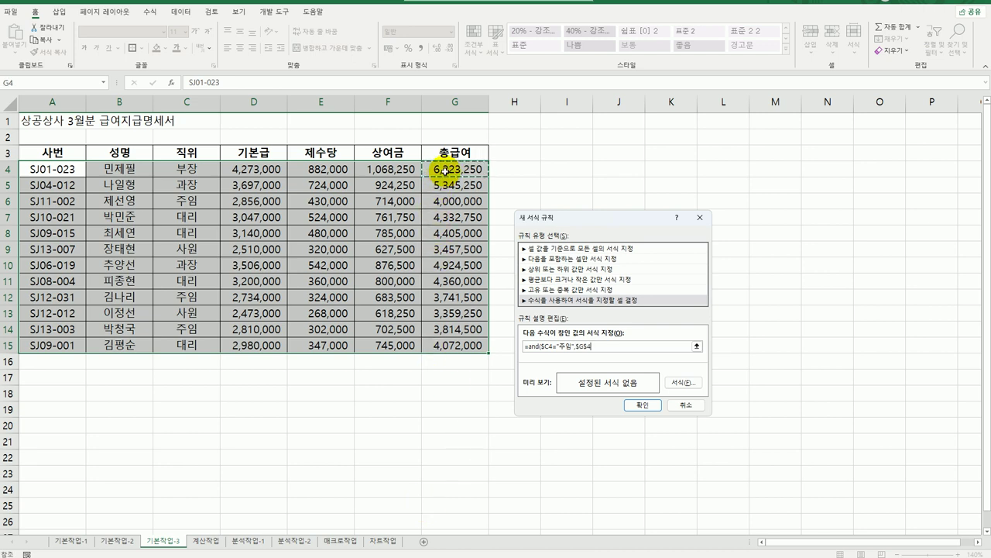
key(F4)
key(F4)
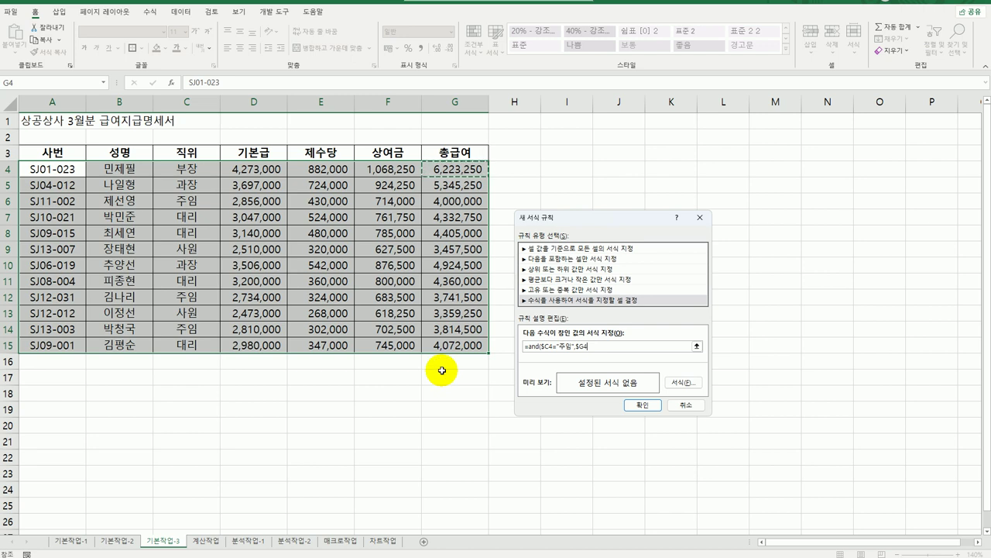
text(<4000000)
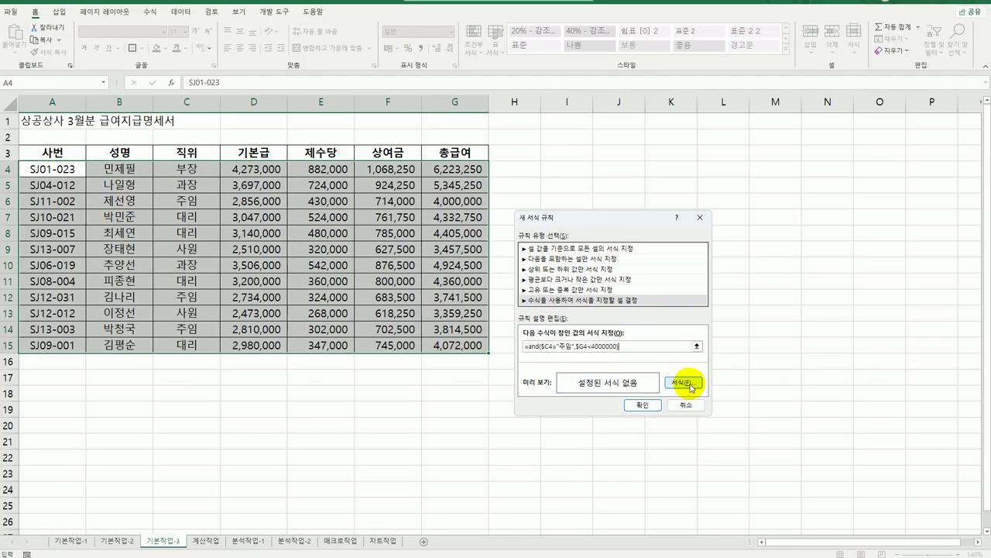
Give the rule a bold (굵게) font style and the standard blue font colour, and apply it to the payroll data.
click(684, 382)
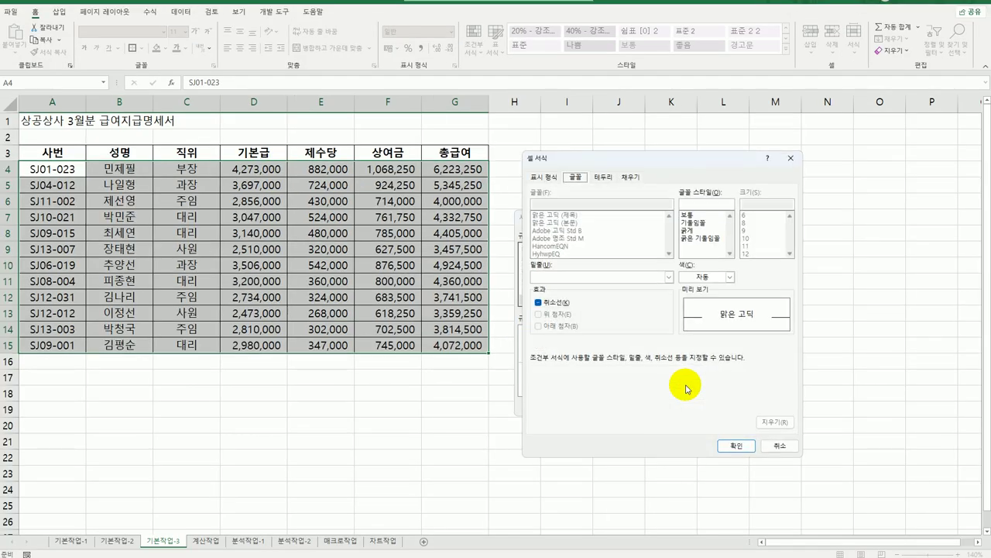
click(711, 230)
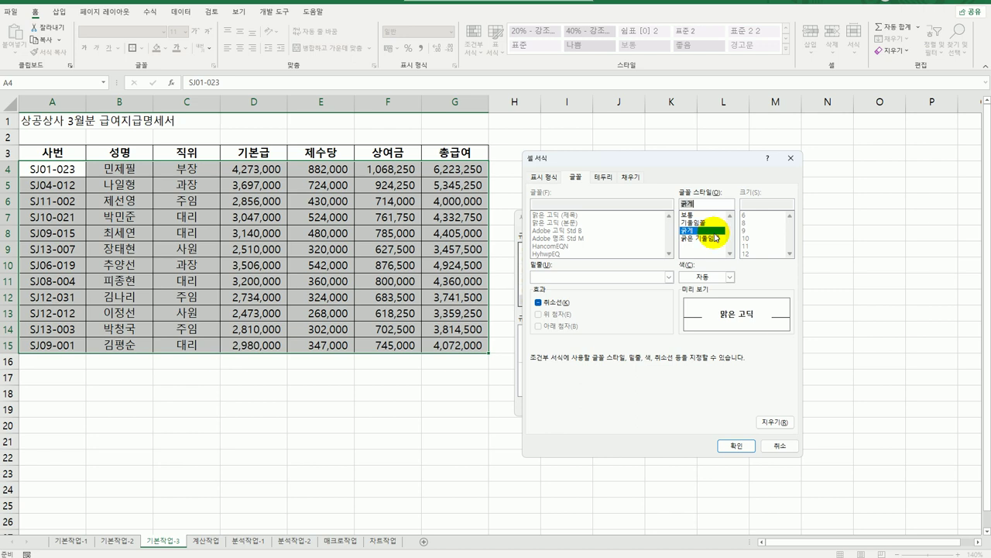
click(730, 277)
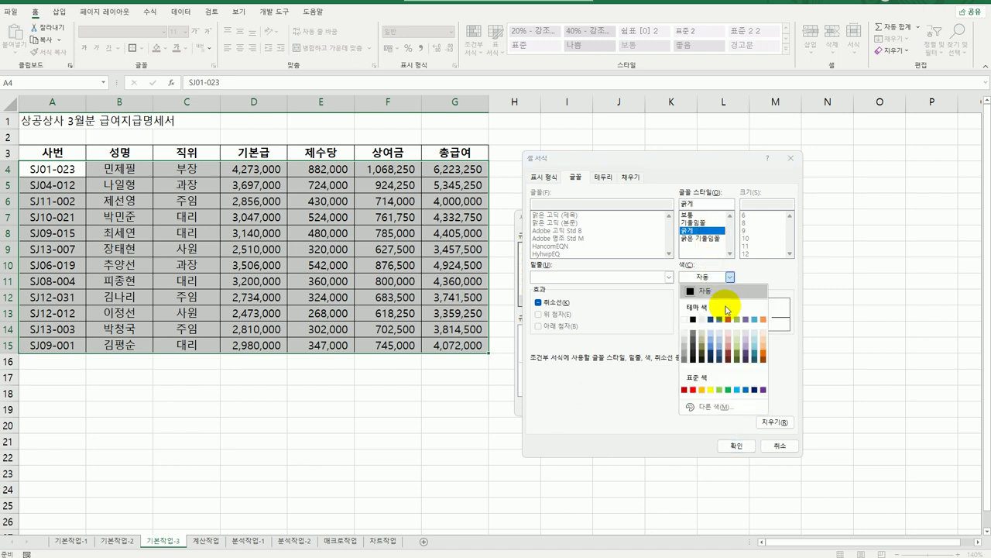
click(745, 390)
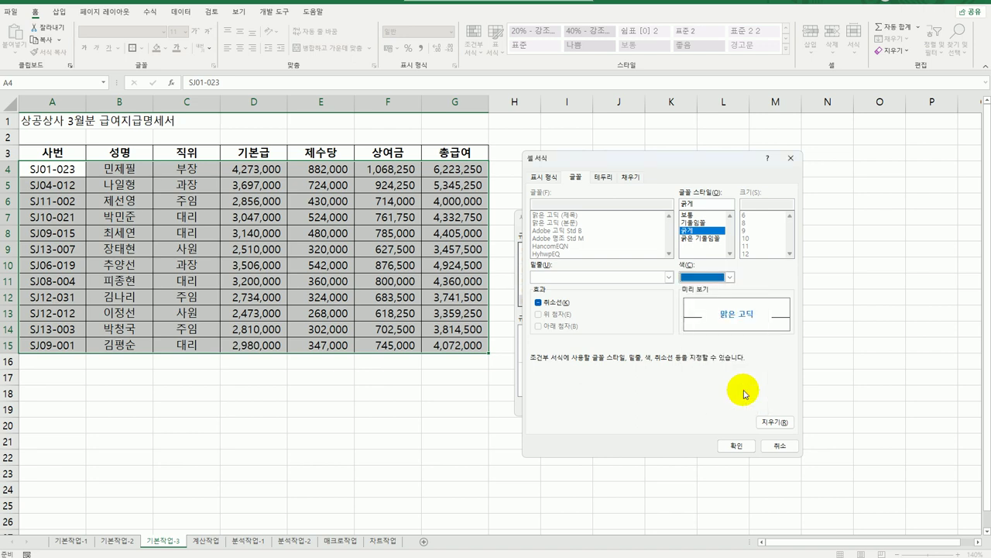
click(737, 445)
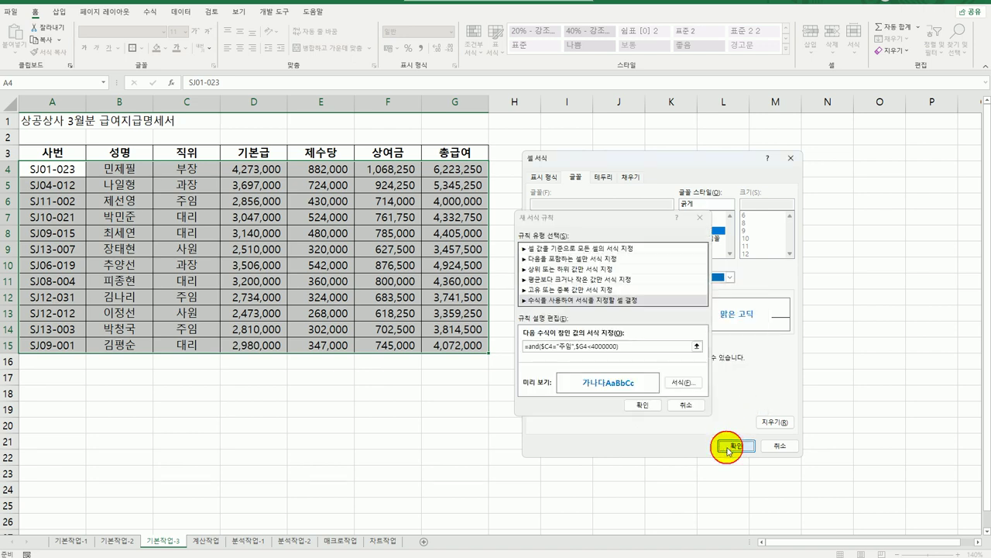
click(643, 405)
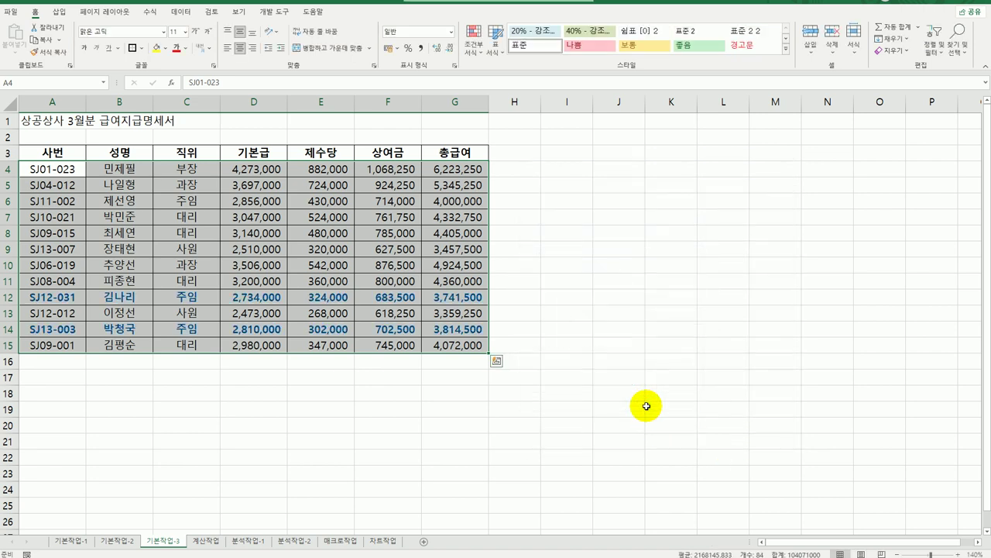
click(648, 409)
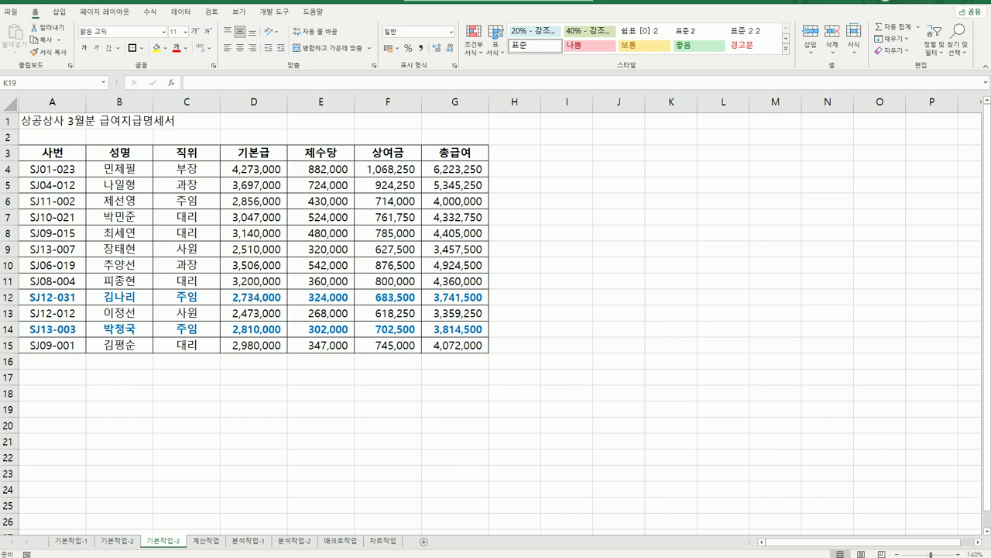
Switch to the 계산작업 sheet.
click(206, 541)
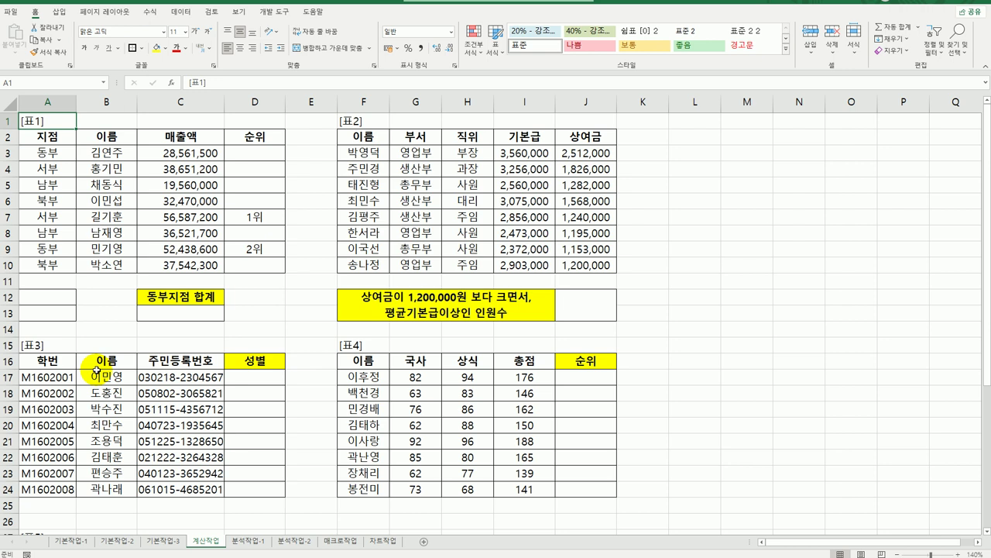
Enter the criteria range for [표1] in A12:A13, with the header 지점 above the value 동부.
drag(47, 138, 48, 153)
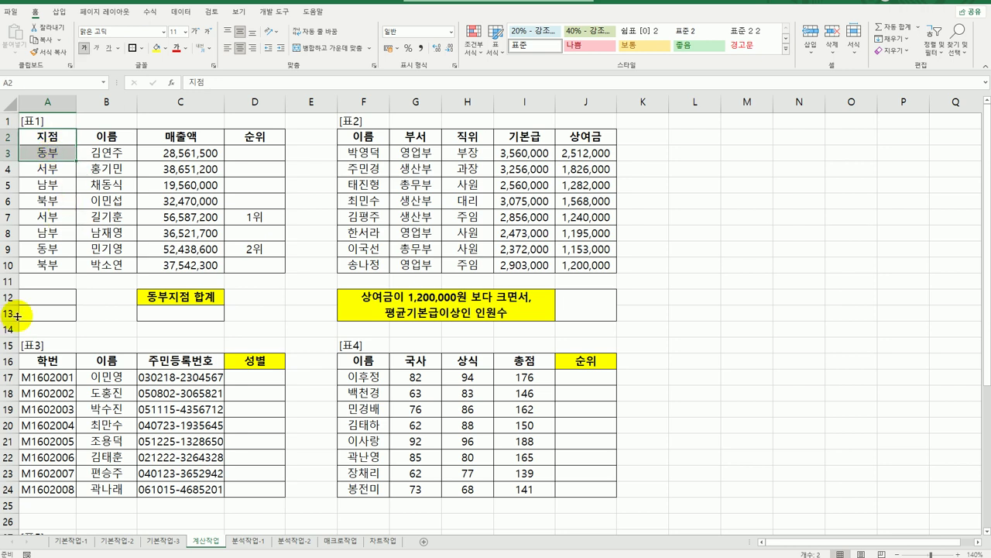
click(42, 313)
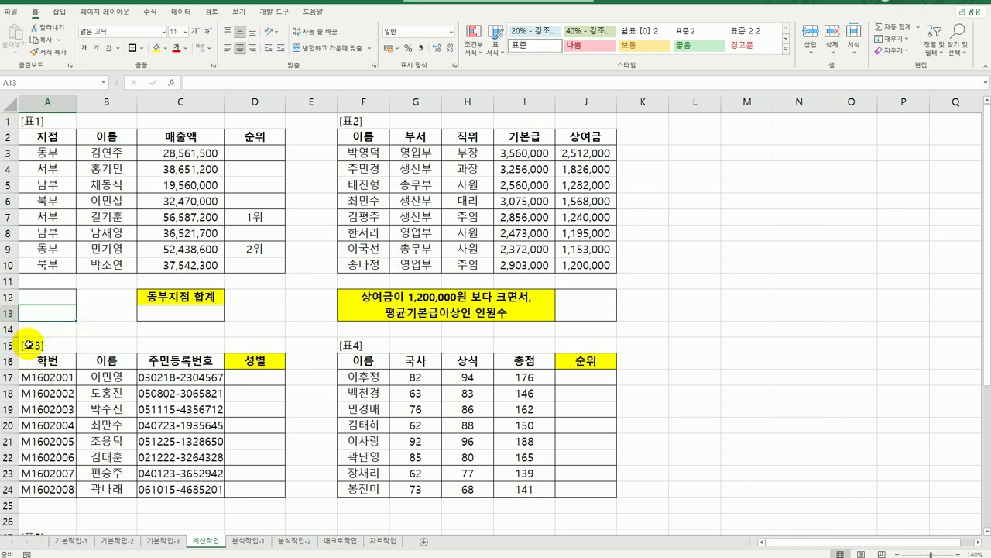
key(Up)
text(지점)
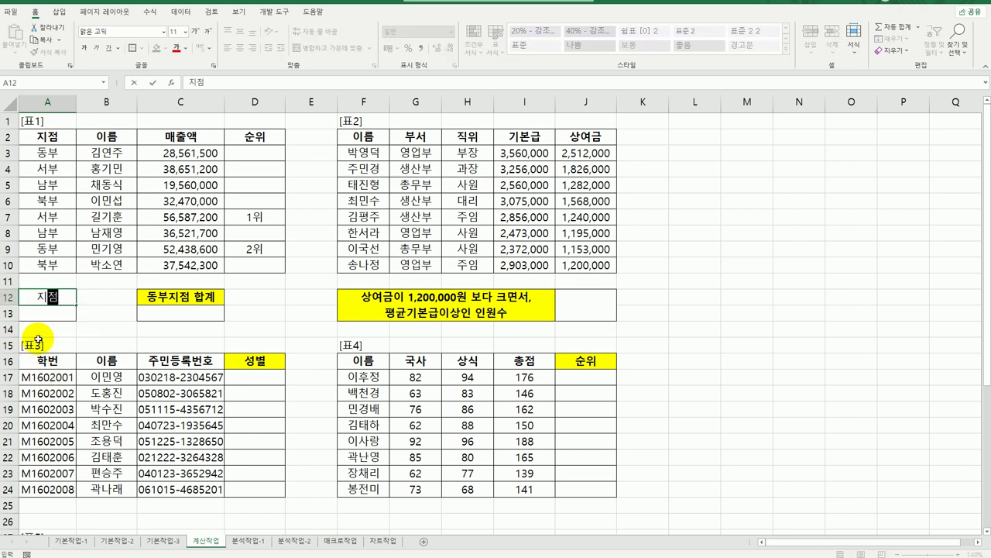
key(Return)
text(ㄷ동부)
key(Return)
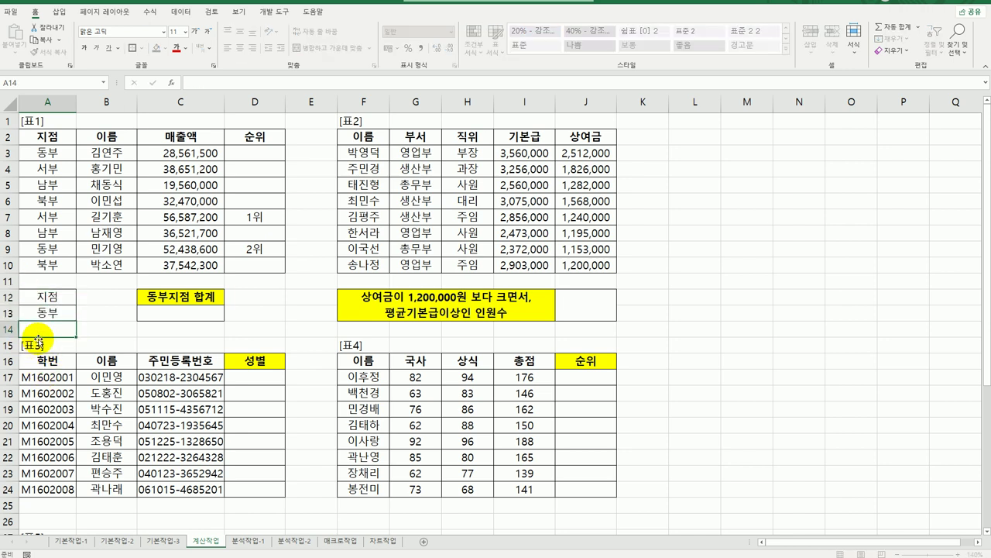
drag(37, 137, 43, 153)
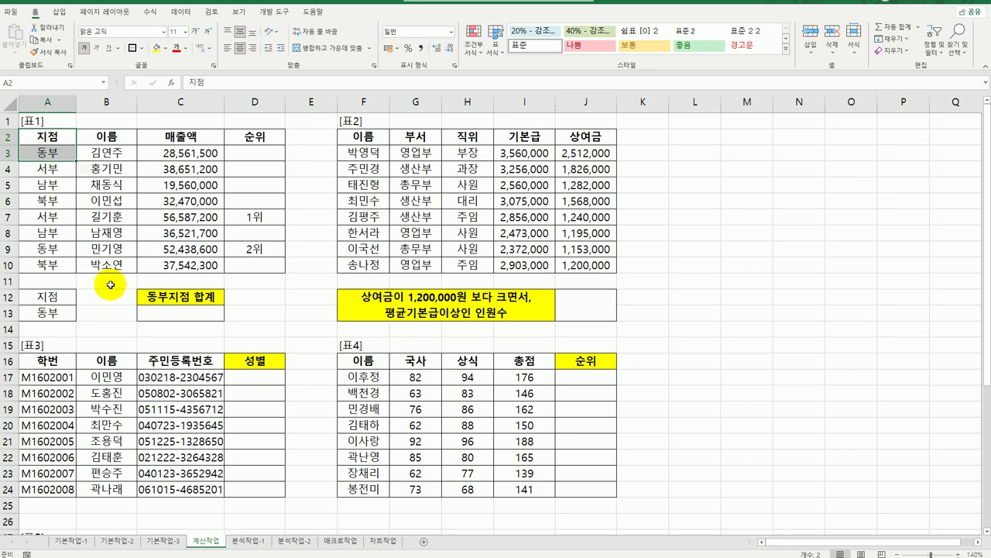
click(49, 314)
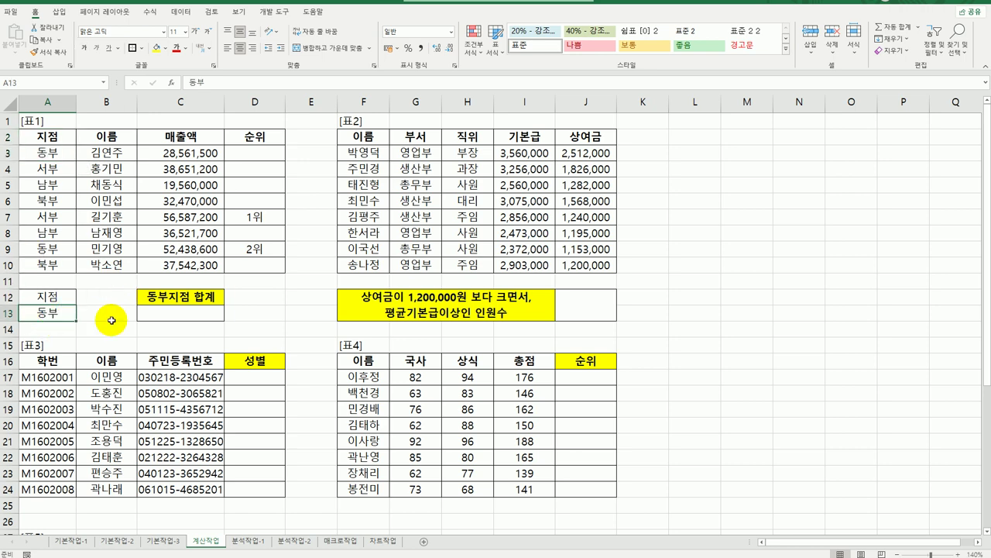
Start a DSUM formula in C13 below 동부지점 합계 and open its function arguments.
click(163, 316)
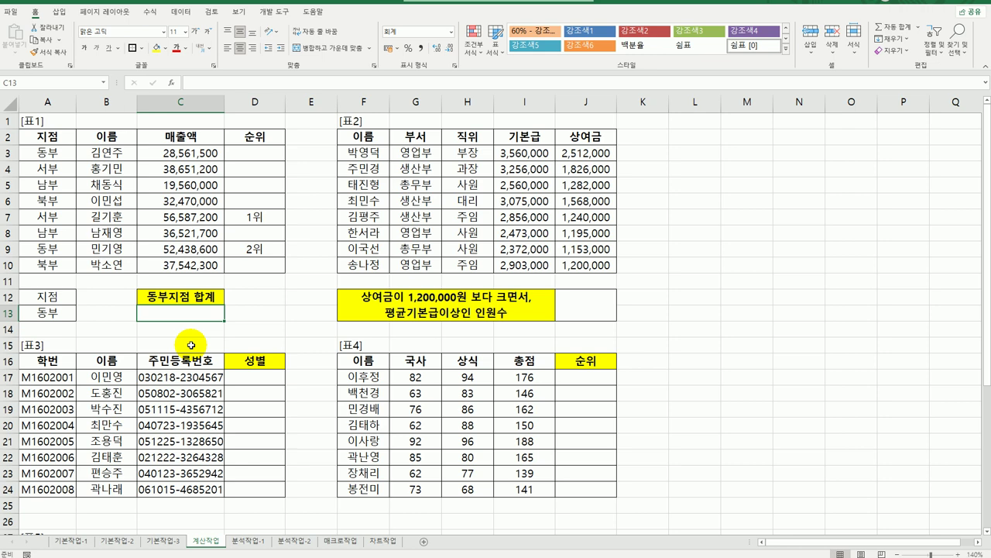
text(=)
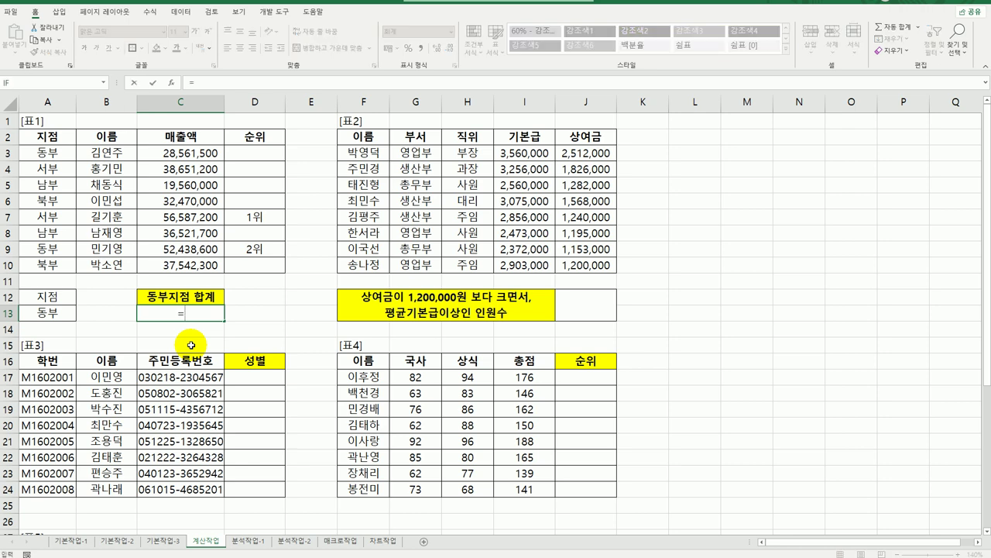
text(ㄴ)
key(BackSpace)
text(dsu)
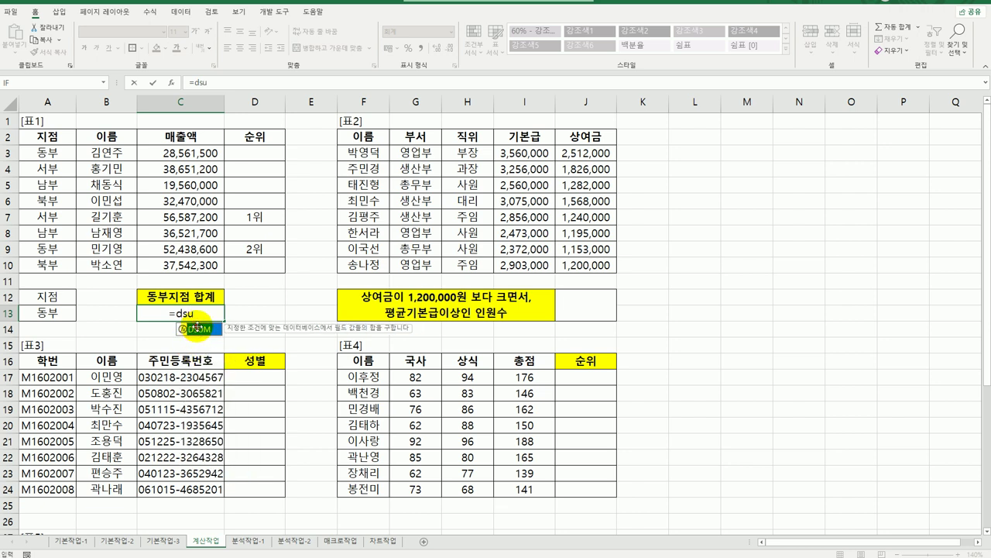
key(Tab)
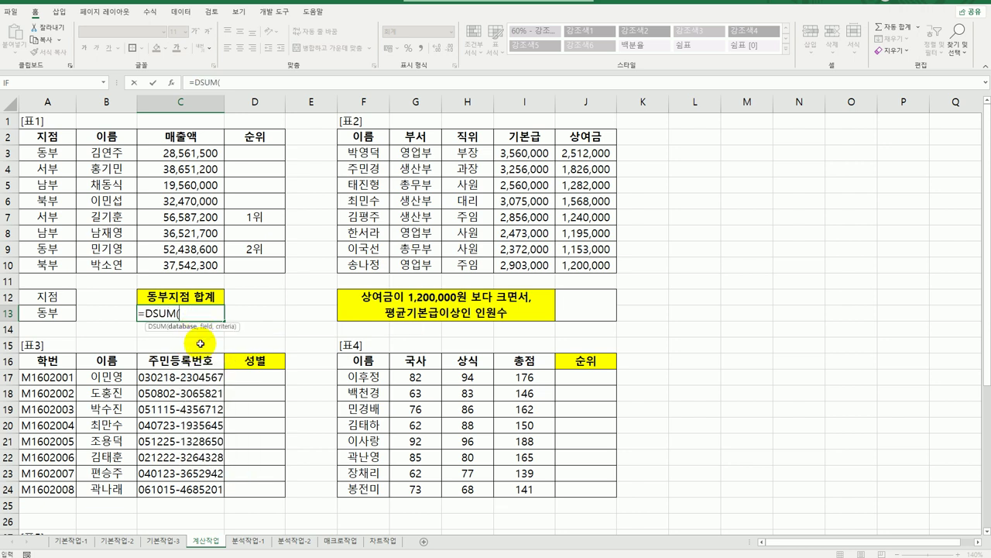
click(172, 82)
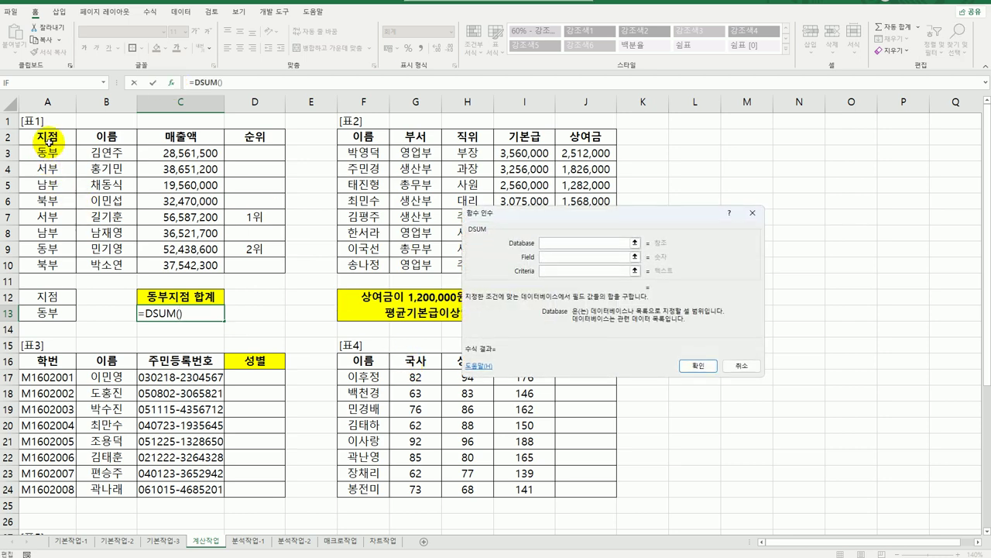
Set the DSUM database to A2:D10, the field to C2 and the criteria to A12:A13, and confirm the formula.
drag(46, 137, 280, 260)
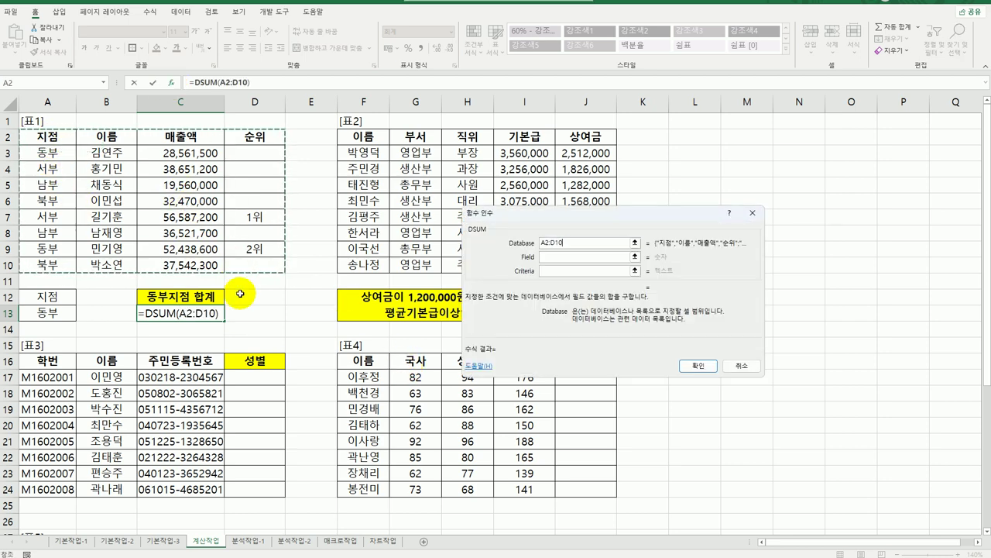
click(577, 257)
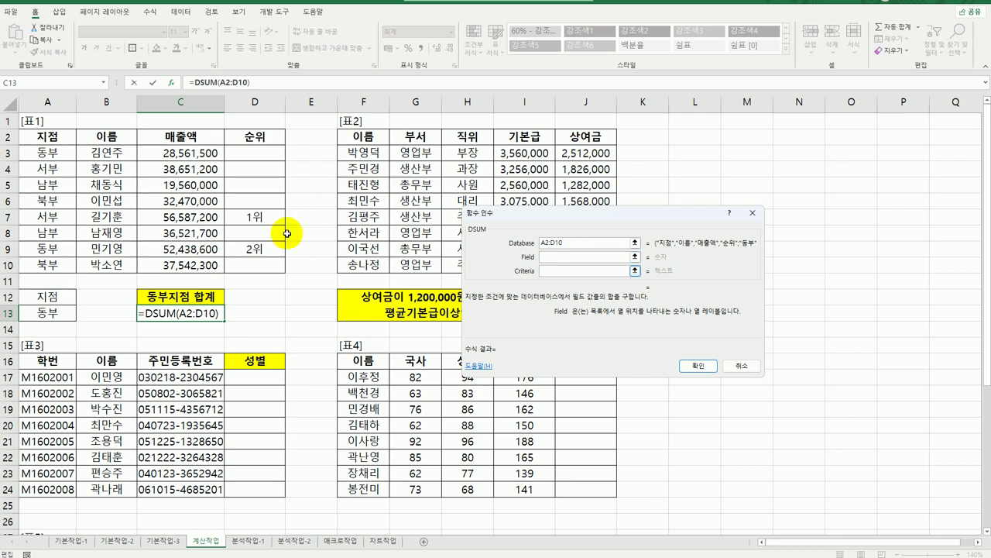
click(207, 139)
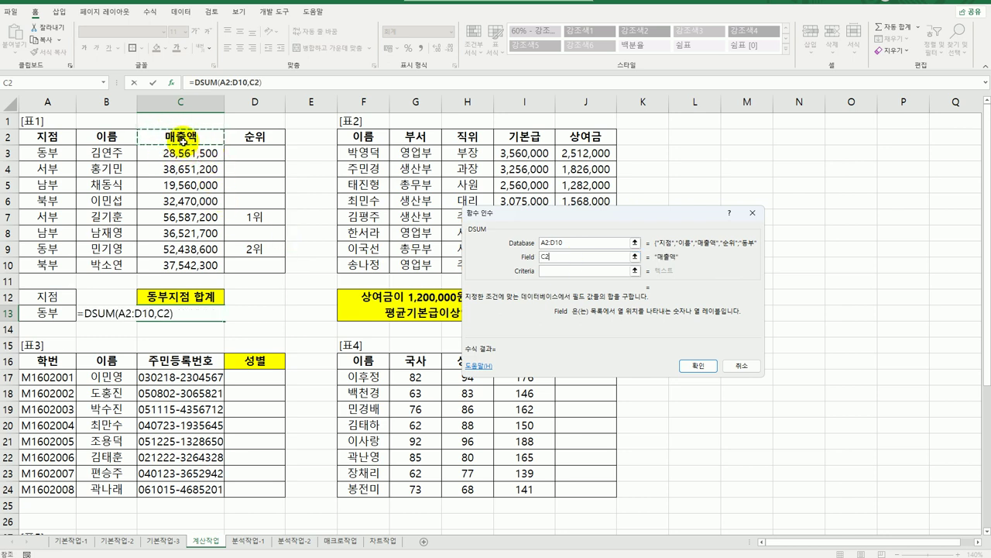
click(563, 271)
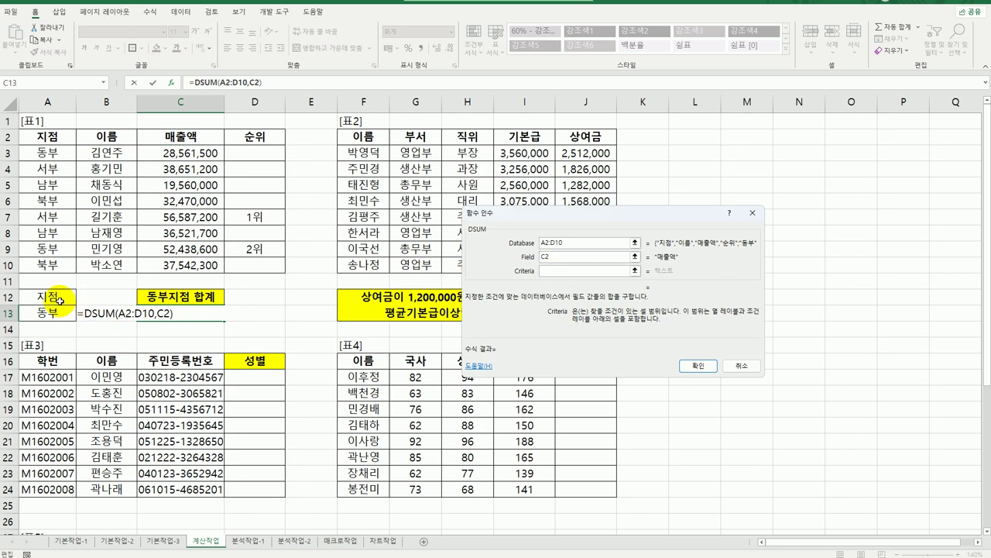
drag(48, 298, 60, 316)
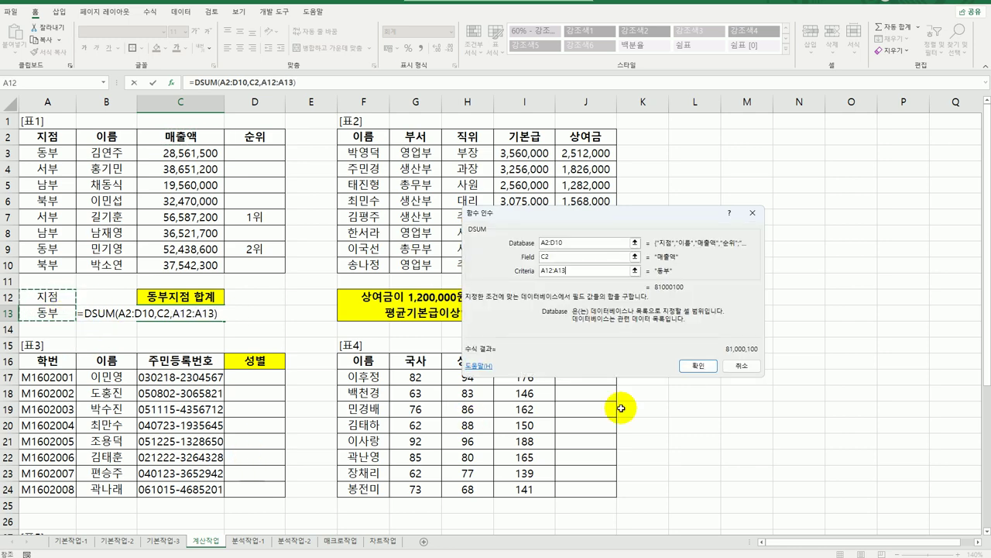
click(694, 370)
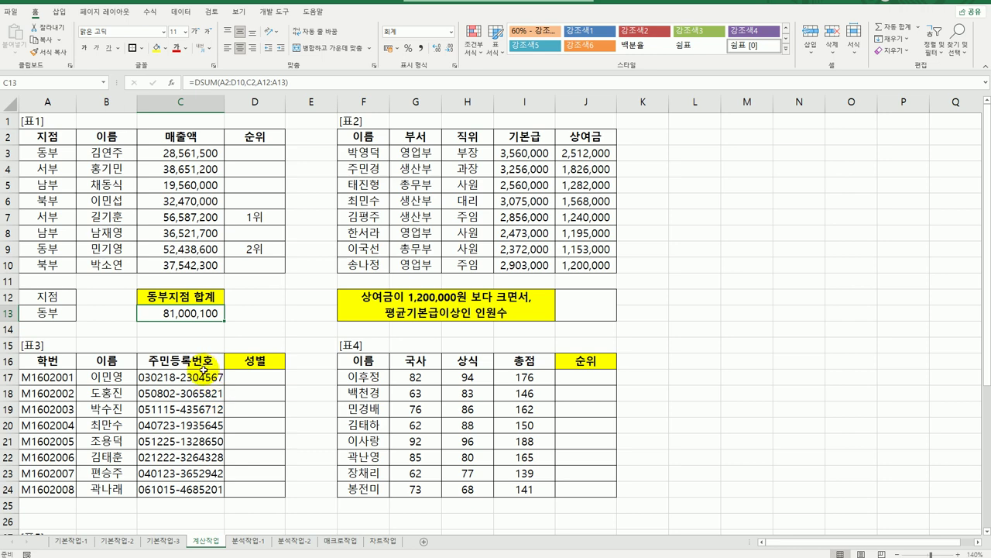
Wrap the DSUM formula in C13 in a ROUNDUP function.
double_click(179, 313)
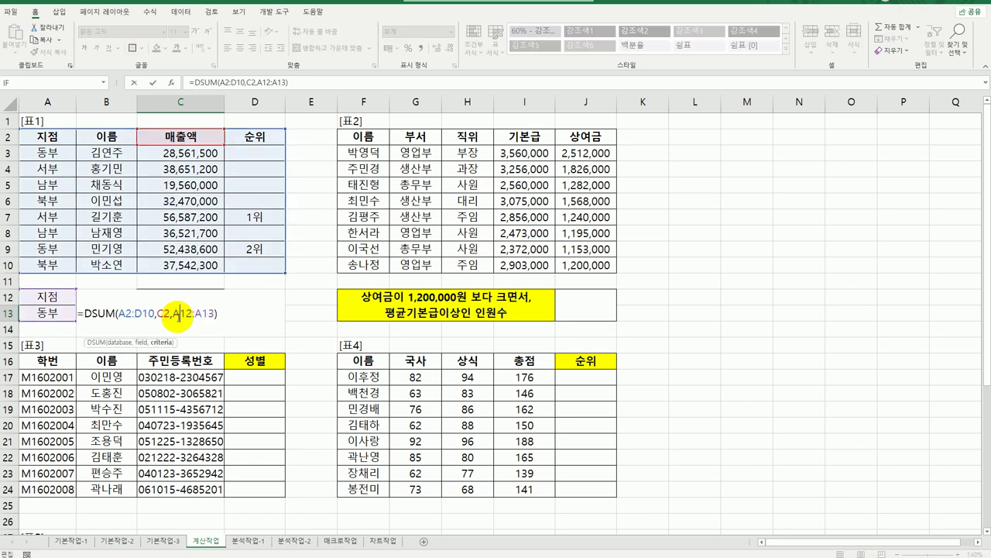
click(83, 313)
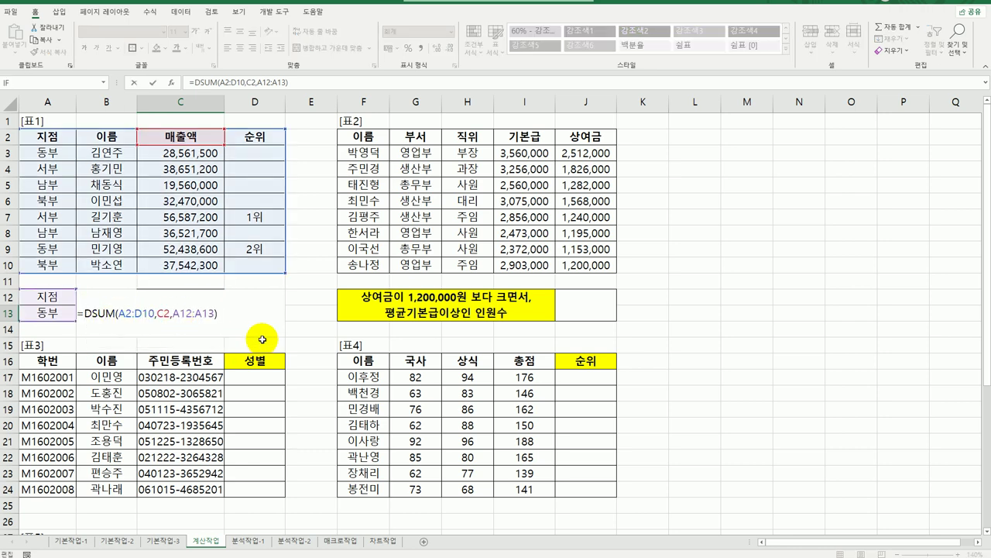
text(rou)
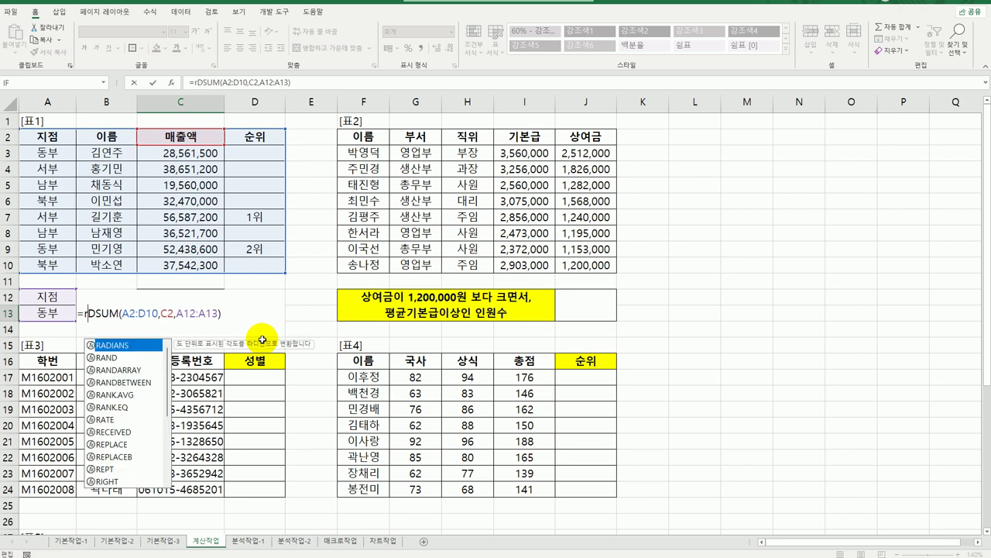
text(ndup)
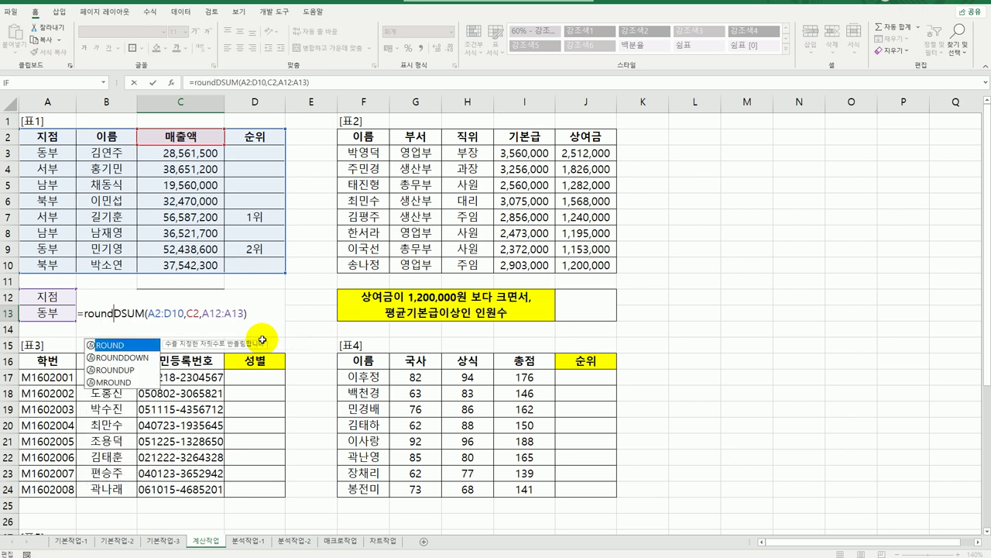
key(Tab)
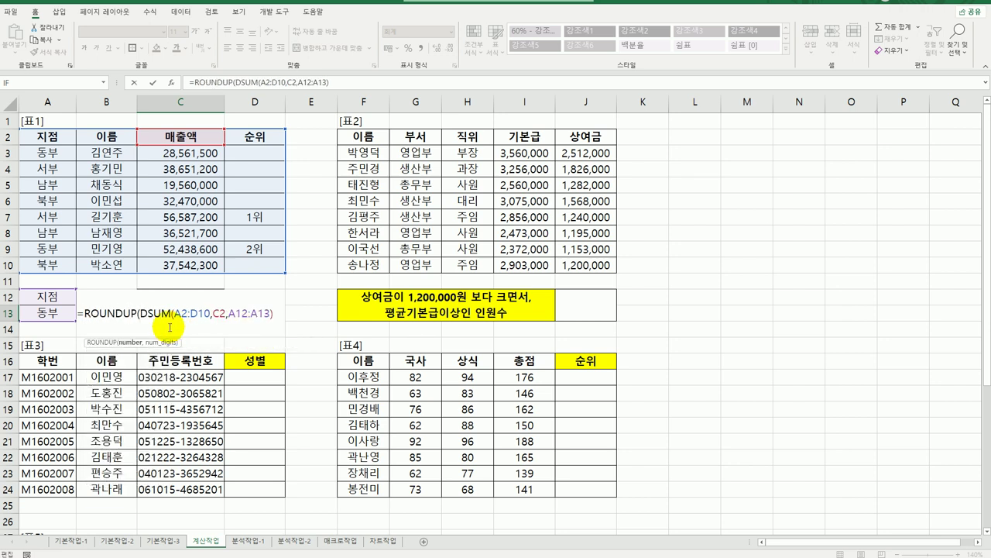
click(115, 313)
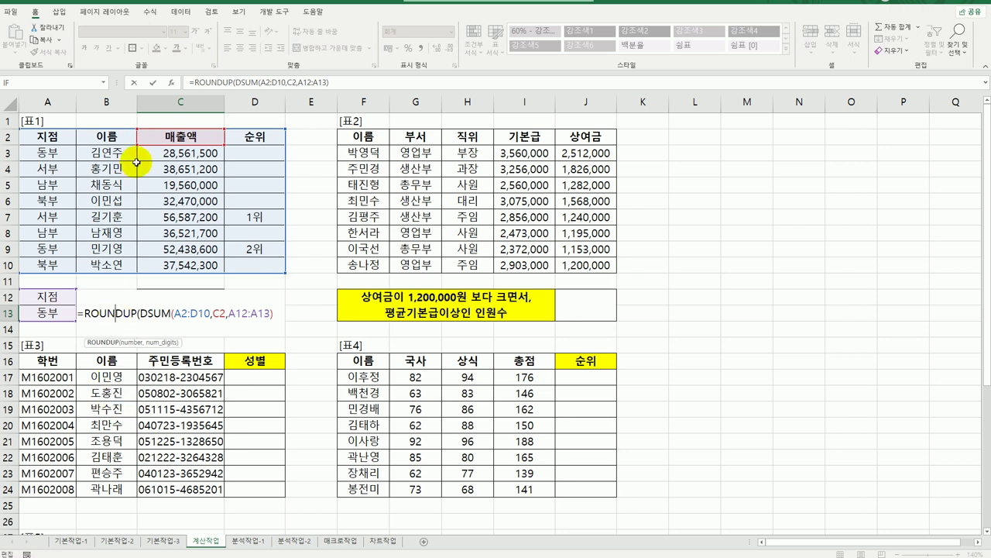
Set ROUNDUP's Num_digits argument to -3 and confirm the formula in C13.
click(171, 83)
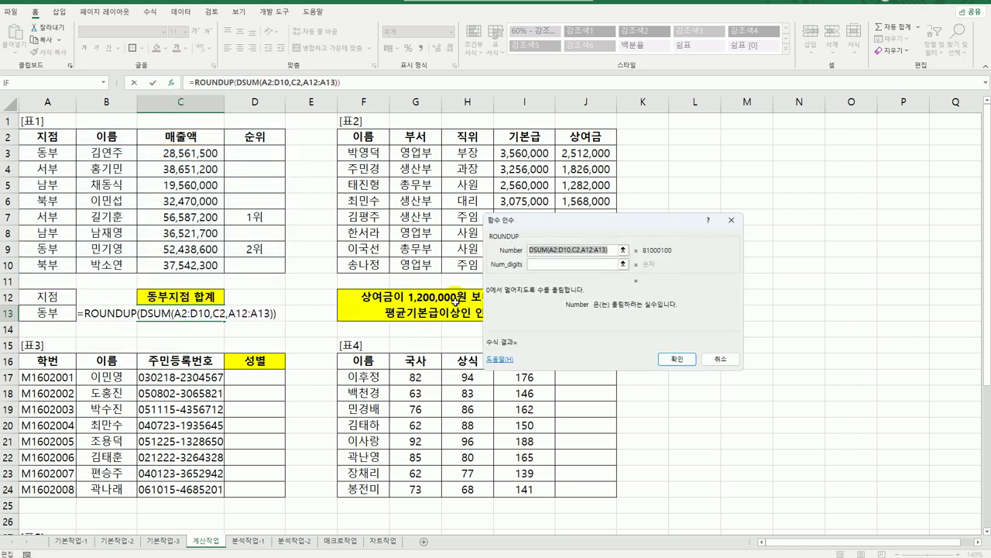
click(544, 262)
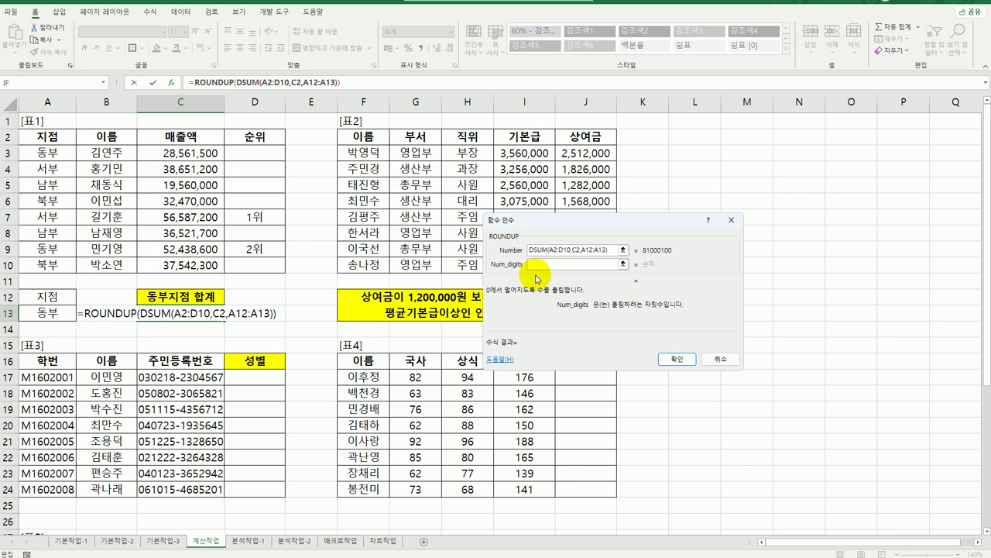
text(-1)
key(BackSpace)
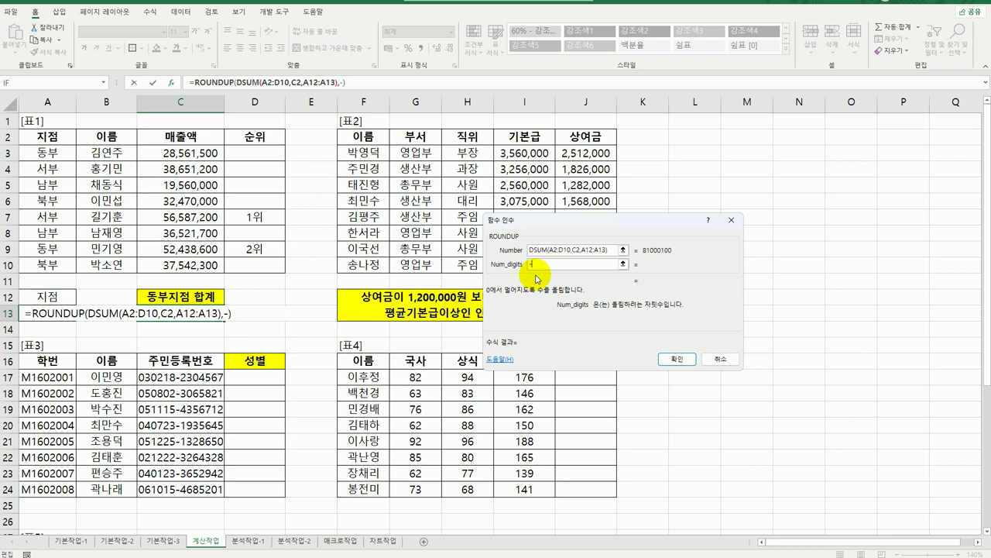
text(2)
key(BackSpace)
text(3)
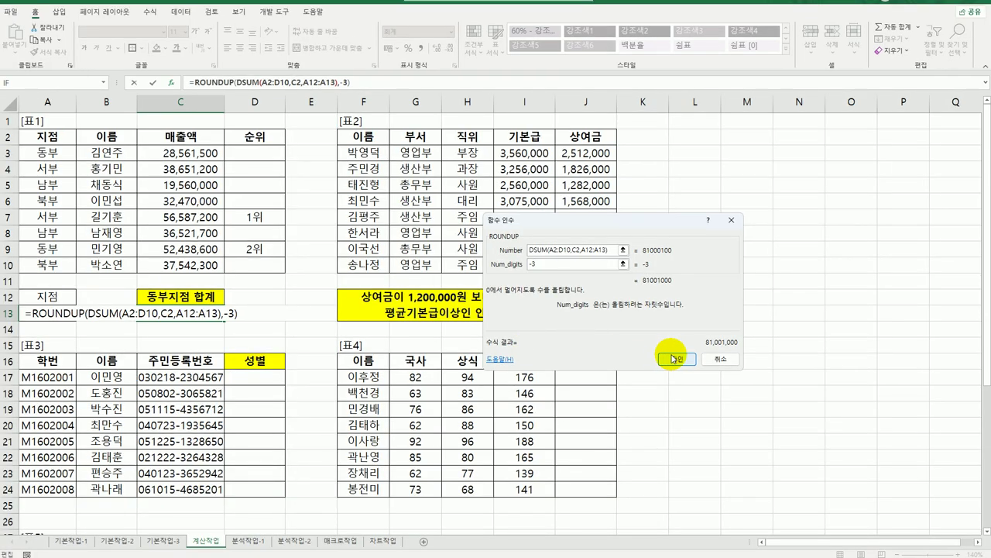
click(735, 397)
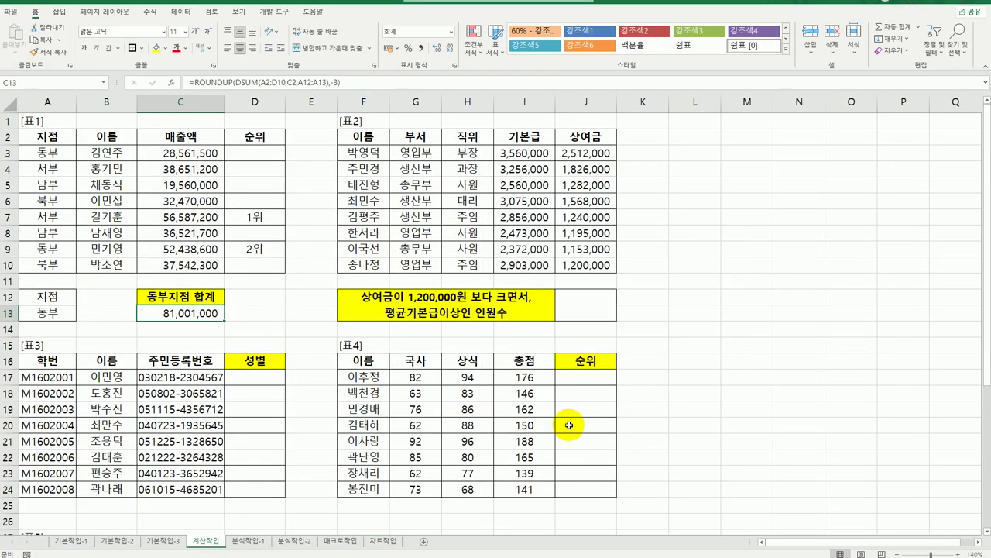
Enter =AVERAGE(J3:J10) in the merged result cell J12 of [표2] to average the 상여금 column.
click(593, 310)
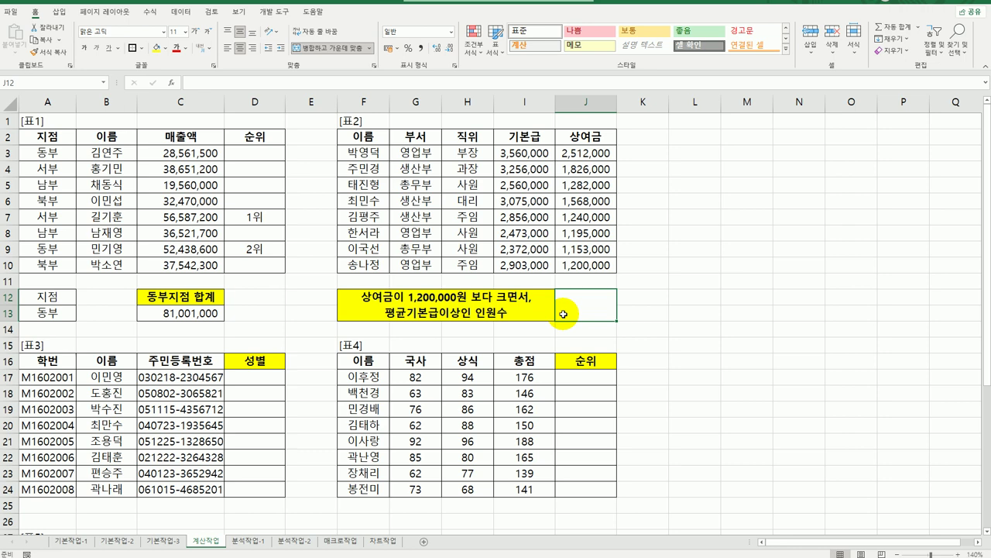
text(=)
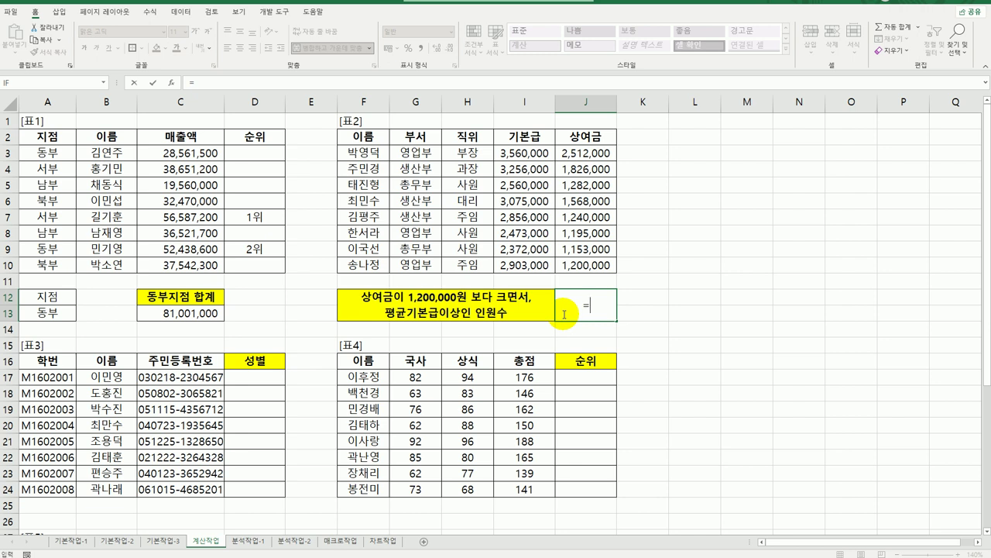
text(a)
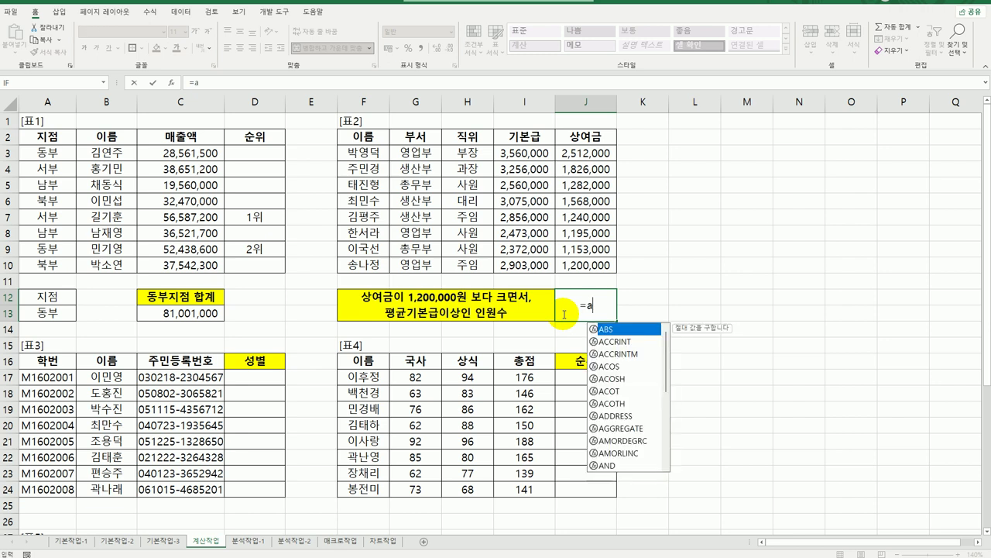
text(v)
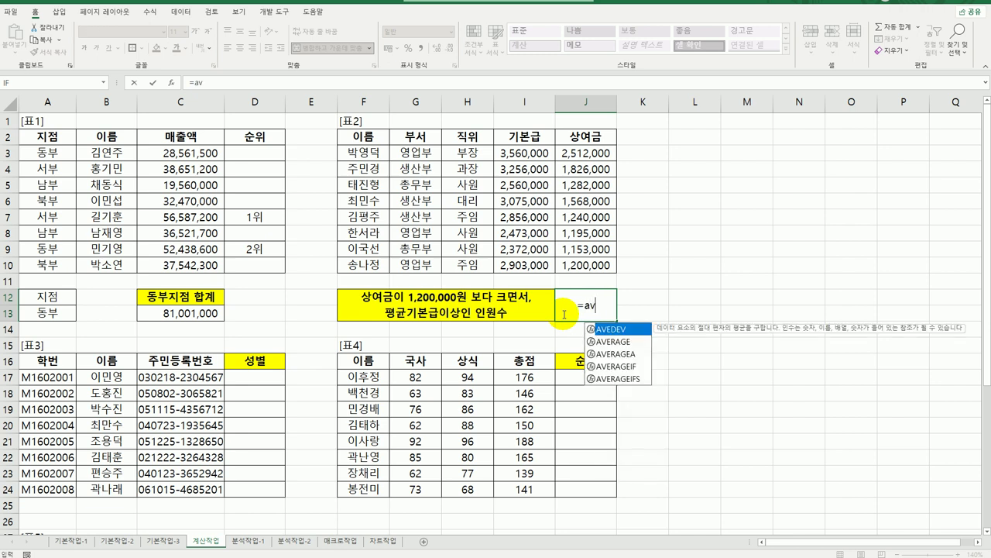
key(Down)
key(Tab)
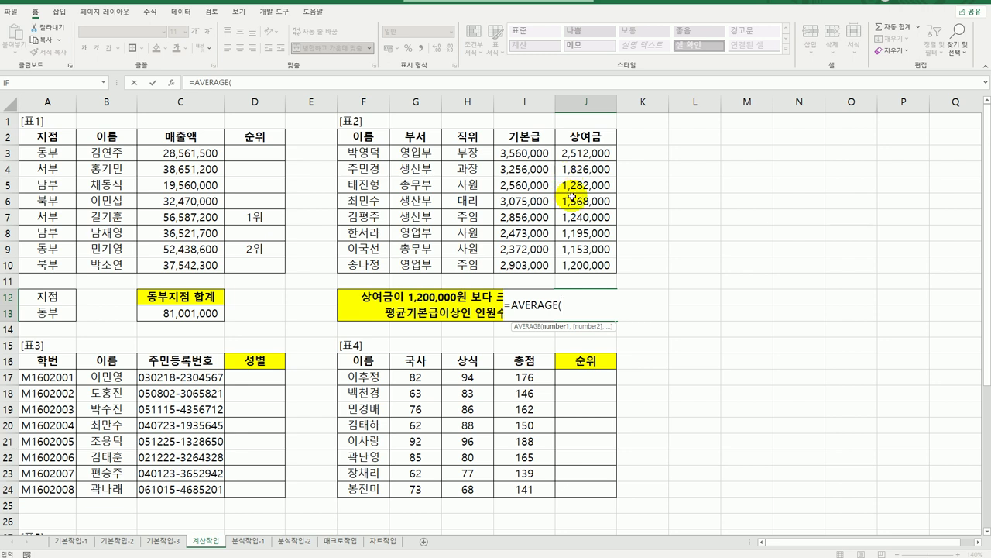
drag(586, 153, 586, 261)
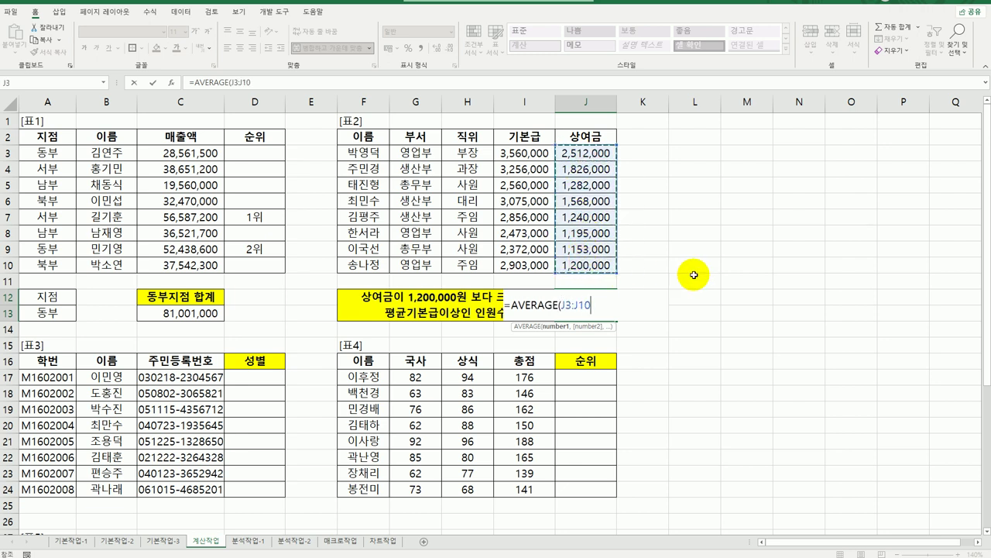
text())
key(Return)
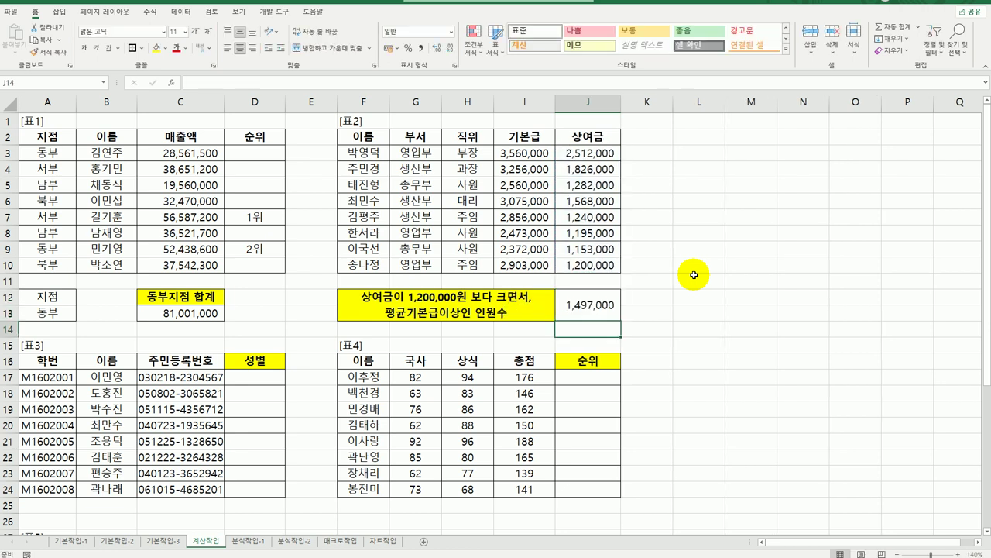
Compare the 상여금 values in J3:J10 with their average and clear the formula from the merged cell J12.
click(613, 307)
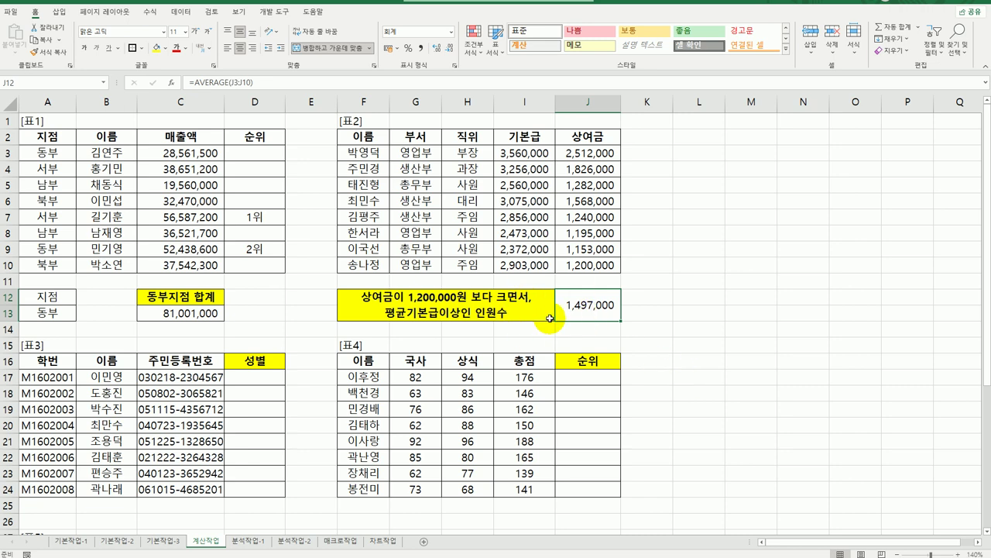
drag(587, 153, 584, 265)
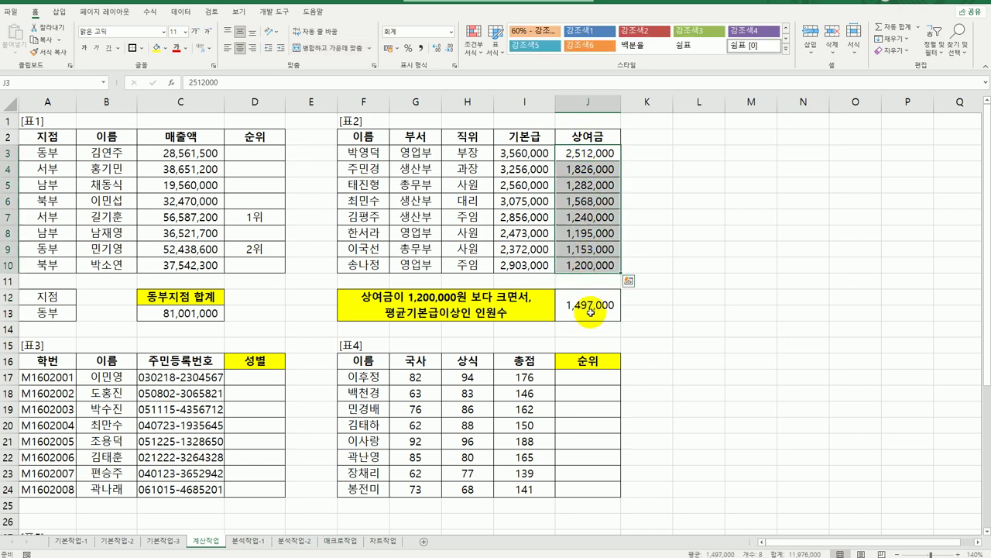
click(586, 153)
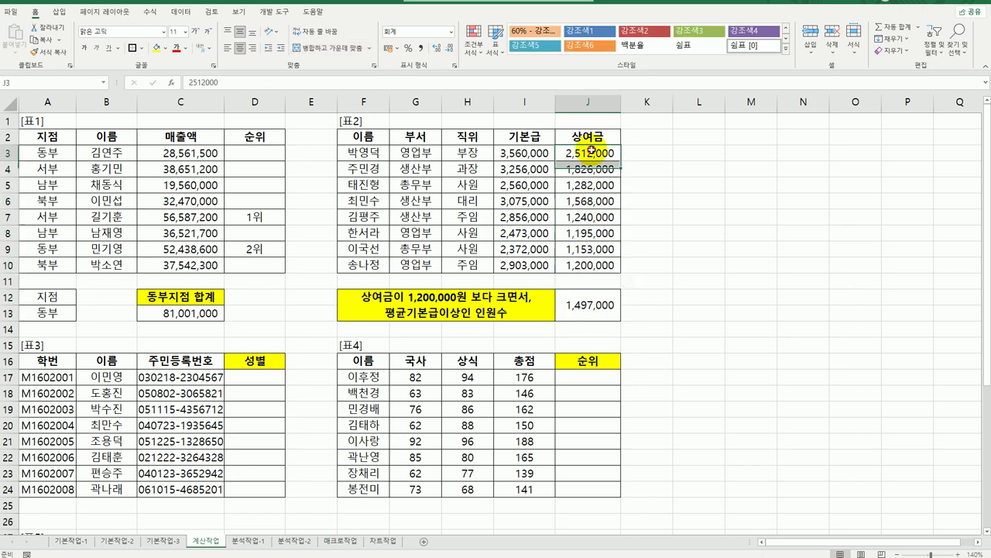
click(586, 168)
click(590, 201)
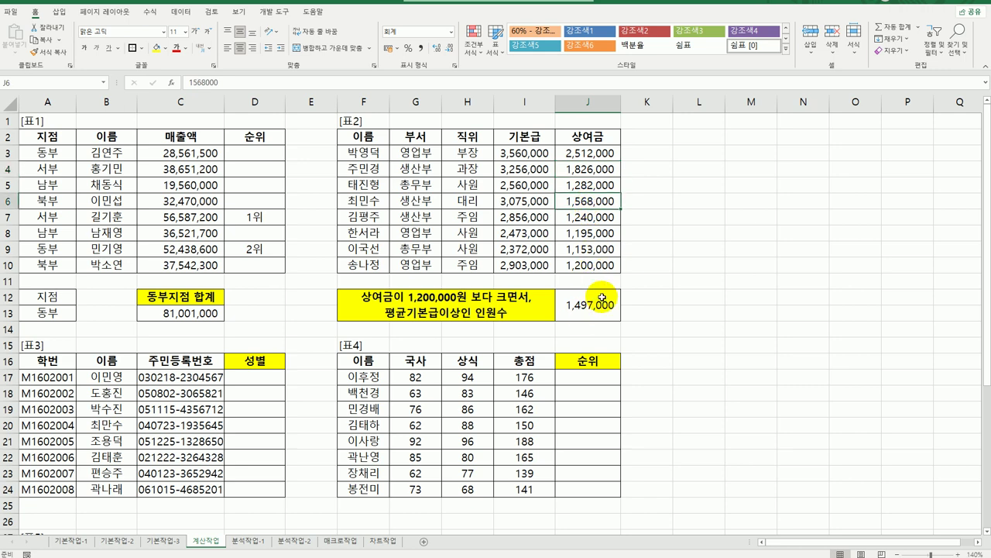
click(602, 298)
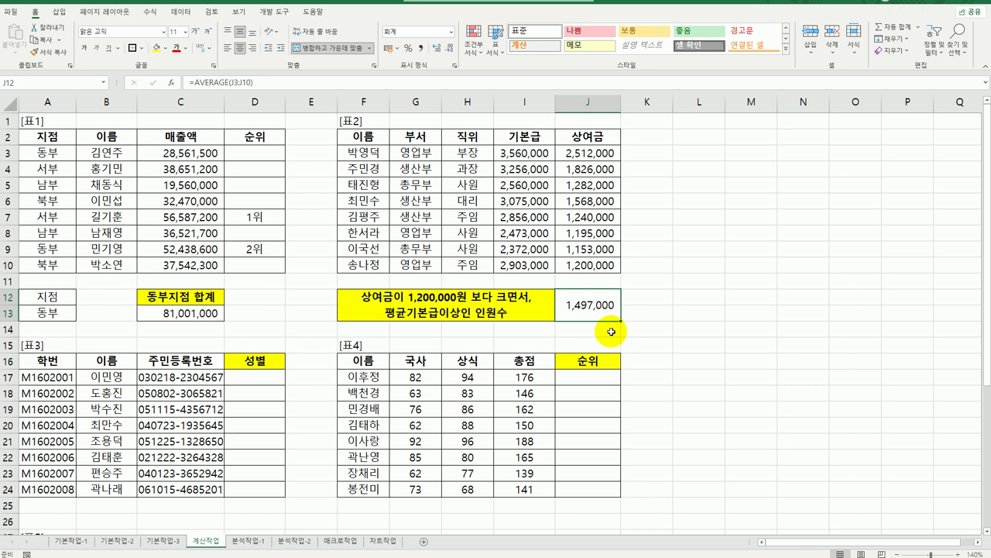
key(Delete)
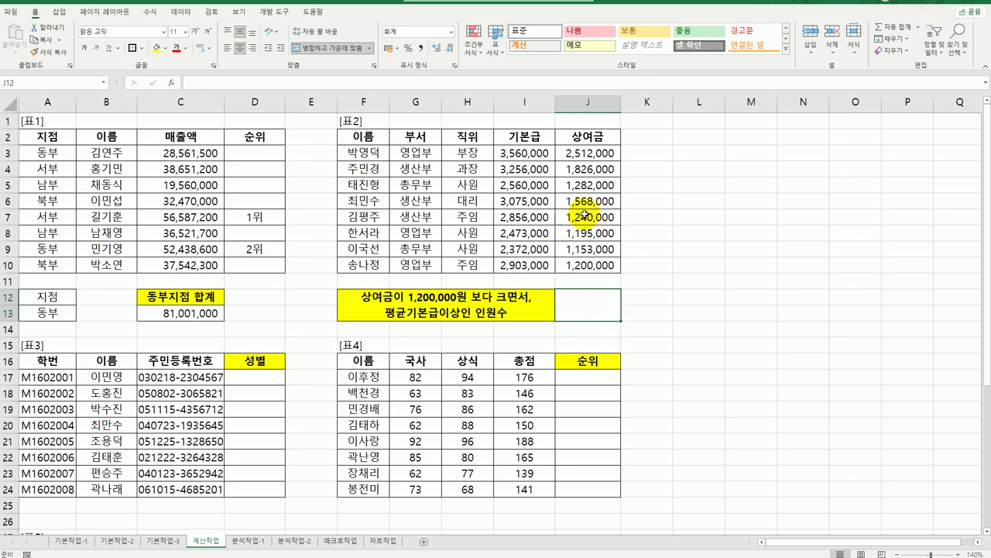
Enter =AVERAGE(I3:I10) in the merged result cell J12 of [표2] to average the 기본급 column.
click(587, 153)
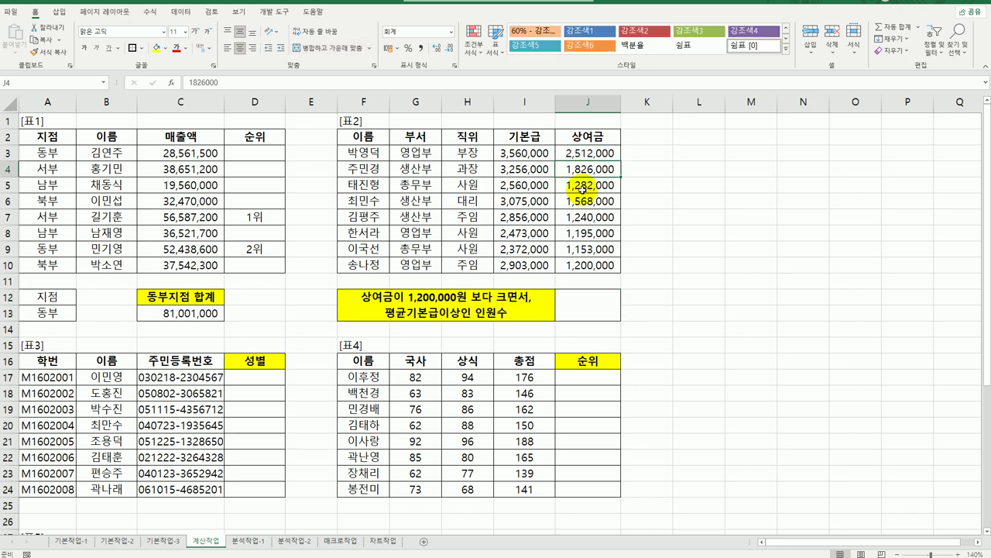
click(582, 200)
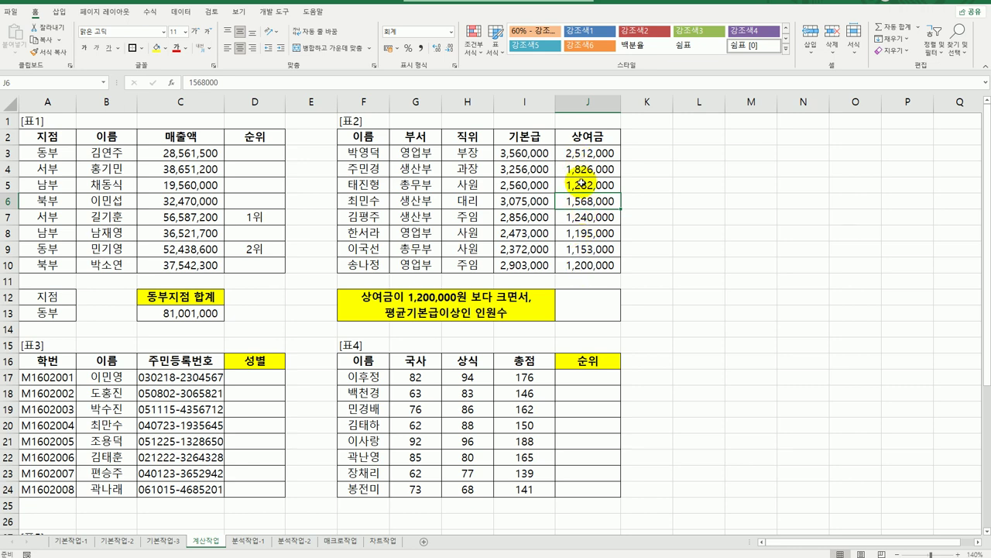
drag(525, 152, 527, 267)
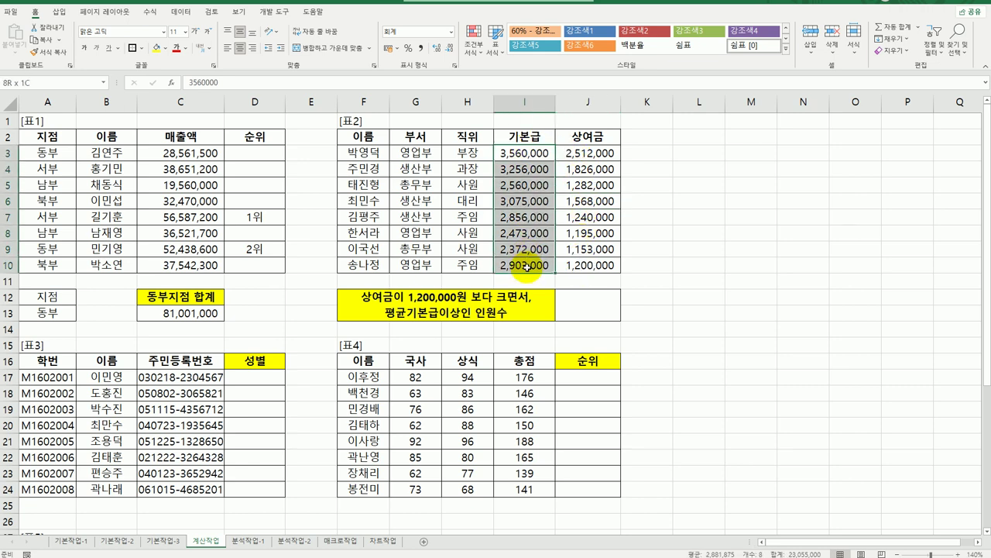
click(527, 155)
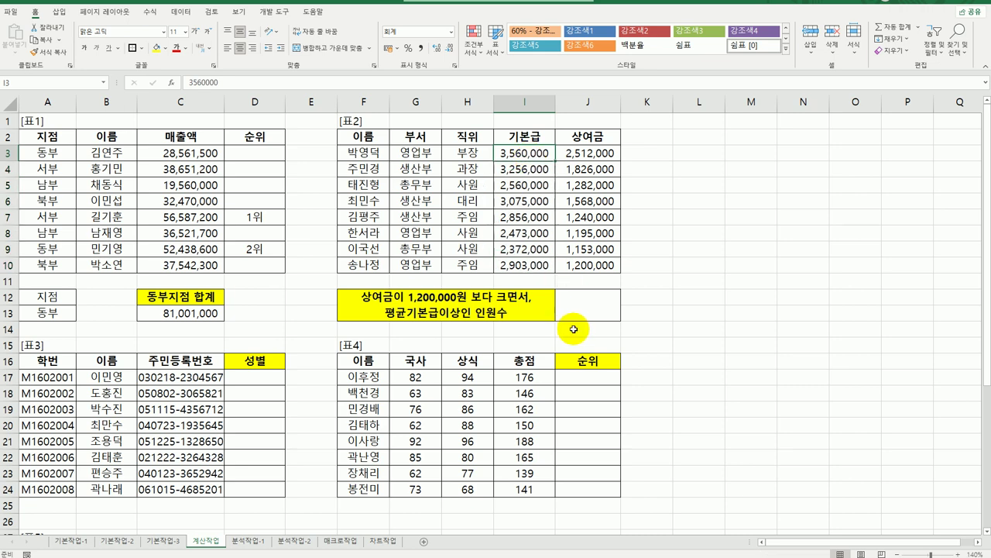
click(574, 313)
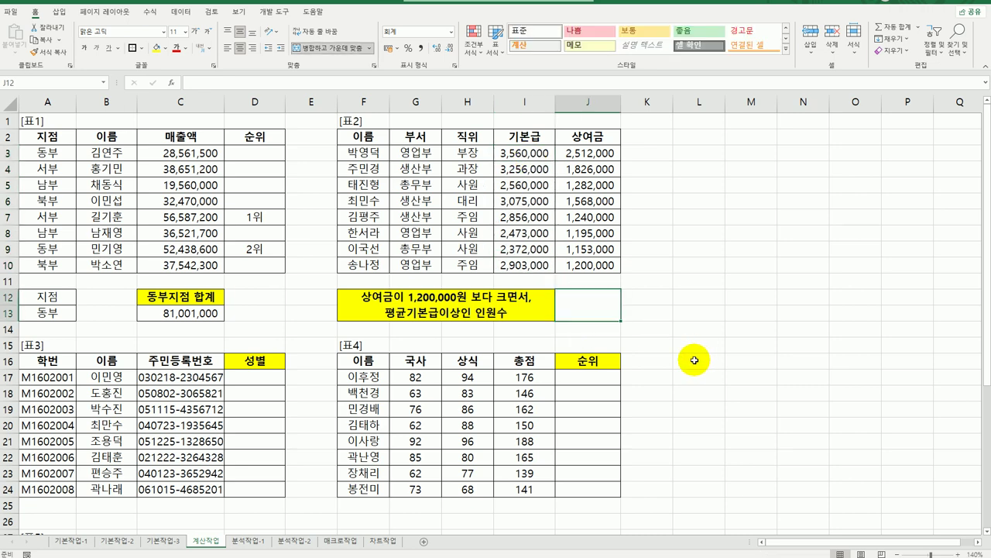
text(=av)
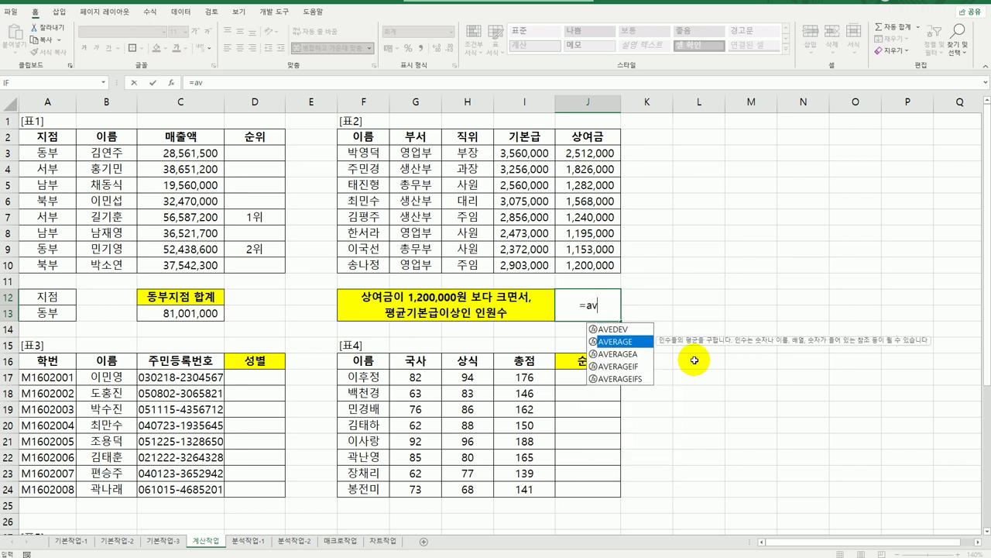
key(Tab)
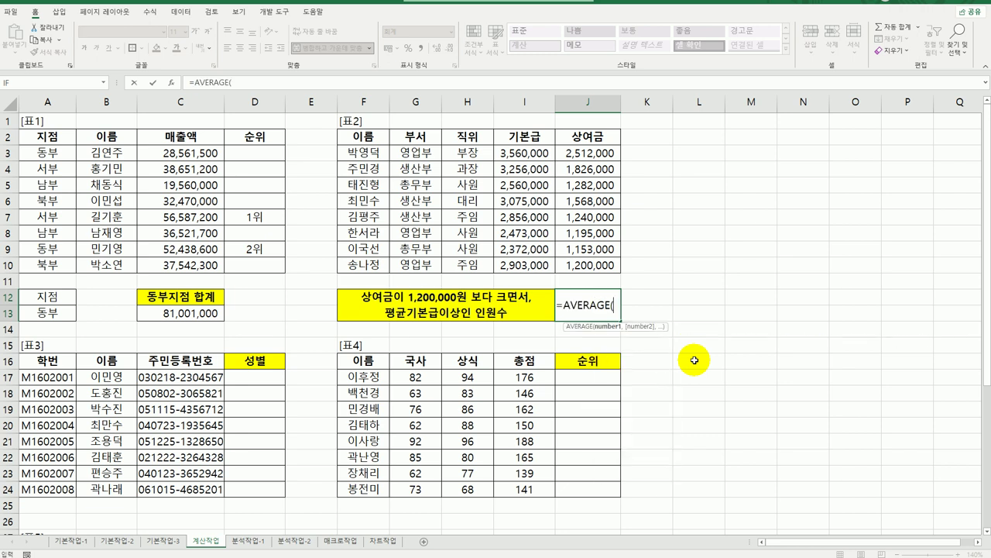
drag(531, 152, 533, 265)
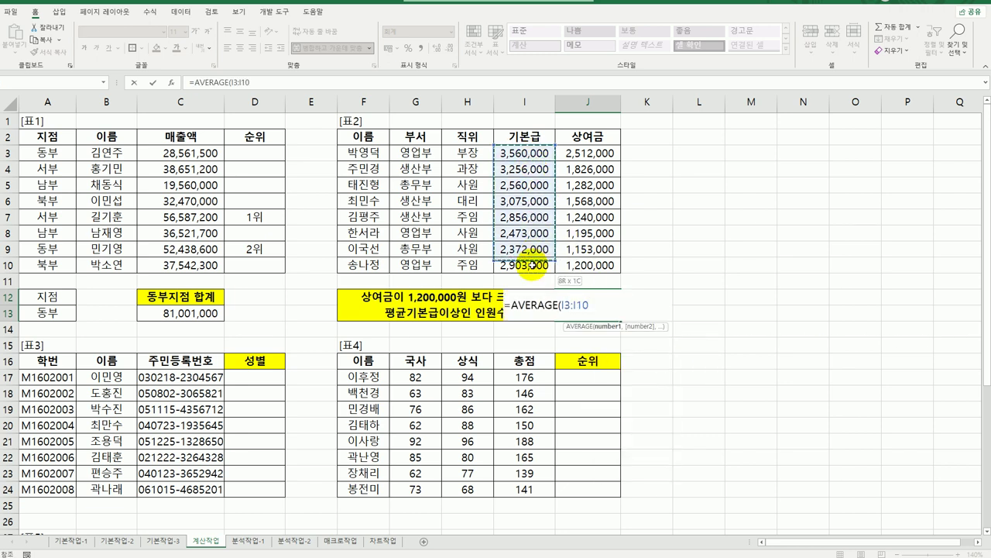
text())
key(ctrl+Return)
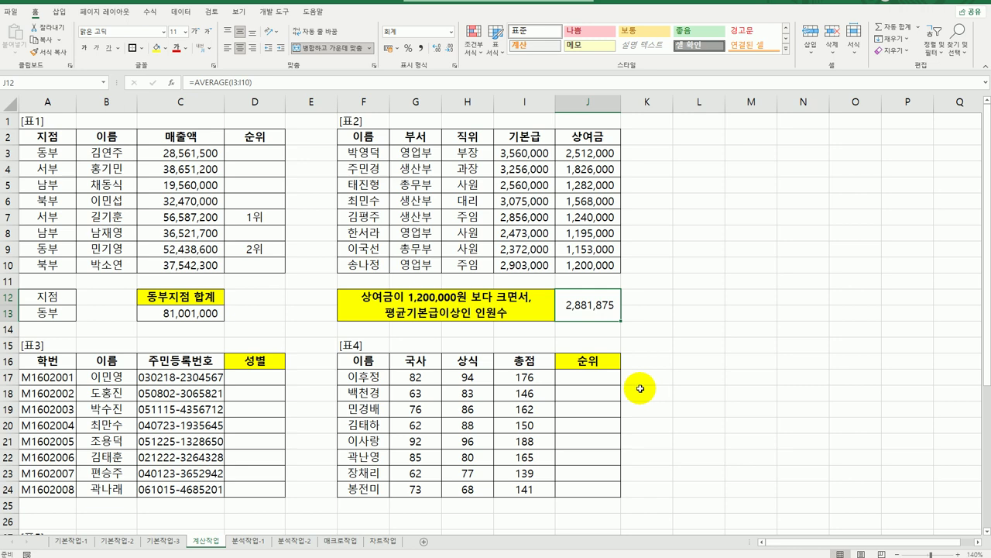
Select the 상여금 cells J3 to J7 to examine which values exceed 1,200,000.
click(589, 153)
ctrl+click(589, 168)
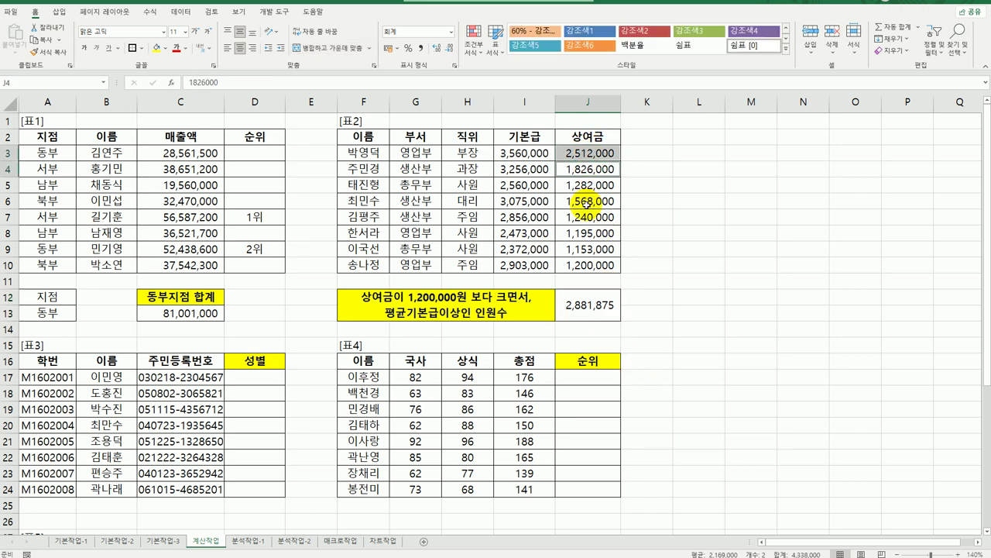
ctrl+click(588, 184)
ctrl+click(589, 201)
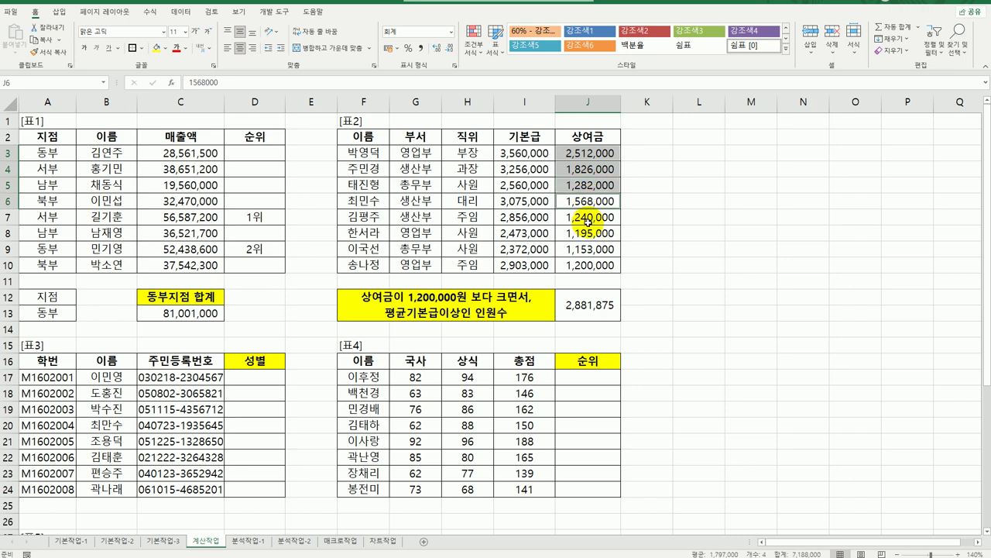
ctrl+click(588, 217)
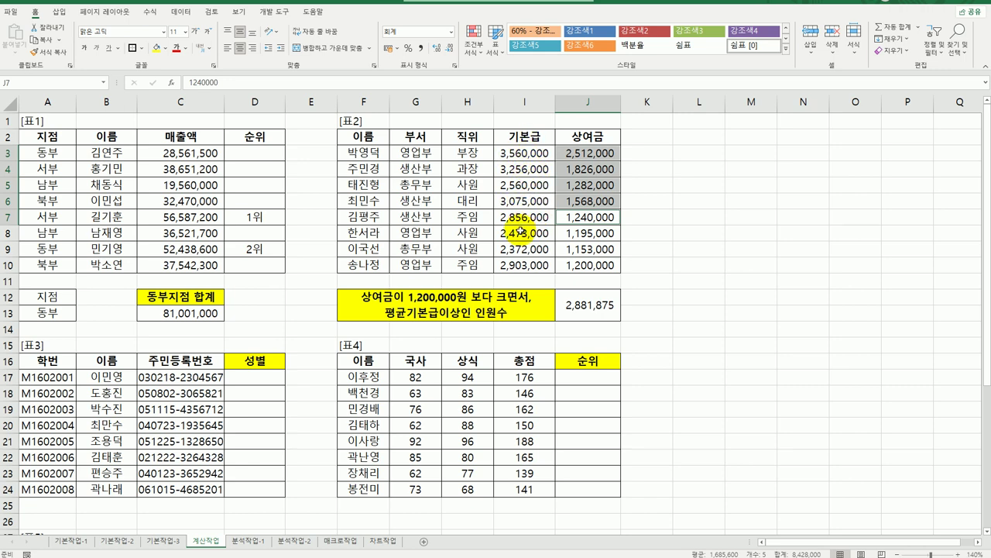
Wrap the AVERAGE formula in J12 in a COUNTIFS function and open its arguments clear of the [표2] data.
click(578, 306)
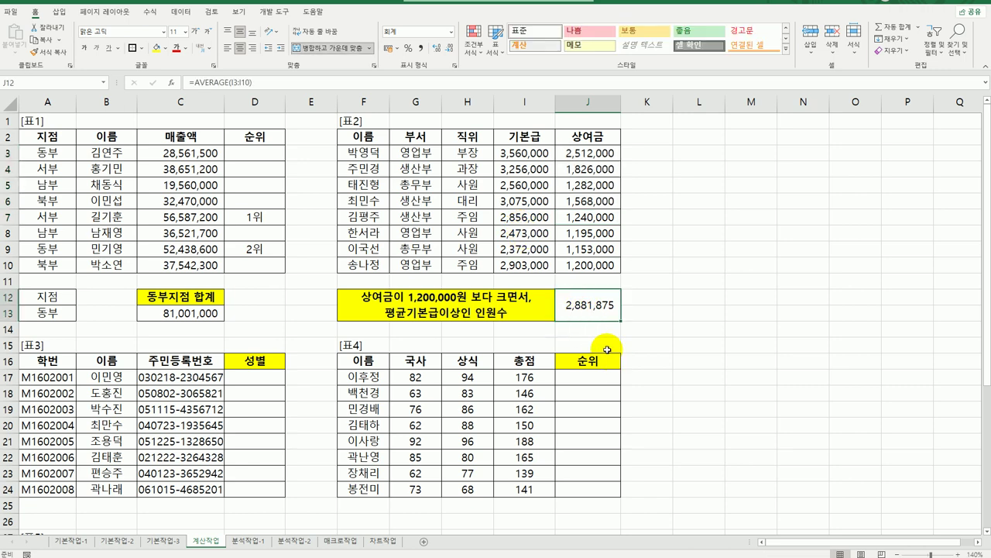
double_click(589, 306)
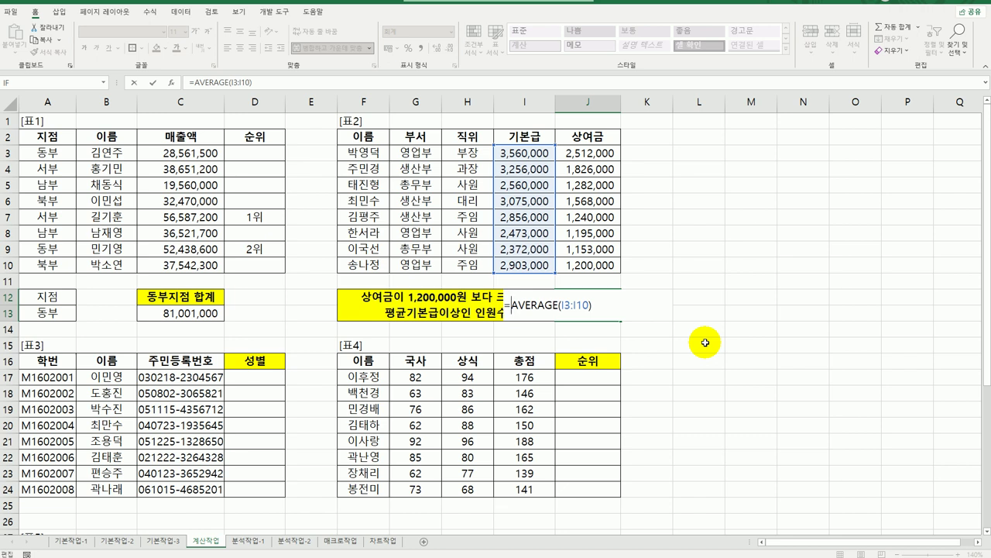
text(coun)
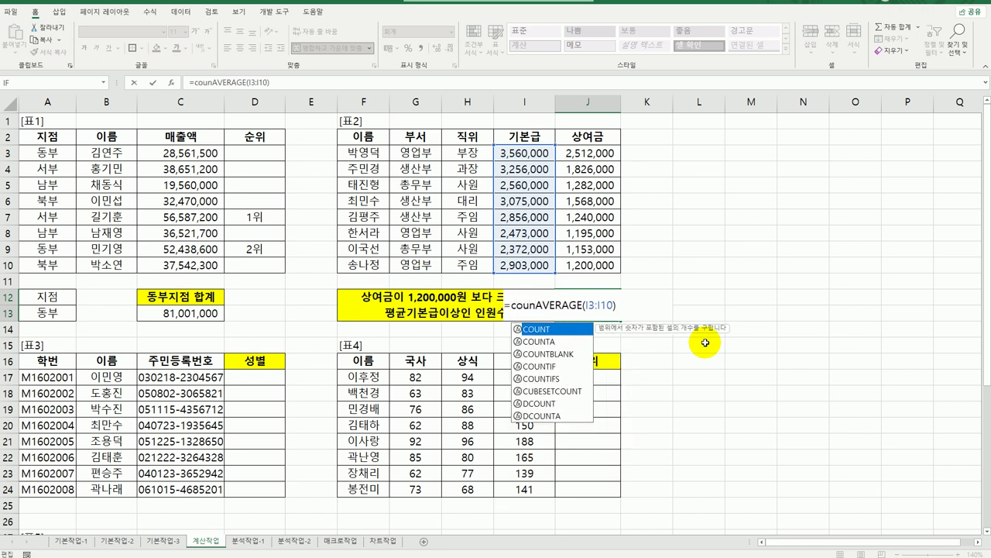
text(t)
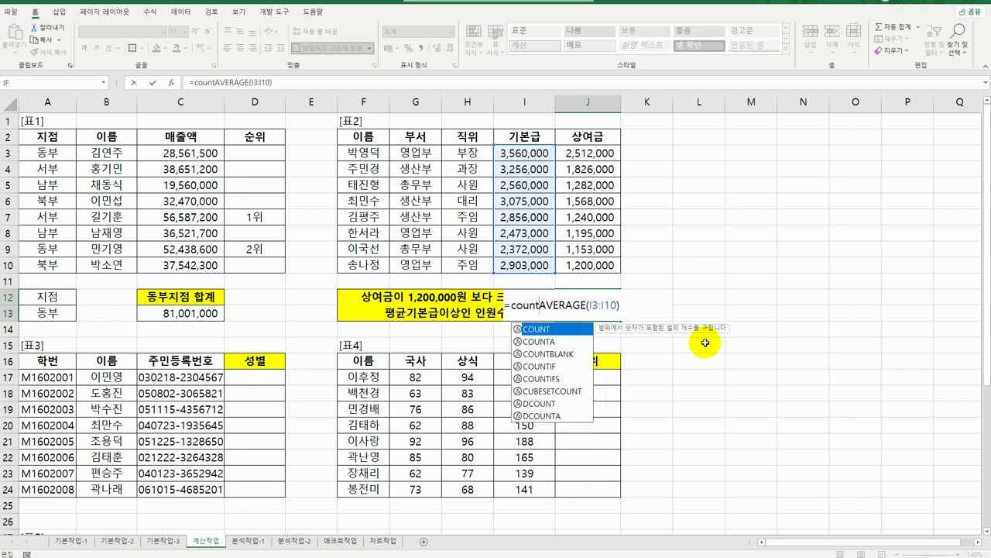
double_click(571, 379)
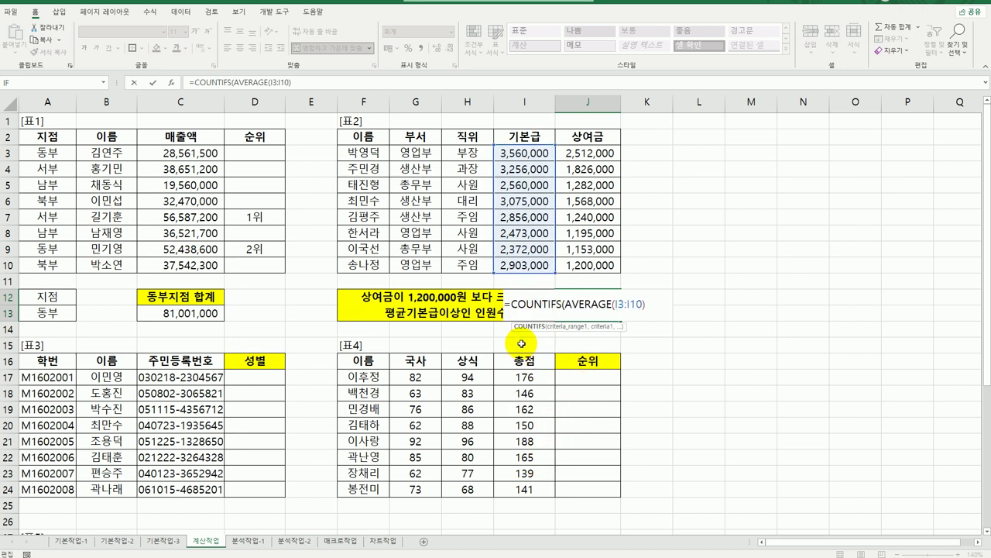
click(169, 82)
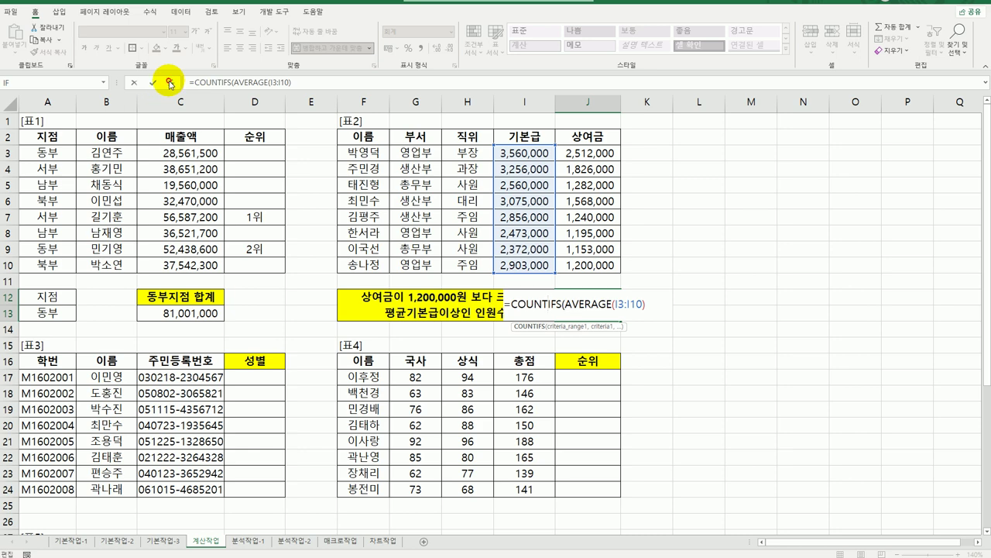
drag(620, 207, 806, 277)
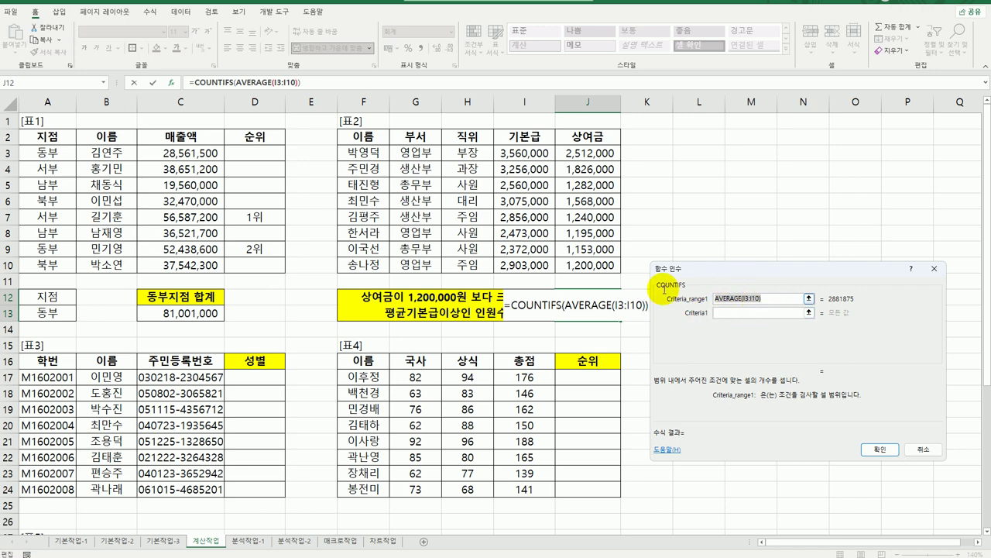
Cut AVERAGE(I3:I10) out of COUNTIFS's Criteria_range1, set that range to J3:J10 and Criteria1 to >1200000.
key(Delete)
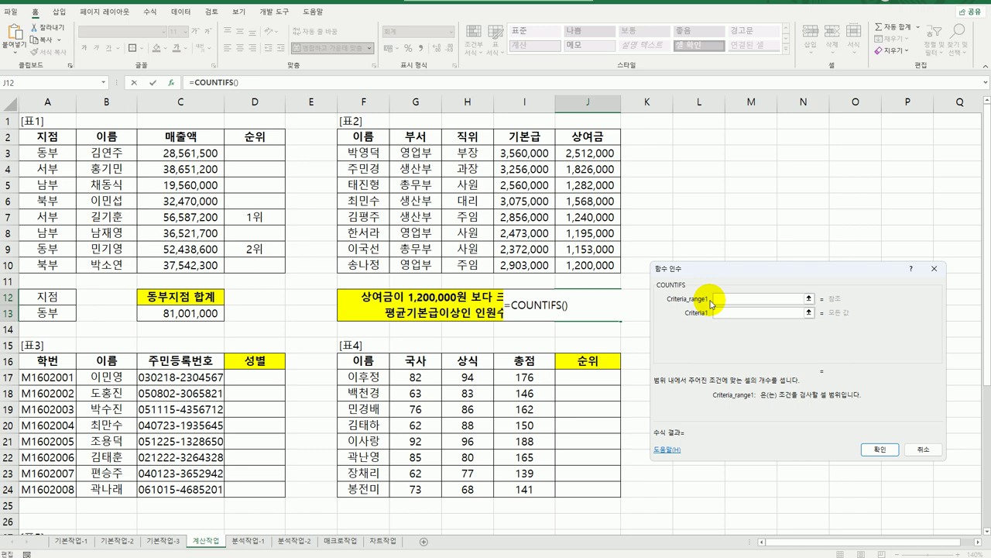
drag(592, 155, 593, 260)
click(772, 312)
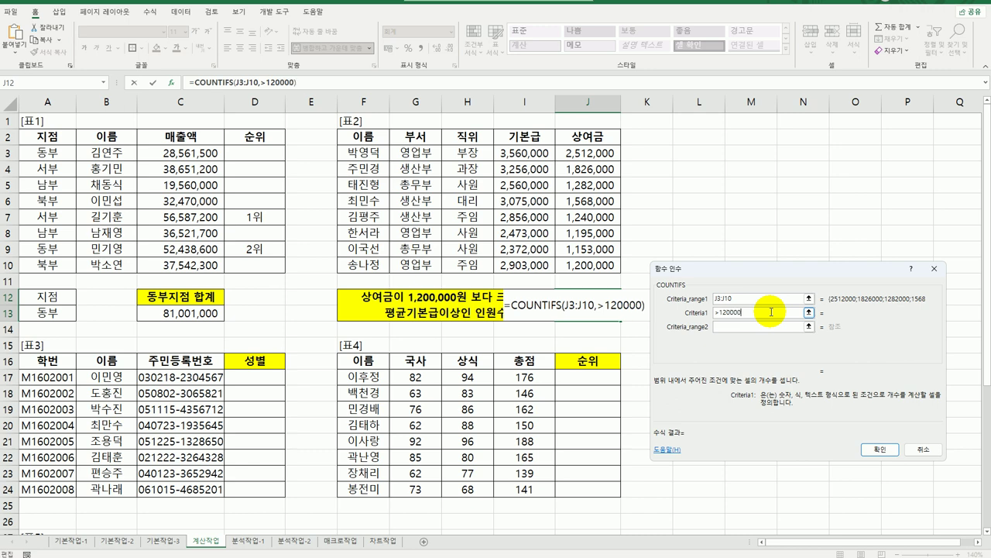
Set COUNTIFS's Criteria_range2 to the 기본급 range I3:I10 and Criteria2 to >=AVERAGE(I3:I10).
click(755, 326)
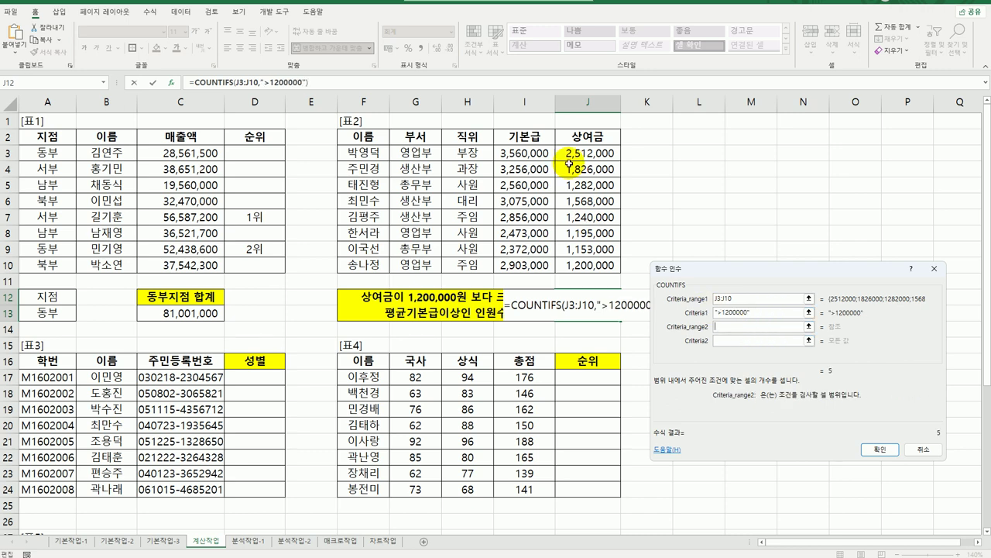
drag(538, 152, 525, 264)
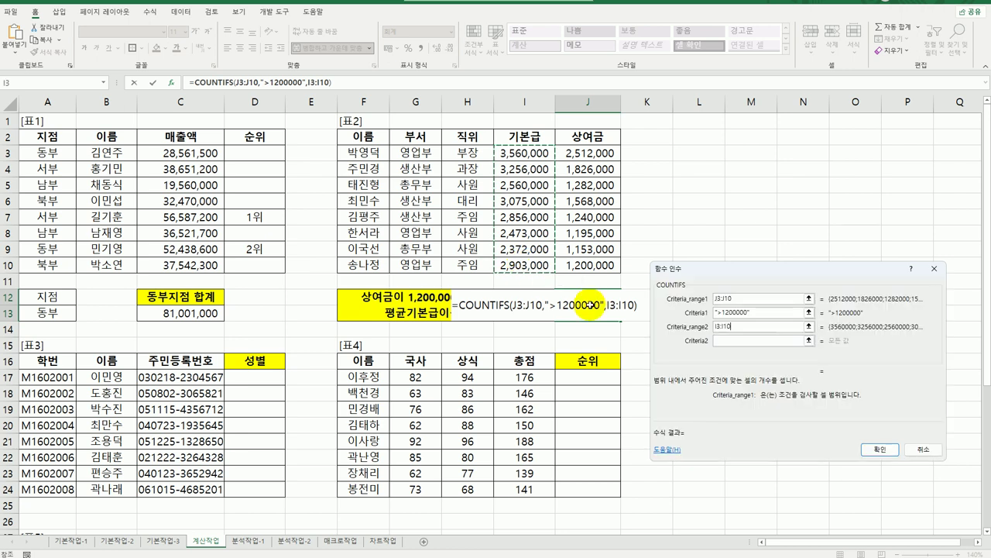
click(736, 340)
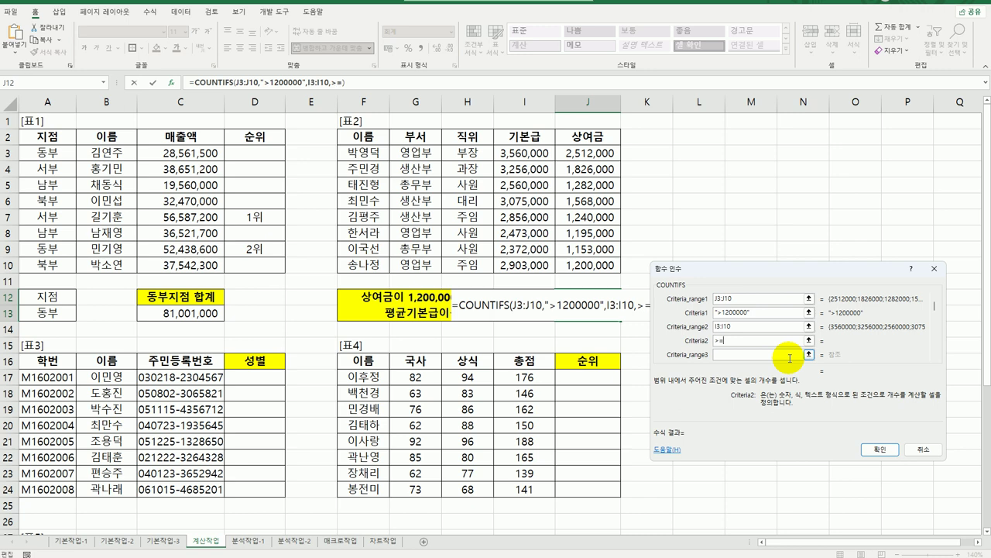
text(AVERAGE(I3:I10))
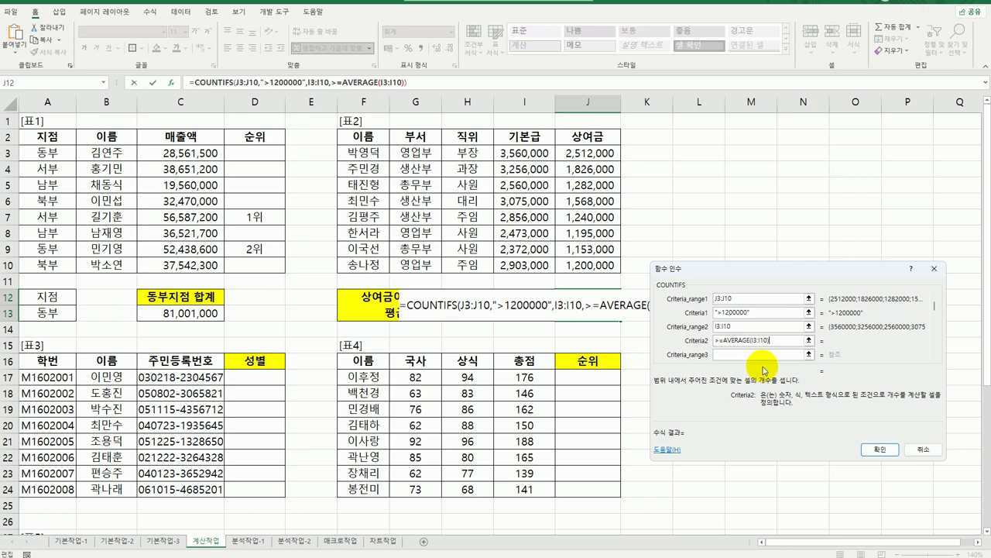
click(763, 356)
click(763, 356)
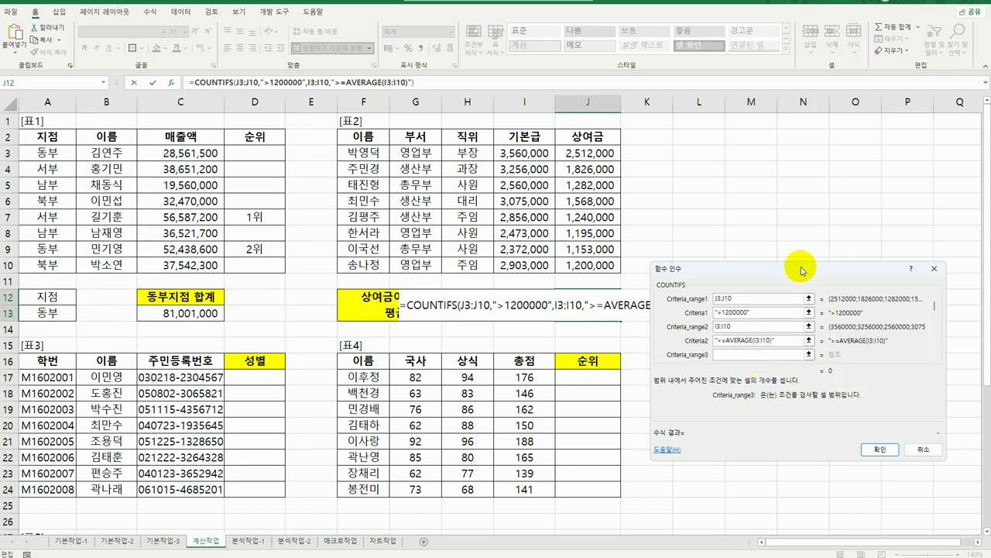
drag(798, 268, 648, 206)
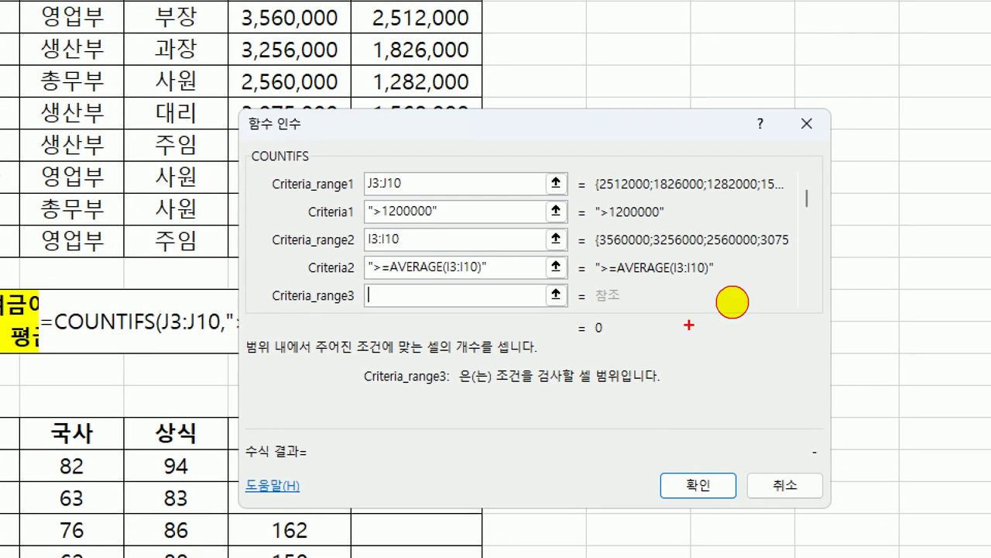
mouse_move(609, 348)
mouse_down()
mouse_move(587, 345)
mouse_move(604, 285)
mouse_move(603, 346)
mouse_up()
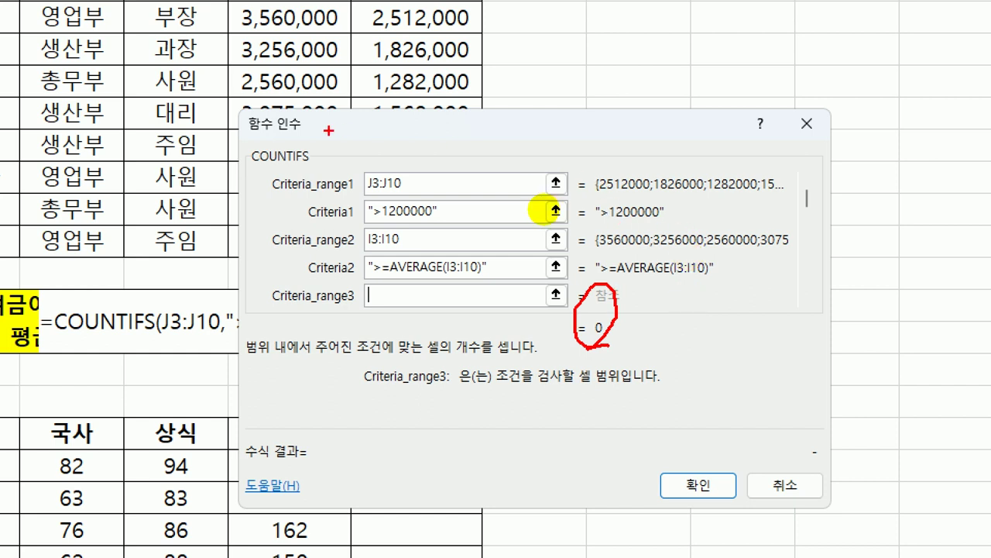
drag(360, 192, 422, 190)
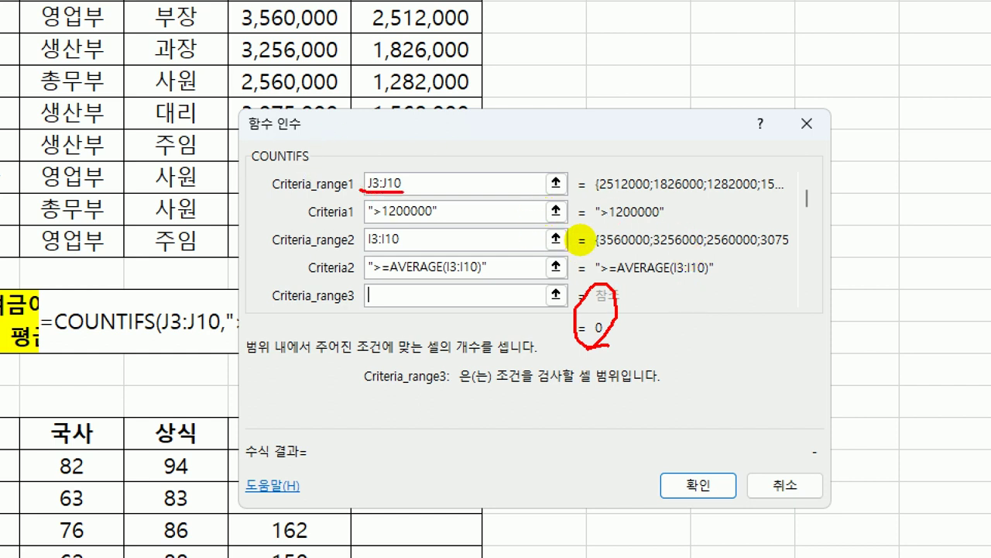
drag(364, 228, 452, 210)
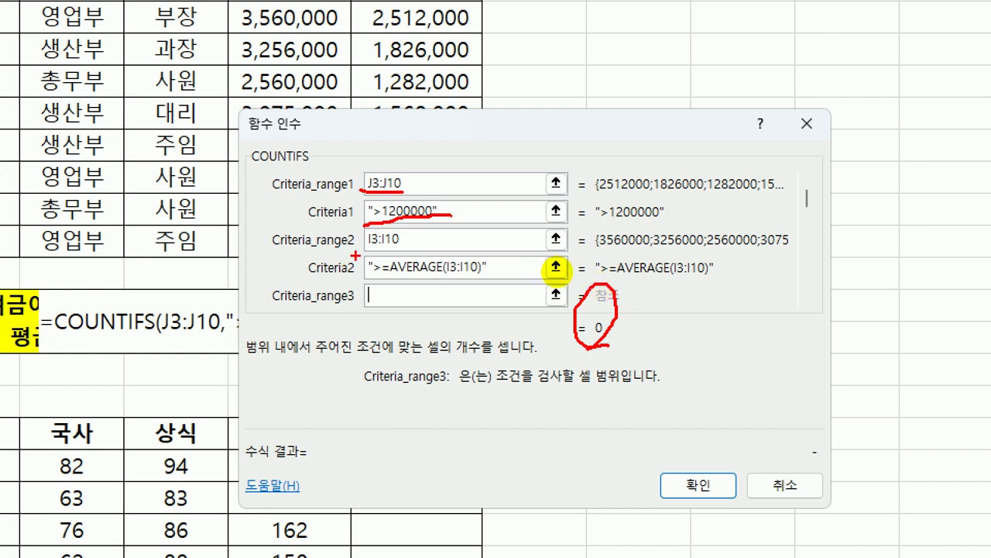
drag(357, 253, 401, 251)
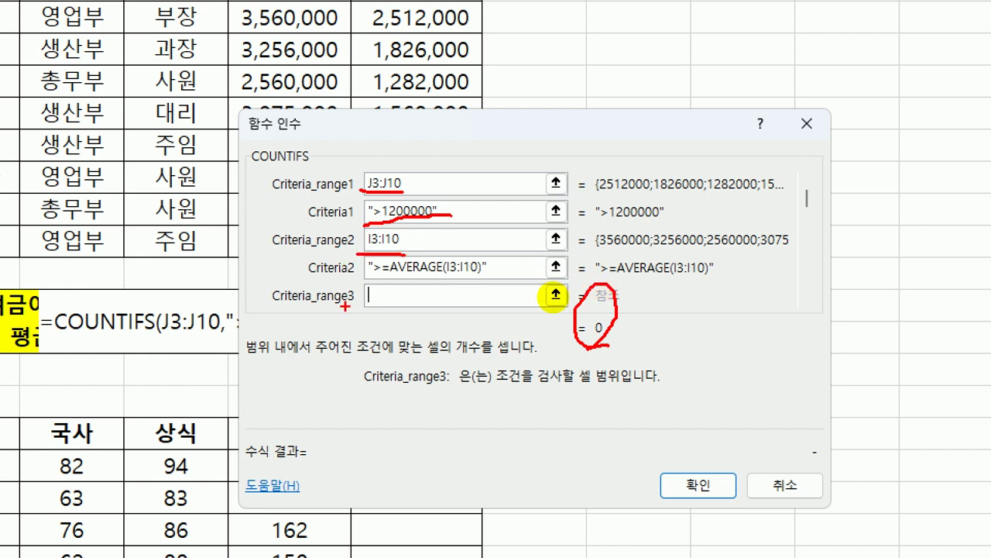
drag(346, 281, 486, 276)
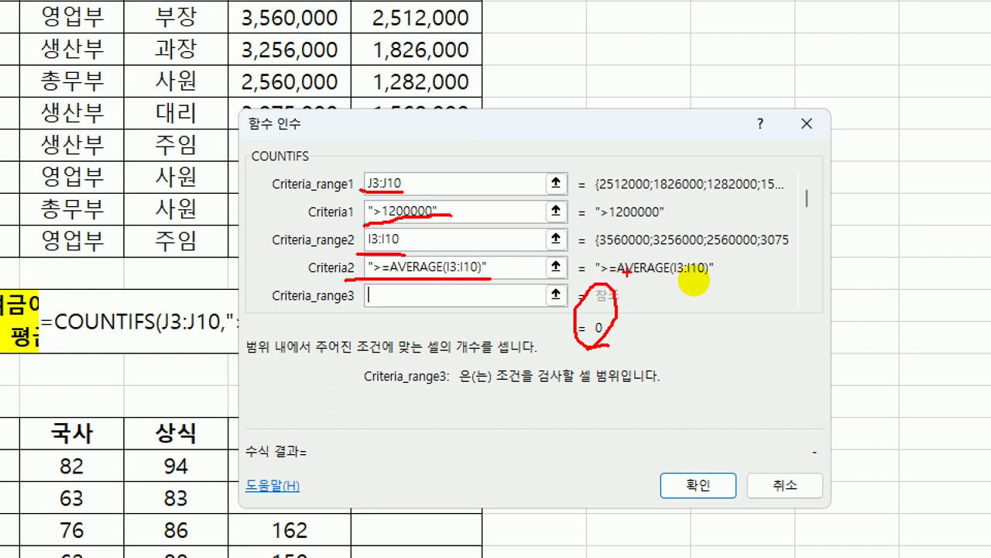
drag(617, 282, 713, 282)
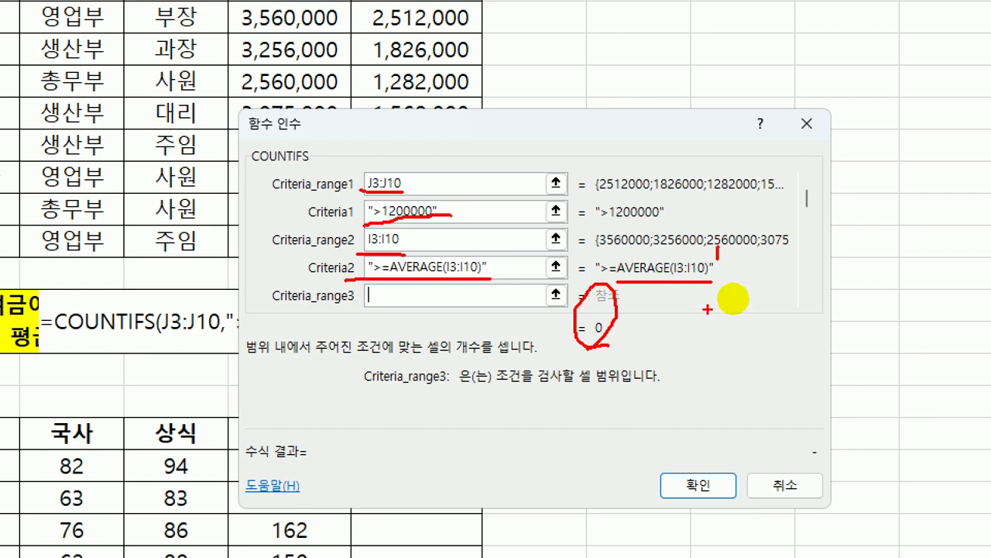
drag(717, 248, 716, 272)
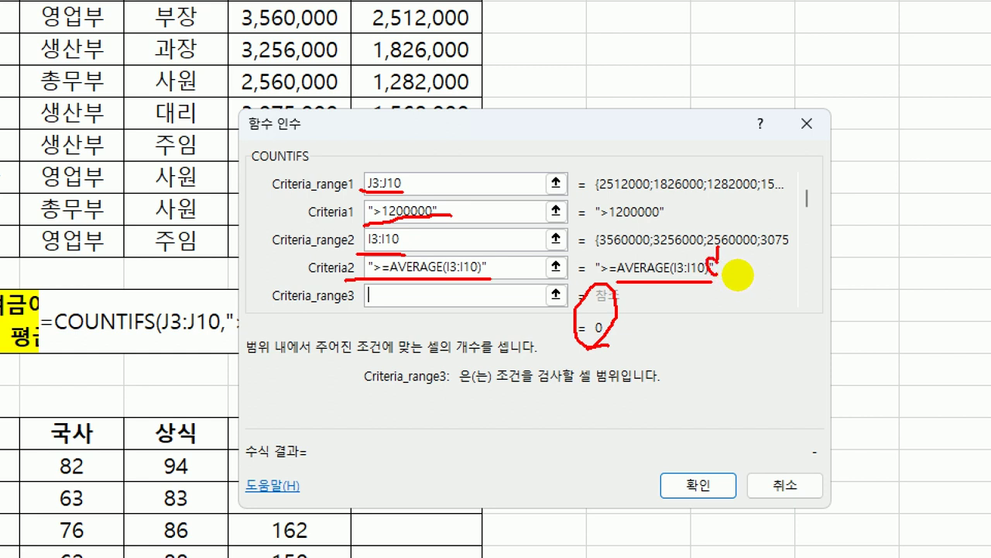
drag(618, 256, 623, 268)
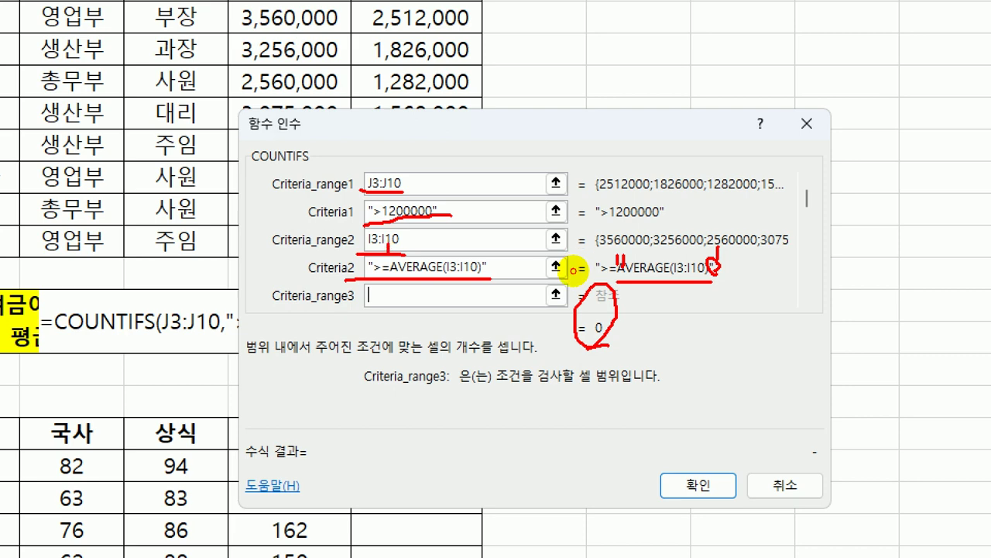
mouse_move(430, 229)
mouse_down()
mouse_move(390, 258)
mouse_move(433, 240)
mouse_up()
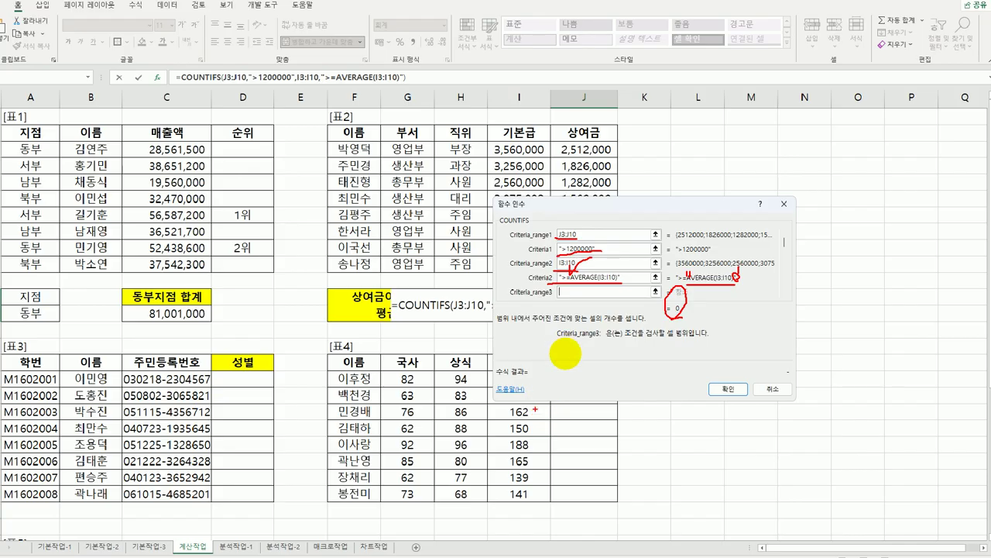
key(Escape)
Rewrite COUNTIFS's Criteria2 as ">="&AVERAGE(I3:I10), with only the operator in quotation marks, and confirm the function for J12.
click(575, 278)
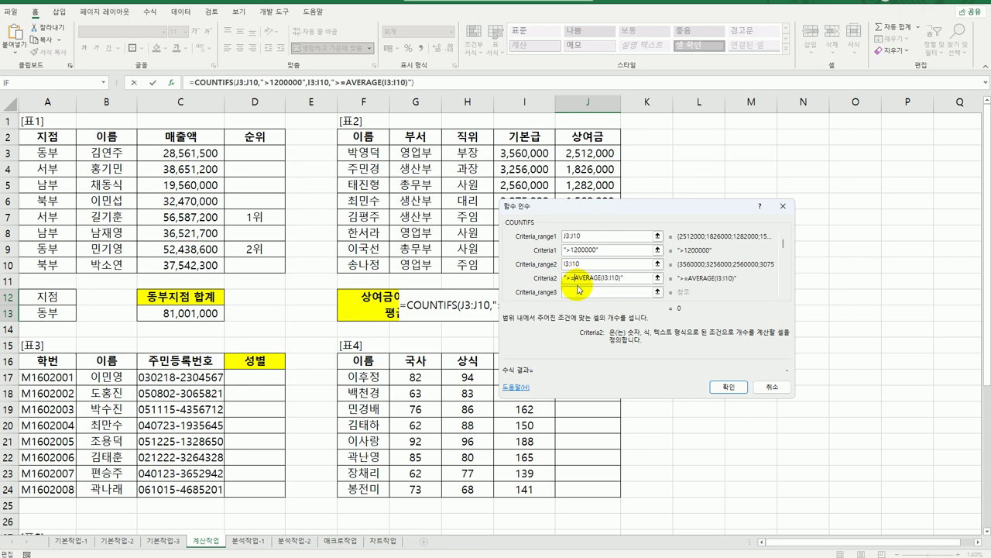
text(")
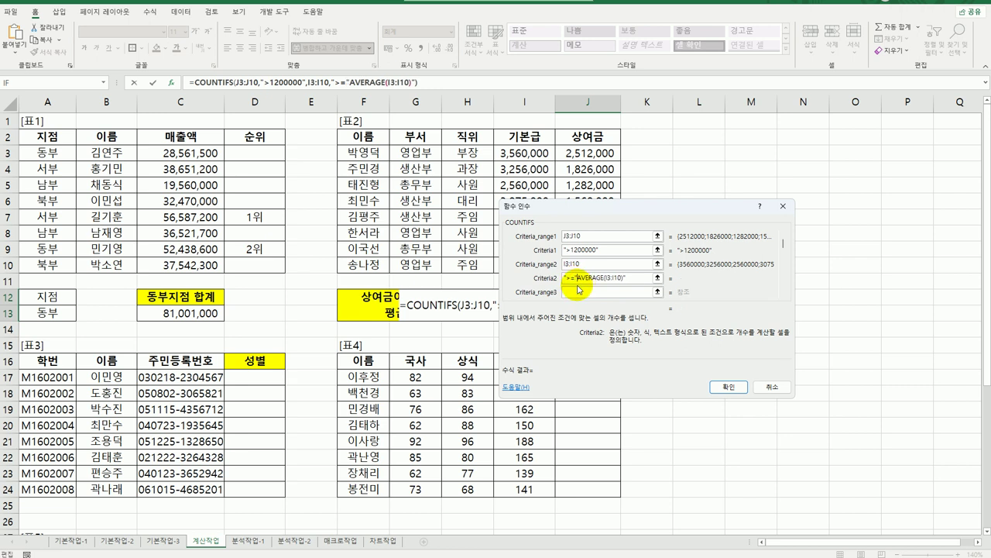
text(&)
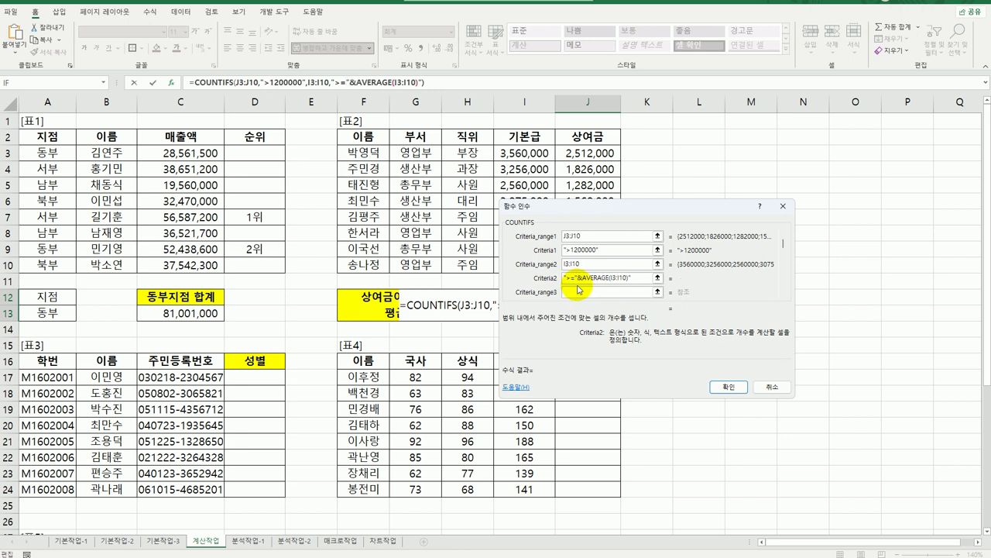
click(639, 278)
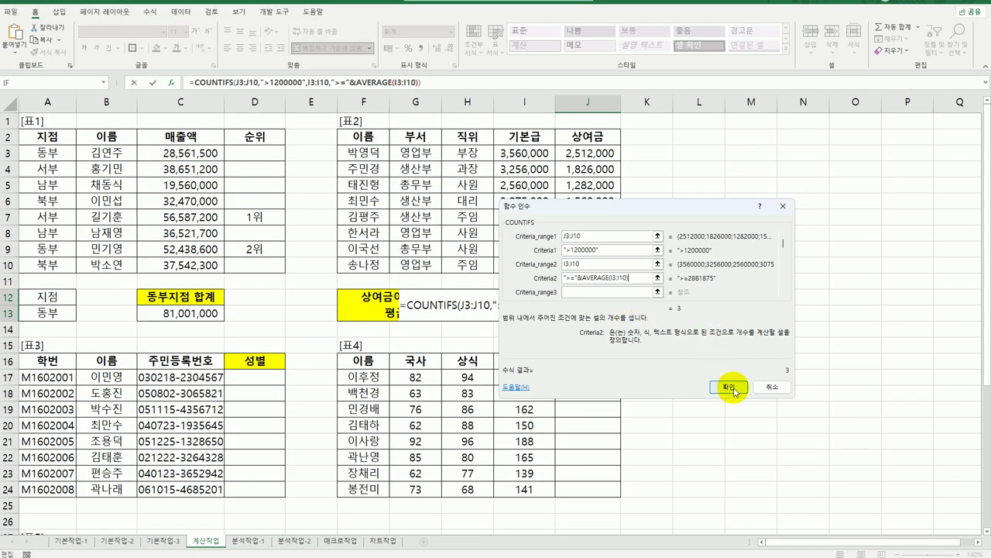
click(767, 409)
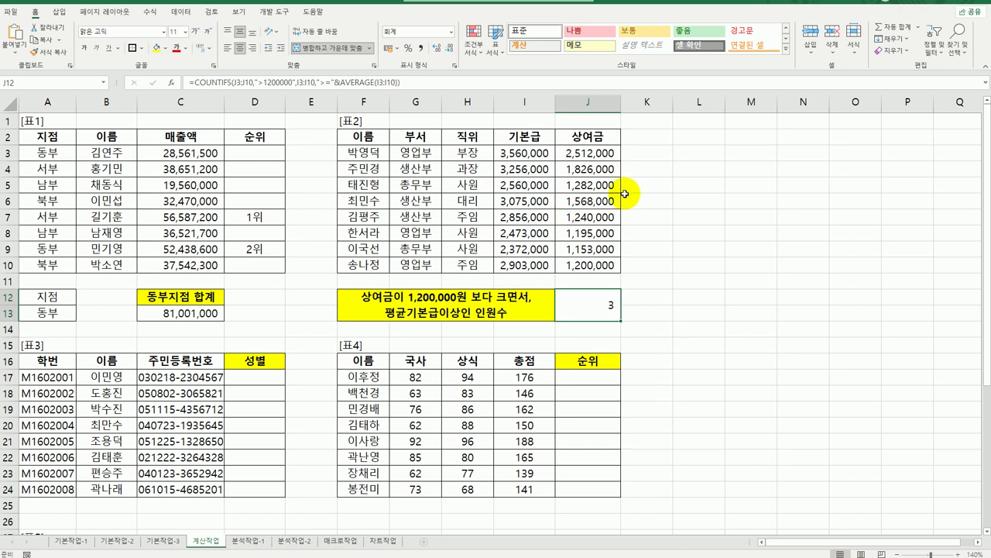
Colour the 상여금 values above 1,200,000 in J3:J7 of [표2] red.
click(600, 154)
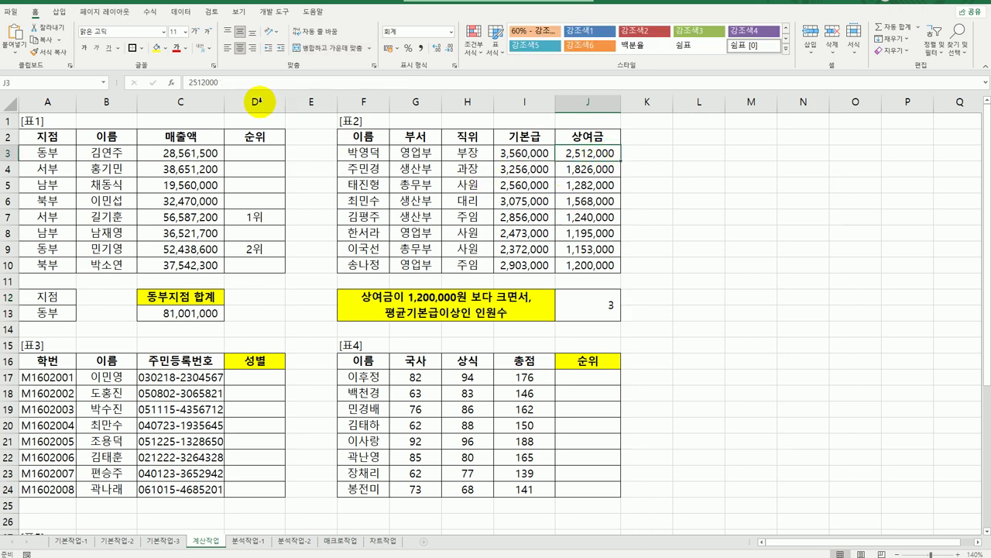
click(177, 53)
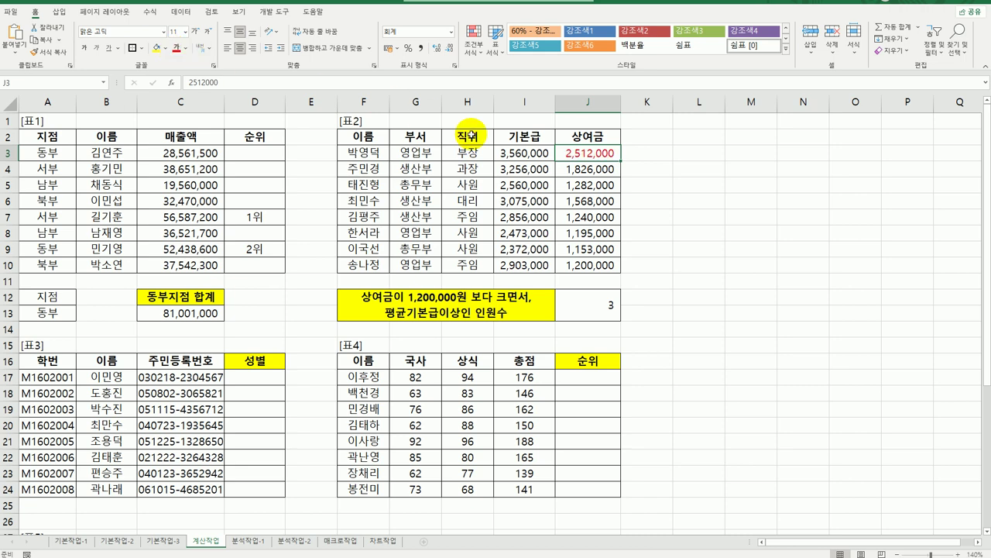
click(585, 171)
drag(584, 171, 579, 218)
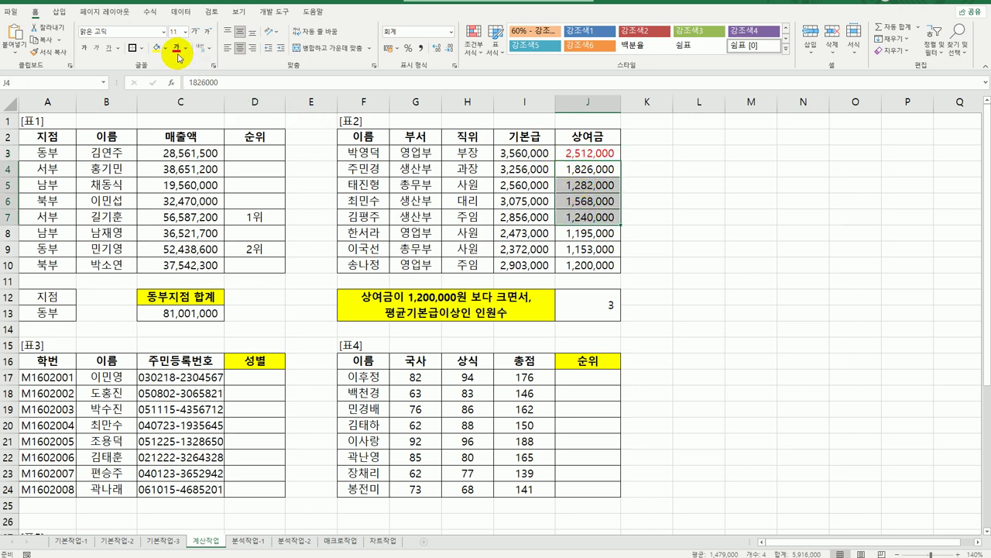
click(177, 48)
click(697, 313)
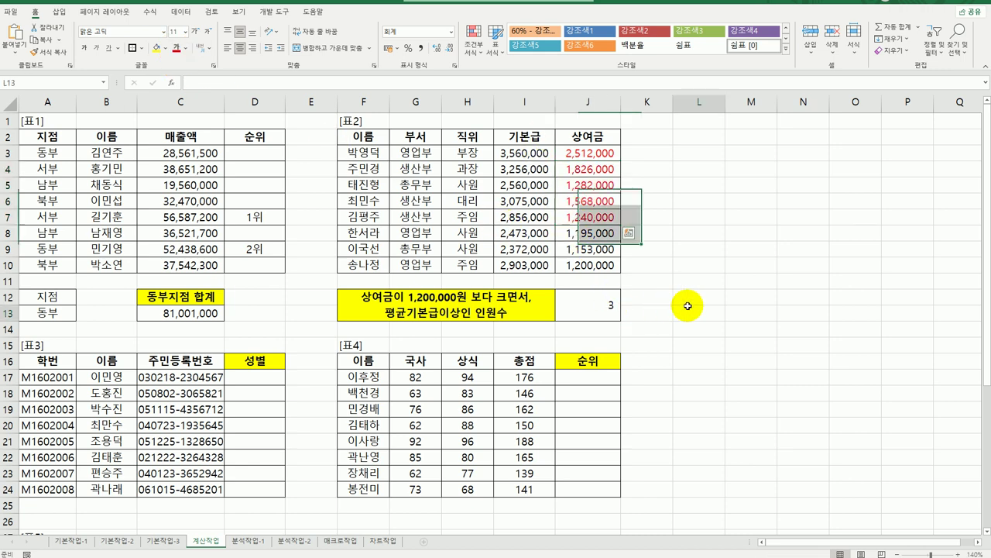
Calculate the average 기본급 in the empty cell L9 with =AVERAGE(I3:I10) as a check value.
click(591, 296)
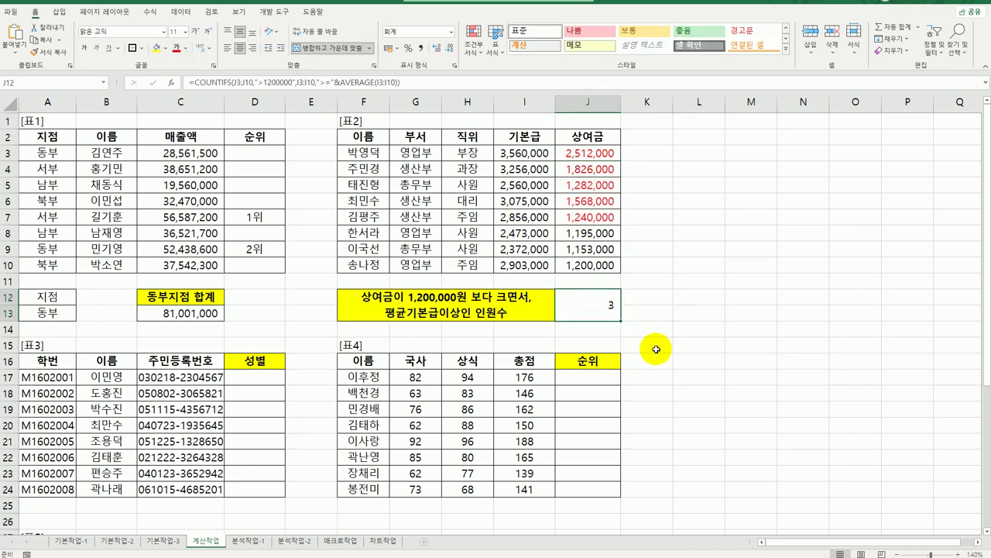
click(685, 312)
click(676, 248)
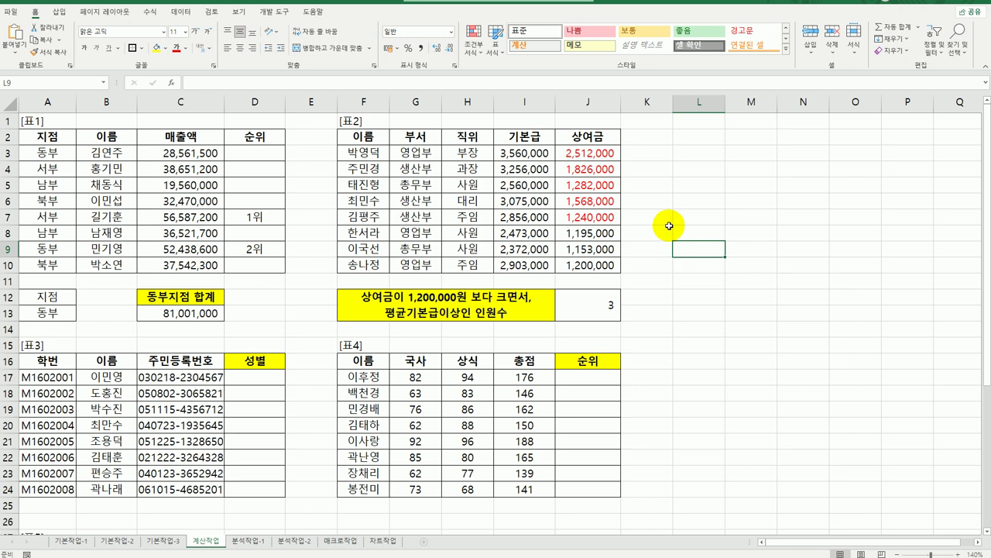
text(=)
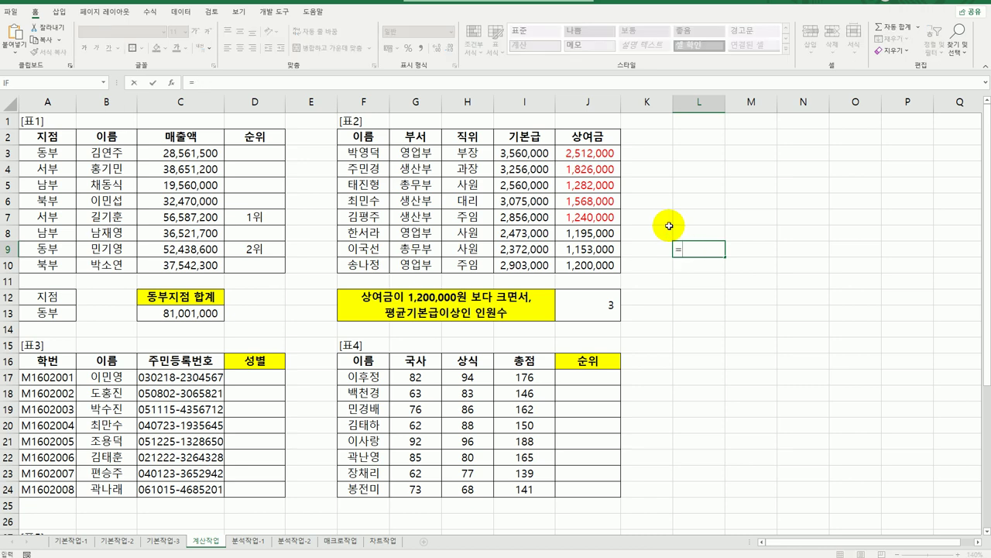
text(ㅁㅍaver)
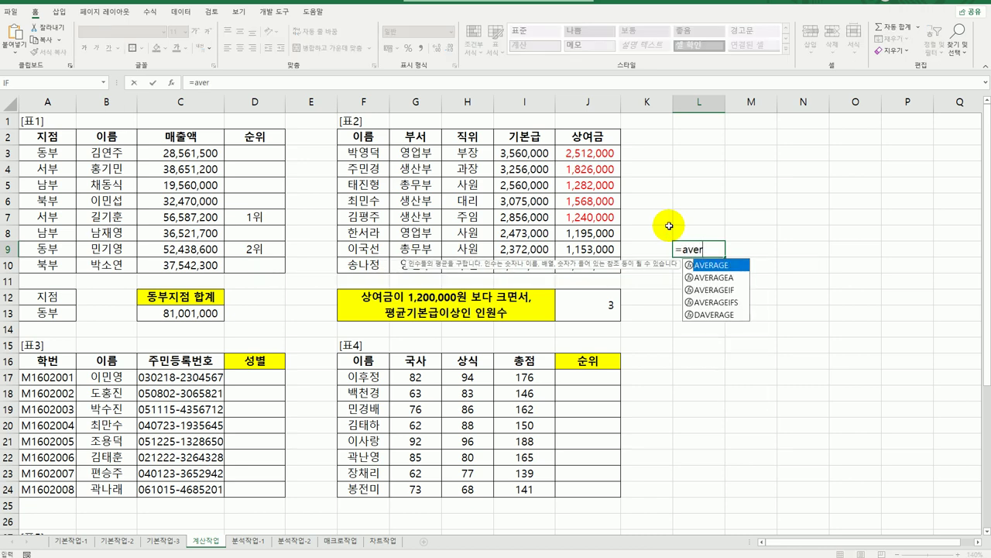
key(Tab)
drag(537, 154, 532, 257)
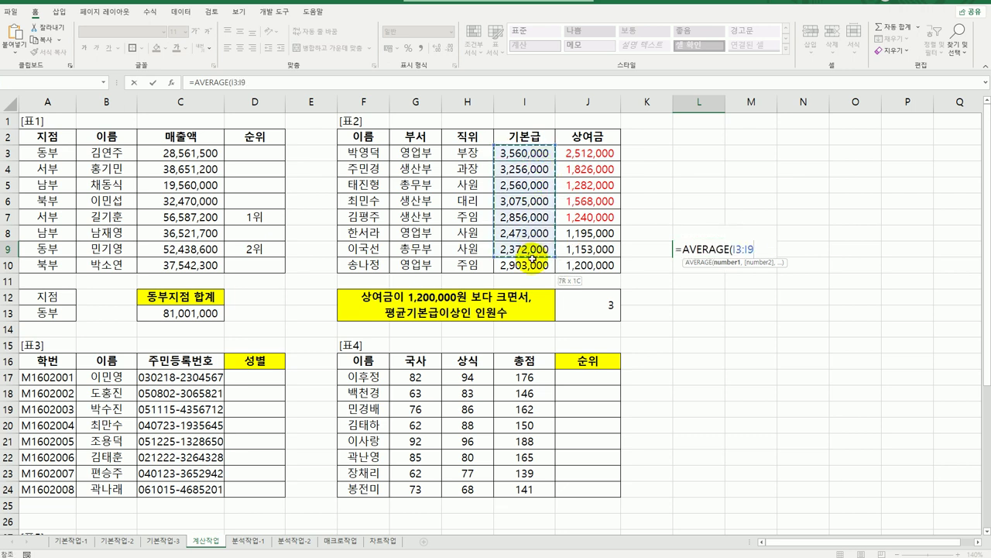
key(Return)
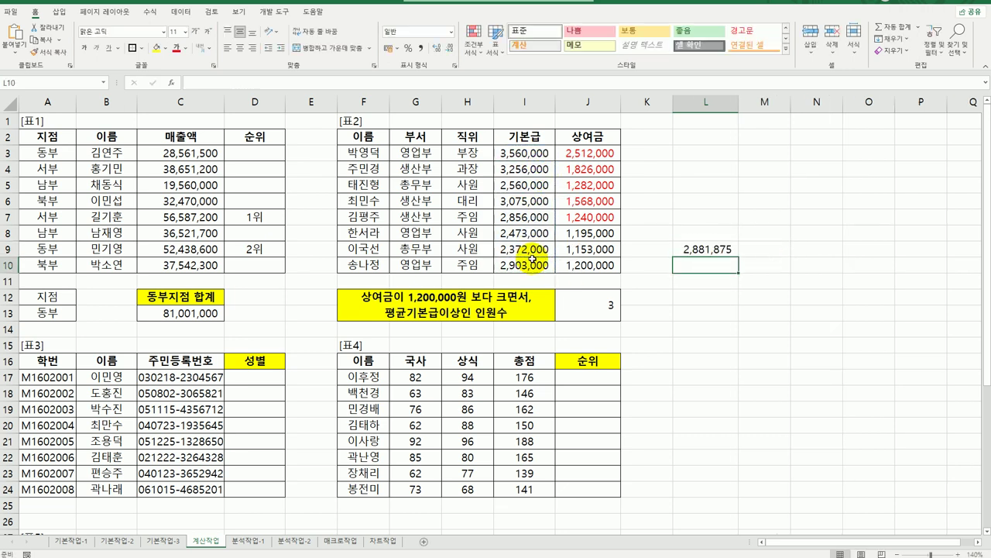
Colour the 기본급 values in I3, I4 and I6 red, comparing them with the average in L9.
click(720, 251)
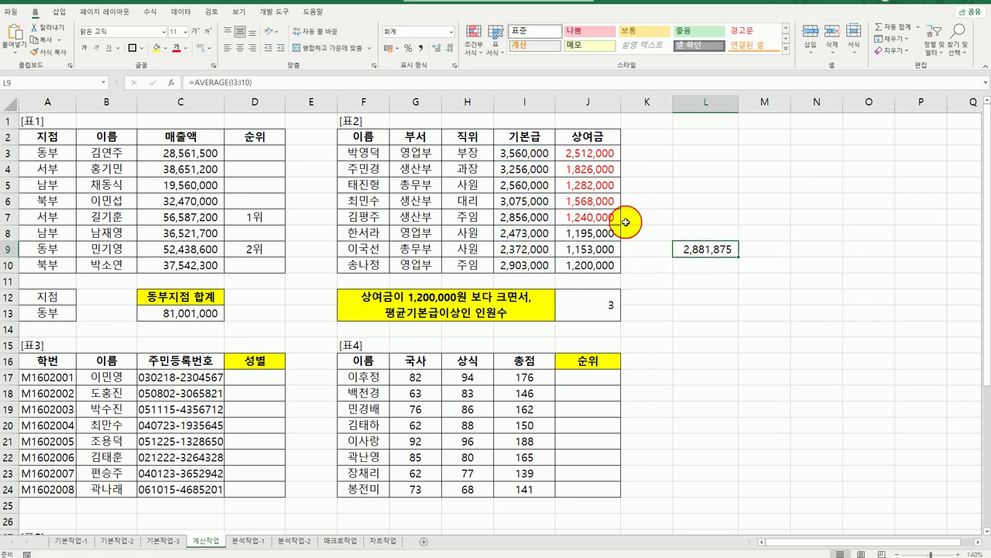
click(531, 169)
key(shift+Up)
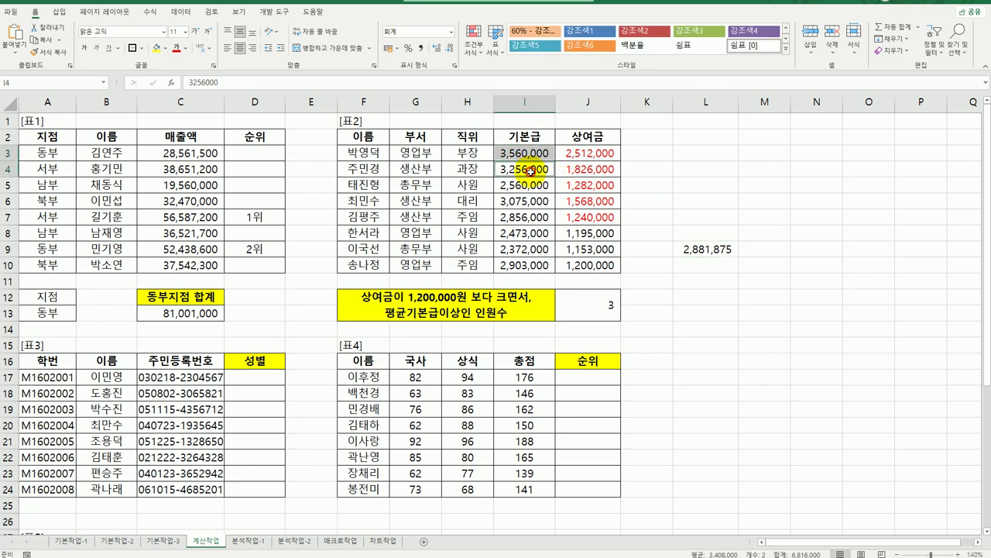
ctrl+click(529, 200)
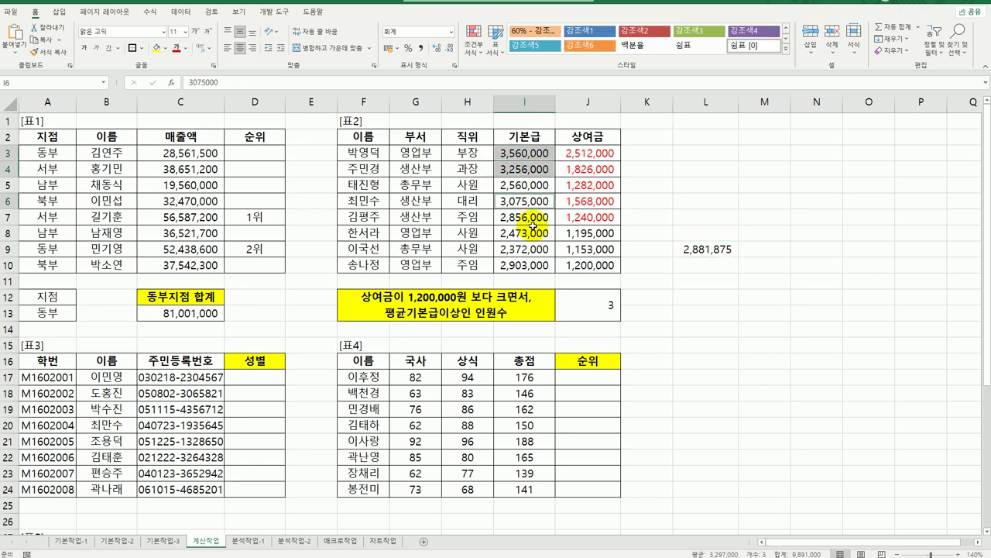
click(175, 48)
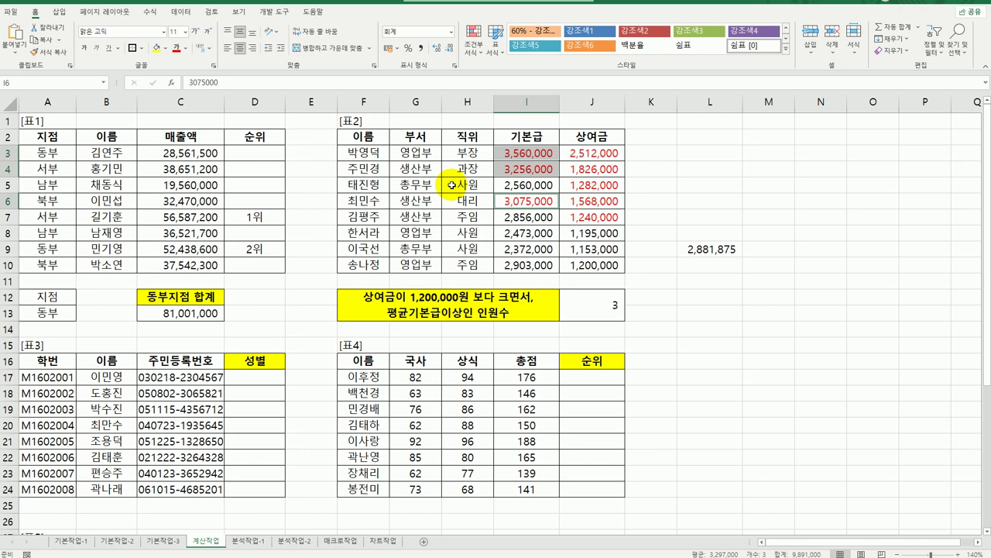
click(534, 214)
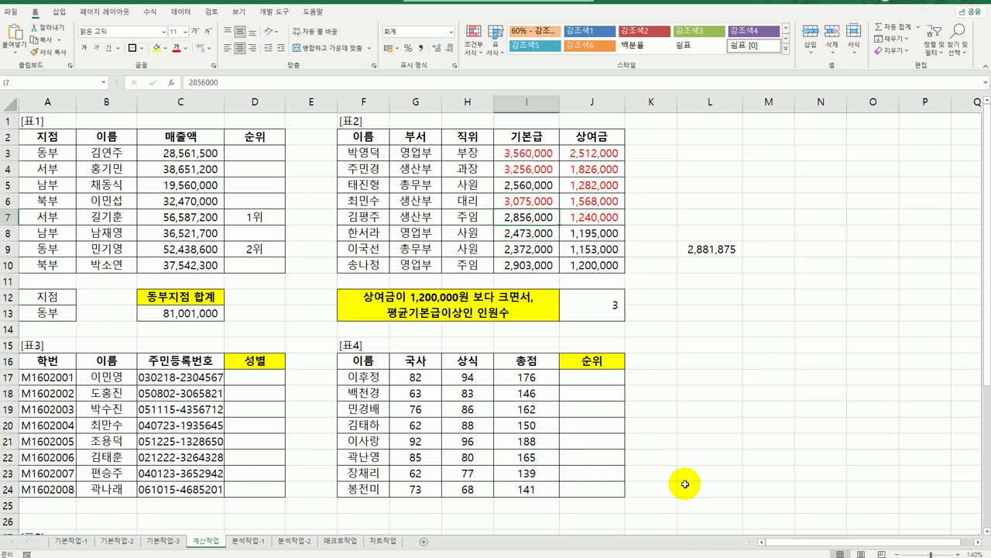
Append &"명" to the COUNTIFS formula in J12 so the count carries the unit.
click(587, 304)
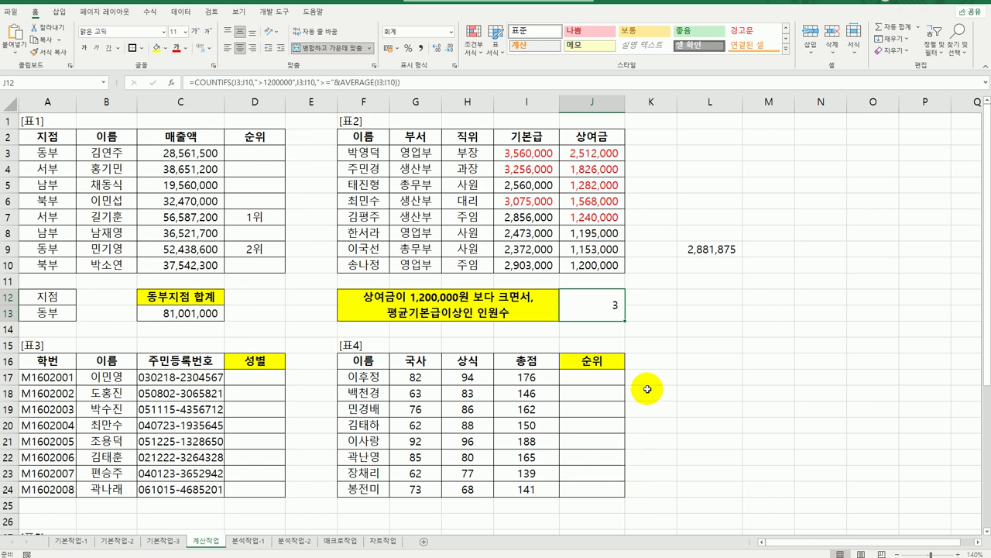
double_click(612, 307)
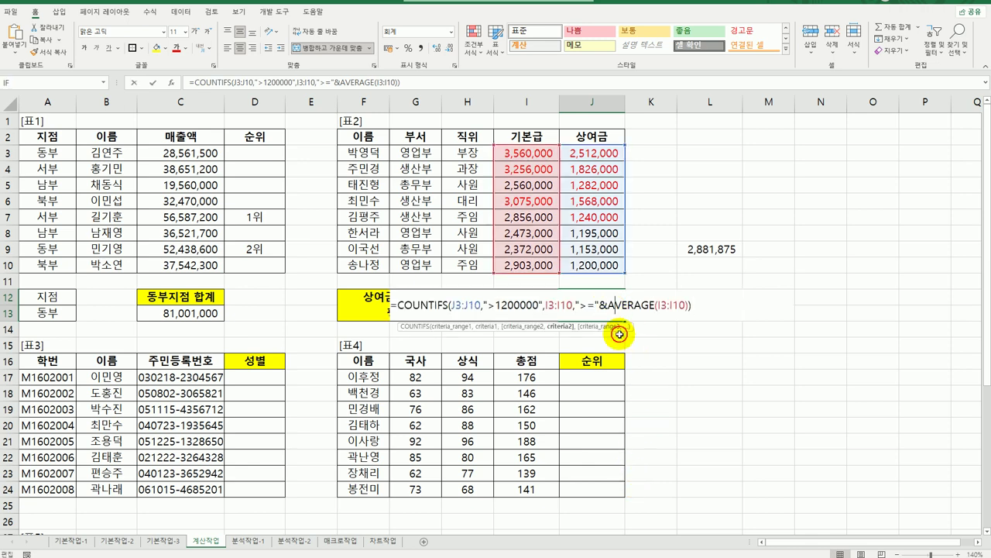
click(701, 303)
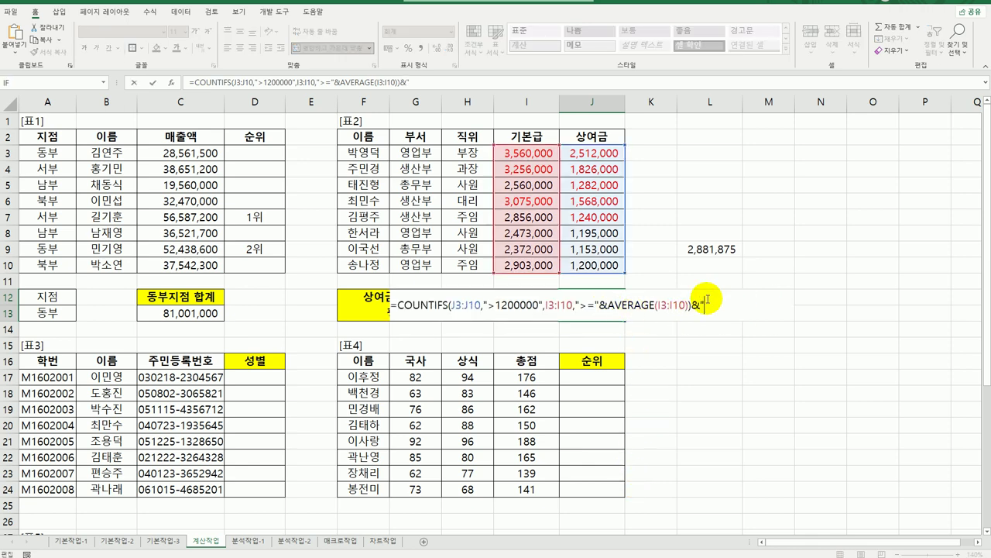
key(Return)
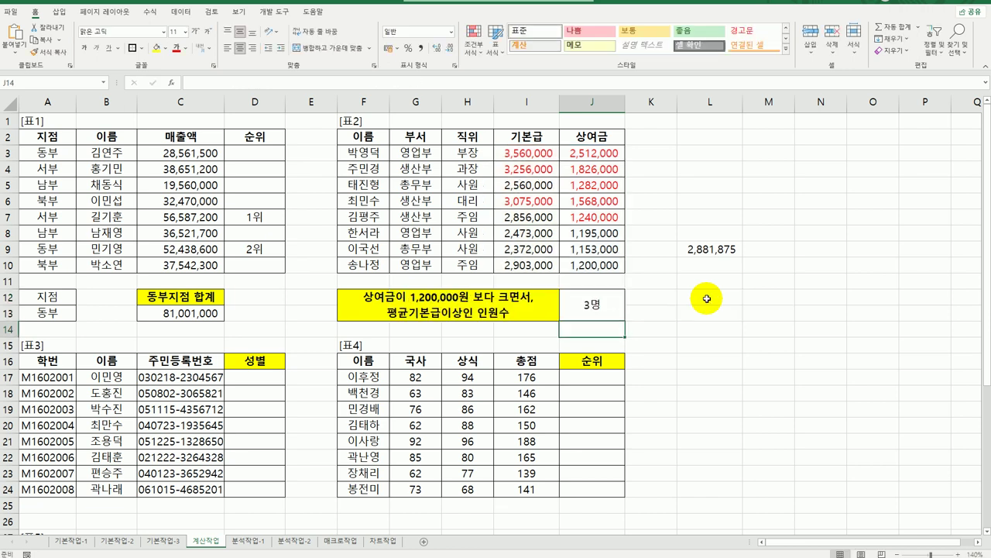
click(705, 251)
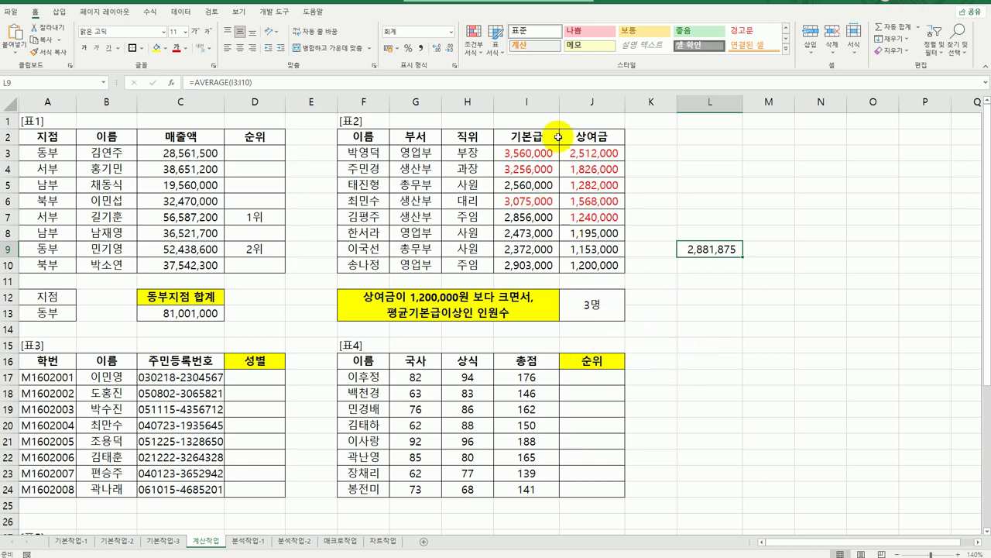
click(604, 305)
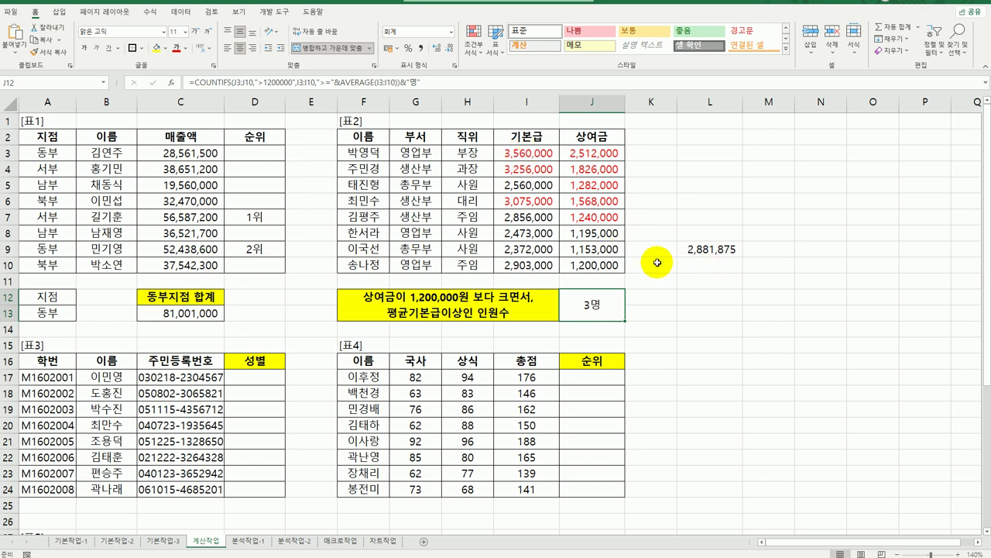
Reset the font colour of the 기본급 and 상여금 values in I3:J10 to black.
drag(527, 153, 595, 266)
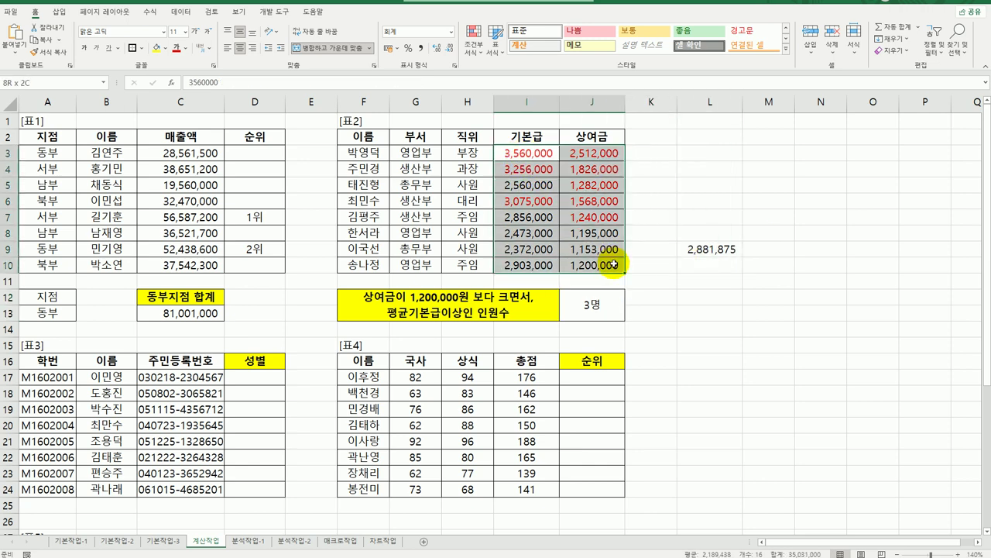
click(186, 48)
click(184, 62)
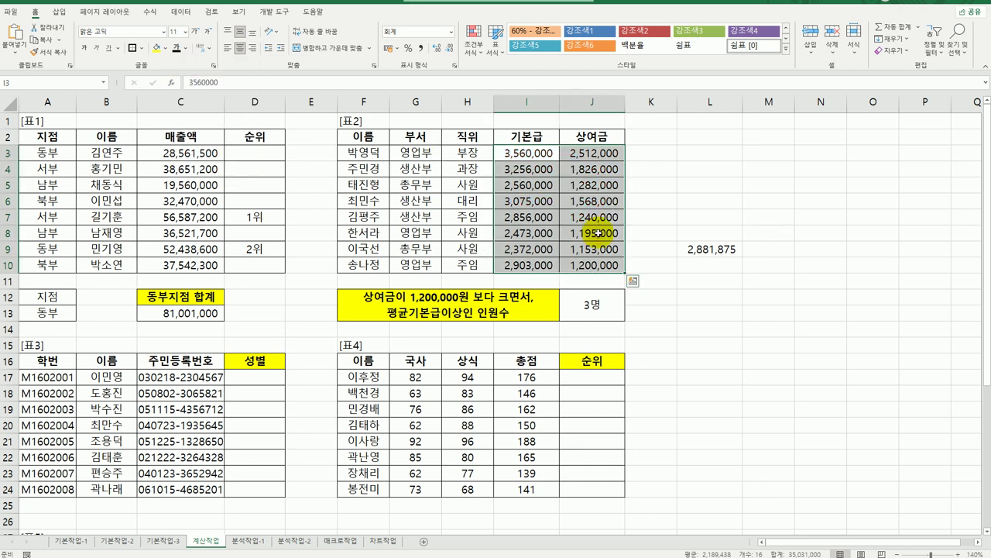
Delete the average 기본급 check formula from L9.
click(693, 249)
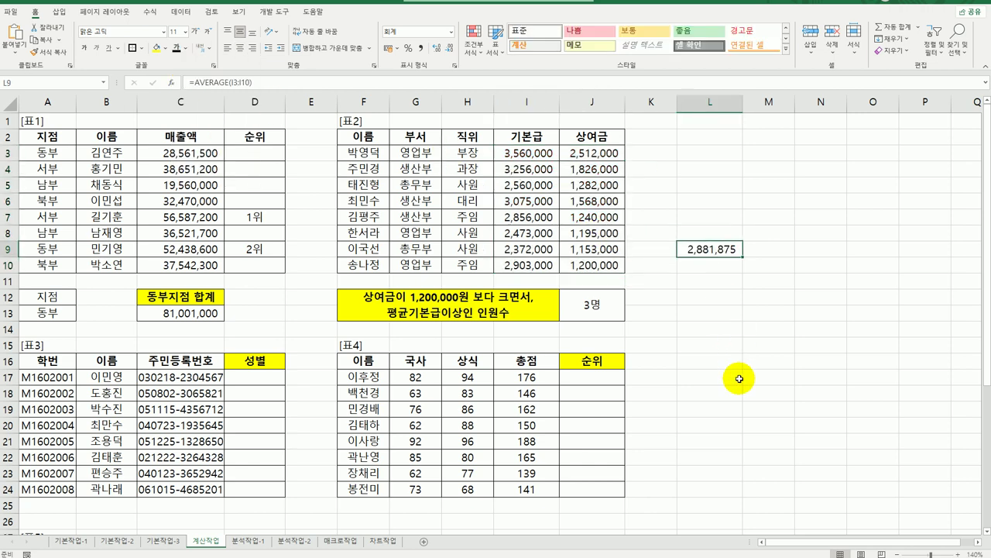
key(Delete)
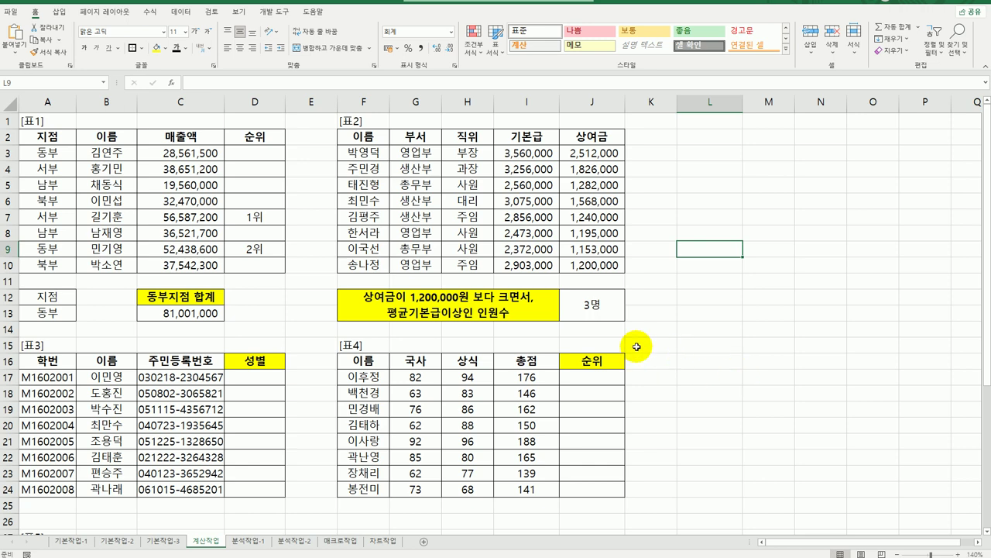
Extract the 성별 digit in D17 with =MID(C17,8,1) and fill the formula down to D24.
click(259, 376)
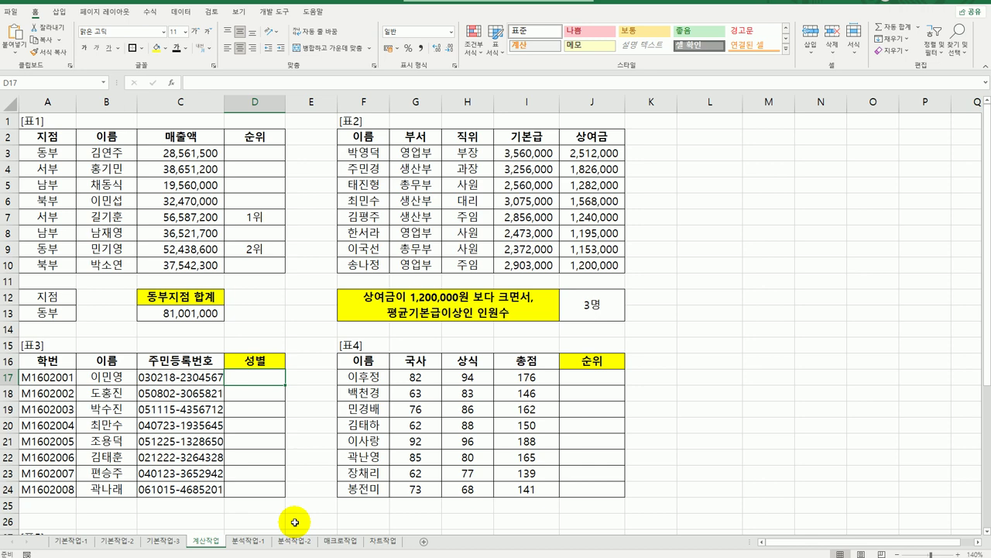
text(=)
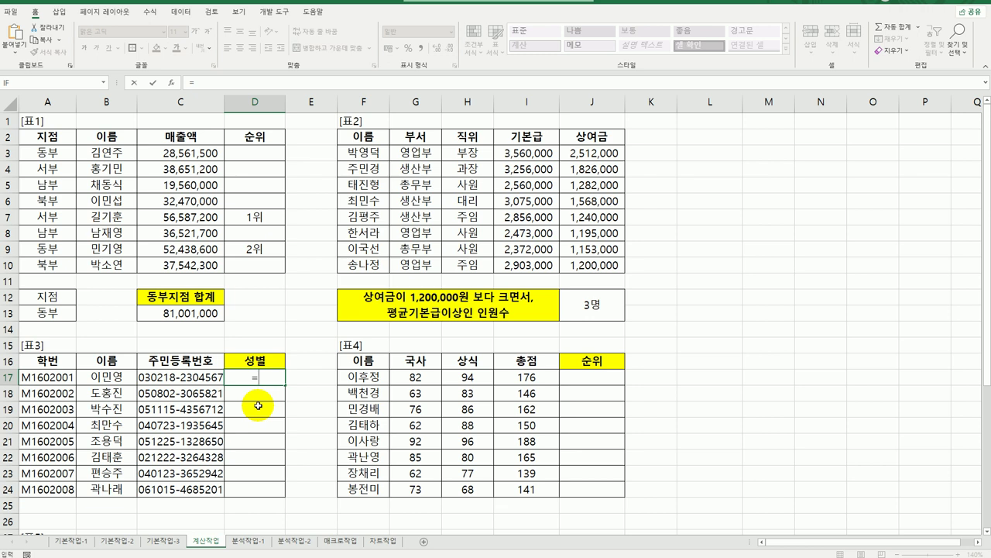
text(mi)
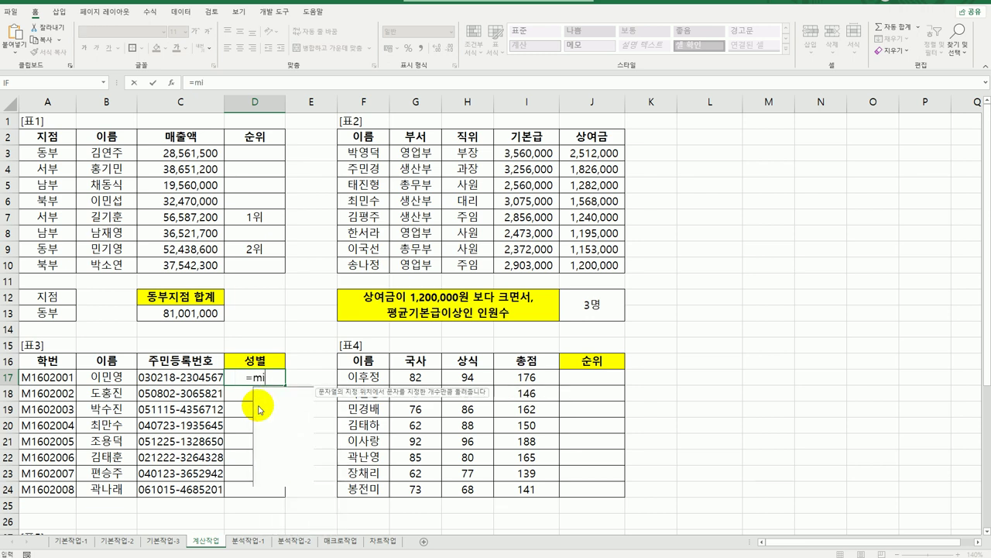
double_click(277, 396)
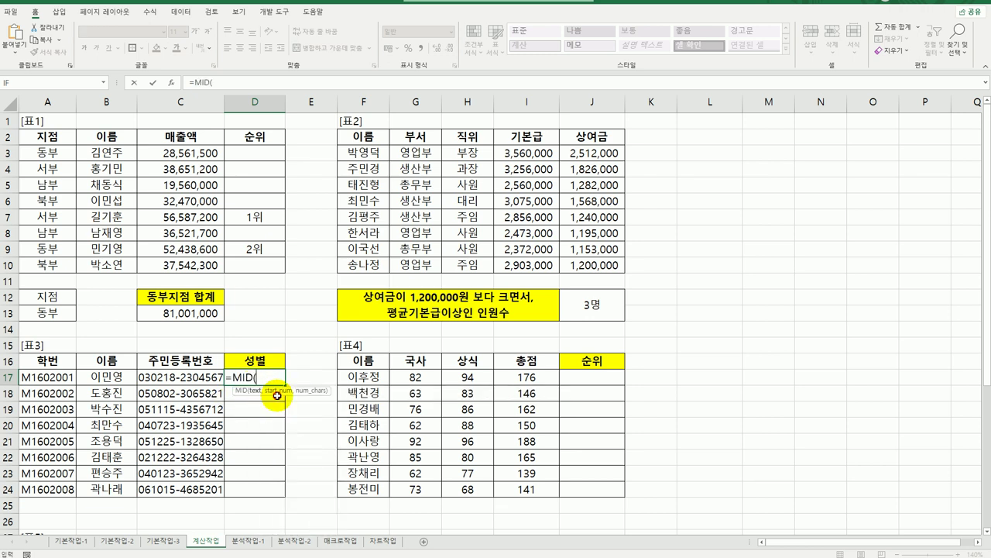
click(171, 84)
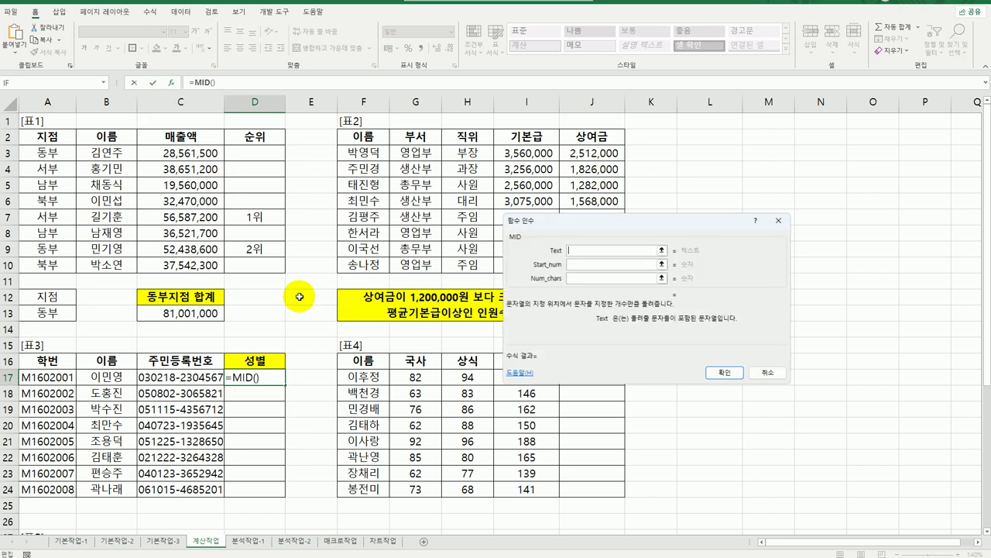
click(202, 378)
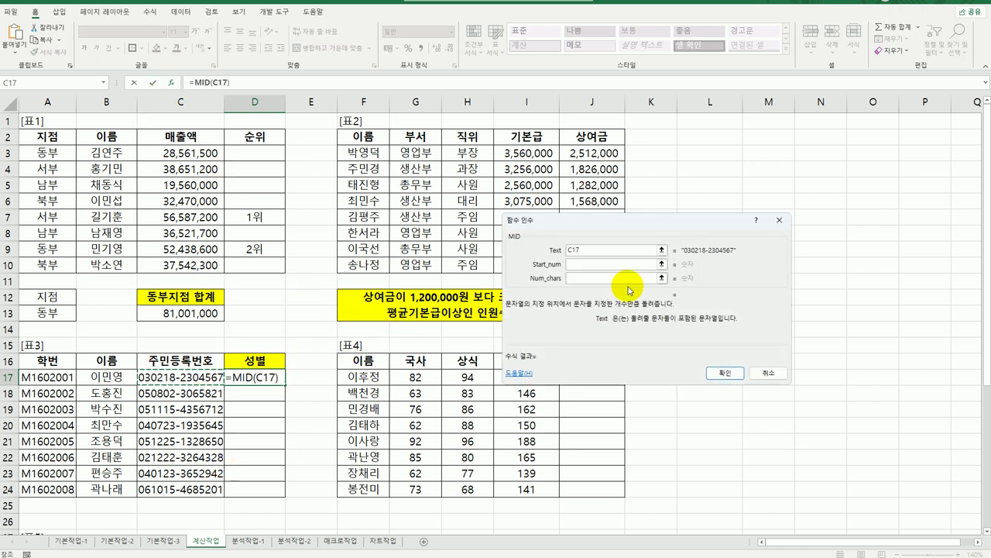
click(599, 265)
text(8)
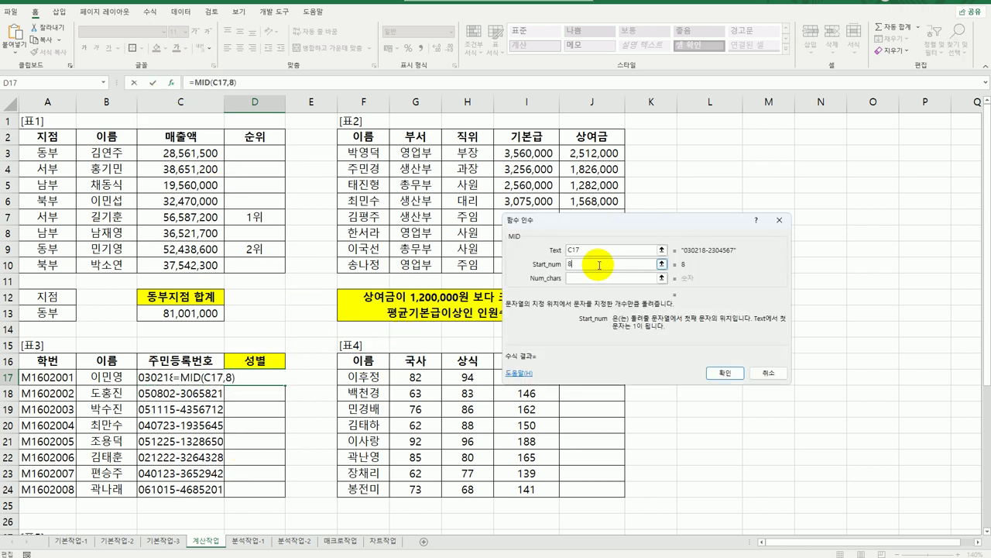
click(600, 278)
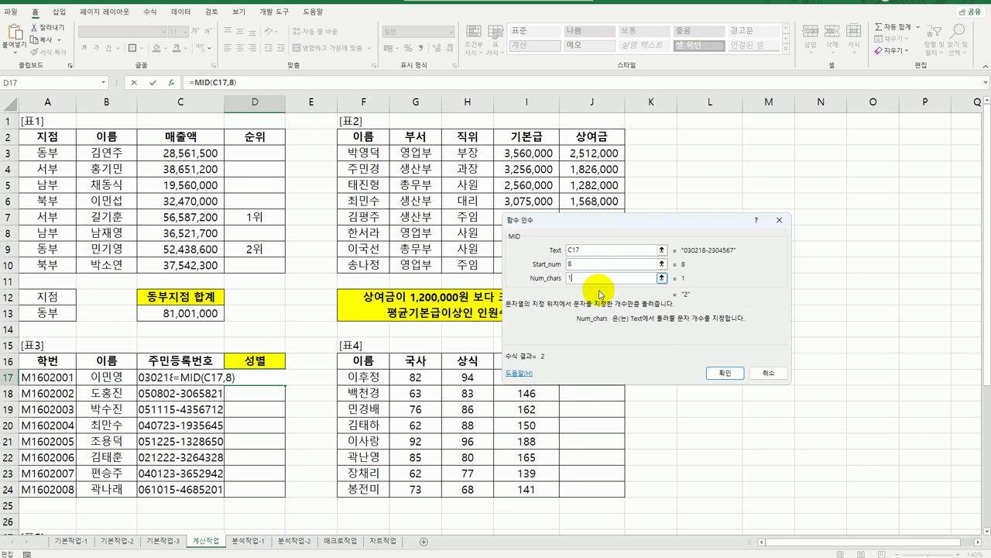
text(1)
click(727, 373)
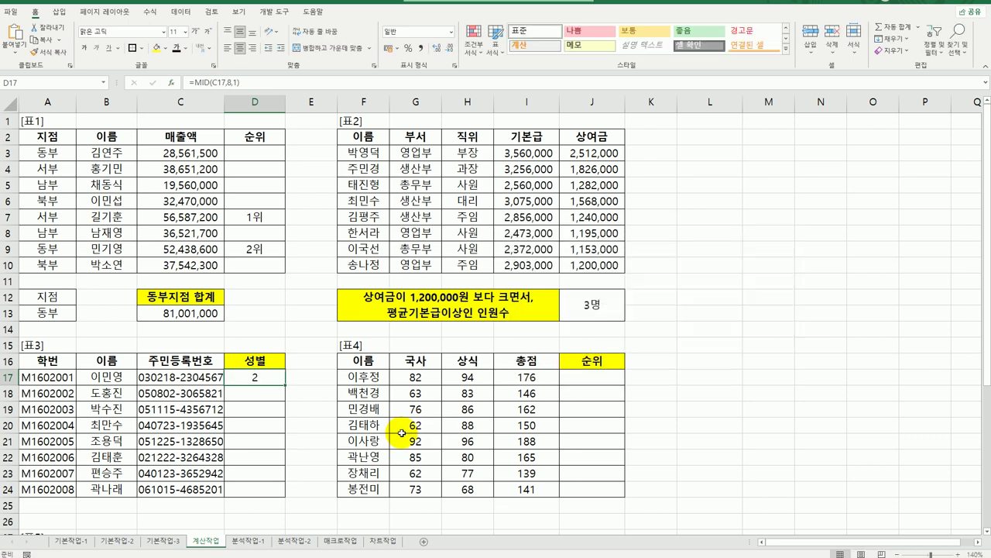
drag(286, 385, 281, 498)
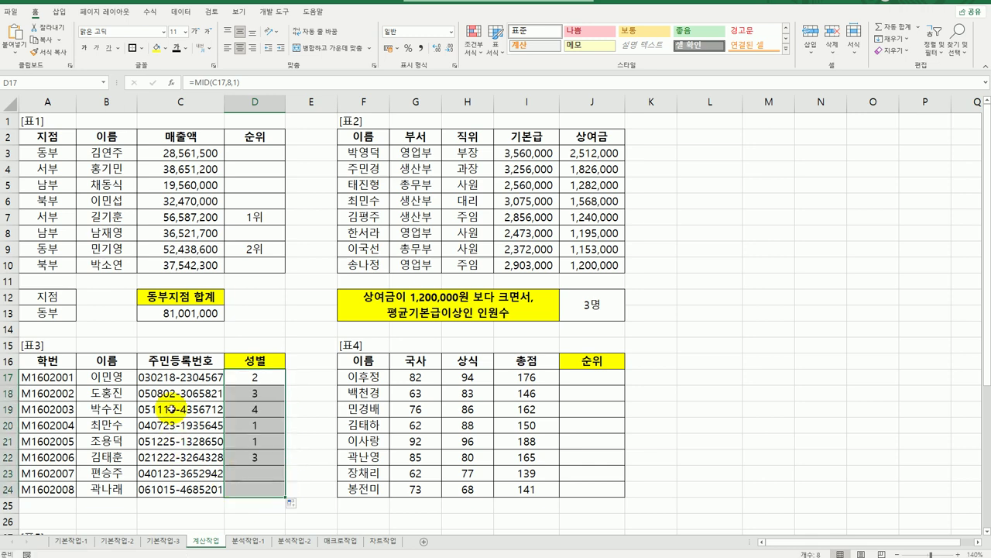
Wrap the MID formula in D17 in a CHOOSE function, using MID(C17,8,1) as its index number.
click(254, 377)
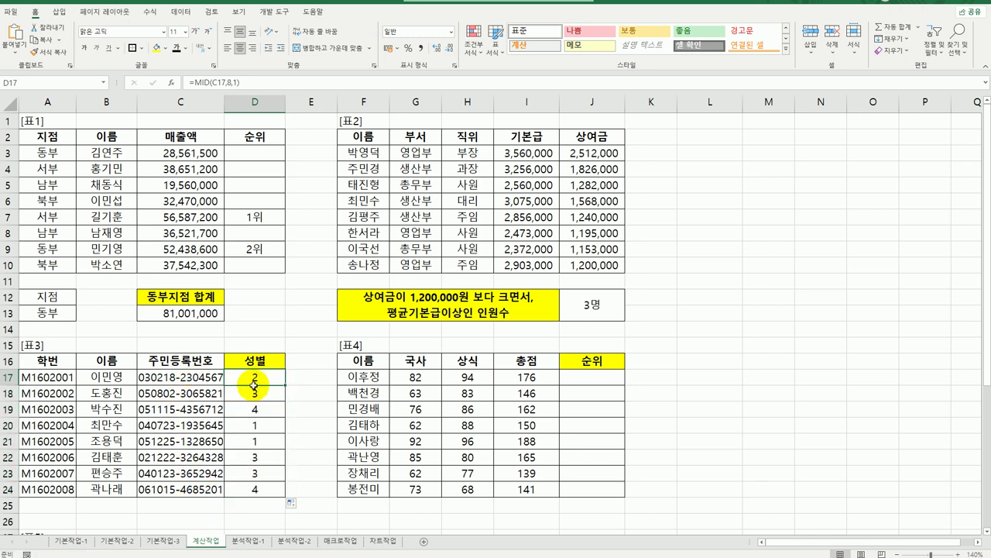
double_click(254, 377)
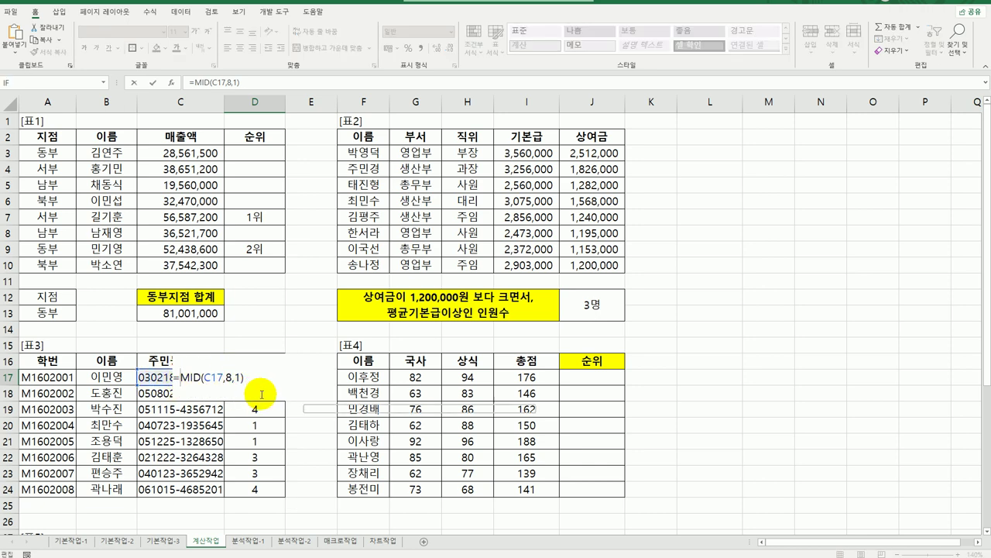
text(choo)
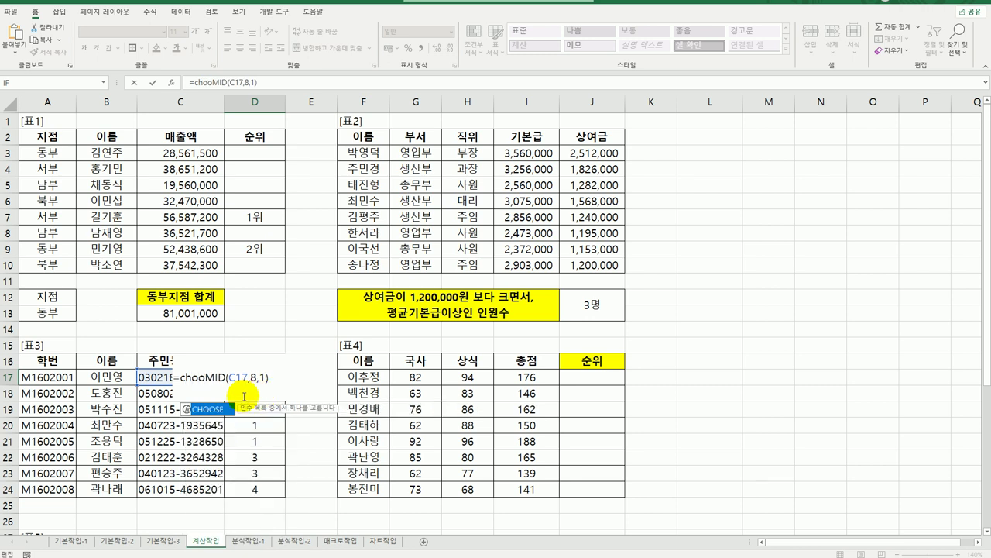
double_click(208, 409)
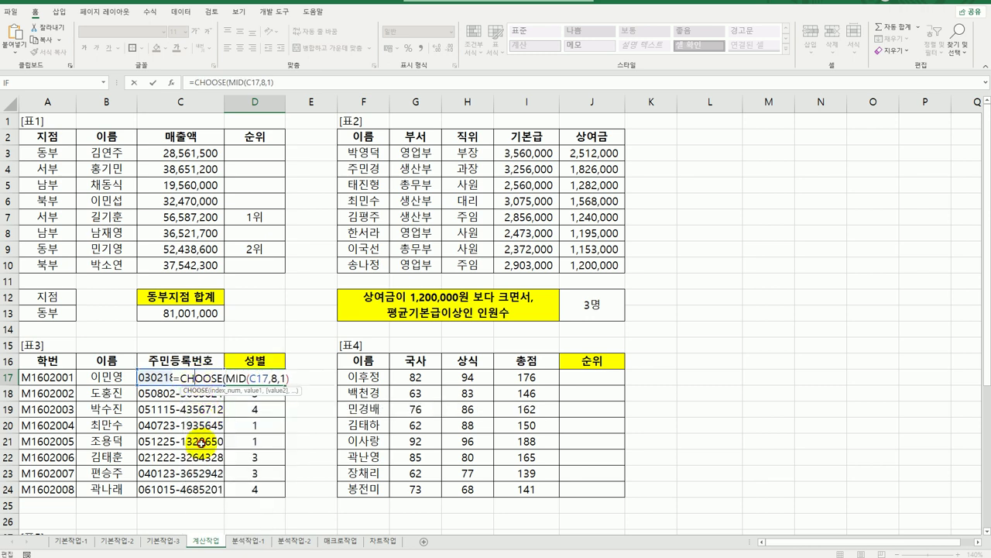
click(173, 86)
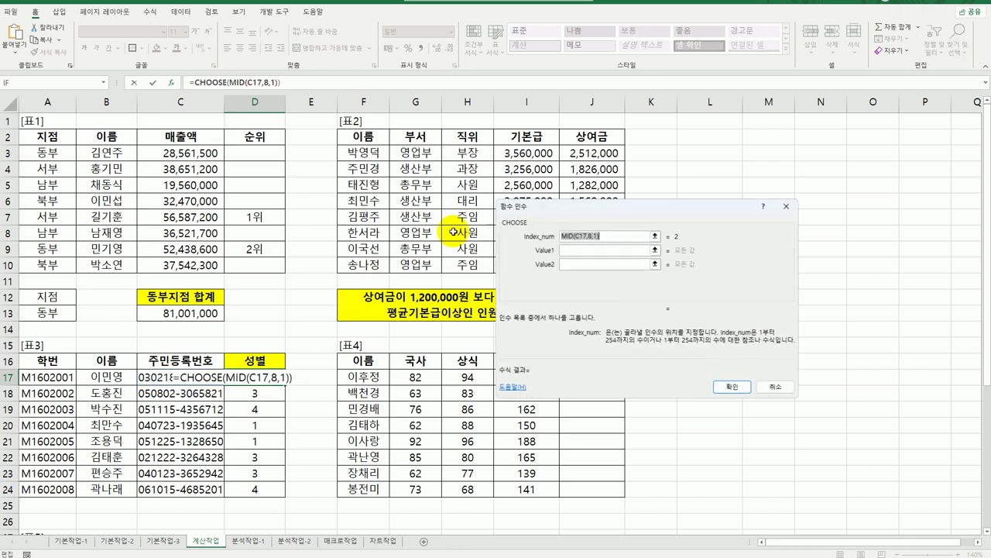
Set the CHOOSE values 1 to 4 in D17 to "남", "여", "남", "여" and accept the formula.
click(584, 251)
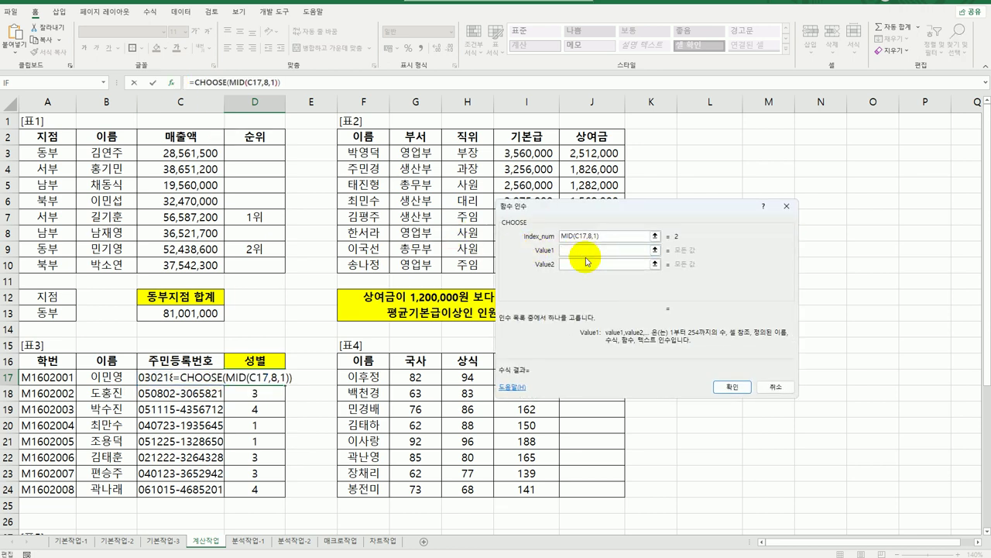
text(s)
text(남)
key(Tab)
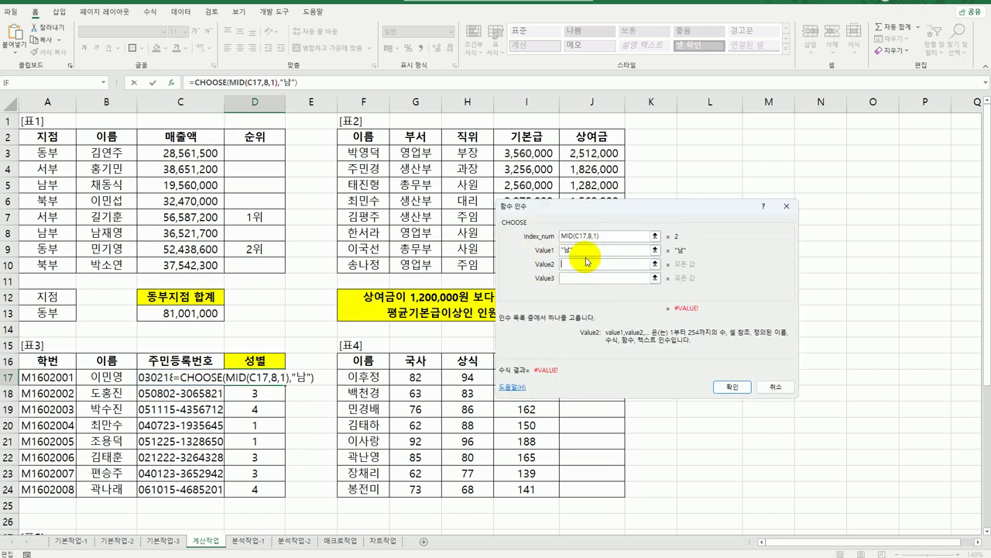
text(여)
key(Tab)
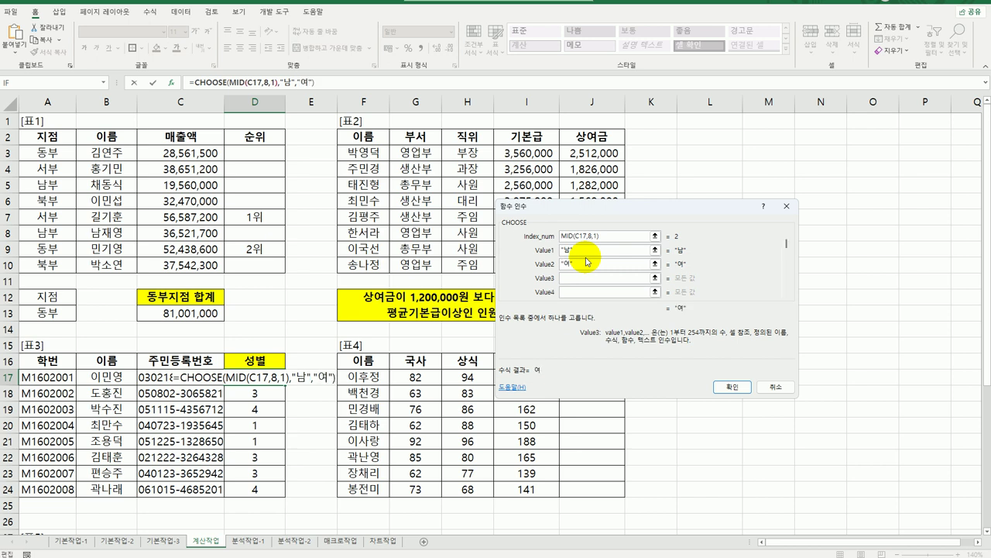
text(ㄴ)
key(Tab)
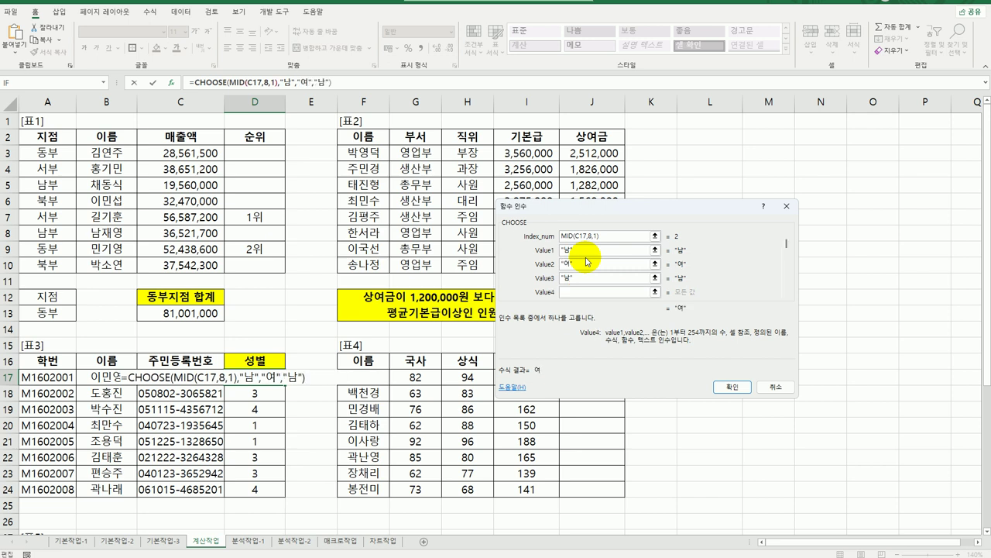
text(여)
key(Tab)
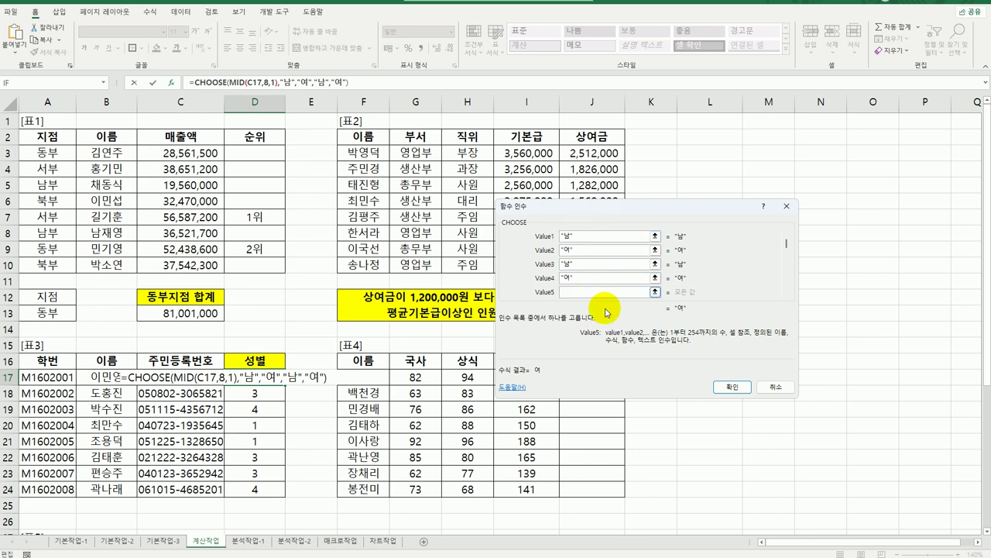
click(732, 387)
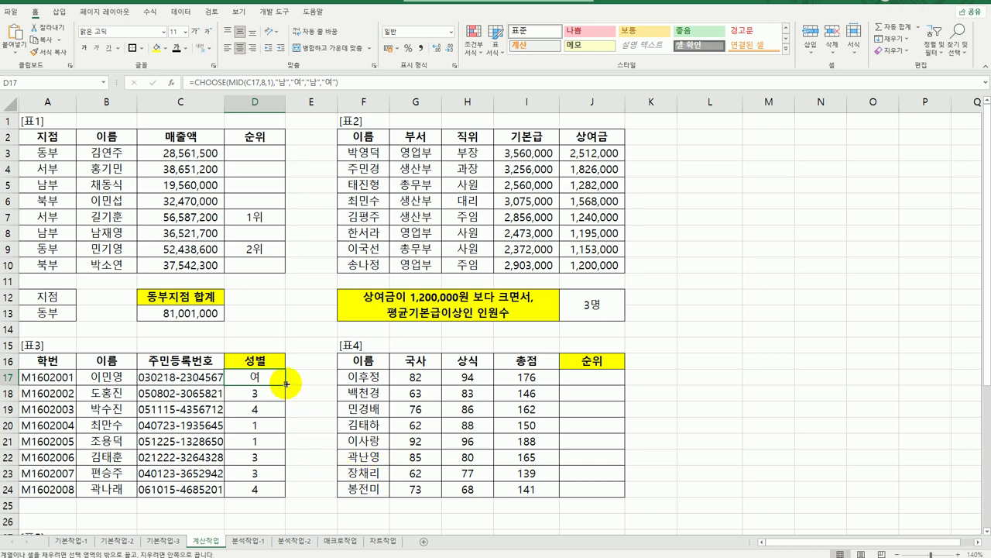
Fill the CHOOSE formula from D17 down to D24 and review the 성별 column.
drag(287, 383, 276, 510)
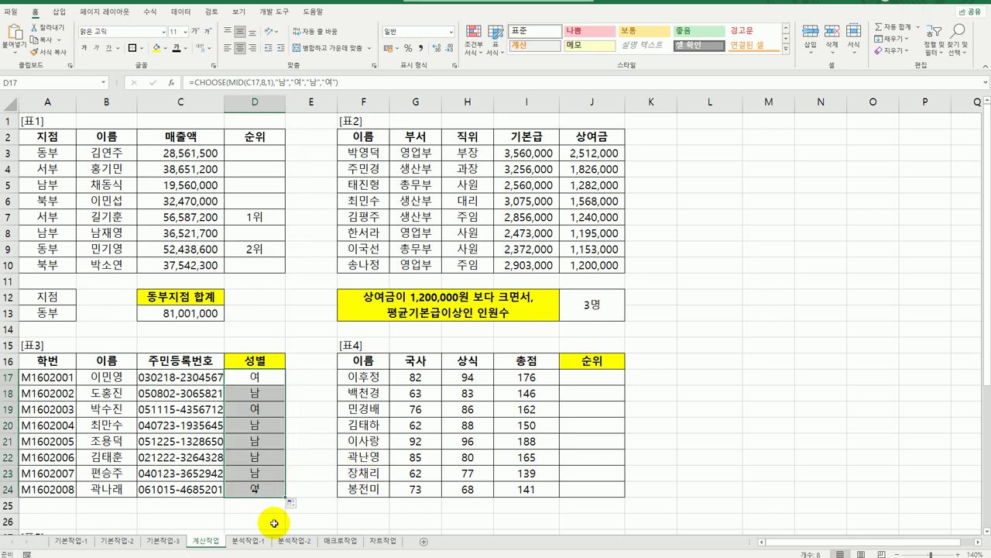
click(257, 487)
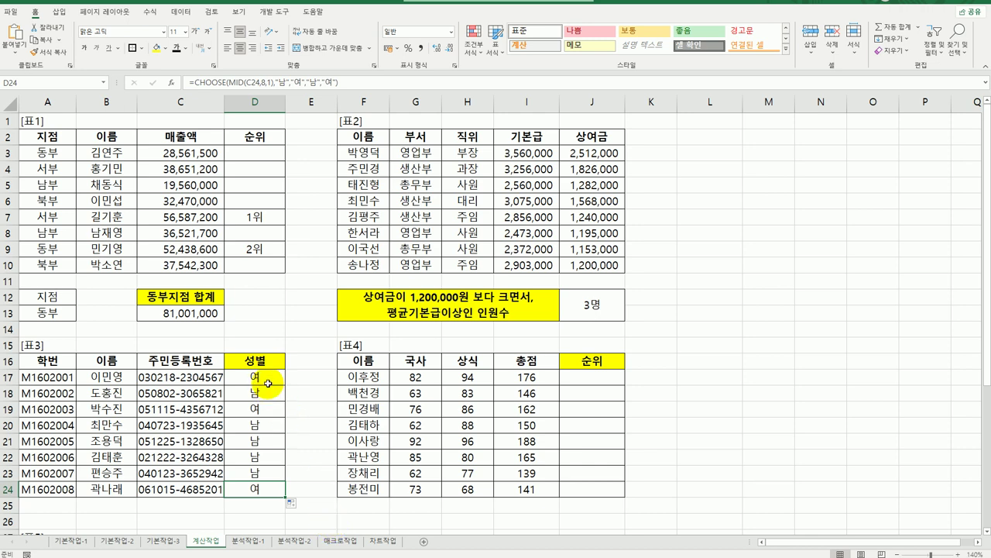
drag(261, 370, 262, 488)
Enter a LARGE formula in J17 of [표4] with the absolute range $I$17:$I$24 as array and 1 as k.
click(603, 378)
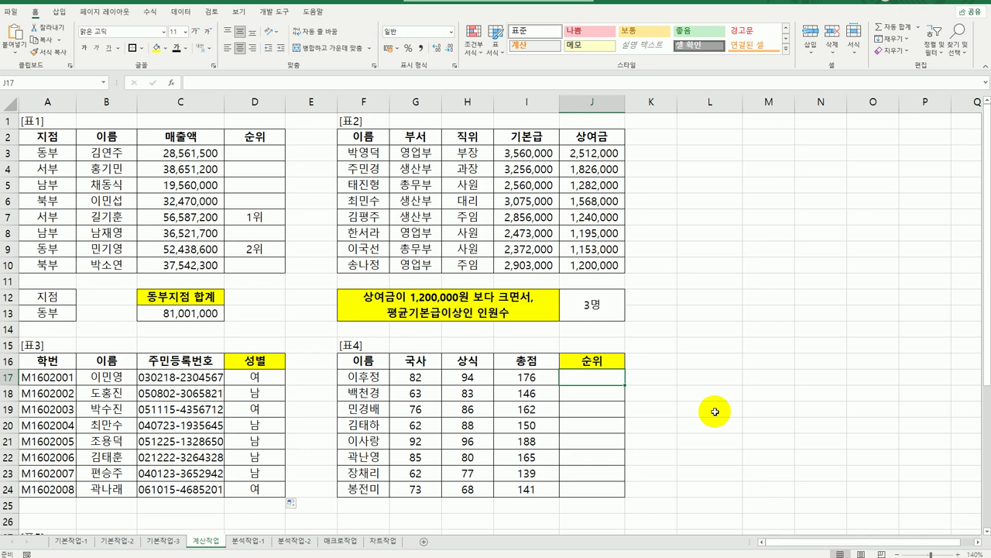
text(=)
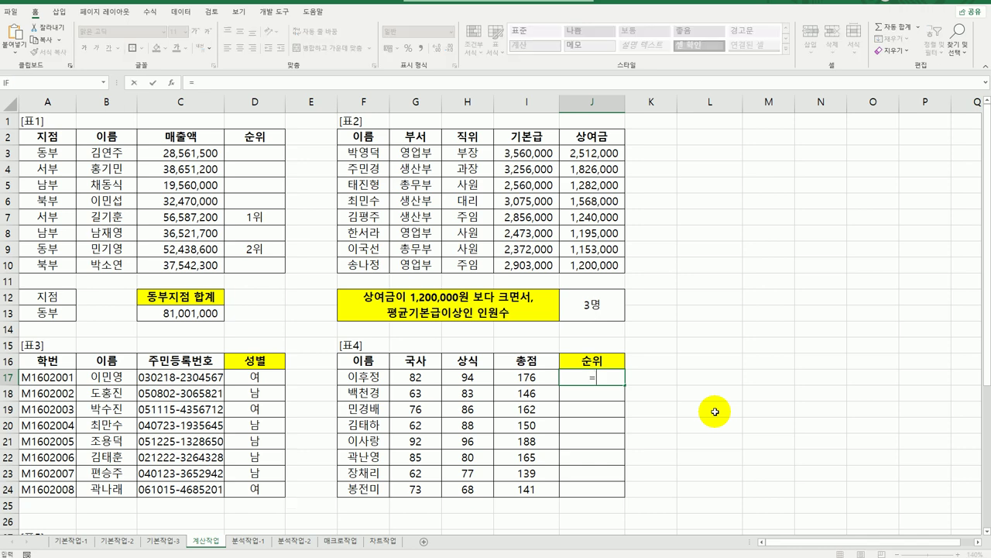
text(lar)
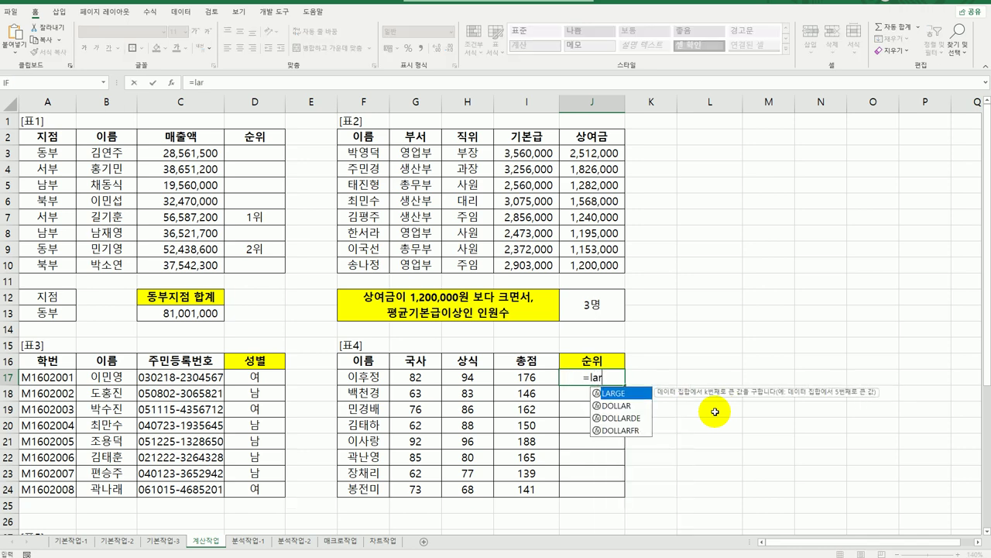
key(Tab)
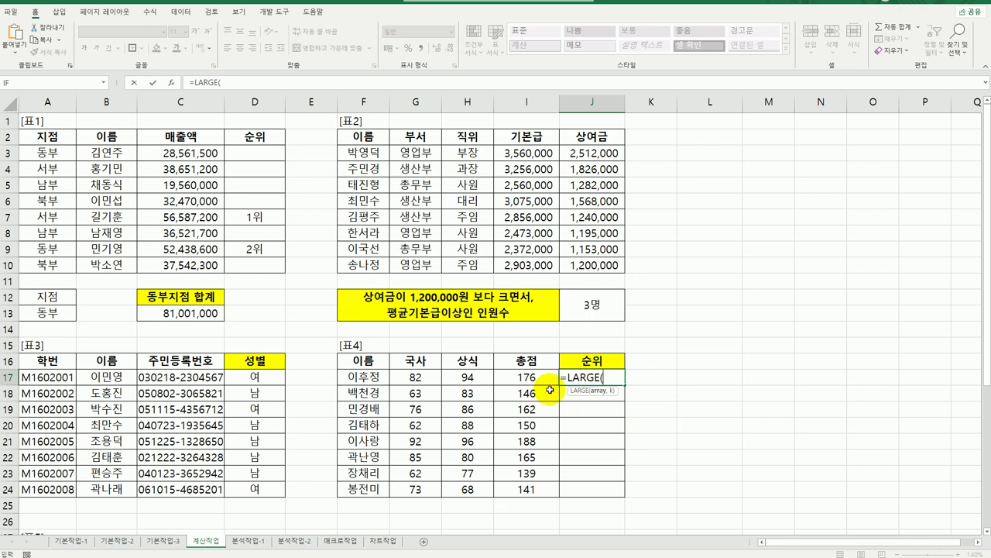
drag(527, 378, 535, 486)
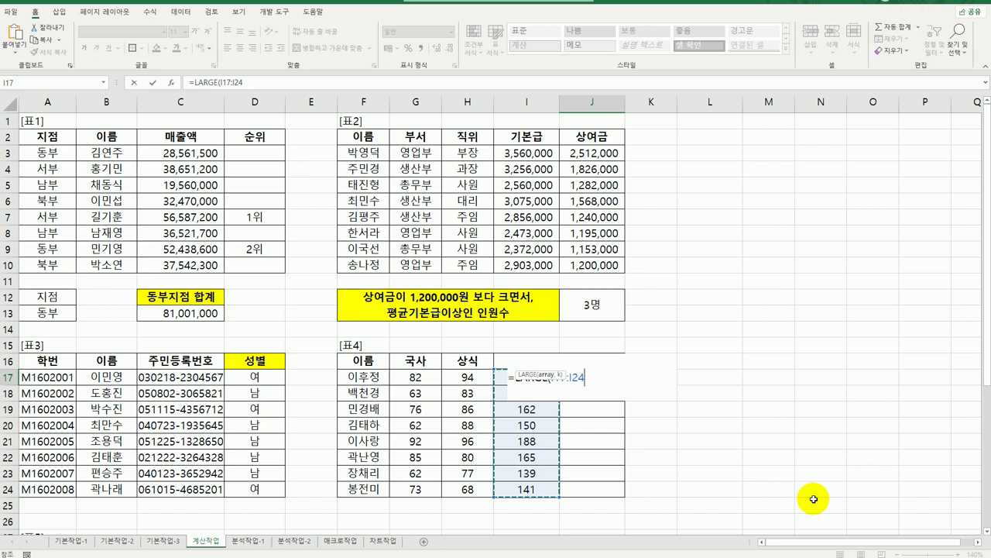
key(F4)
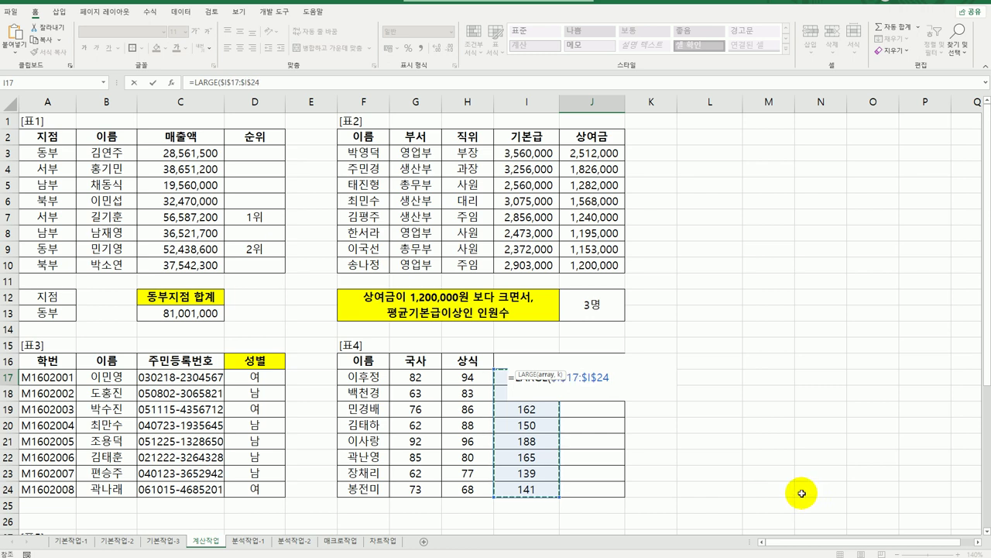
text(,)
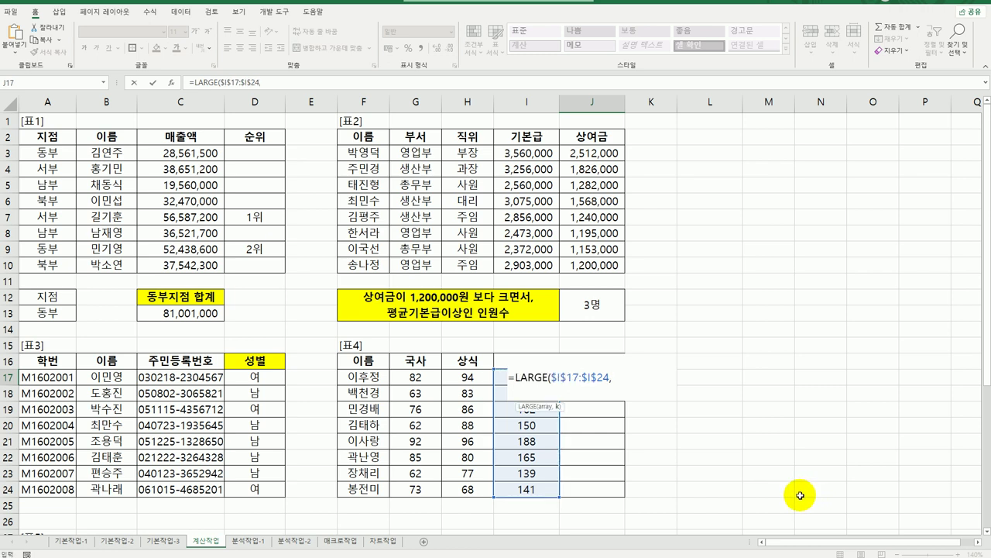
text(1)
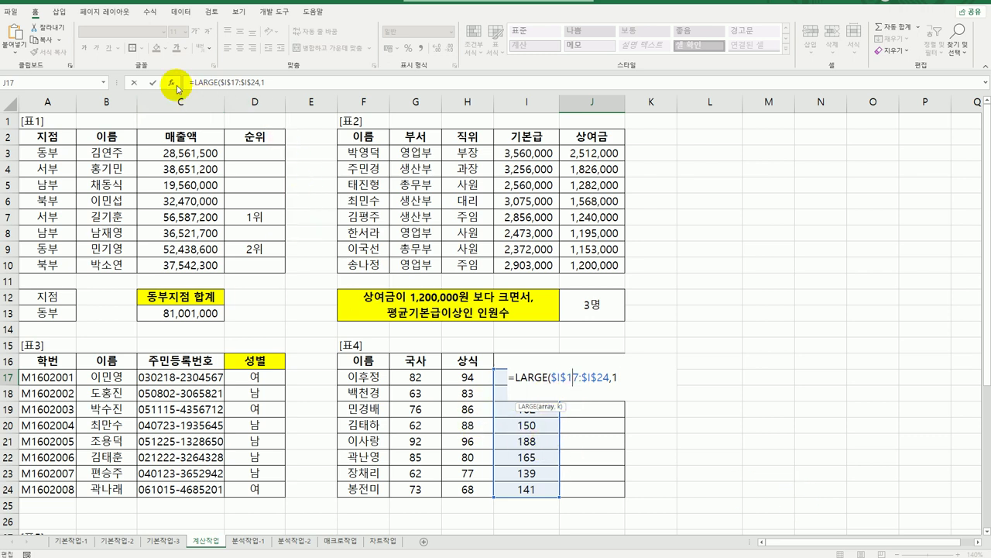
Check the Array and K arguments of the LARGE function, accept the formula in J17 and fill it down to J24.
click(169, 83)
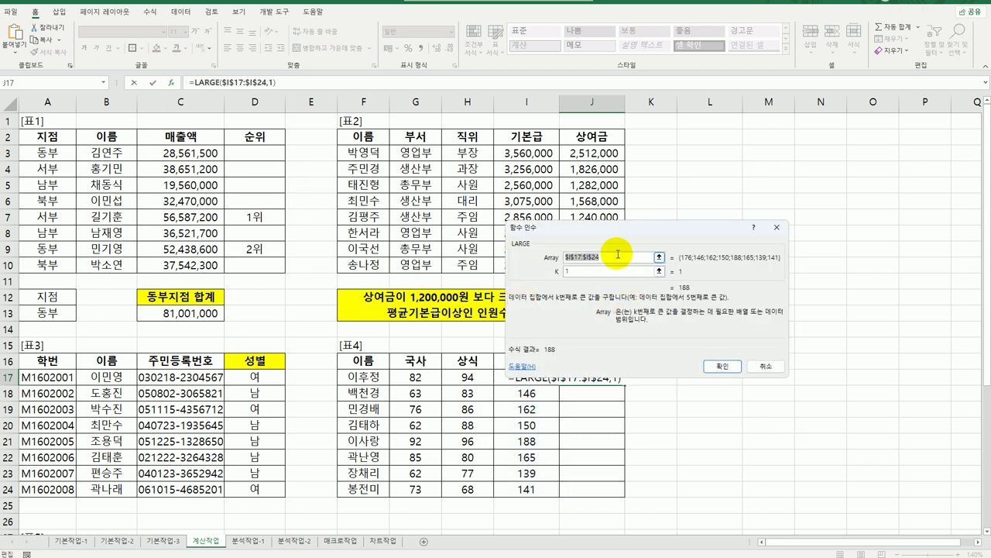
click(592, 272)
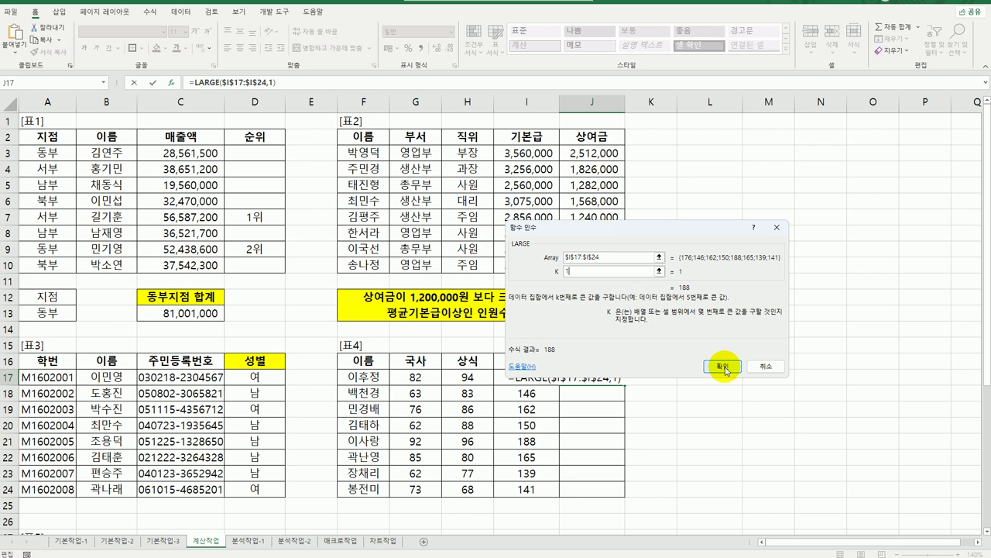
drag(687, 230, 841, 208)
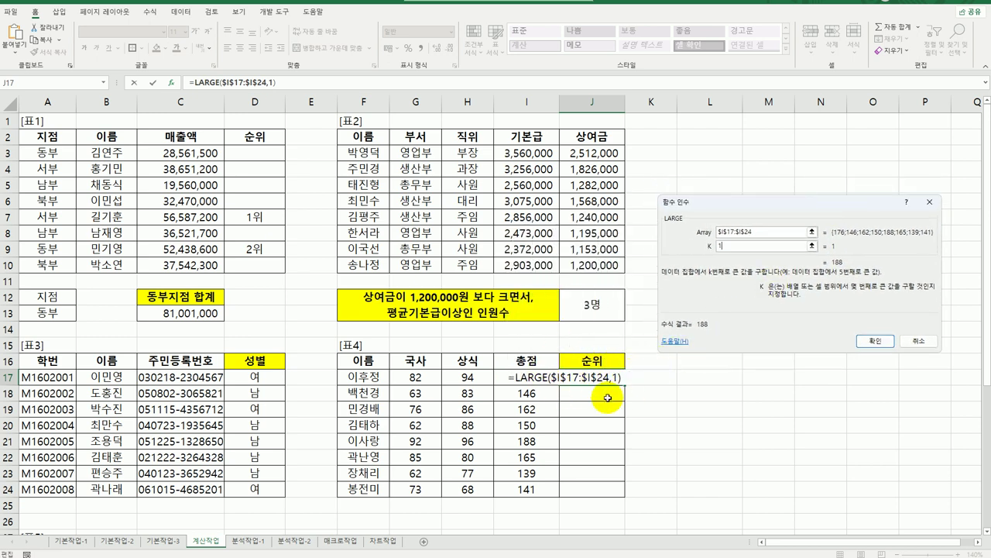
click(873, 341)
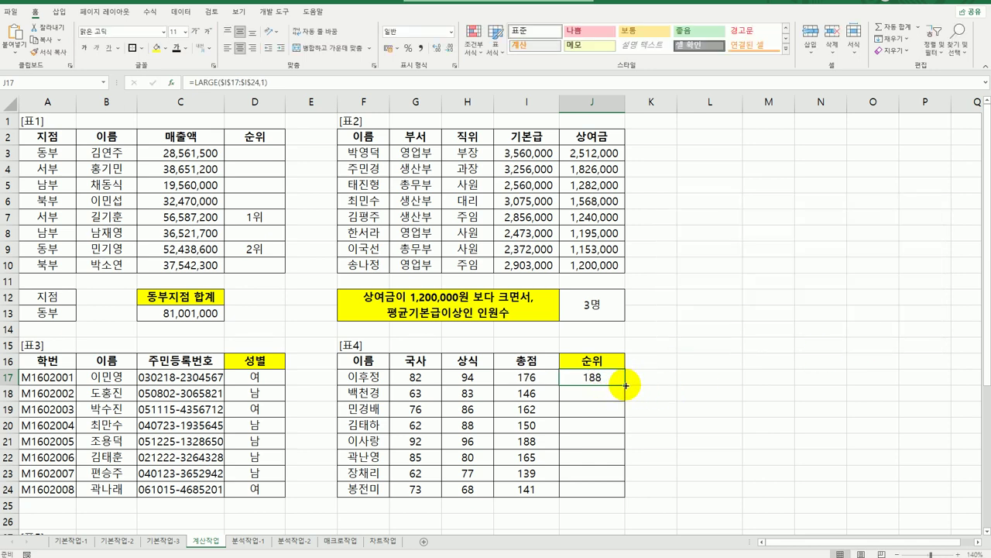
drag(626, 385, 631, 493)
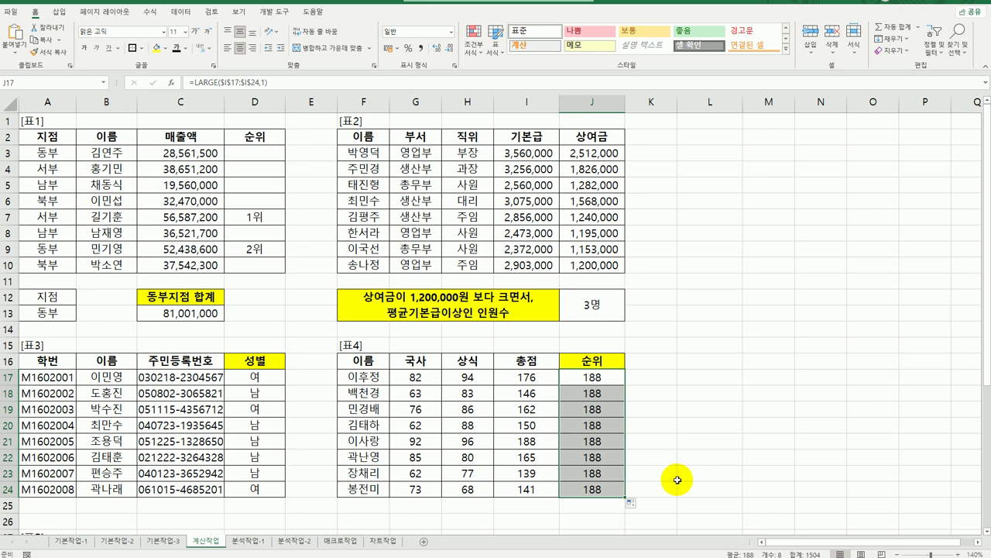
Wrap the J17 formula in an IF function with I17=LARGE($I$17:$I$24,1) as its logical test.
click(590, 377)
double_click(591, 377)
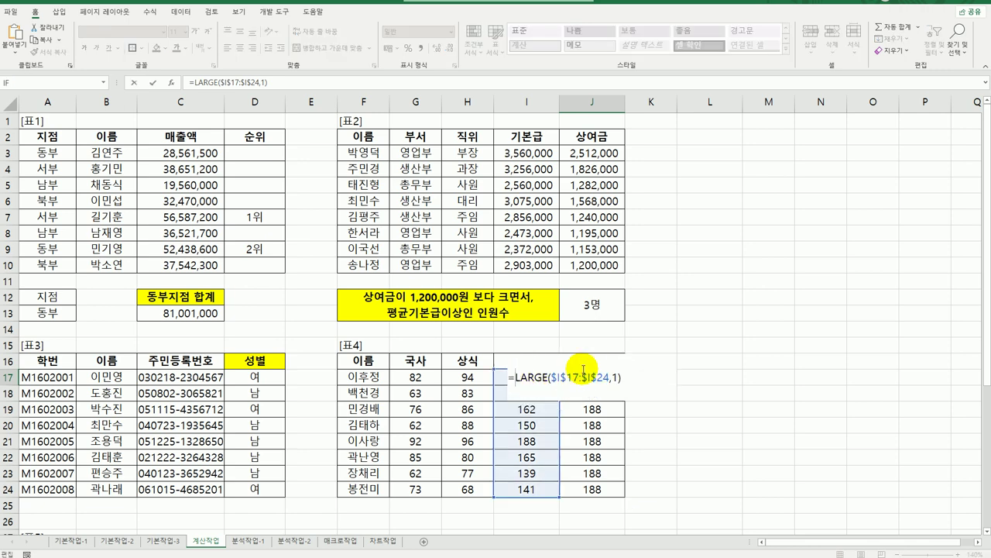
text(IF()
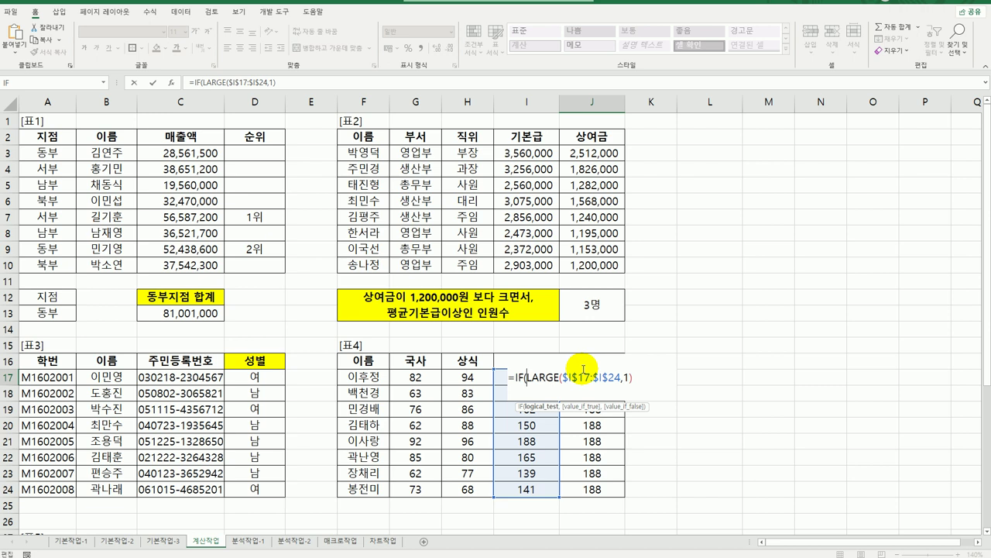
text(i)
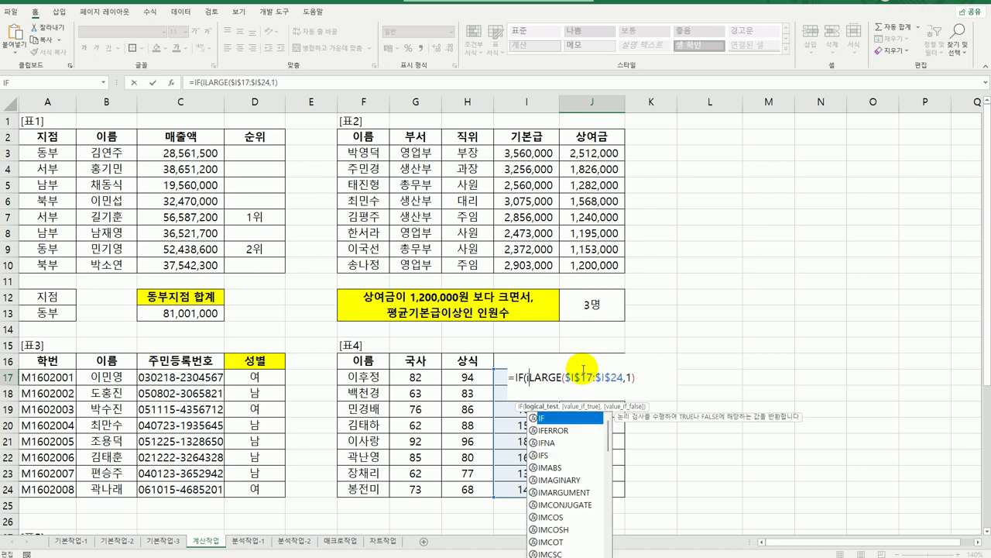
text(17=)
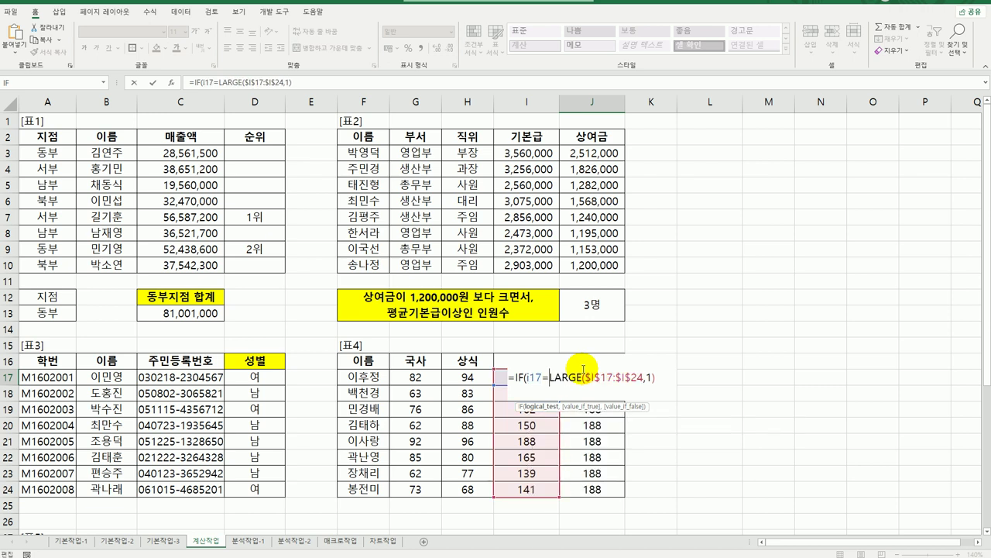
Set the IF function's value_if_true in J17 to "최우수" and continue to the value_if_false argument.
text(,)
text(ㅇ)
key(BackSpace)
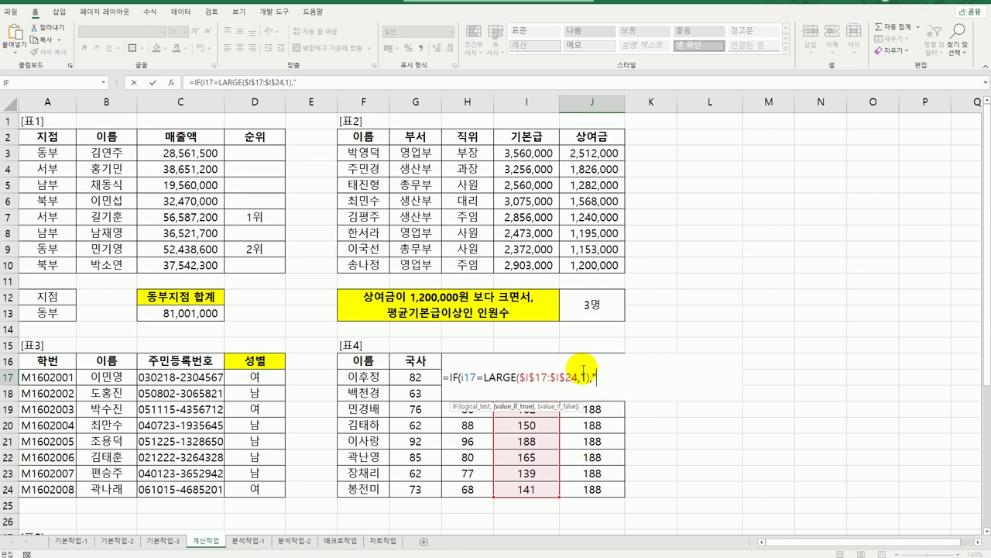
text(최웃)
text(수")
text(,)
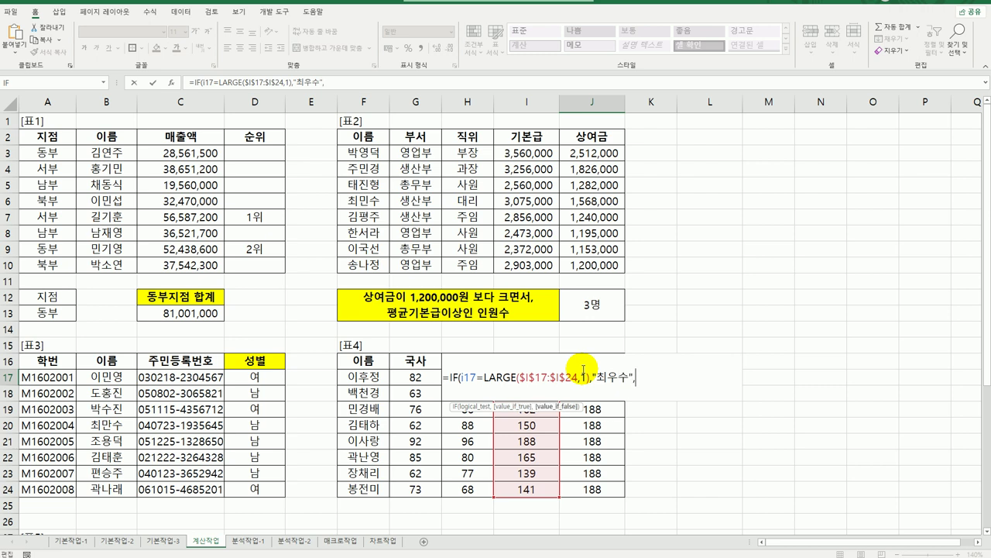
Duplicate the IF expression in J17 as its value_if_false, changing the nested copy's LARGE rank to 2 and its result to "우수".
drag(451, 378, 697, 421)
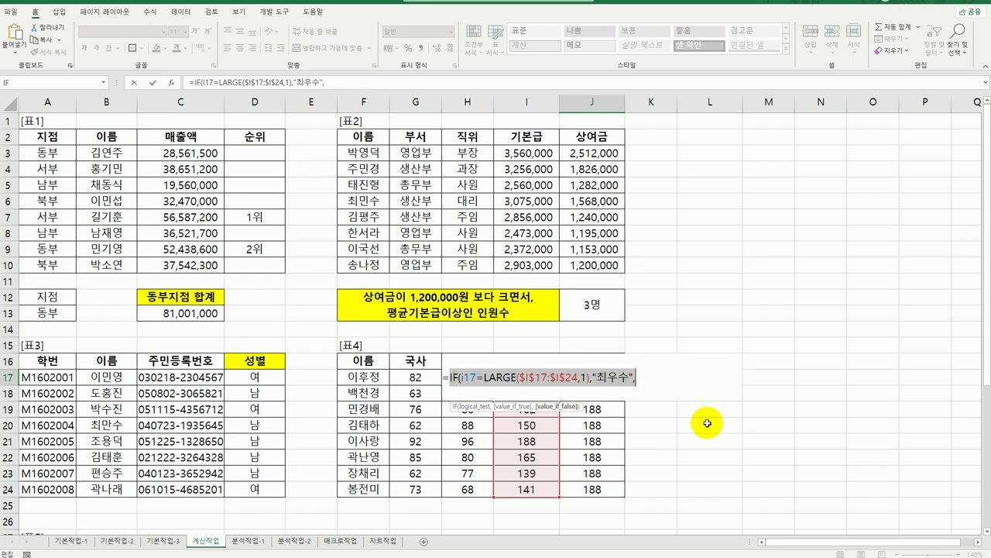
key(ctrl+c)
click(650, 377)
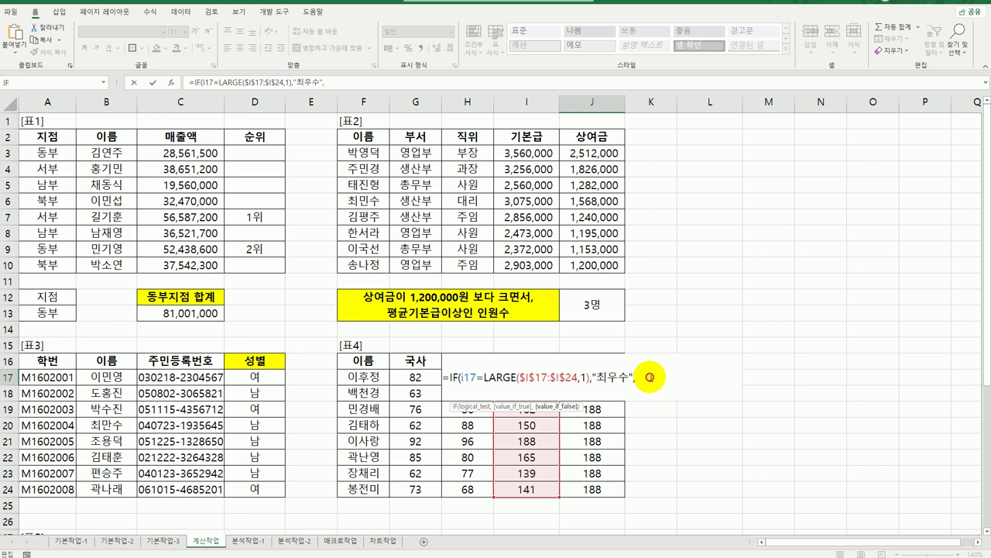
key(ctrl+v)
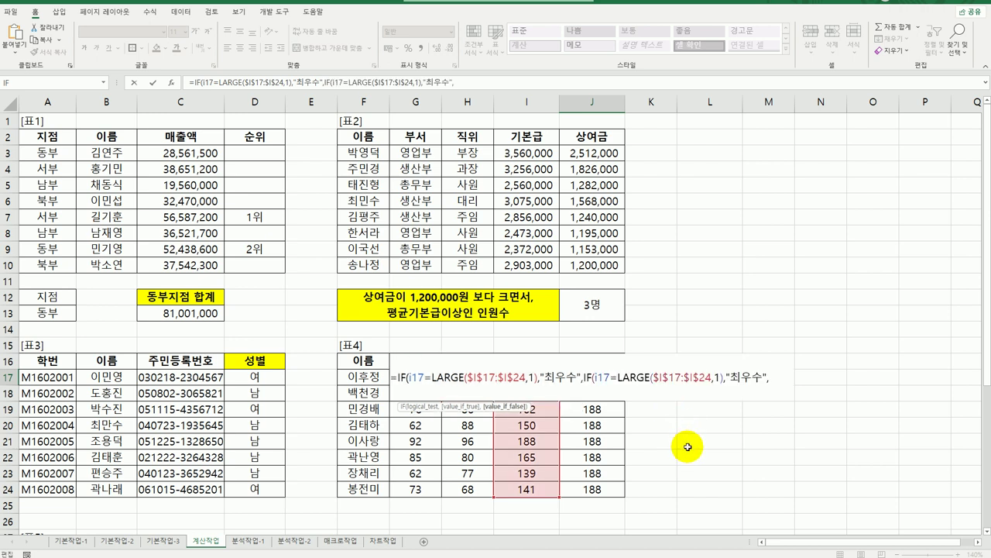
double_click(716, 376)
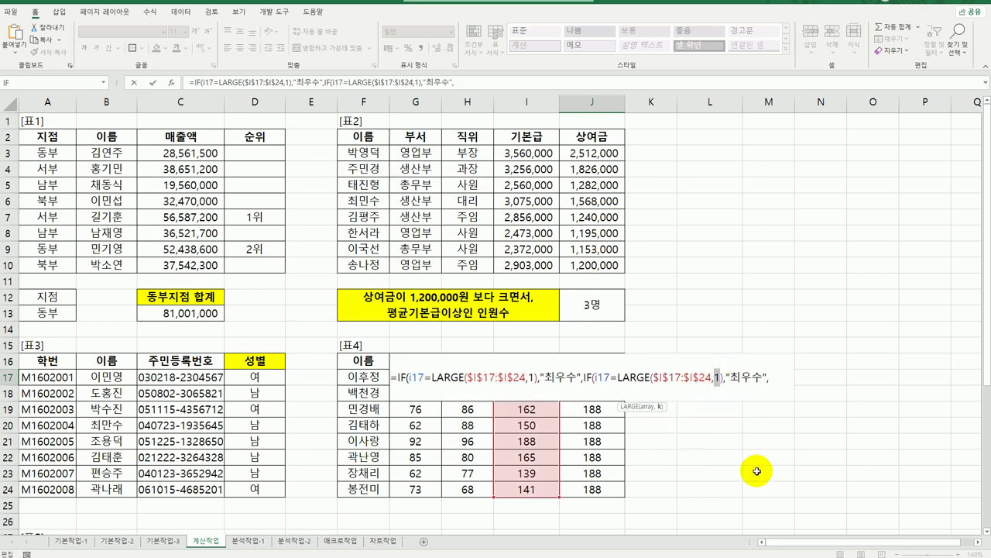
text(2)
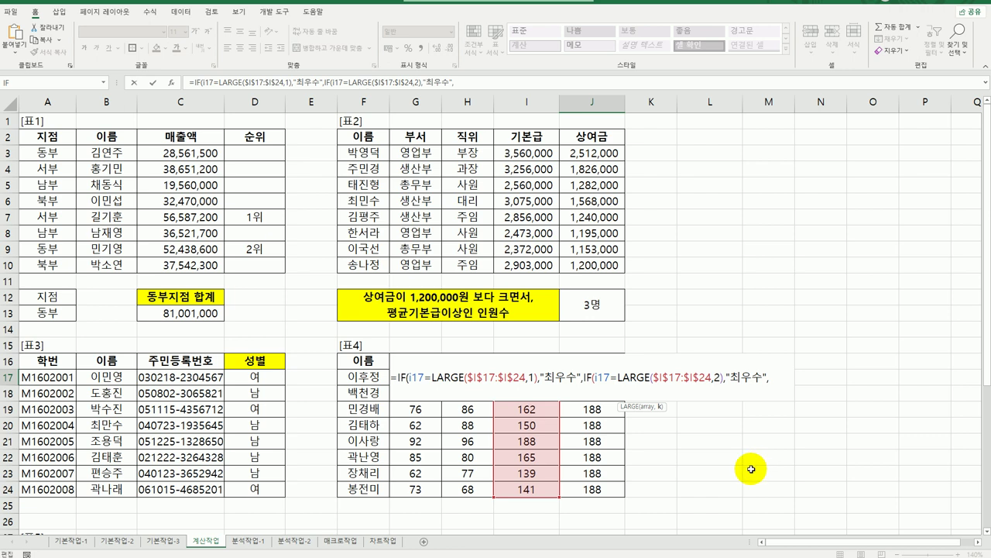
click(740, 379)
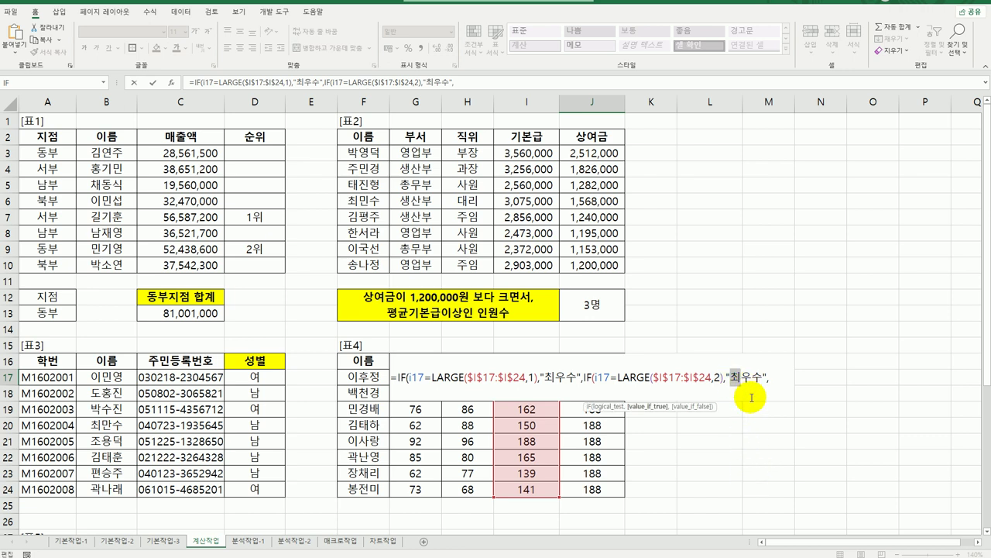
key(BackSpace)
Finish the nested IF in J17 with "" as the remaining result, accept it and fill the formula down to J24.
click(762, 376)
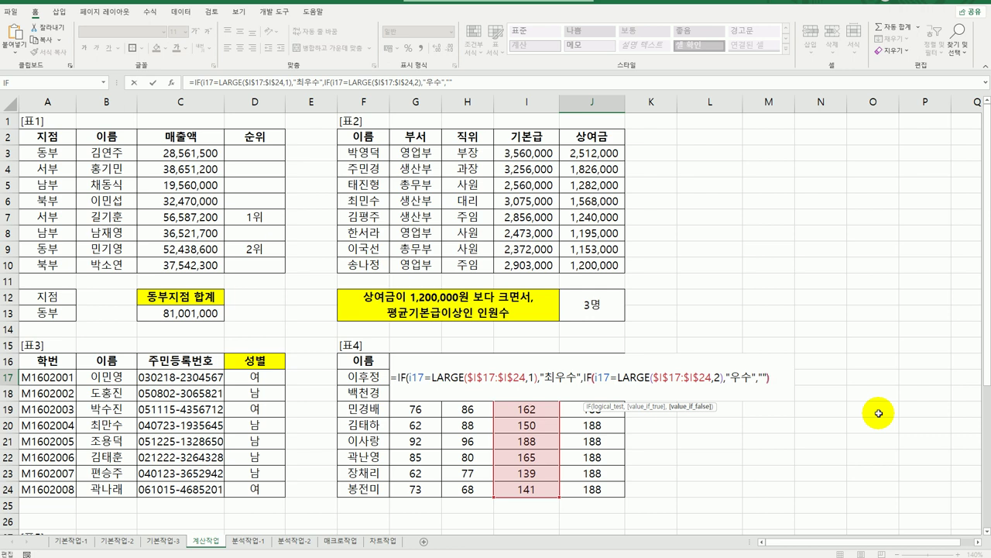
text())
key(ctrl+Return)
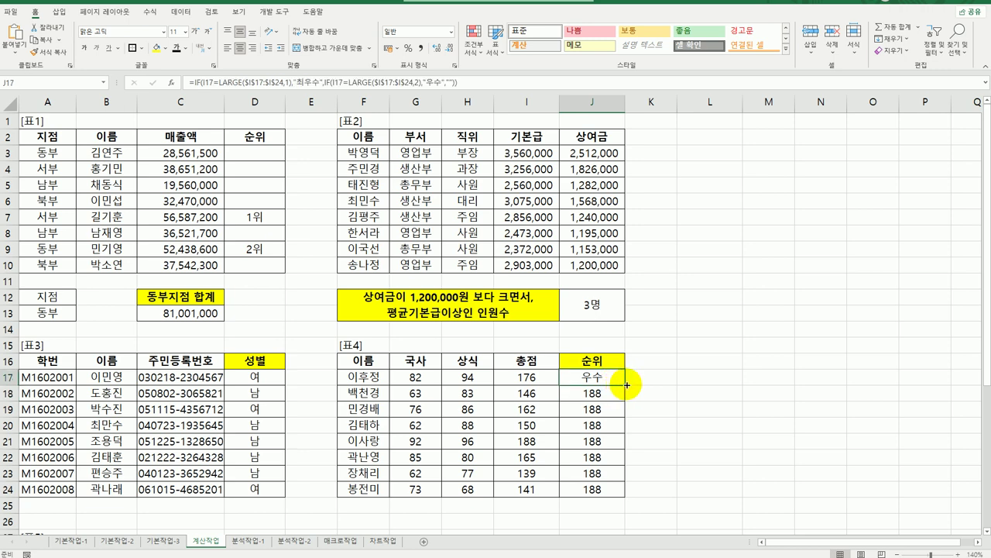
drag(626, 384, 628, 496)
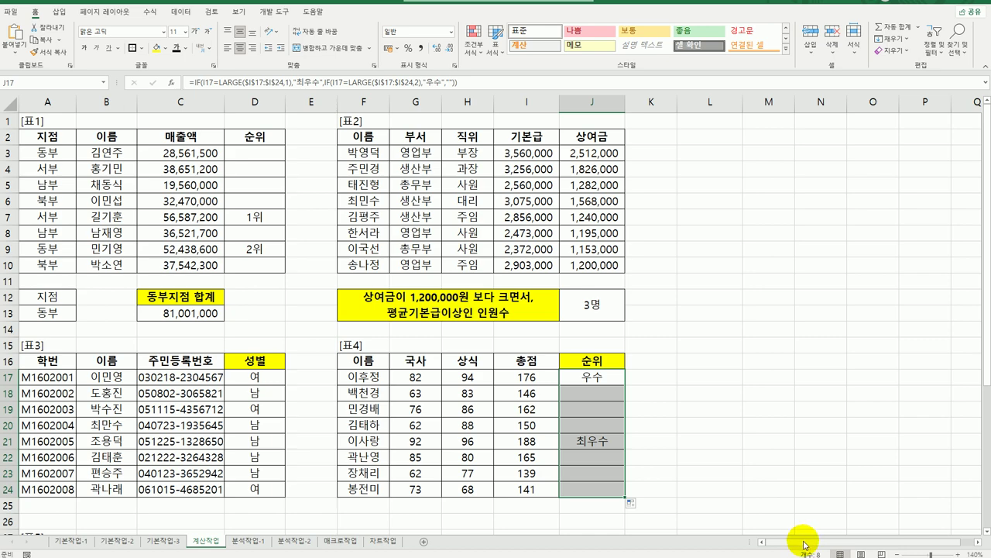
Enter =LEFT(A29,1) in D29 of [표5]'s 지원학과 column and fill the formula down to D36.
scroll(416, 478, down, 4)
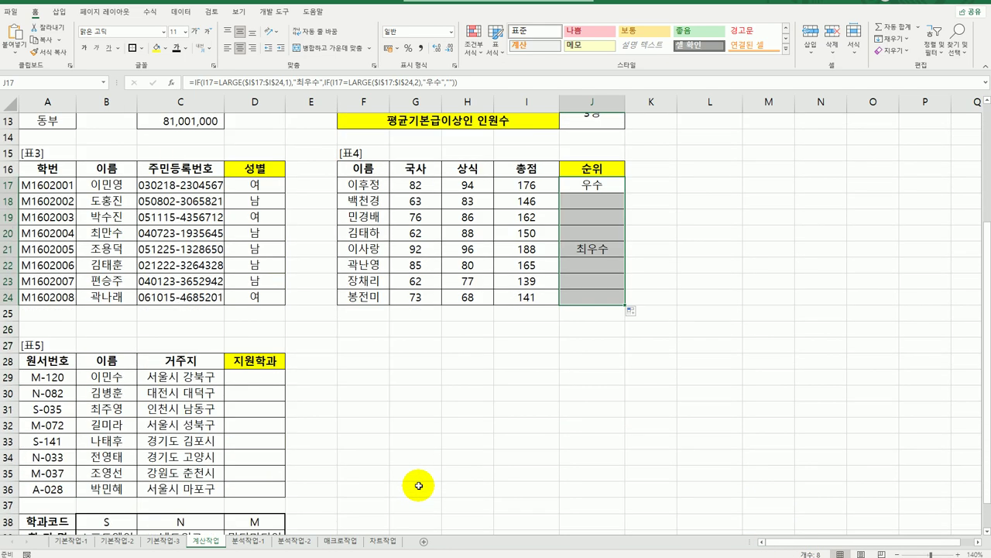
scroll(271, 426, down, 2)
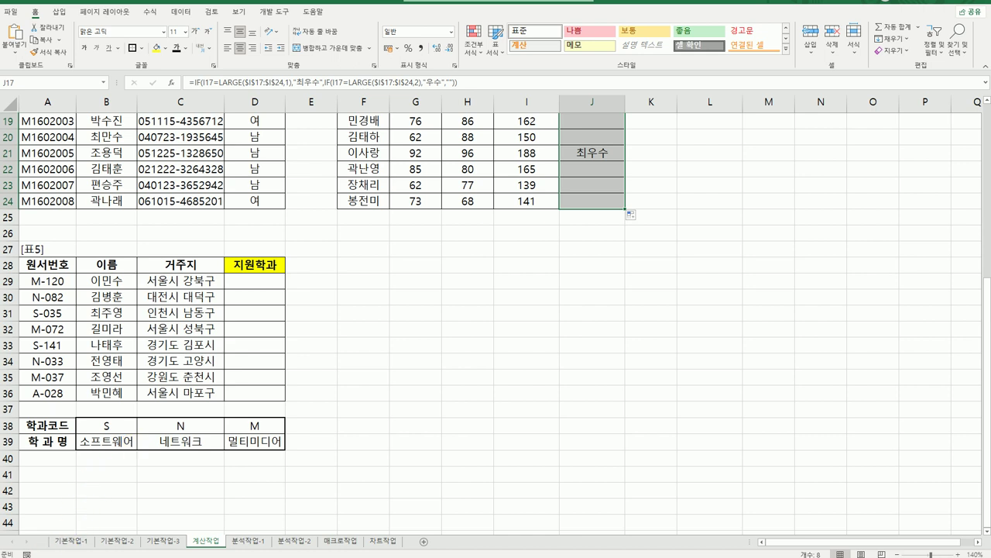
click(249, 284)
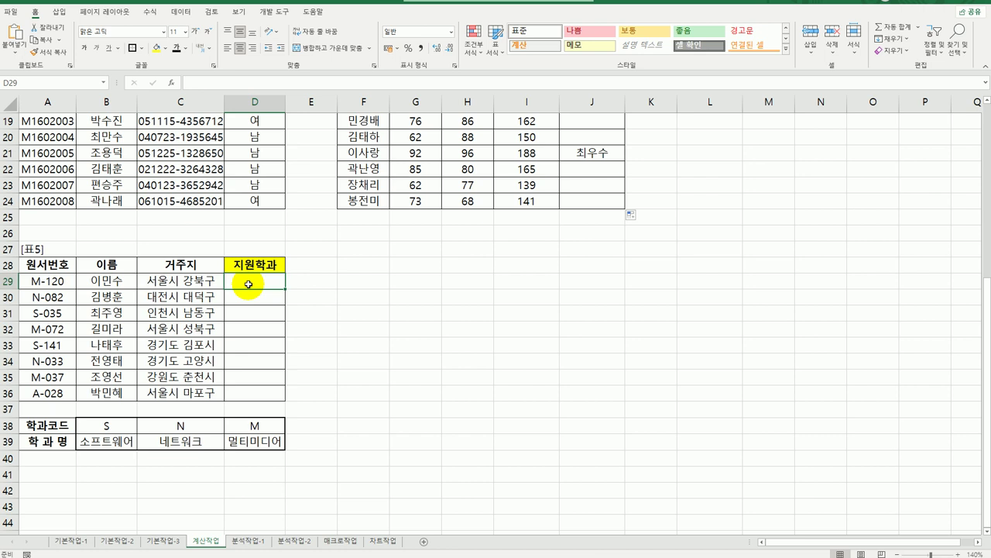
drag(43, 283, 48, 392)
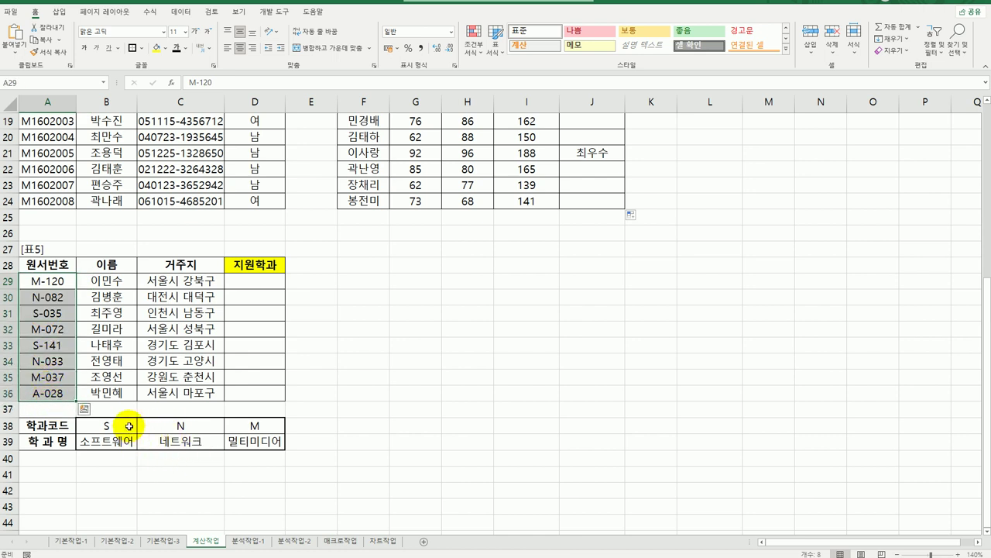
drag(122, 424, 257, 440)
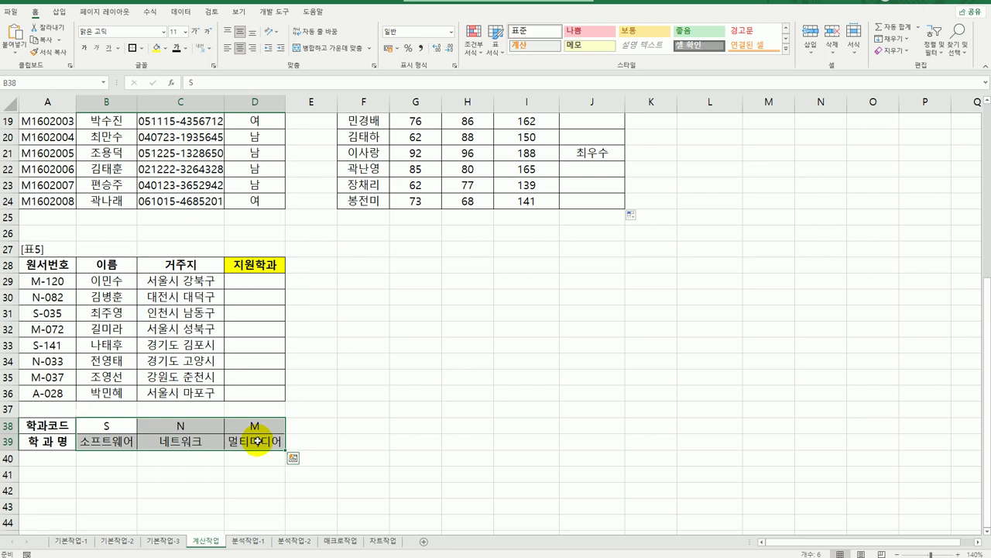
click(273, 287)
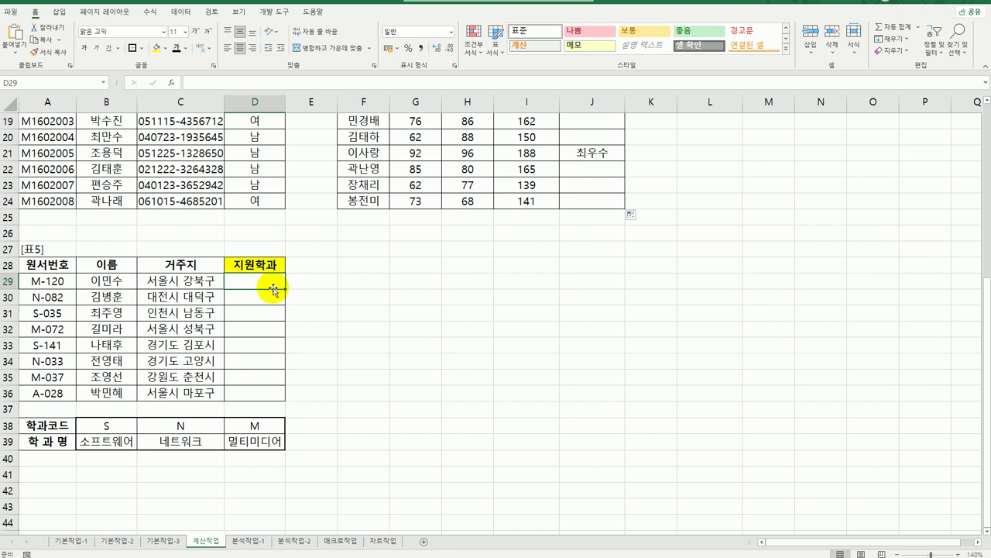
text(=)
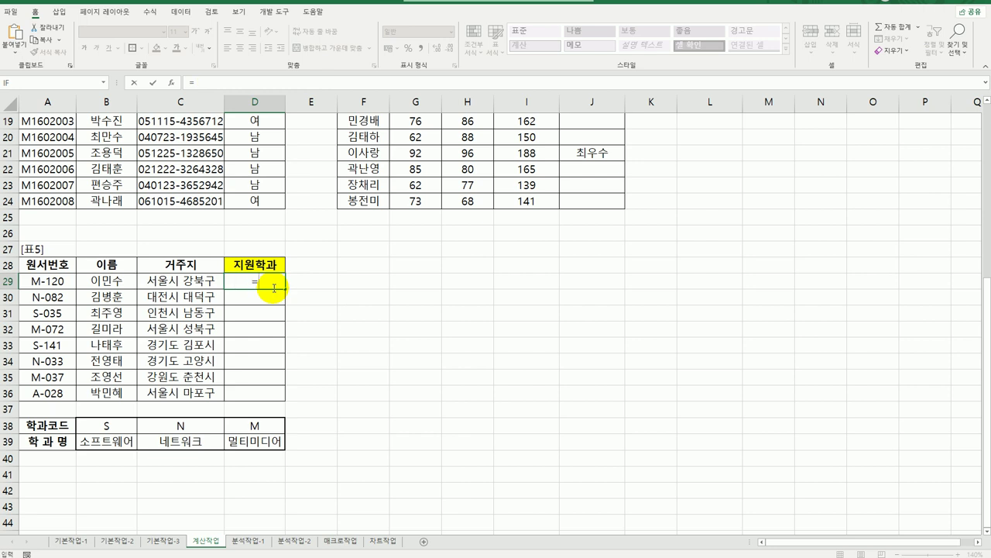
text(lef)
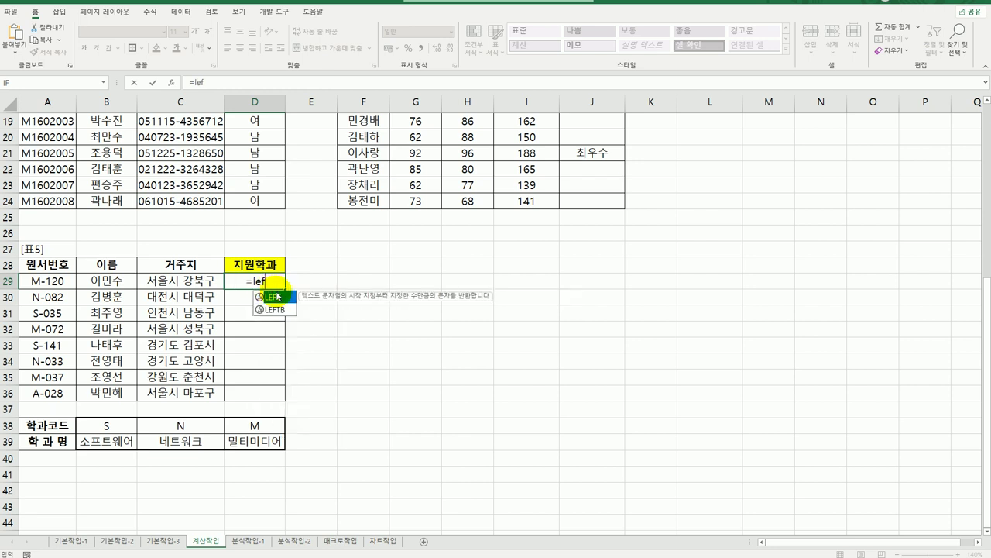
double_click(271, 297)
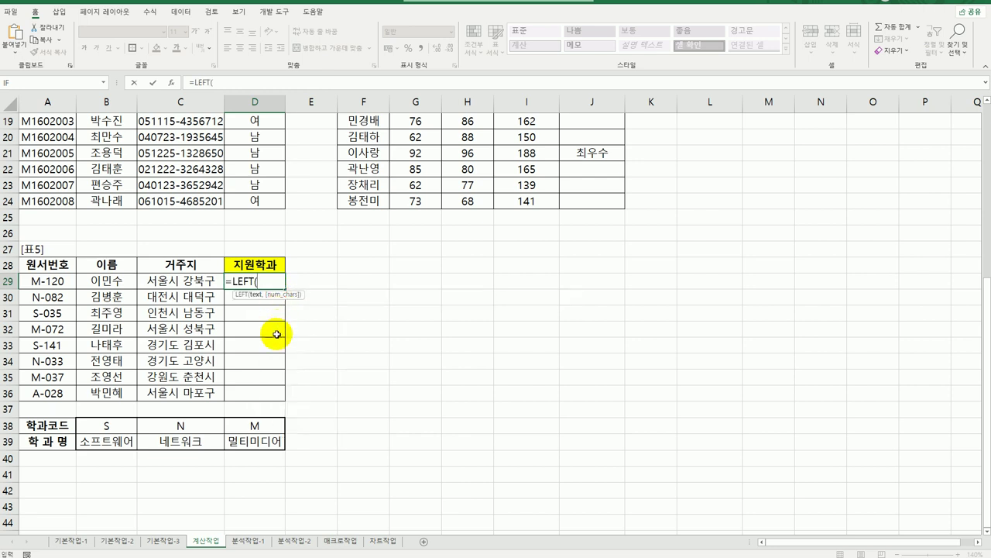
click(52, 281)
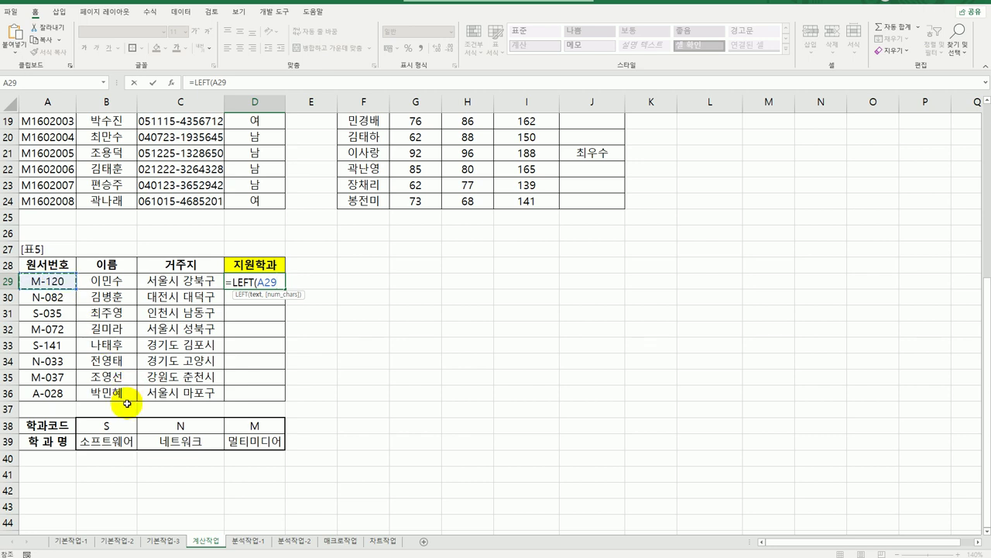
text(,1)
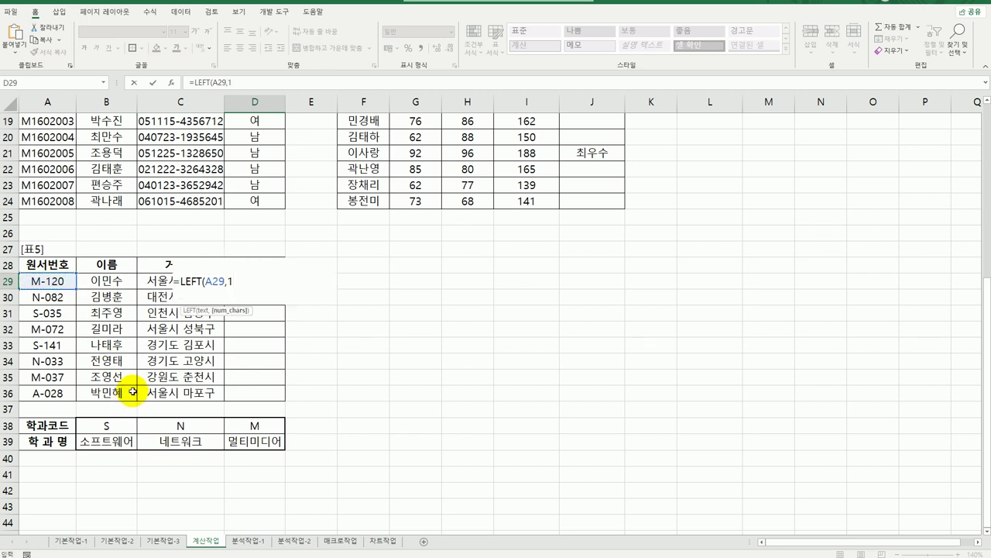
text())
key(Return)
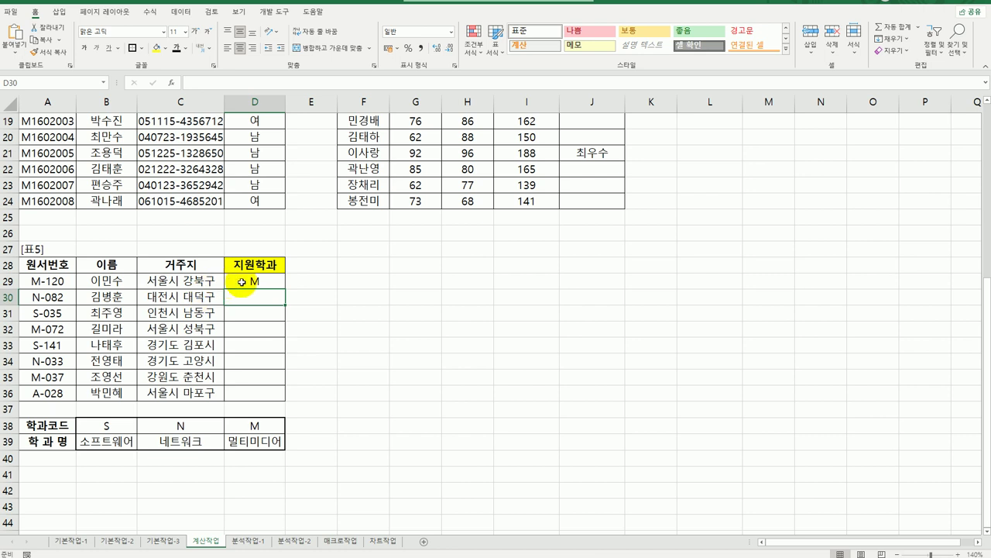
click(242, 282)
drag(285, 289, 283, 408)
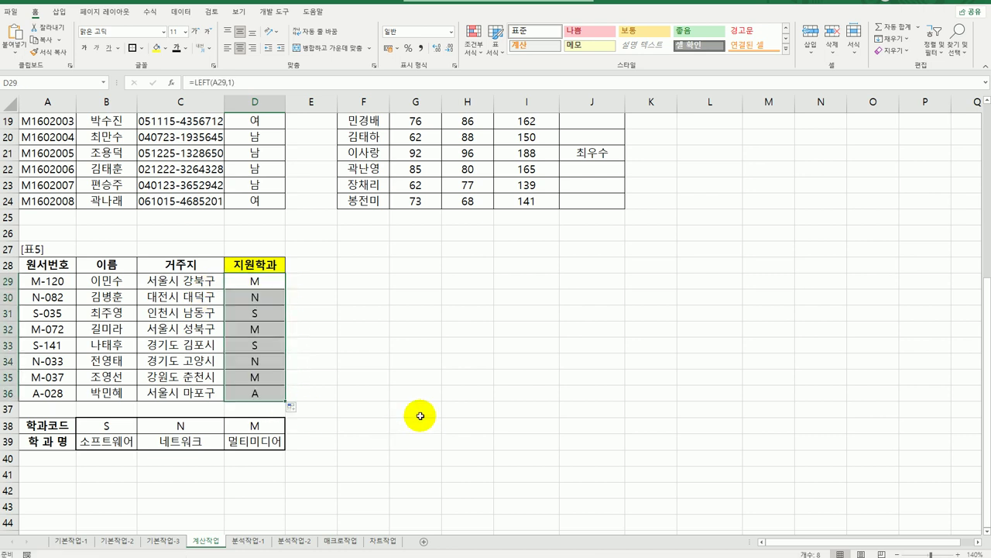
Wrap the LEFT formula in D29 in HLOOKUP as its lookup value and set the table array to $B$38:$D$39.
double_click(243, 282)
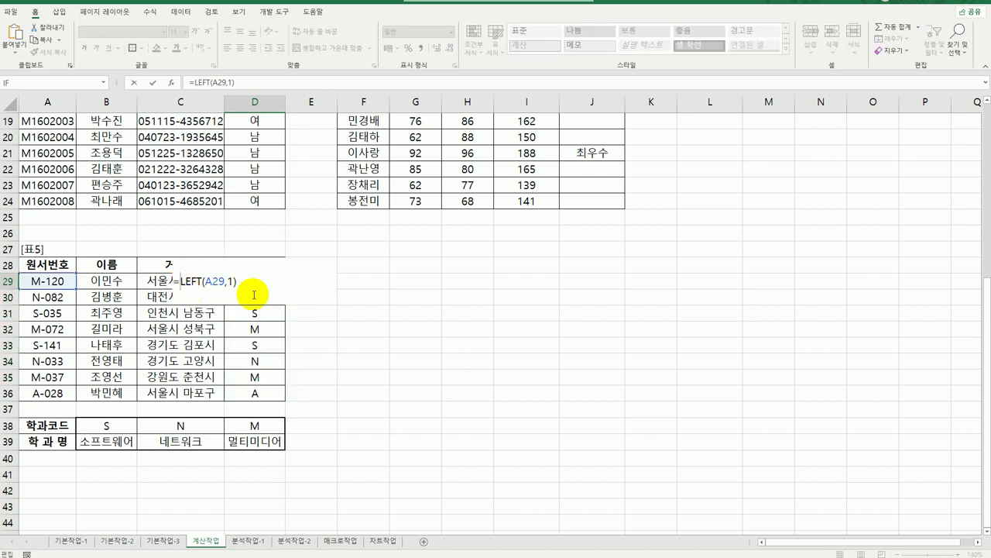
text(hl)
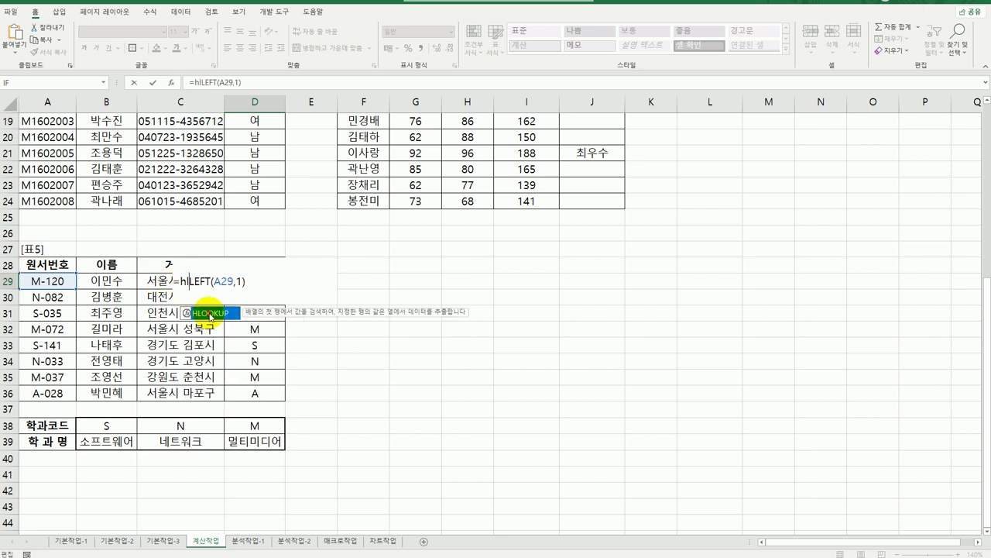
double_click(211, 316)
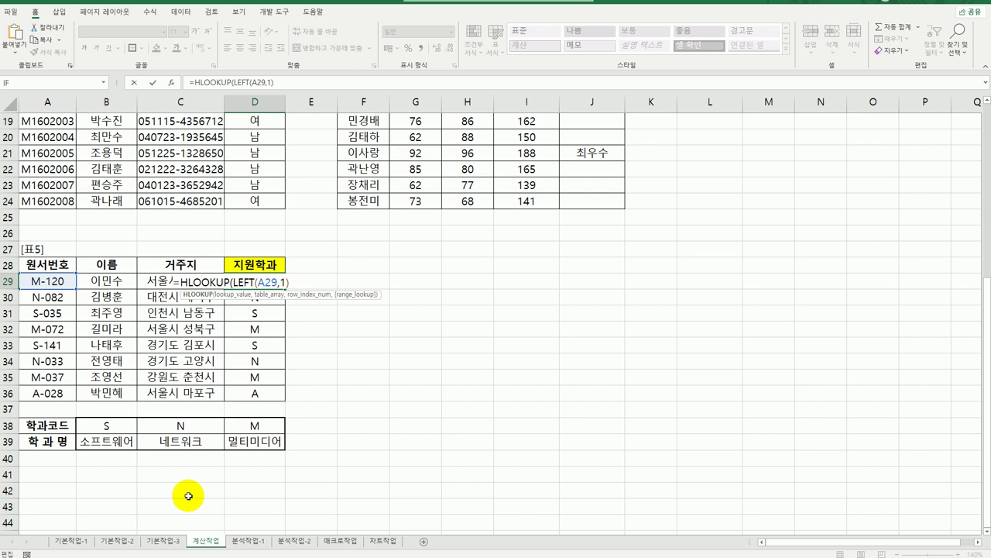
click(171, 82)
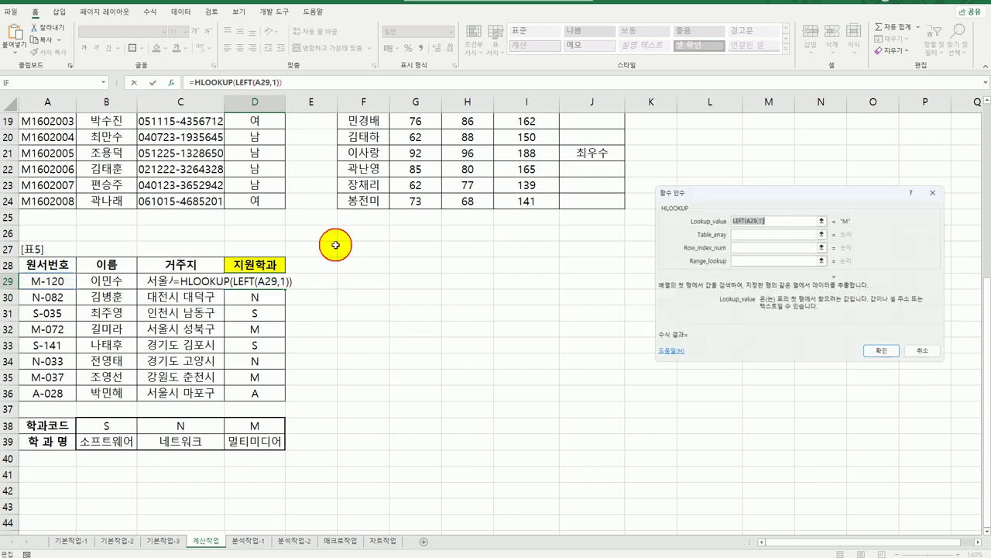
drag(756, 193, 459, 248)
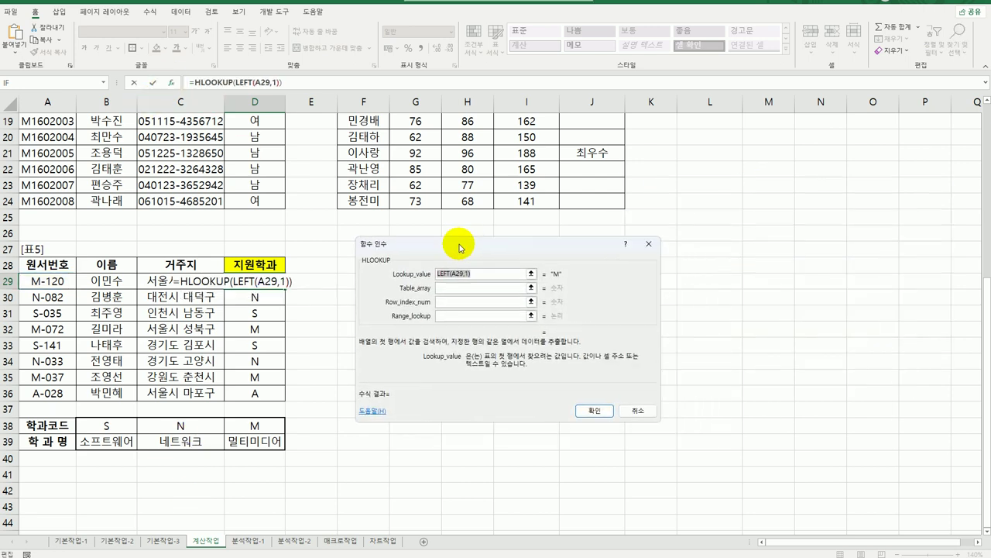
click(450, 288)
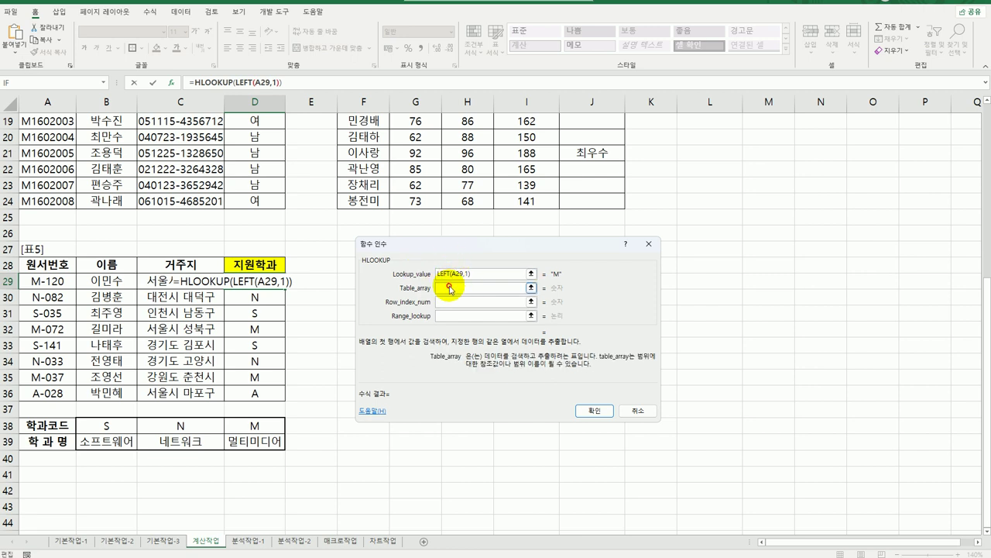
drag(116, 425, 252, 442)
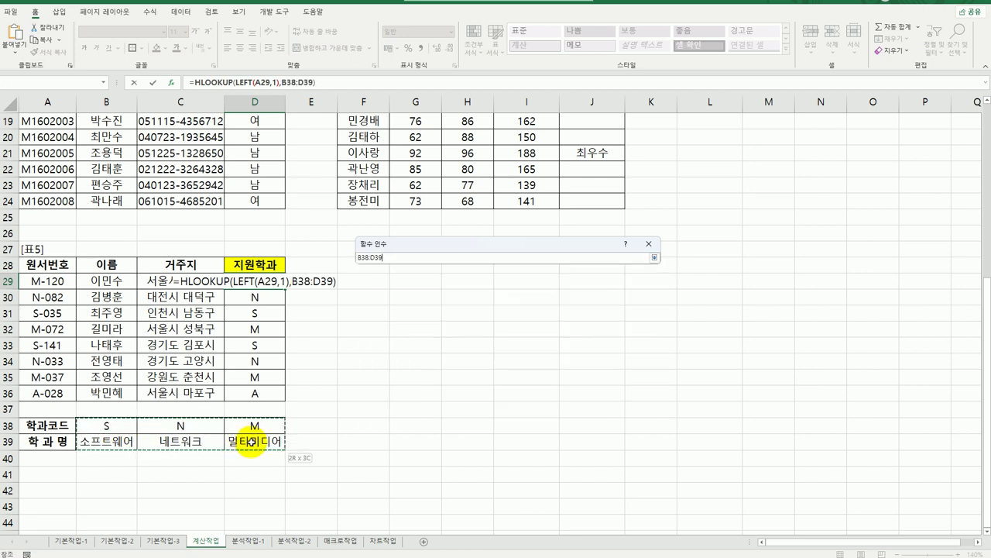
drag(251, 441, 252, 442)
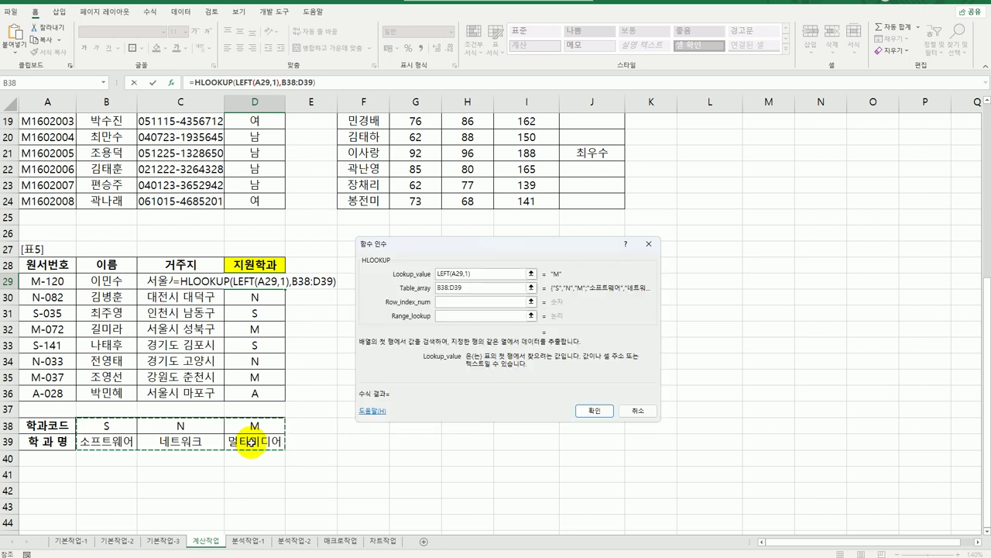
key(F4)
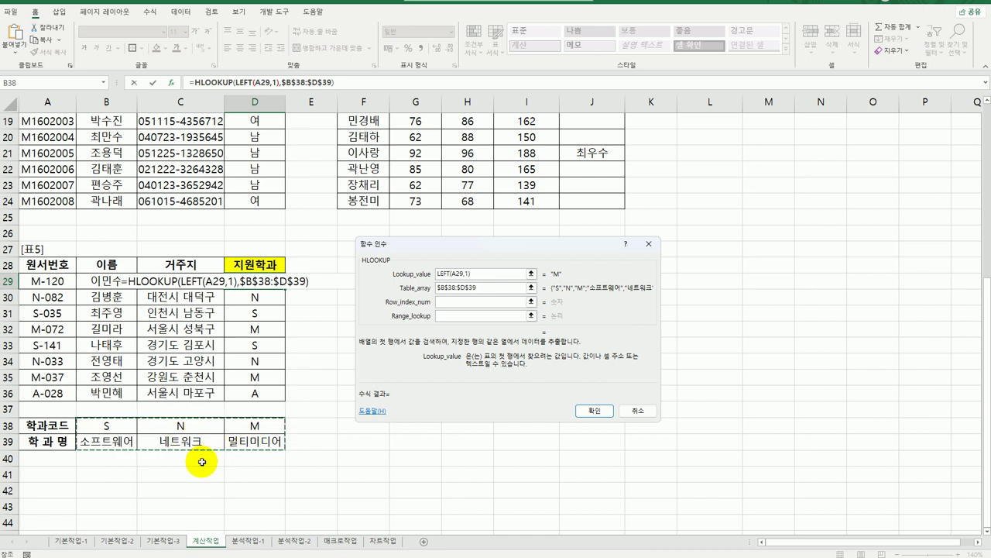
Set the HLOOKUP row index to 2 and the range lookup to 0, accept it and fill D29 down to D36.
click(453, 302)
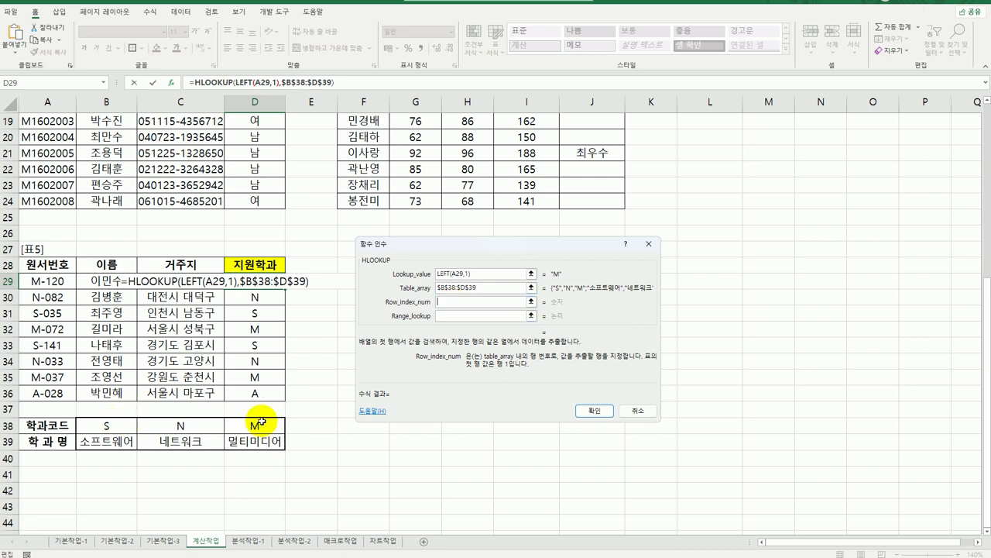
text(2)
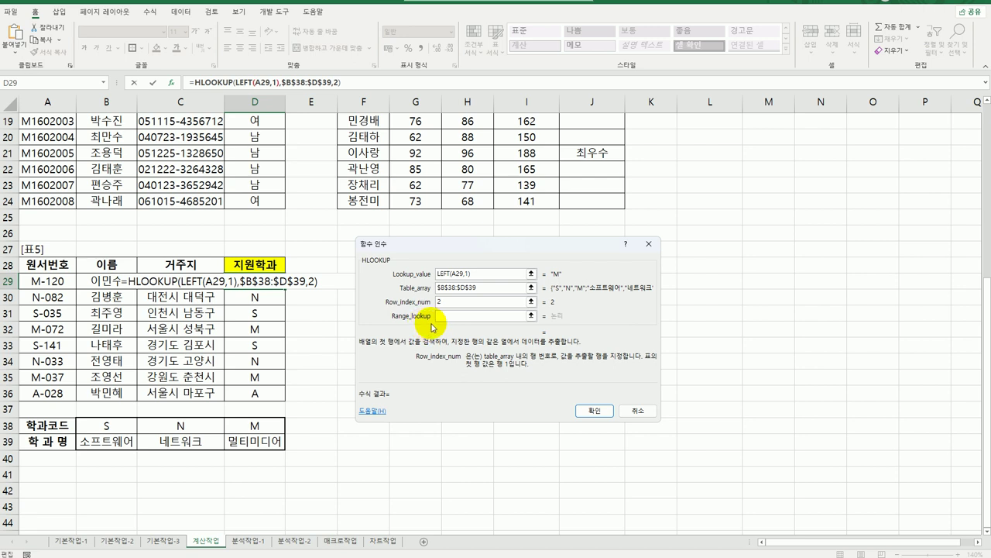
click(457, 315)
text(0)
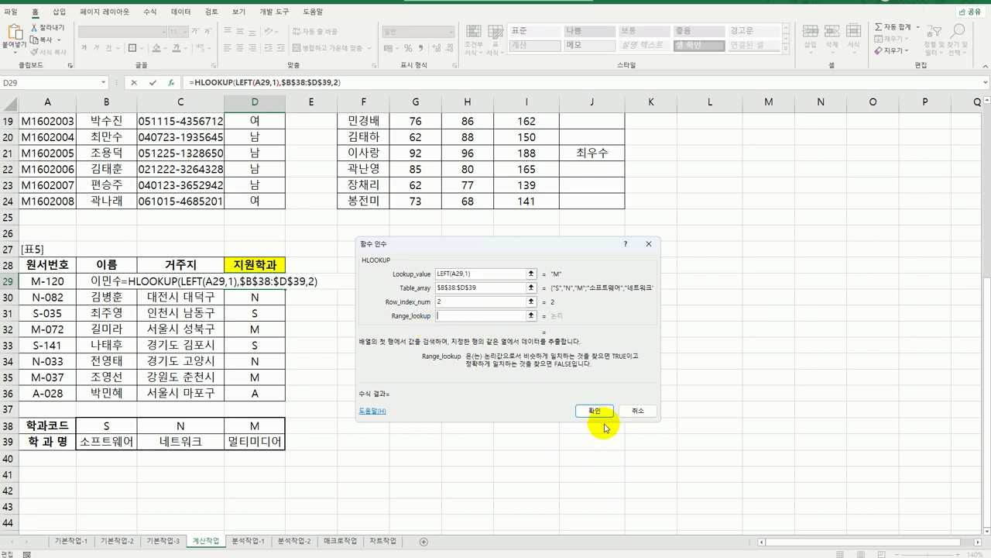
click(594, 411)
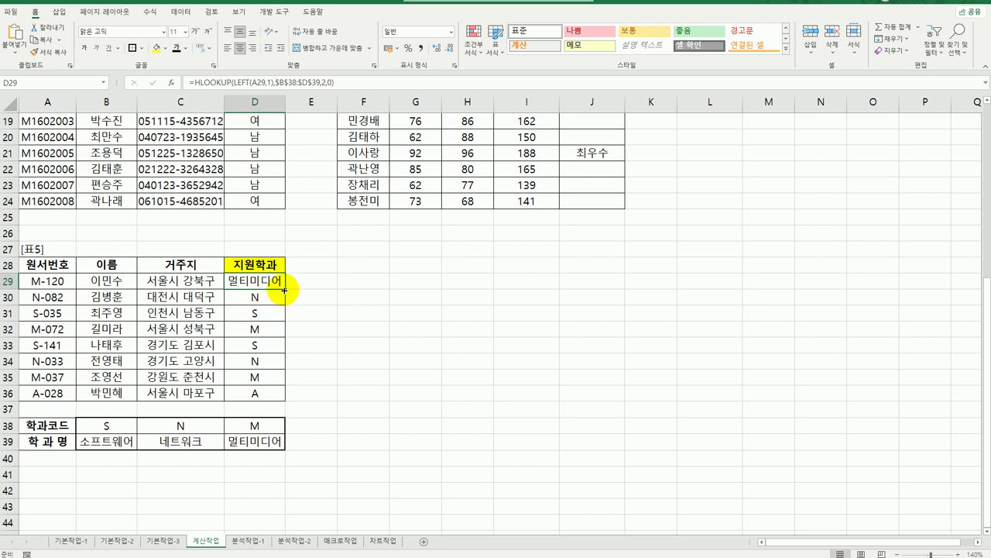
drag(285, 289, 271, 399)
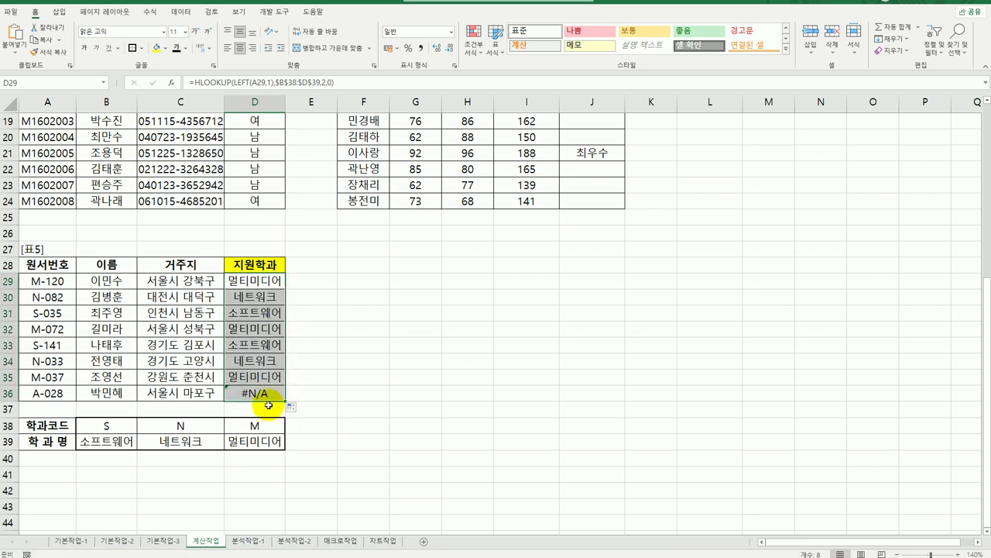
Wrap the HLOOKUP formula in D29 of [표5]'s 지원학과 column in IFERROR as its value argument.
click(260, 393)
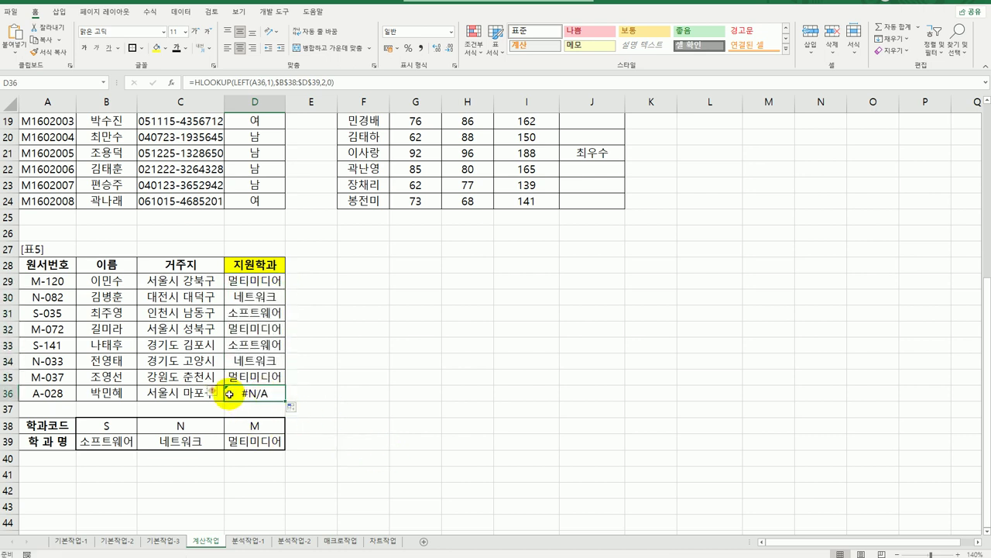
click(254, 276)
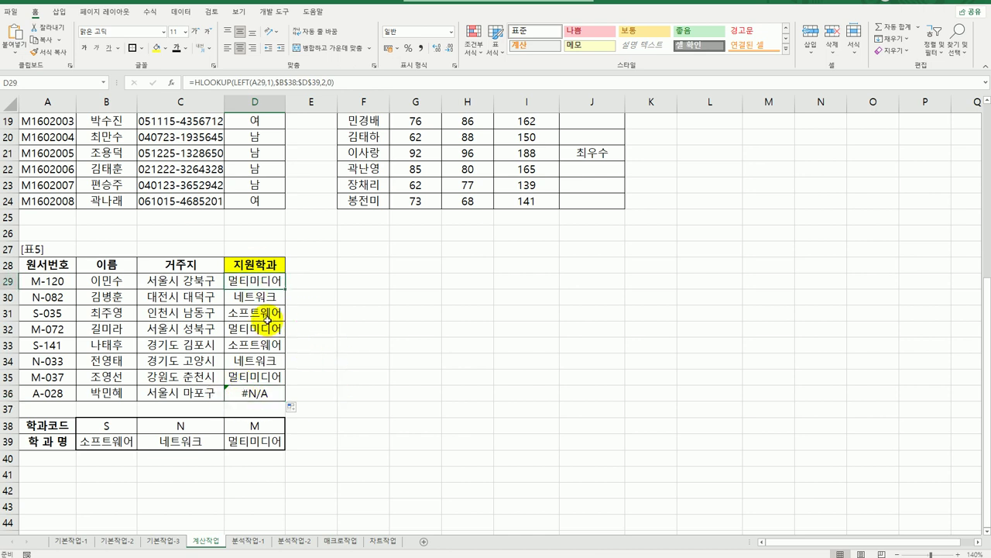
double_click(255, 281)
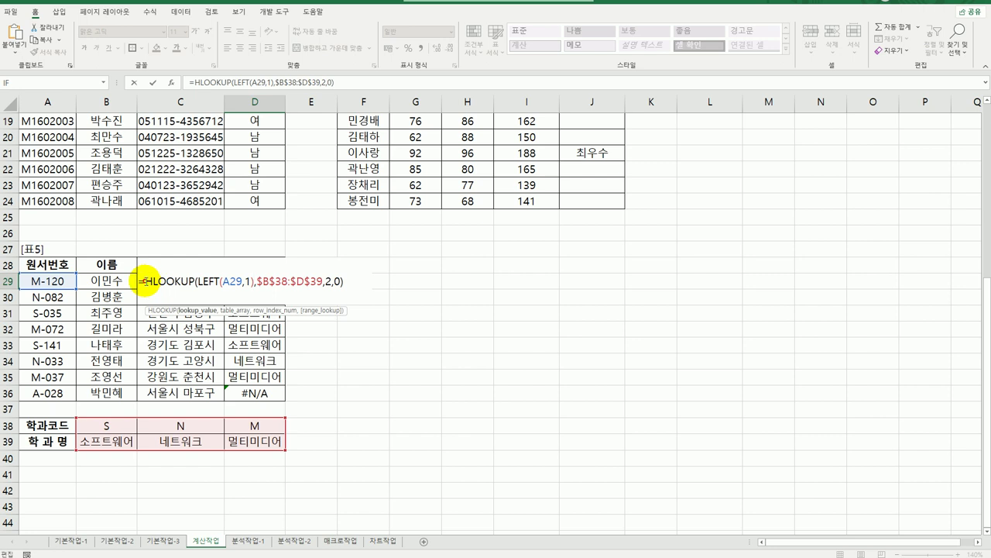
click(144, 282)
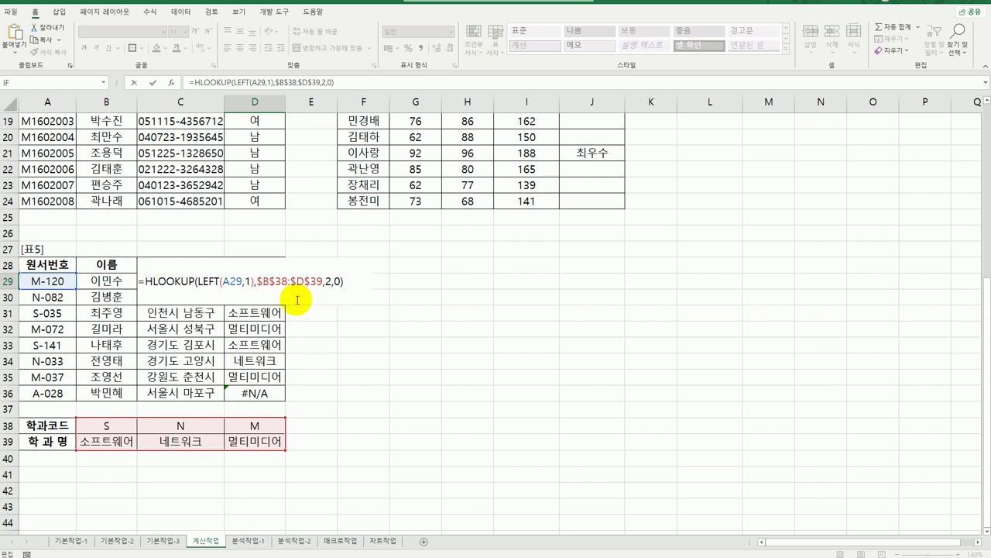
text(if)
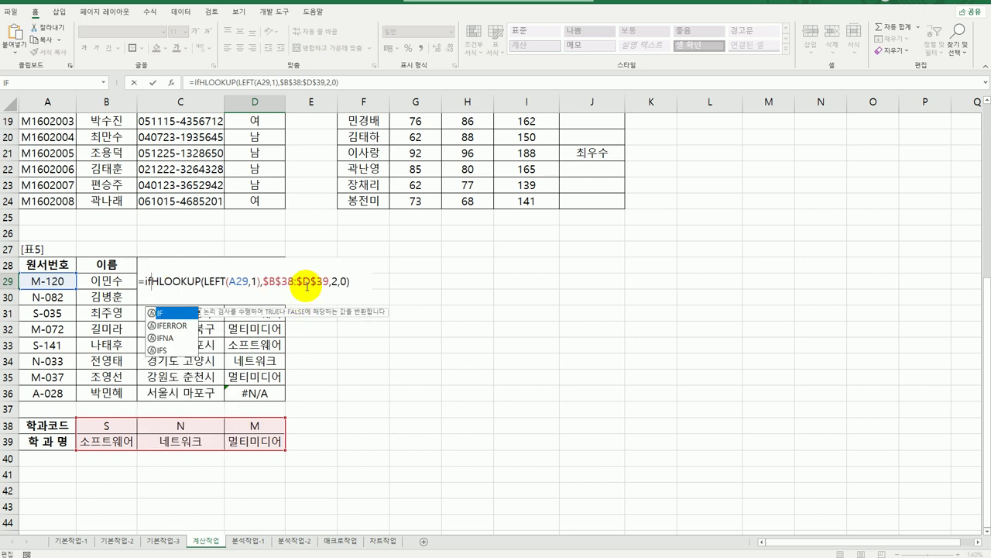
double_click(167, 326)
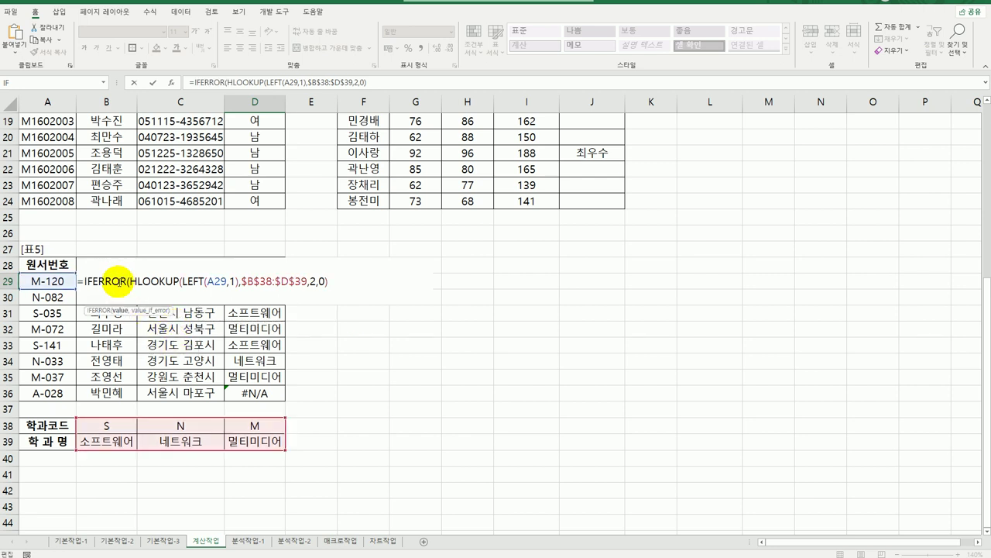
key(Left)
key(Left)
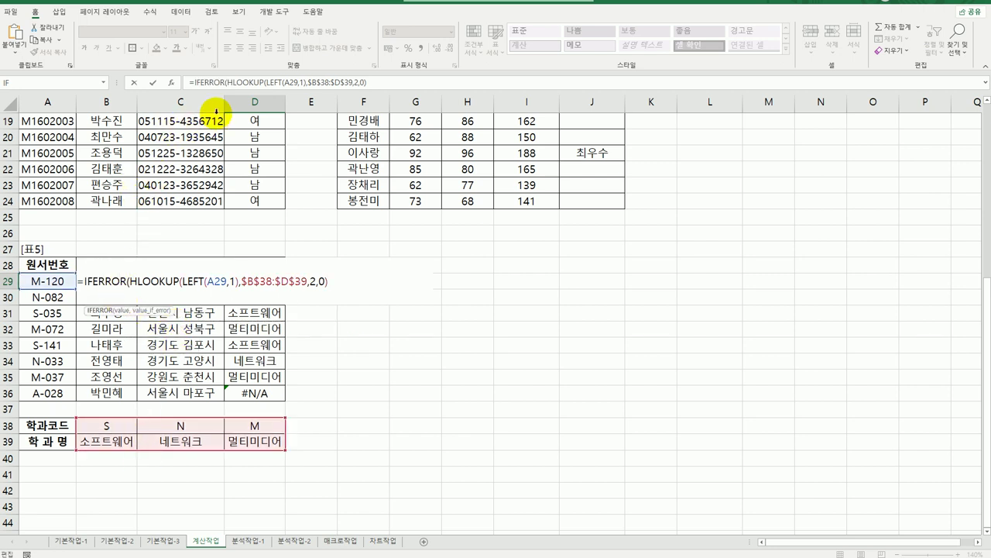
Set the IFERROR value_if_error argument to 코드오류, accept it and fill D29 down to D36.
click(170, 82)
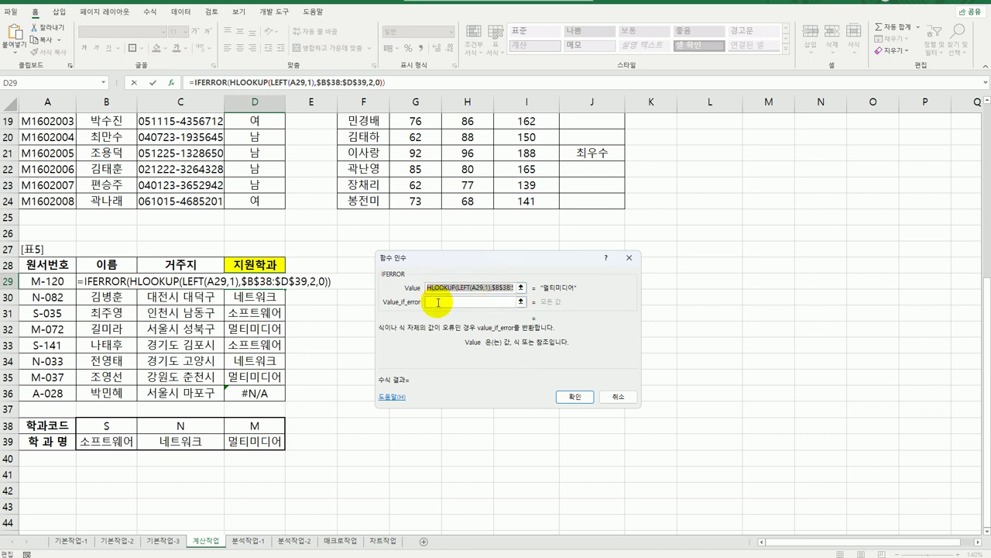
click(437, 303)
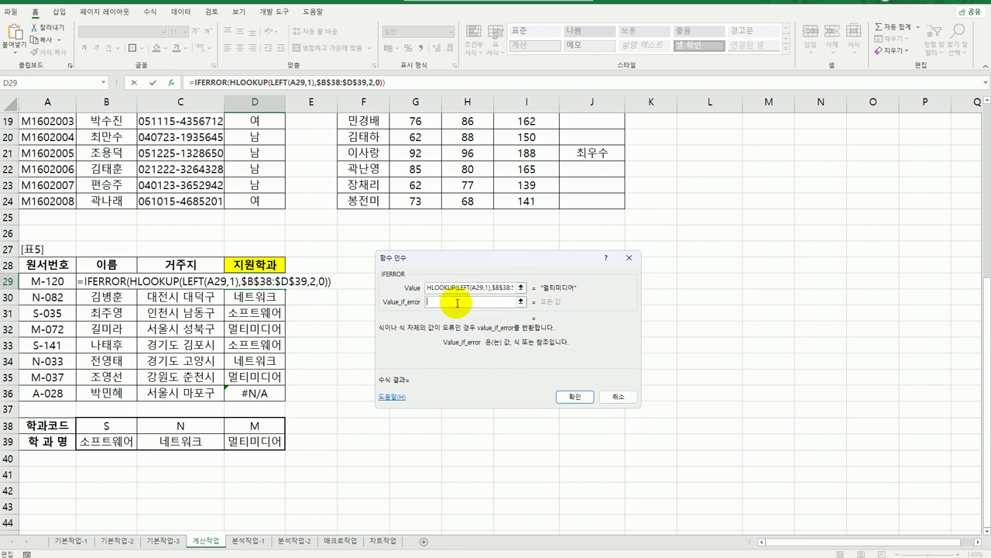
text(z)
key(BackSpace)
key(BackSpace)
text(코드오류)
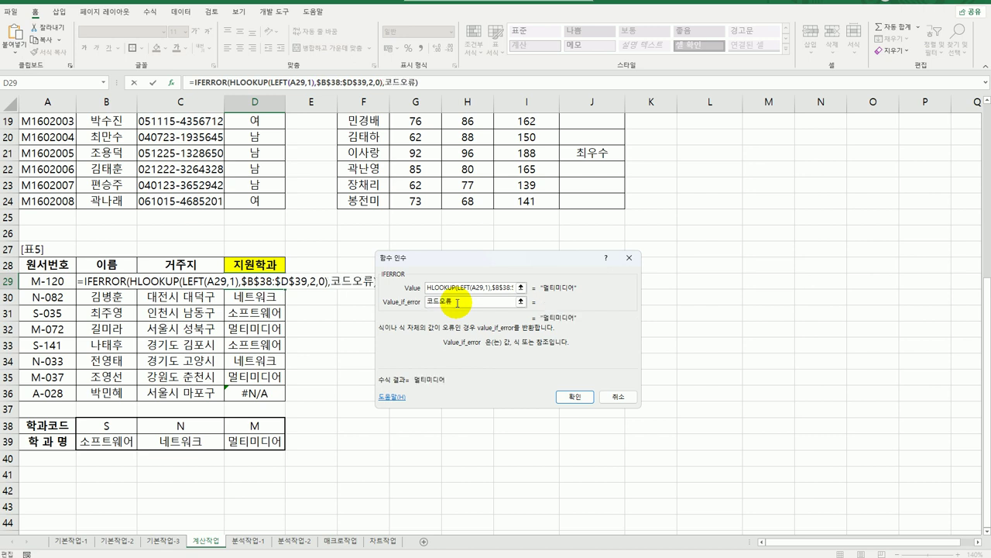
click(573, 397)
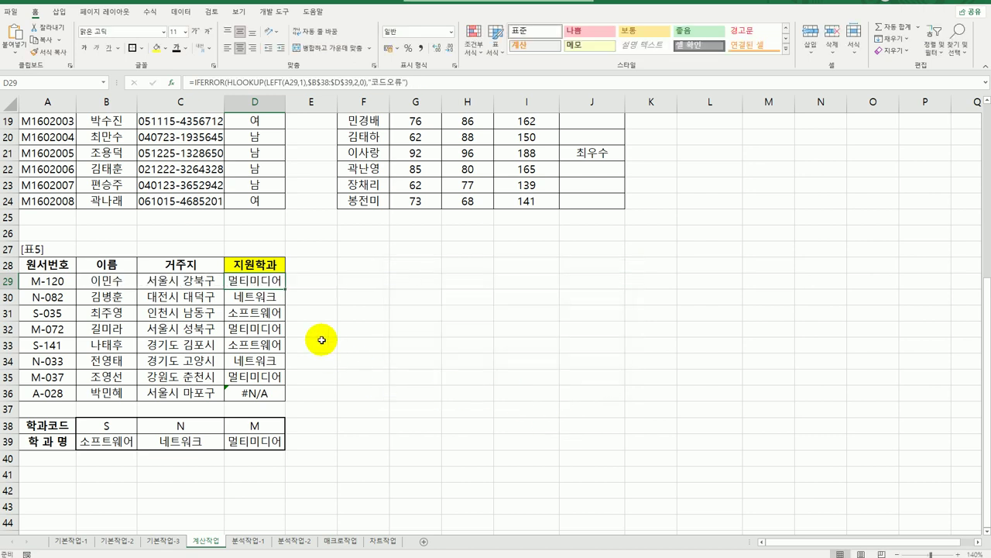
drag(285, 288, 242, 395)
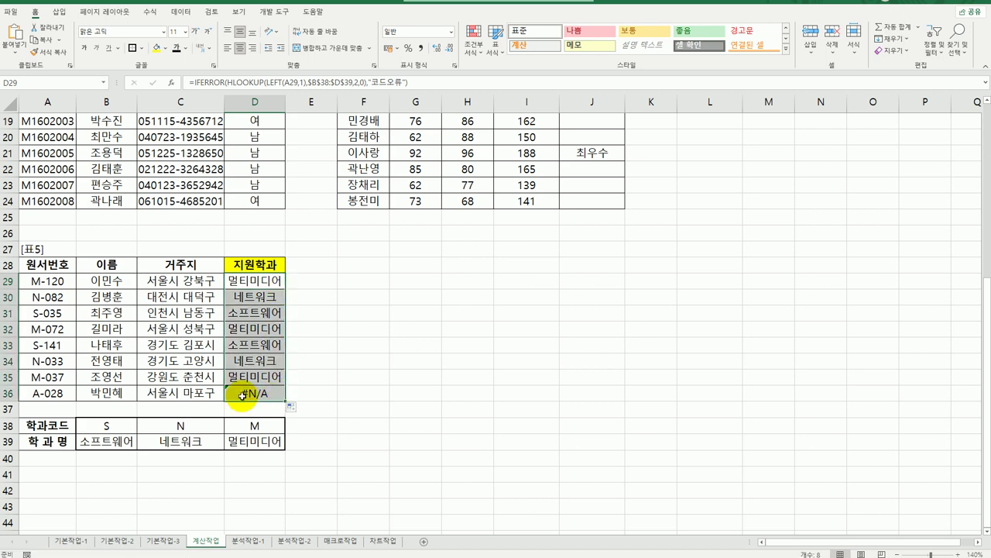
click(247, 393)
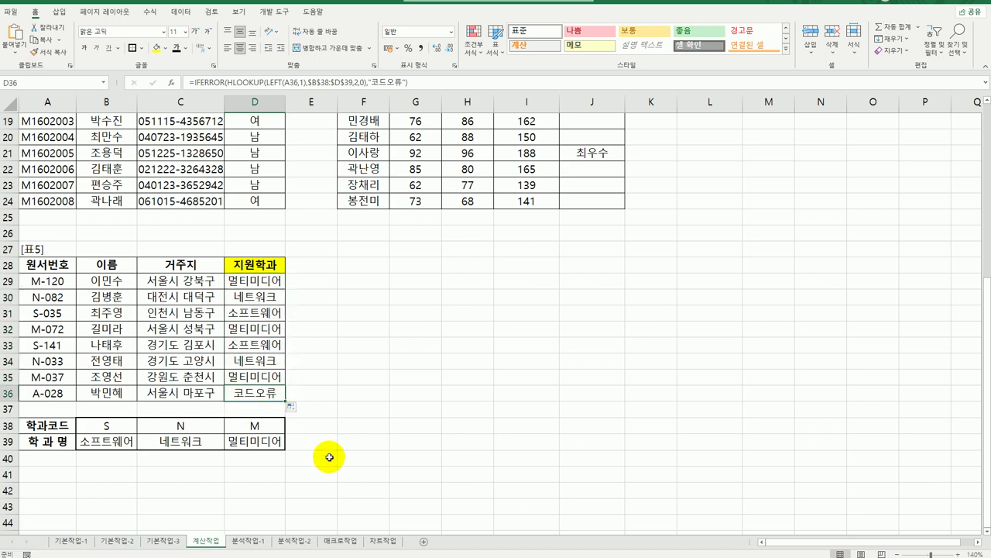
scroll(329, 458, up, 6)
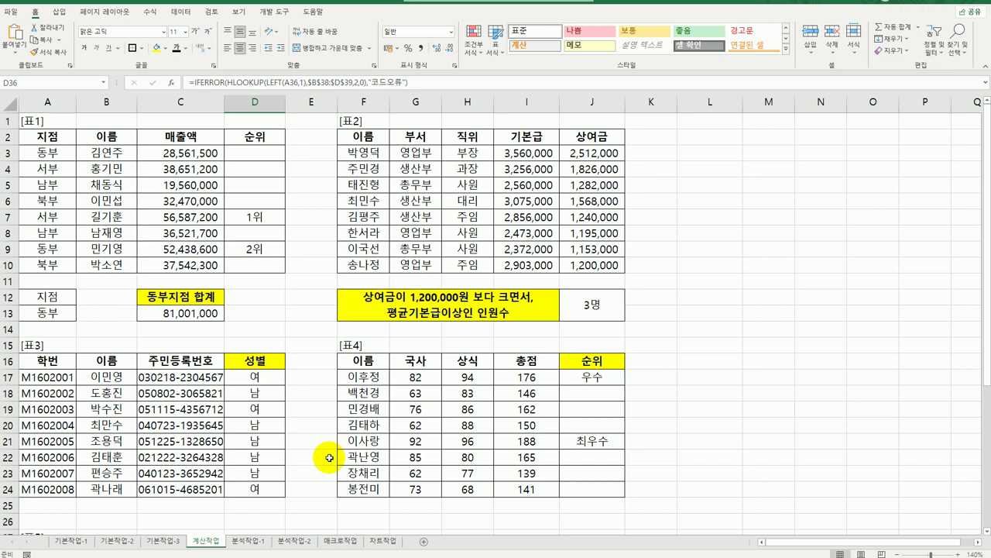
On the 분석작업-1 sheet, define the name 집행률계 for the 집행률 total cell D10.
click(247, 542)
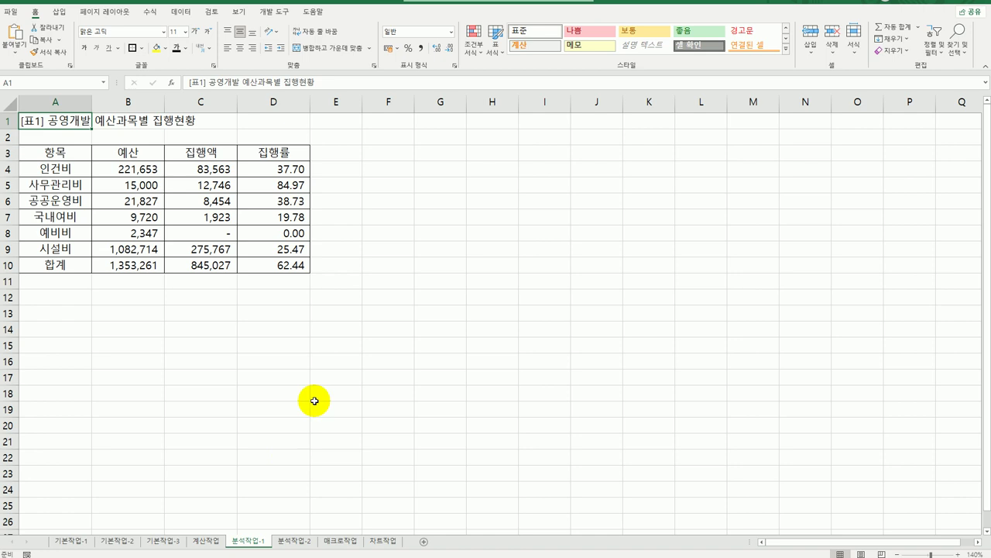
click(295, 266)
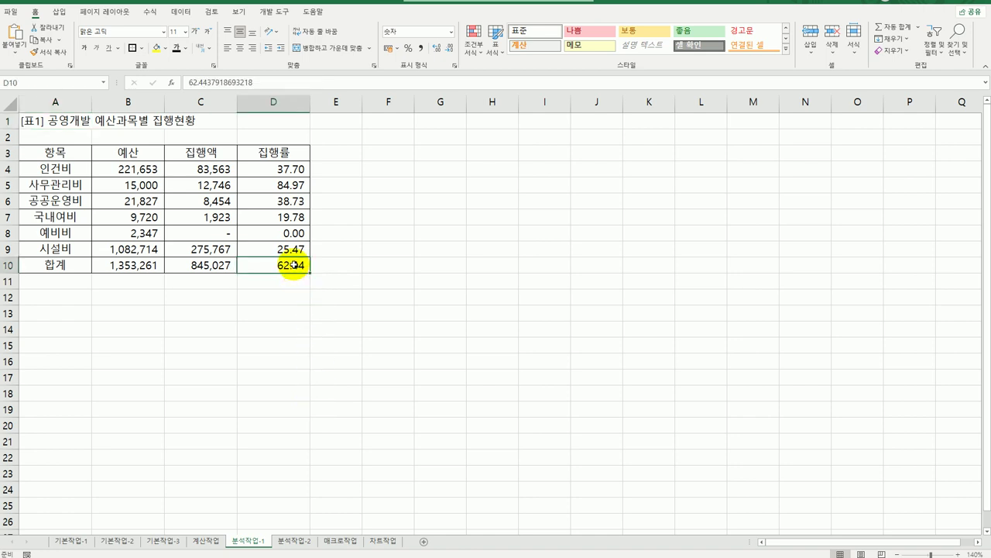
click(62, 79)
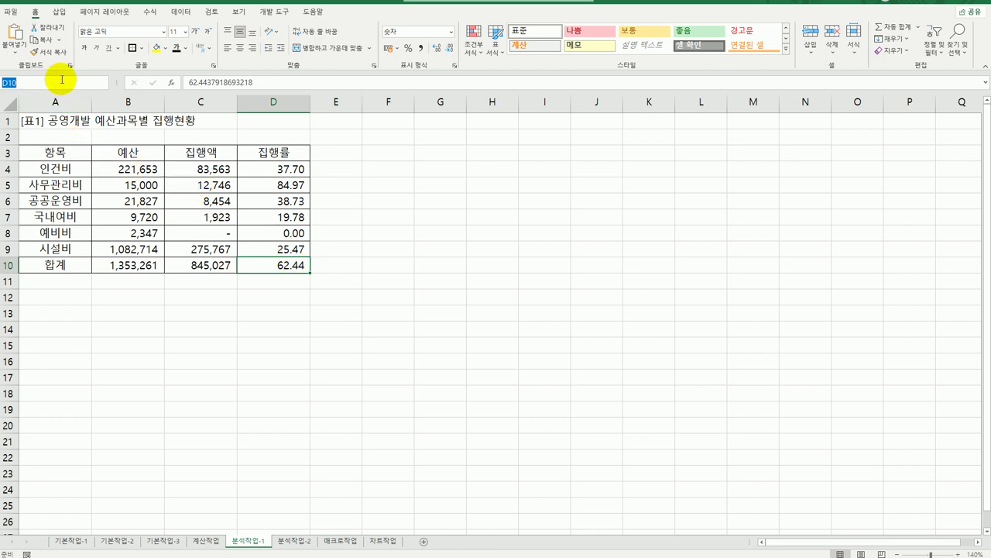
text(집ㅎ)
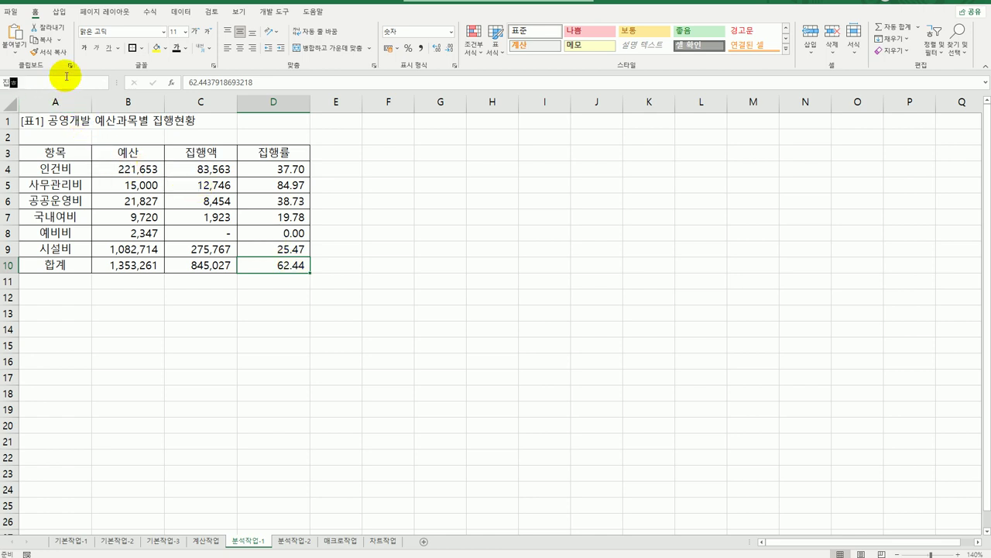
text(률계)
Define the name 집행액합계 for the 집행액 total cell C10.
click(191, 264)
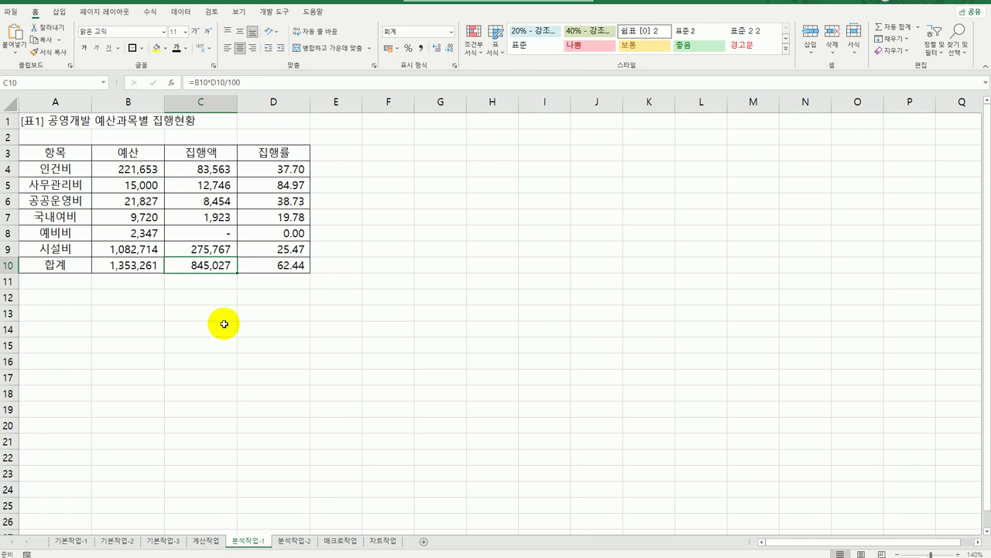
click(35, 82)
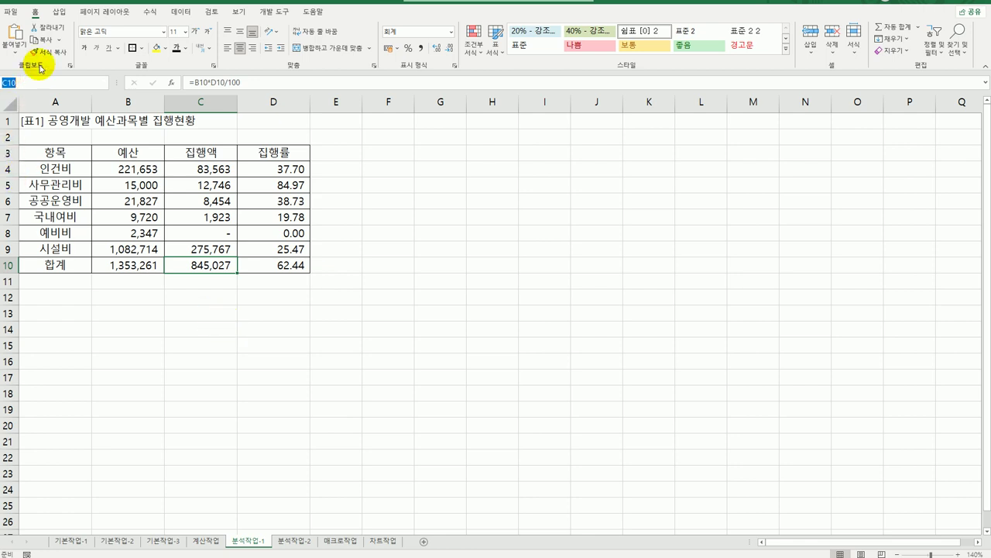
text(집행액합계)
key(Return)
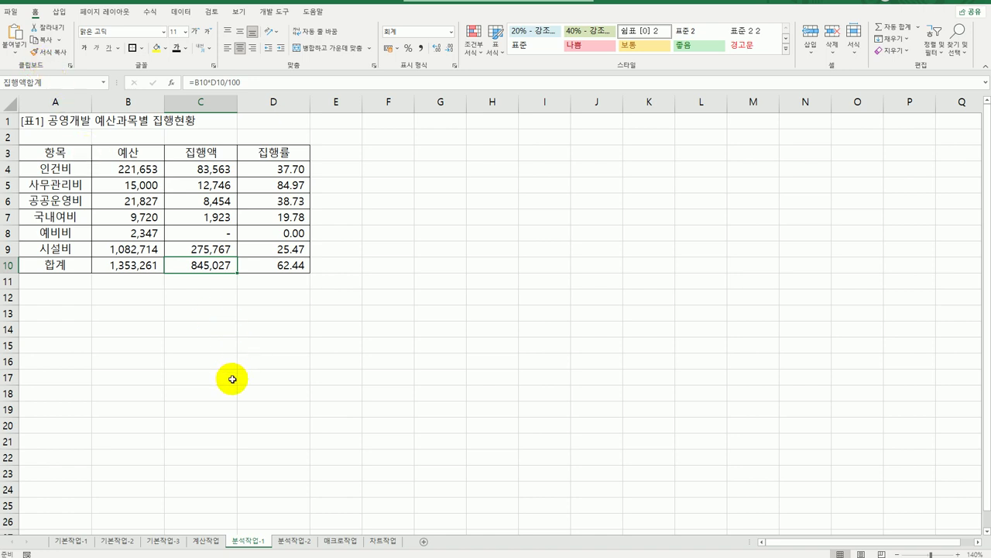
Add a scenario named 비율인상 with changing cell D10, an empty description and 집행률계 set to 80.
click(280, 265)
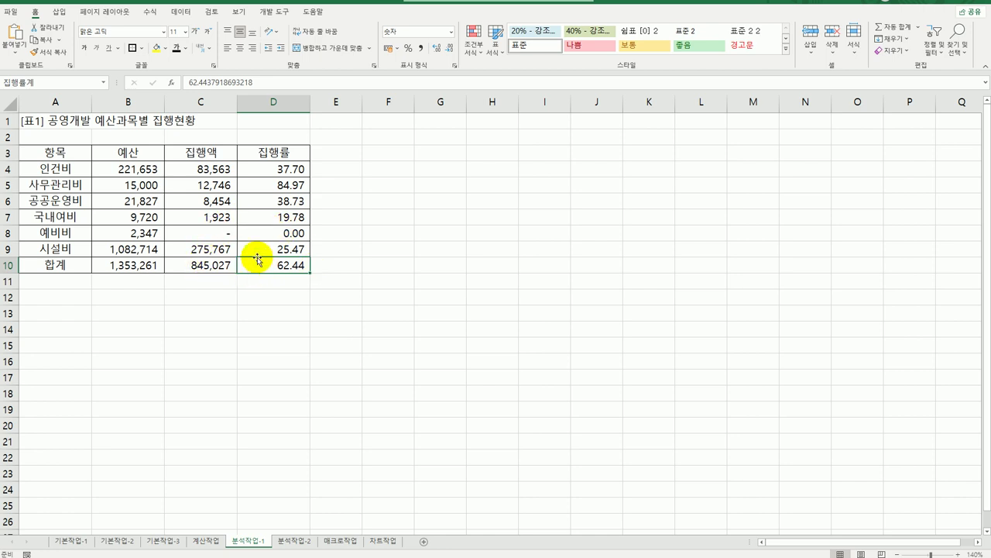
click(177, 14)
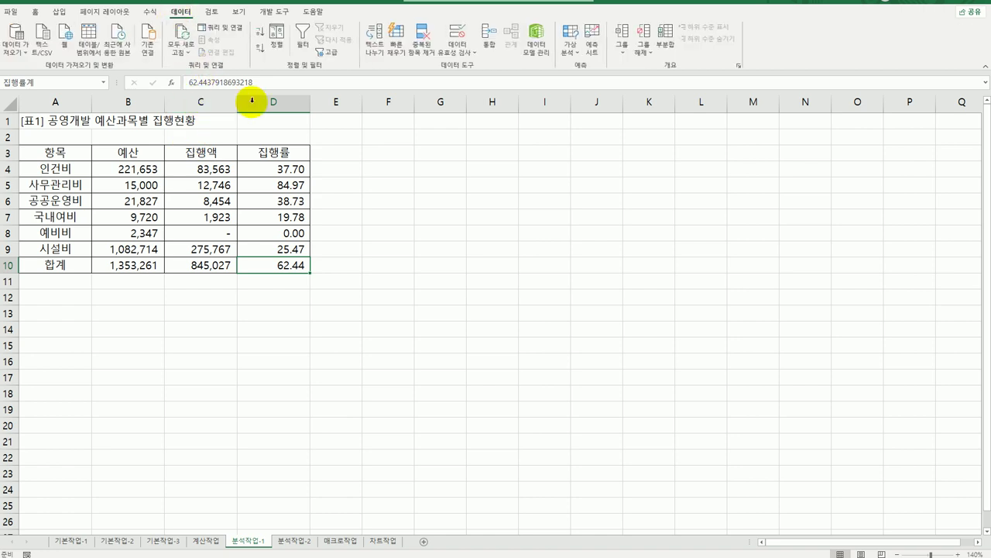
click(571, 52)
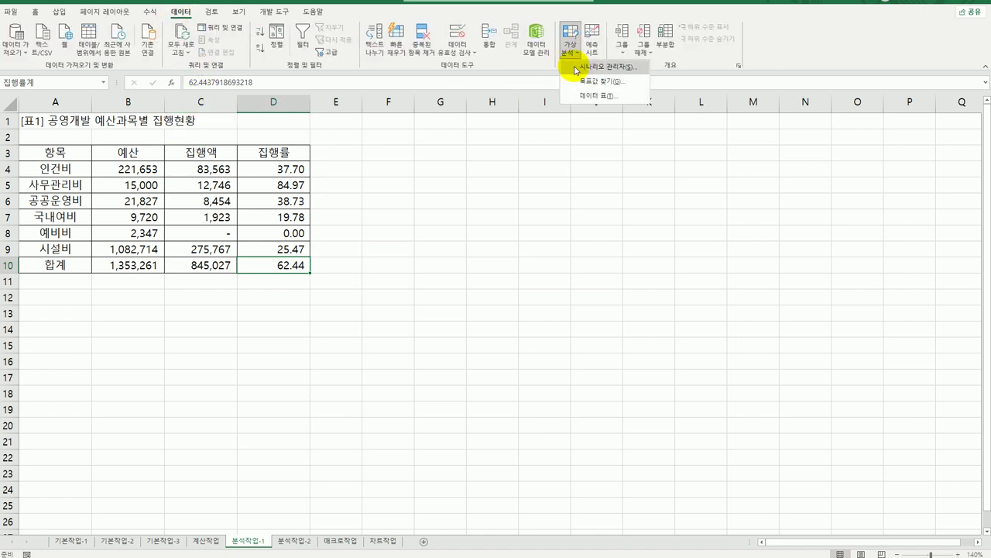
click(577, 68)
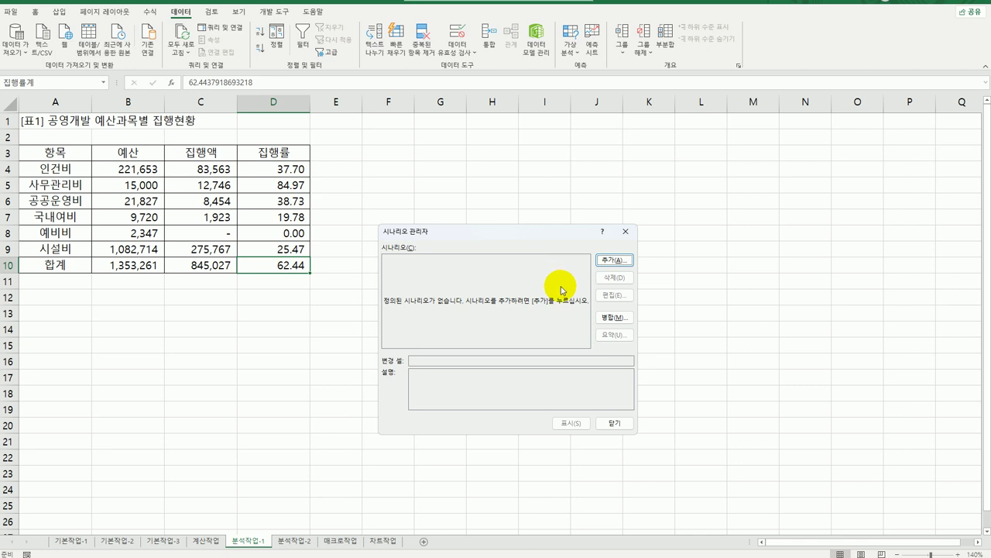
click(613, 261)
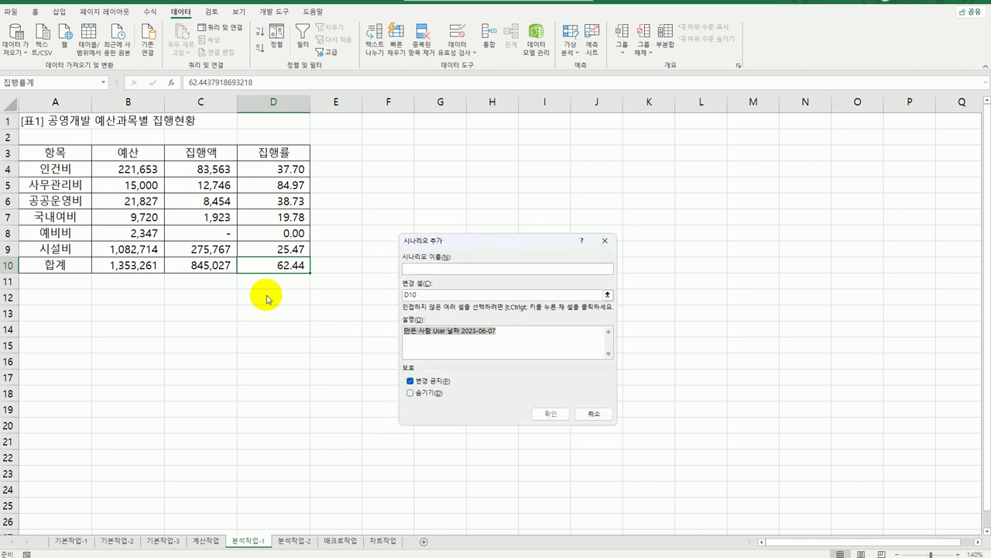
key(Delete)
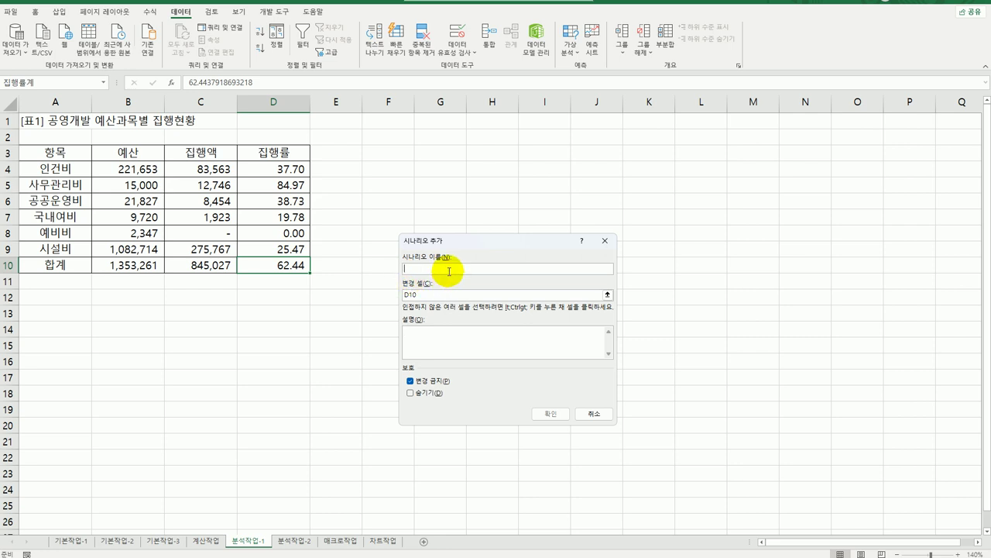
text(비율인상)
key(Tab)
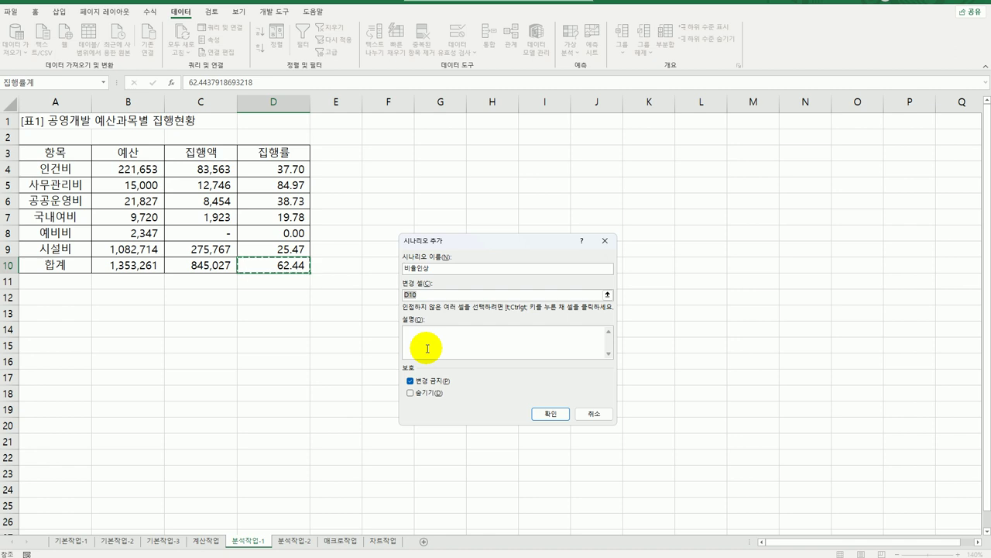
click(552, 414)
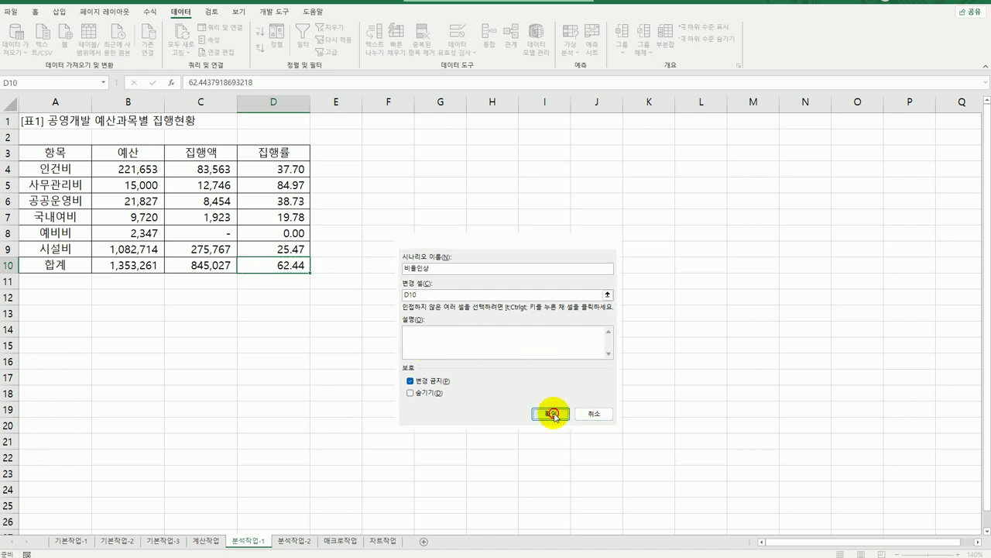
text(80)
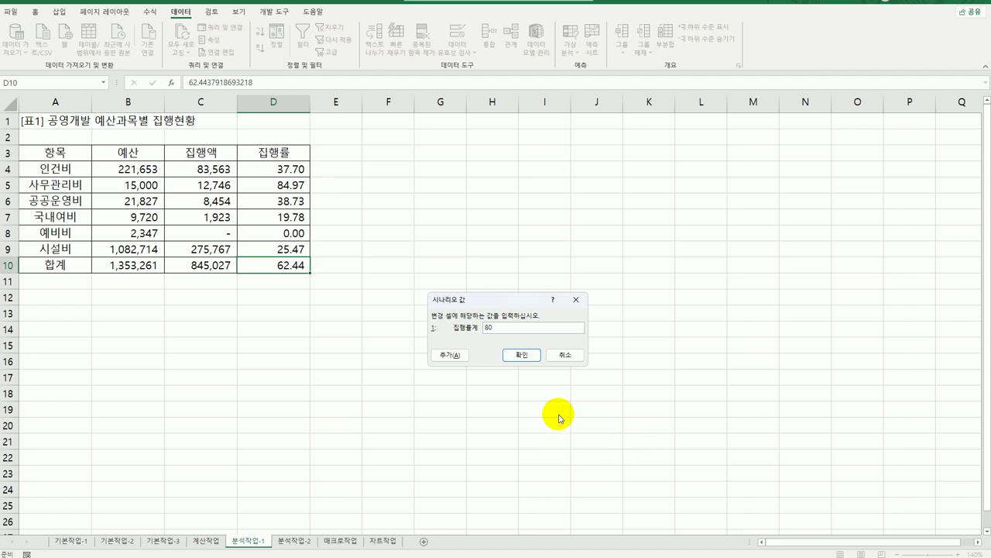
click(449, 355)
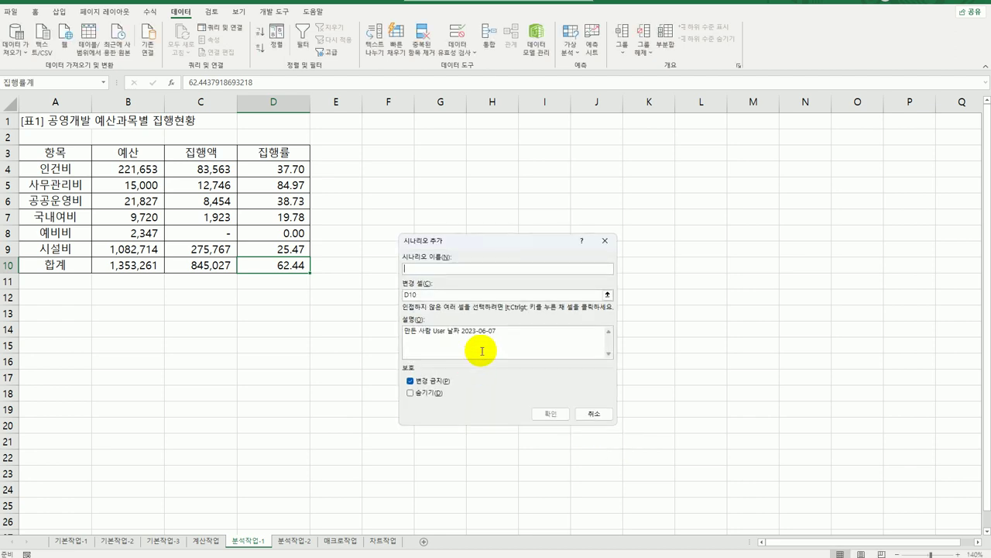
Add a scenario named 비율인하 for changing cell D10, with an empty description and 집행률계 set to 50.
drag(518, 332, 306, 314)
key(Delete)
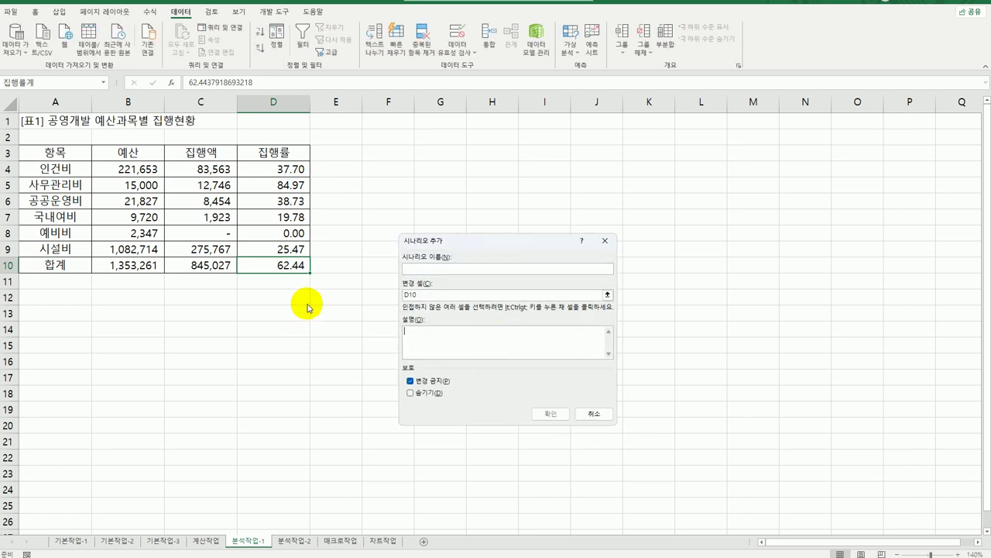
click(457, 268)
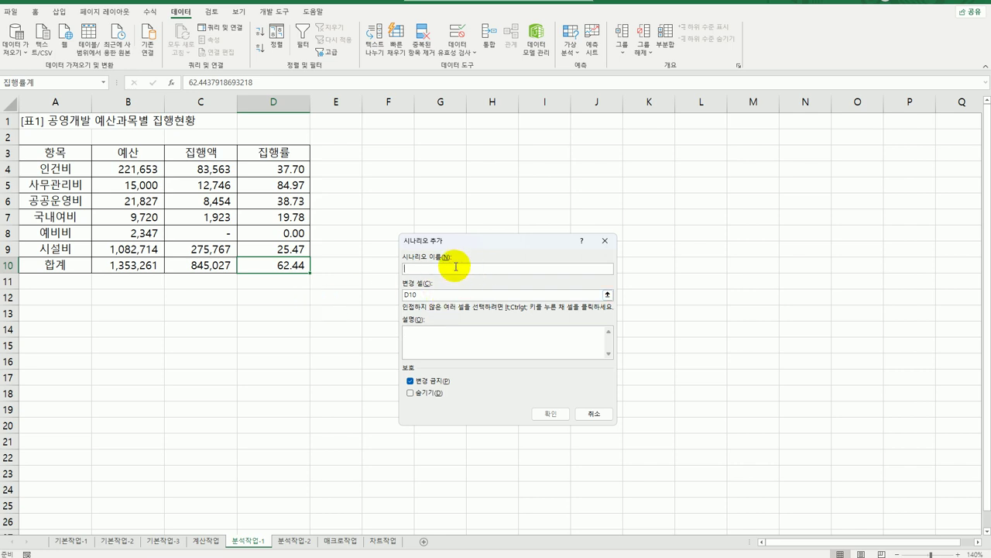
text(비율인하)
click(550, 413)
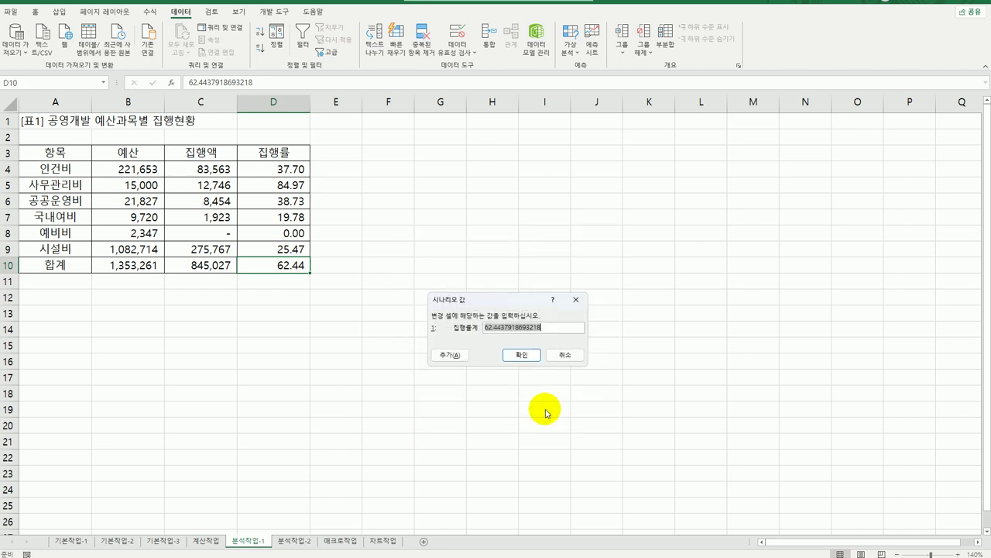
text(50)
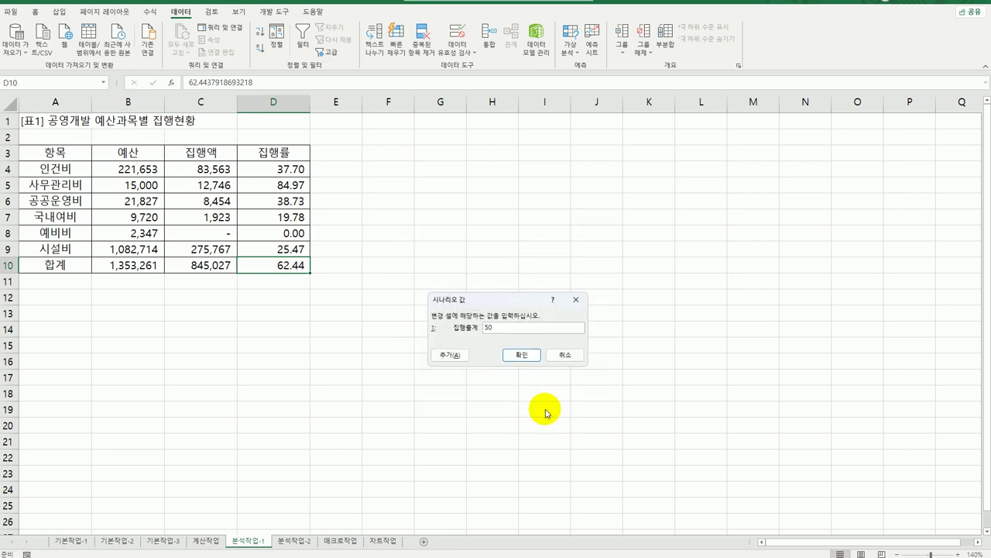
click(517, 357)
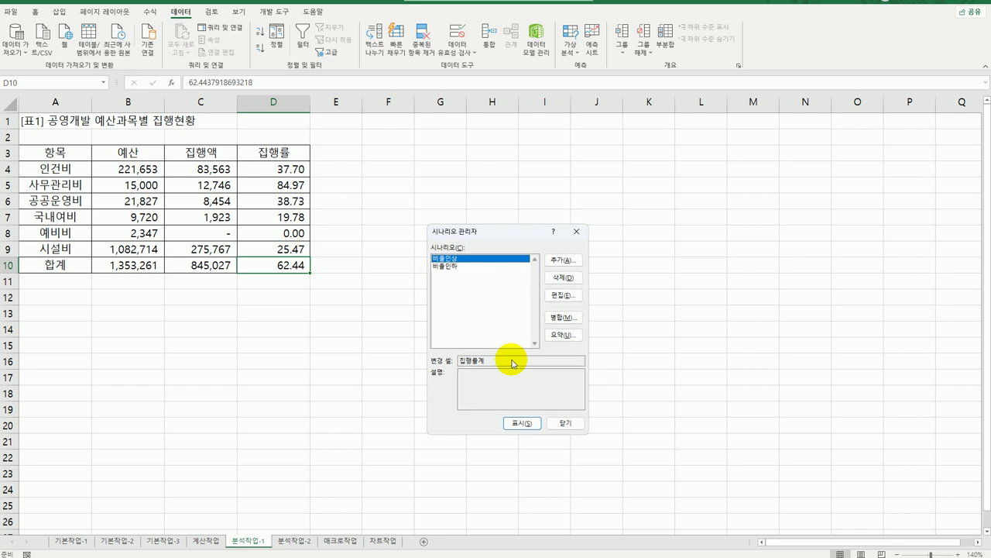
Generate a 시나리오 요약 report from the scenarios with C10 as the result cell.
click(563, 335)
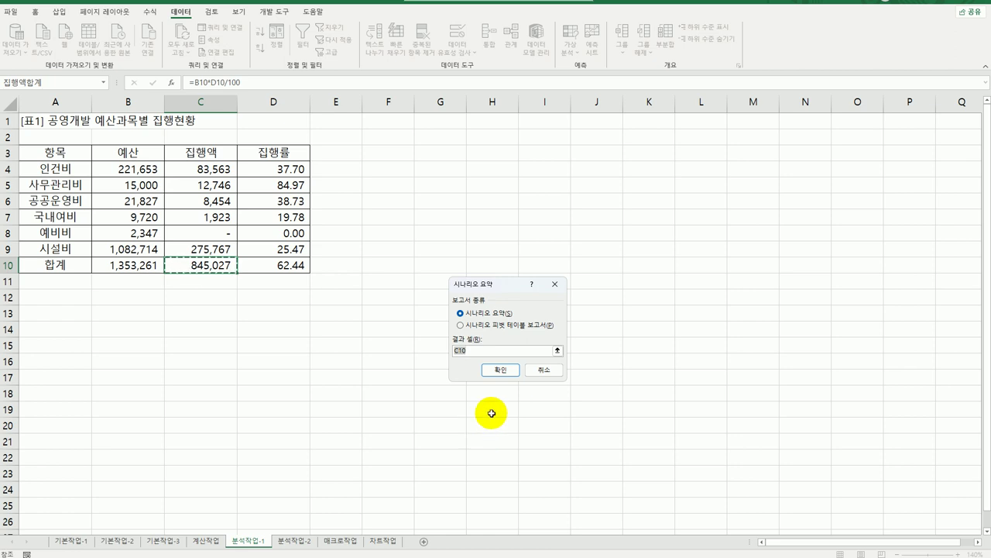
click(510, 370)
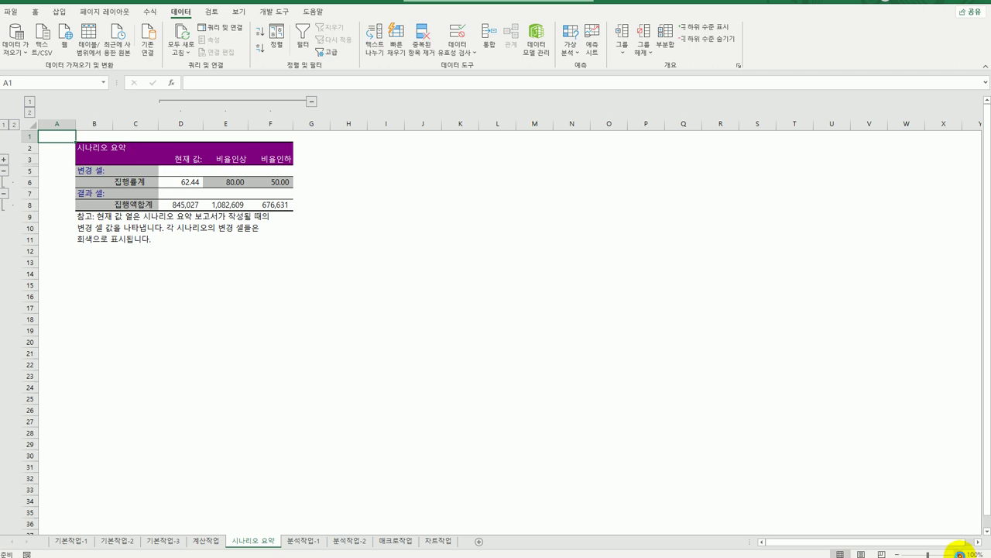
click(961, 554)
click(960, 554)
click(961, 554)
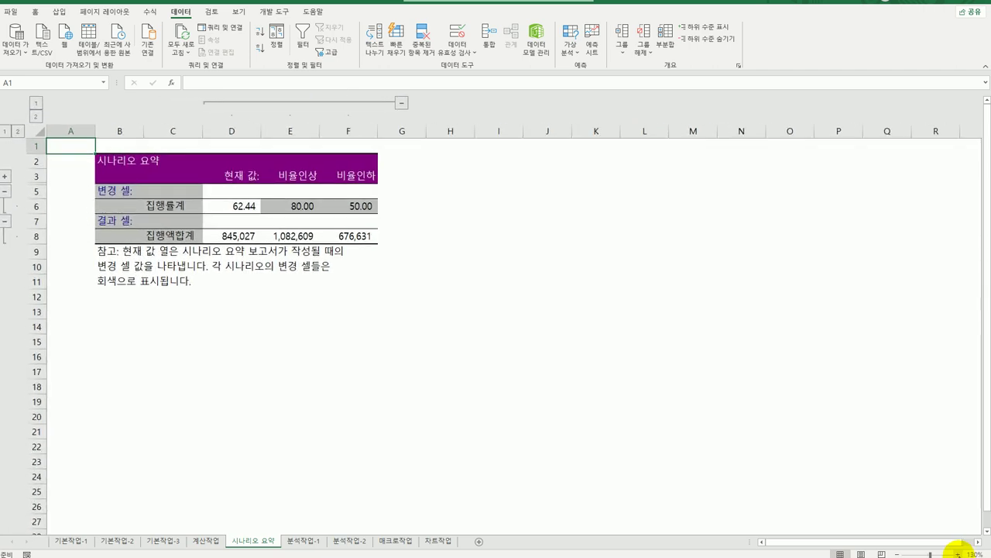
click(961, 554)
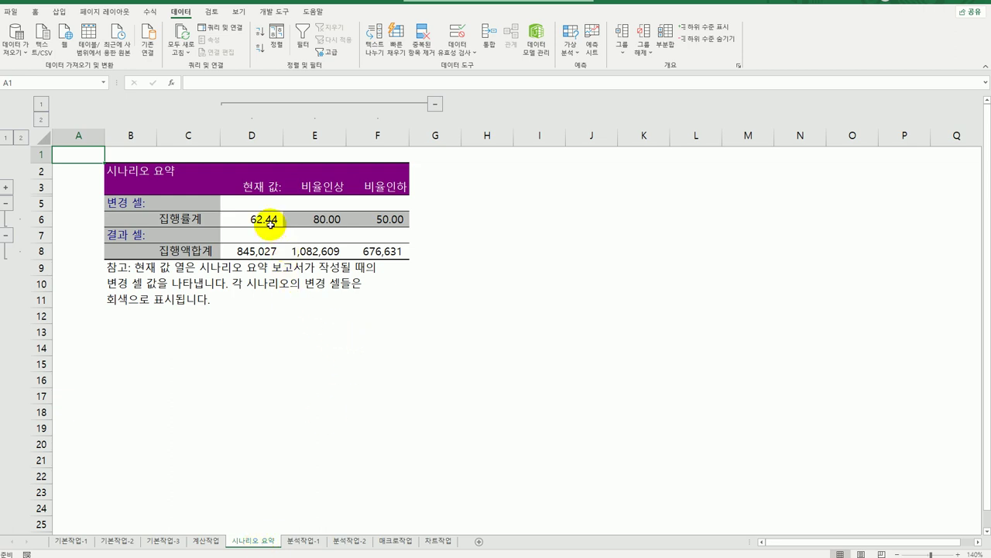
Examine the 집행률계 and 집행액합계 values for the current, 비율인상 and 비율인하 columns in the scenario summary.
click(266, 219)
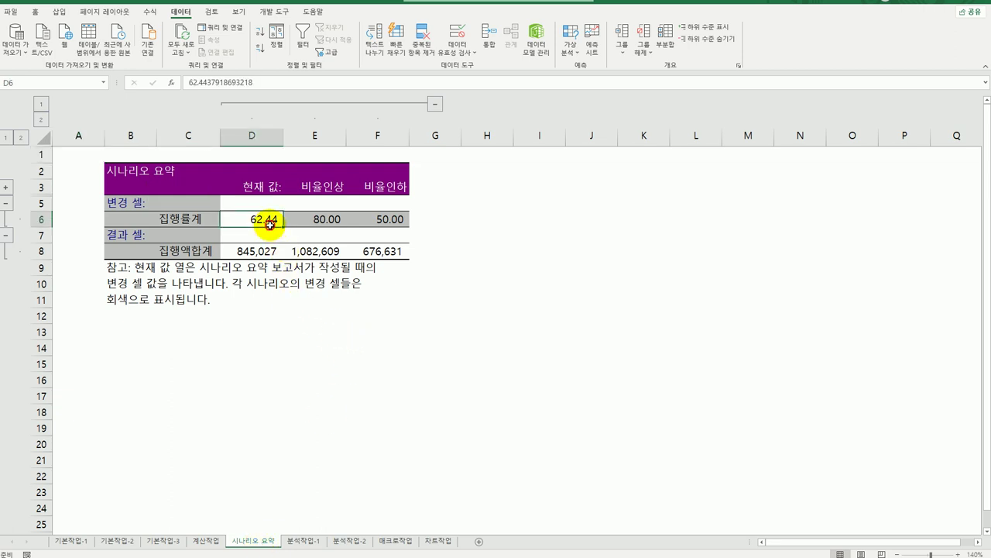
click(335, 220)
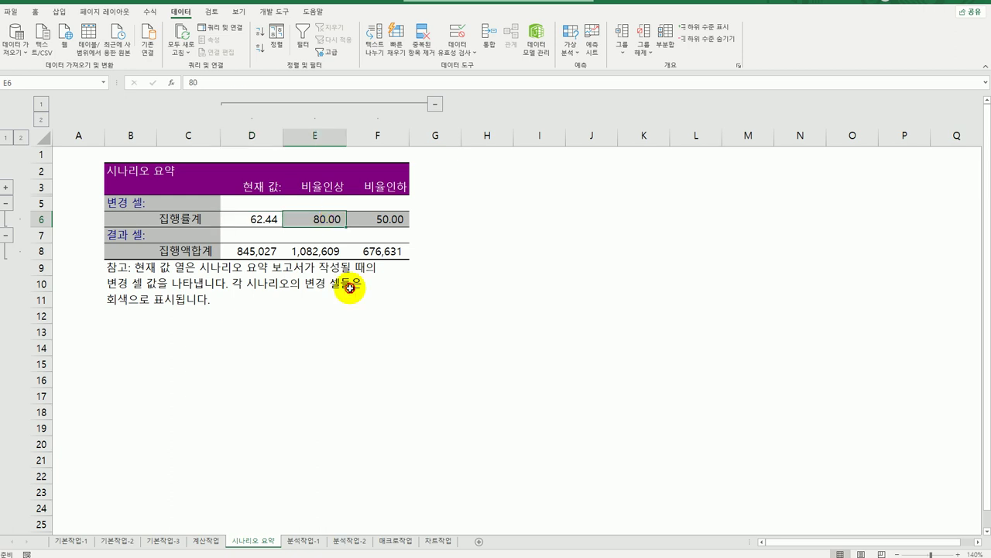
click(384, 220)
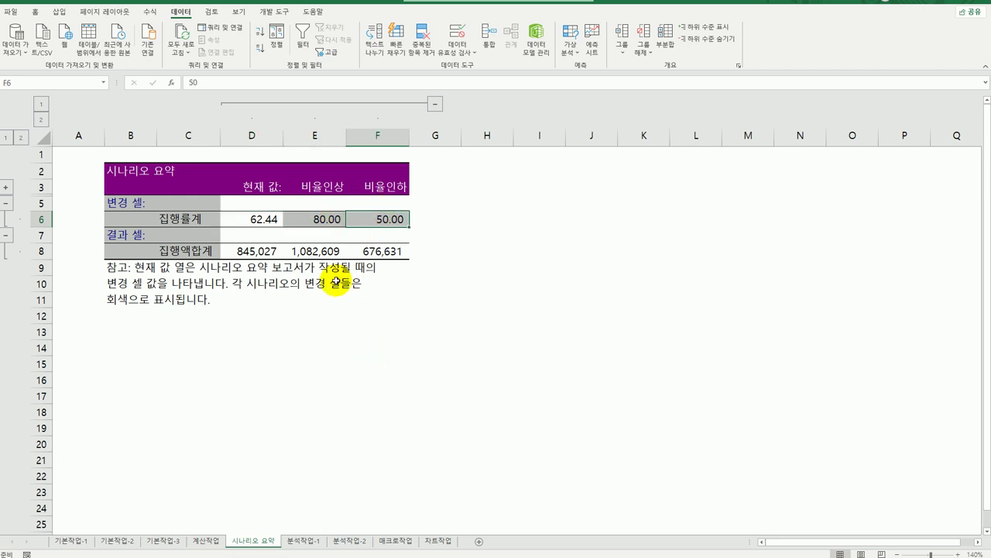
drag(252, 250, 397, 252)
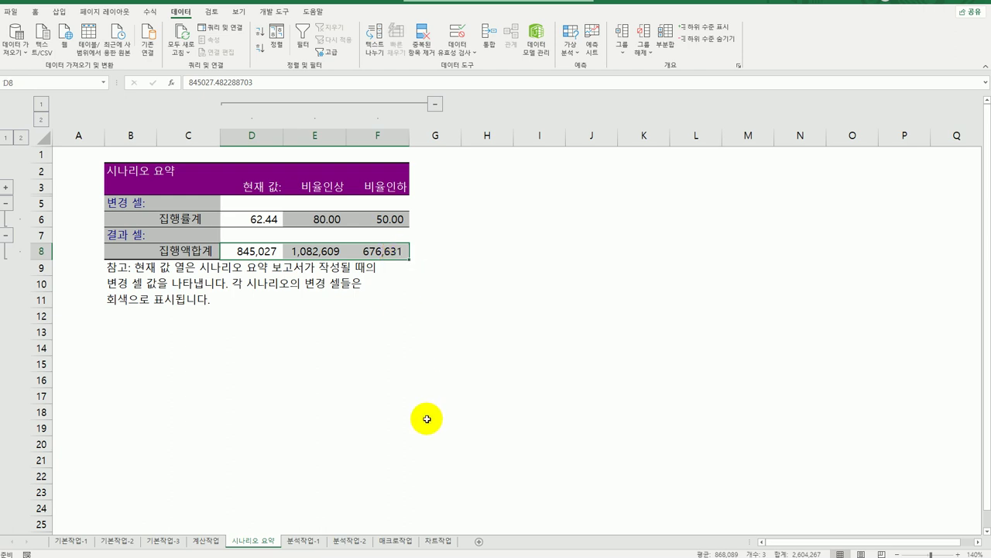
click(426, 419)
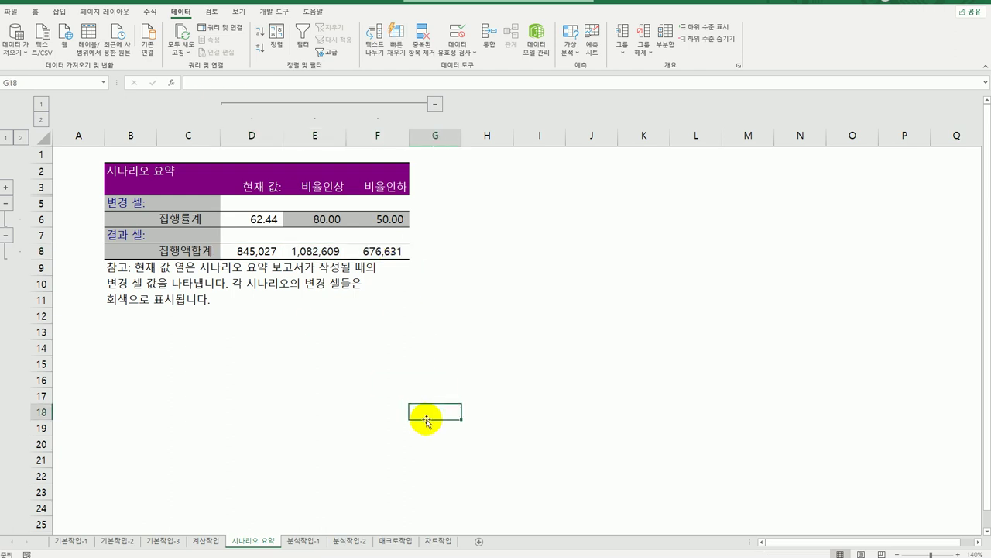
On the 분석작업-2 sheet, start sorting the member table by 포지션 cell values using a custom list order.
click(354, 541)
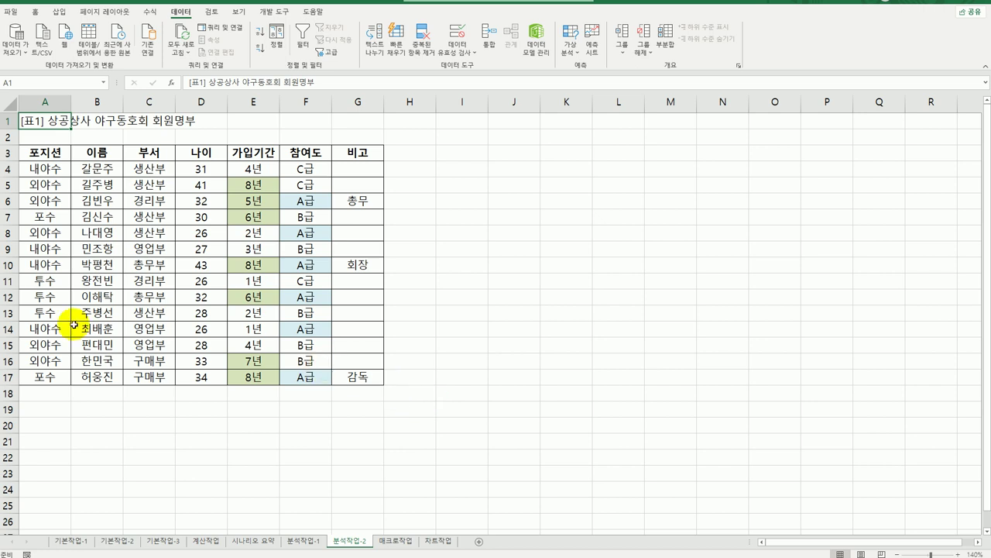
click(51, 151)
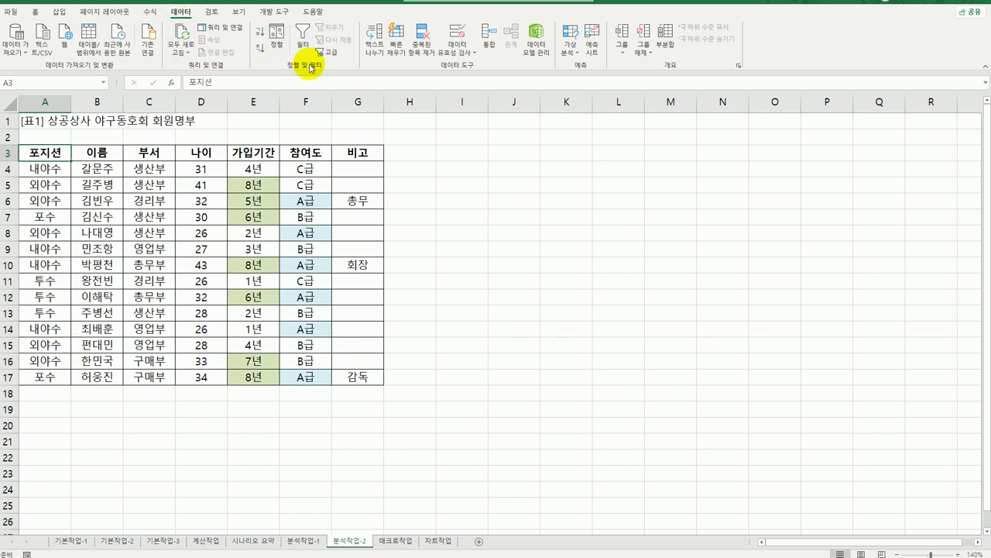
click(273, 37)
drag(451, 275, 533, 227)
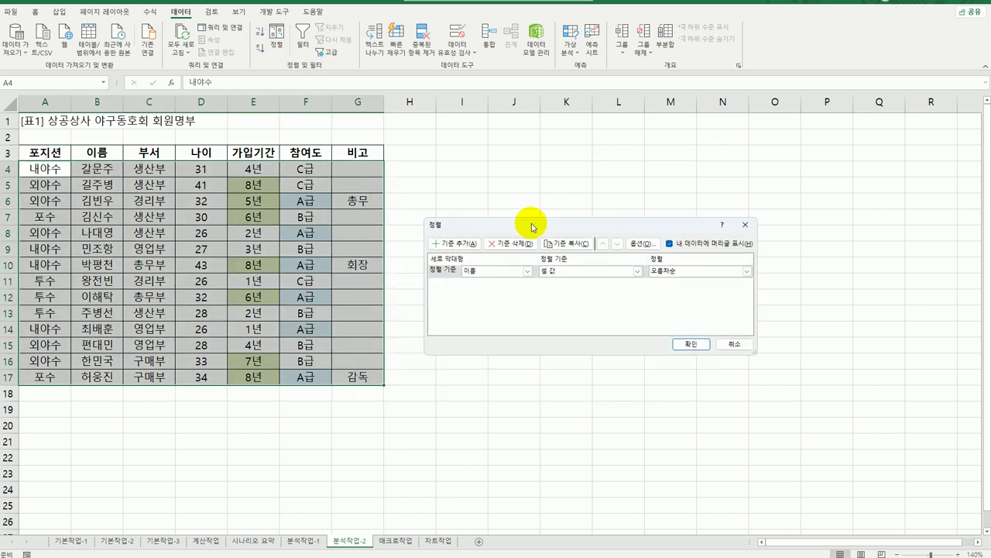
click(527, 271)
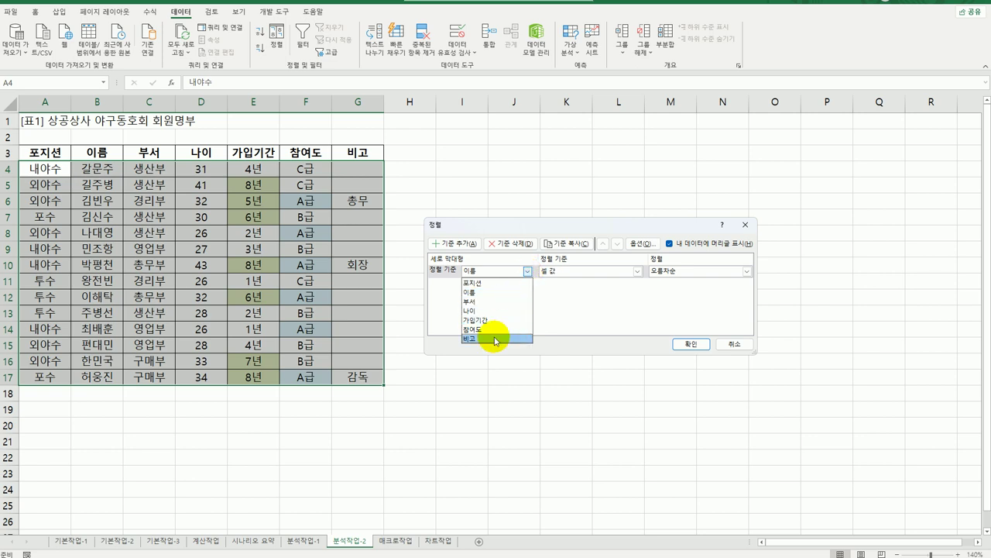
click(486, 283)
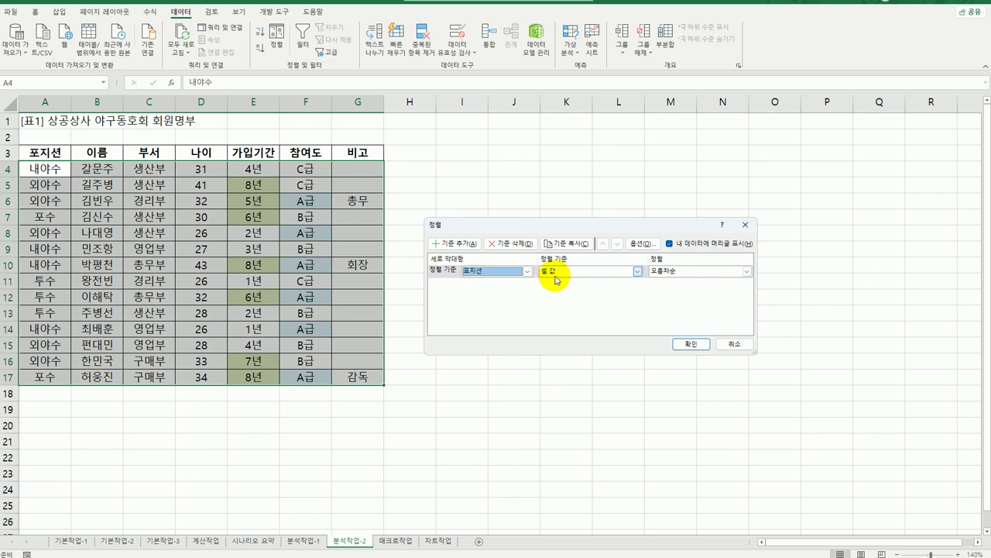
click(689, 272)
click(682, 301)
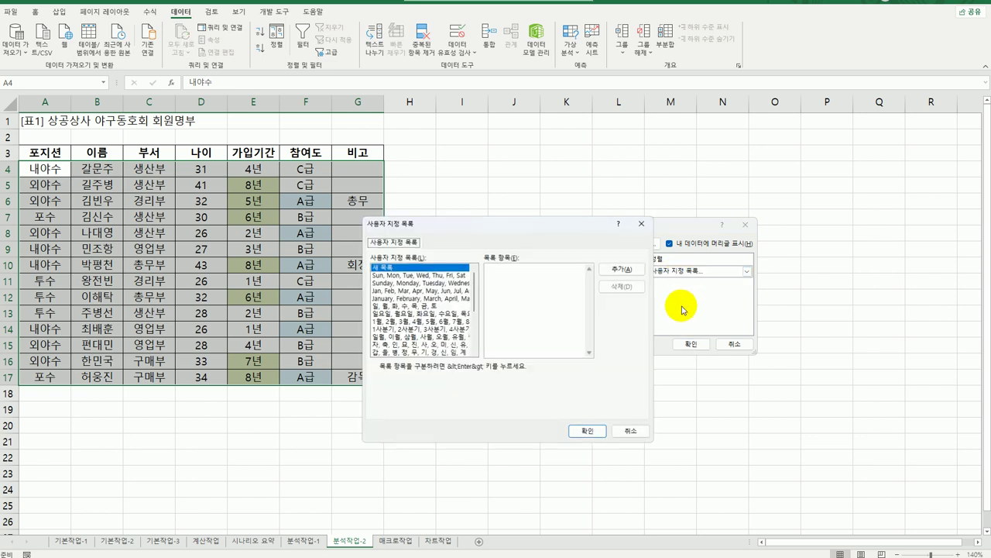
Enter the custom list 투수, 포수, 내야수, 외야수 and apply it as the 포지션 sort order.
click(495, 282)
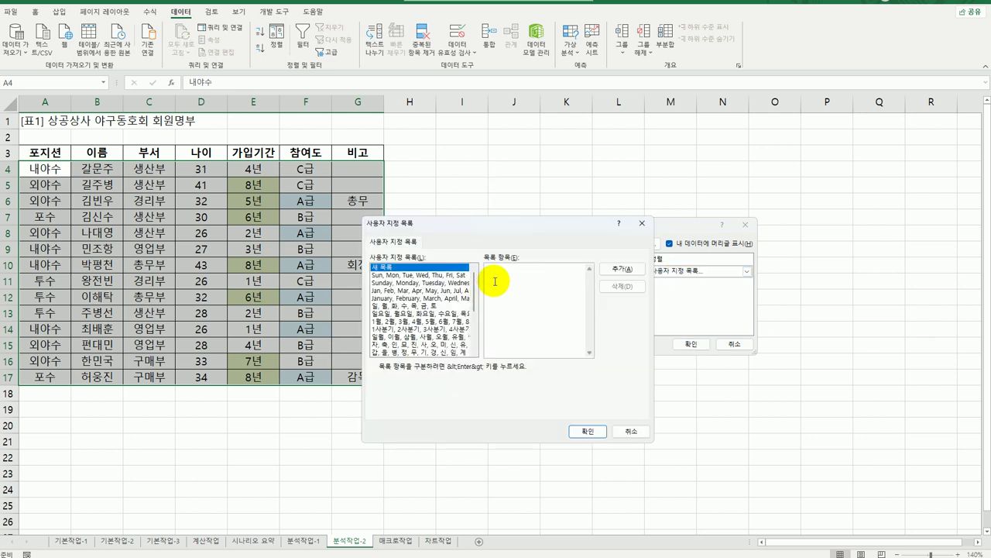
text(투수)
text(외야)
text(수)
click(614, 272)
click(614, 273)
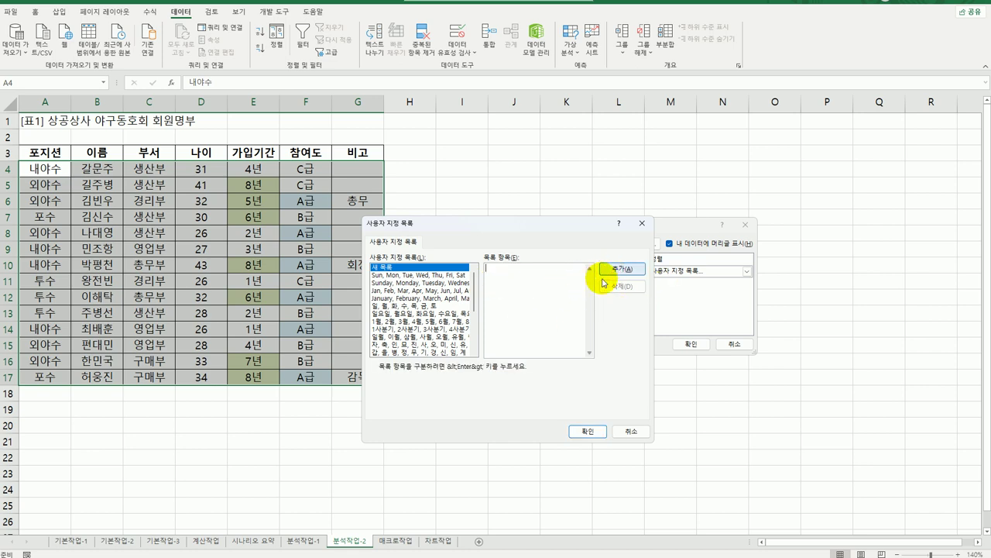
scroll(473, 333, down, 5)
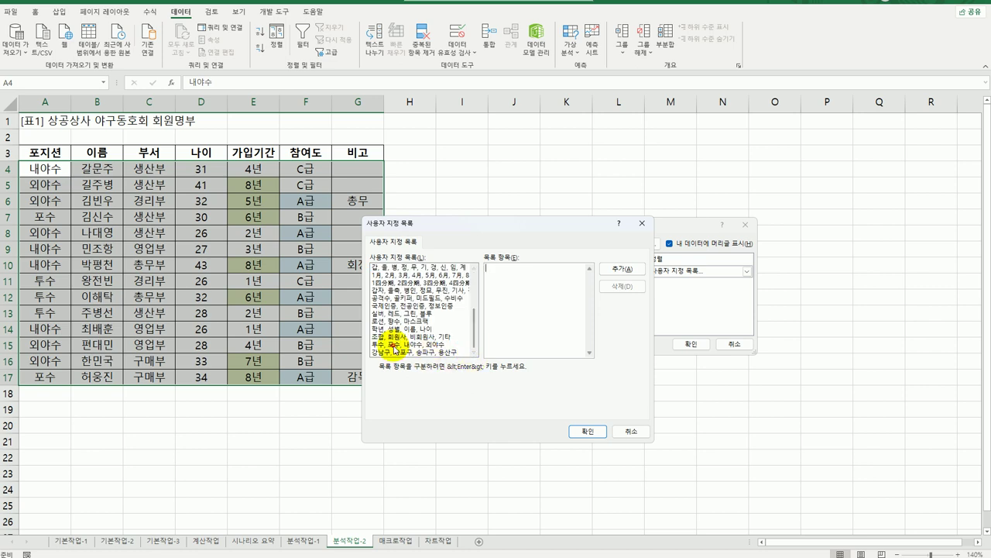
click(396, 344)
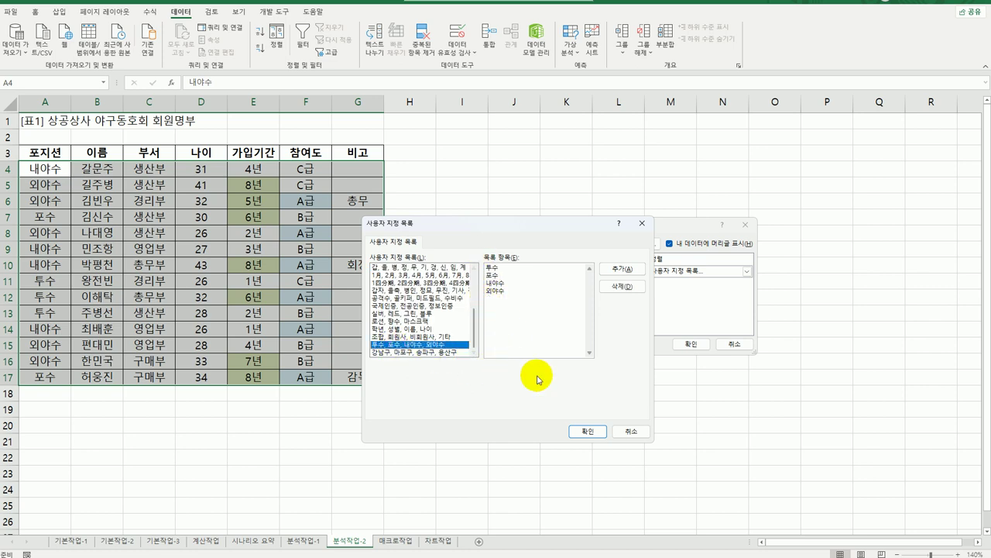
click(604, 434)
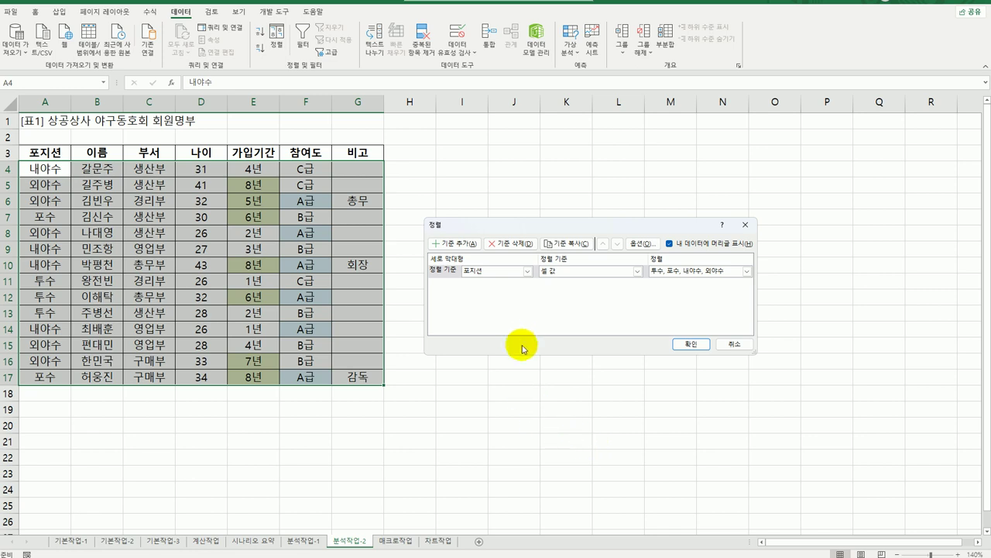
Add a second sort level placing 가입기간 cells with the RGB(216, 228, 188) cell color on top, and run the sort.
click(454, 243)
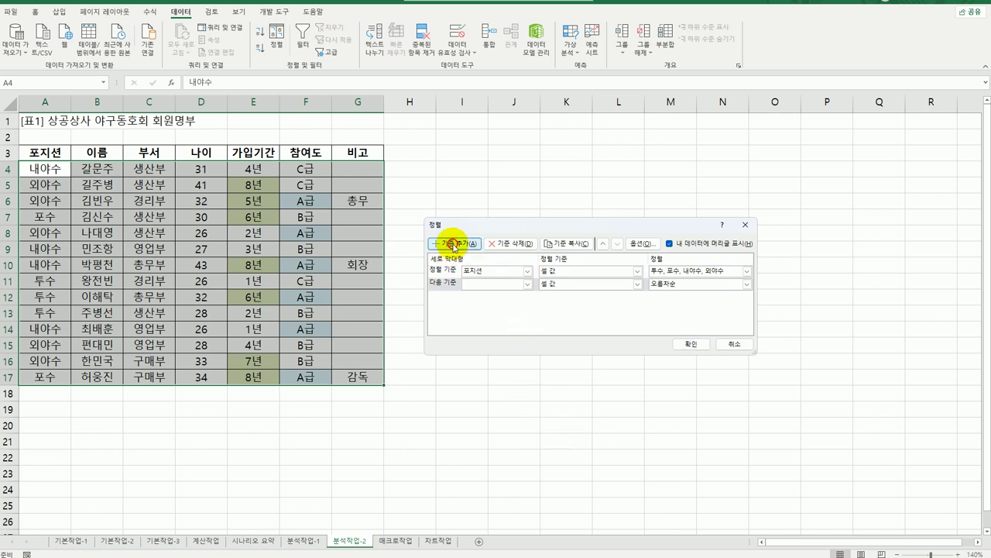
click(527, 285)
click(505, 333)
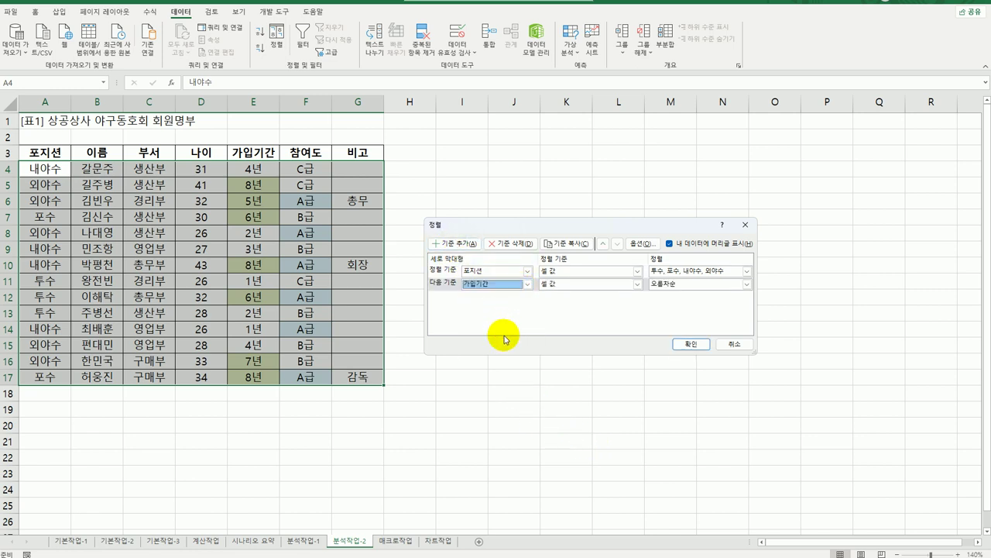
click(638, 284)
click(629, 301)
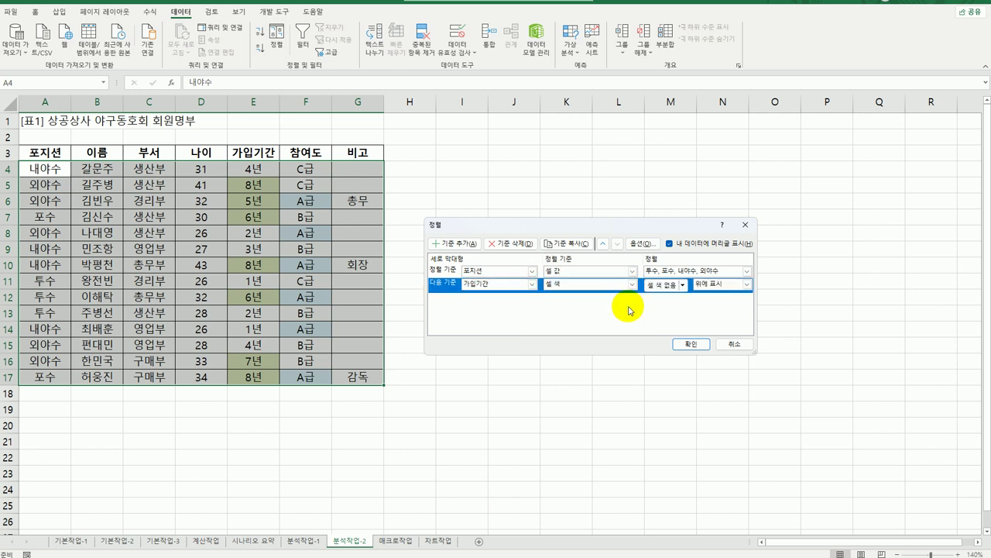
click(682, 285)
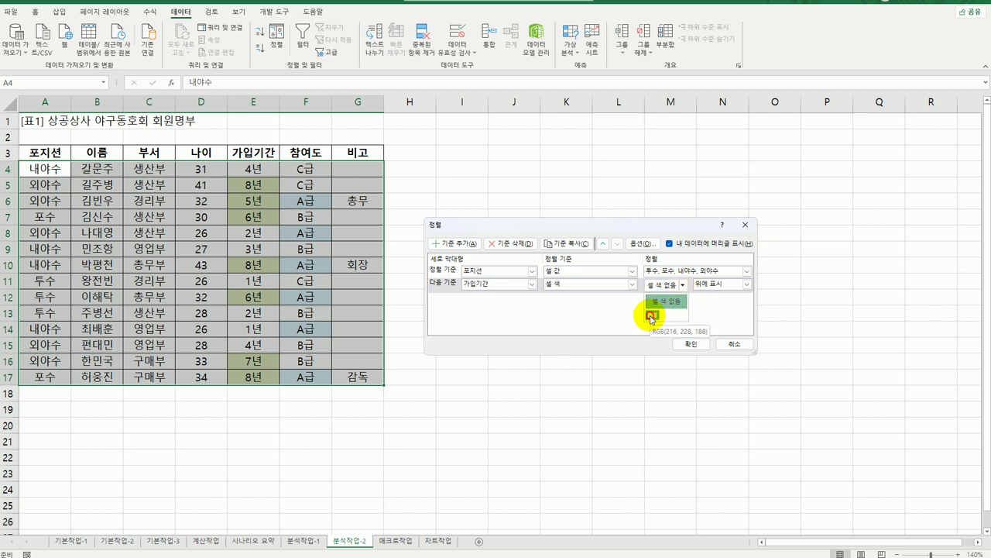
click(652, 316)
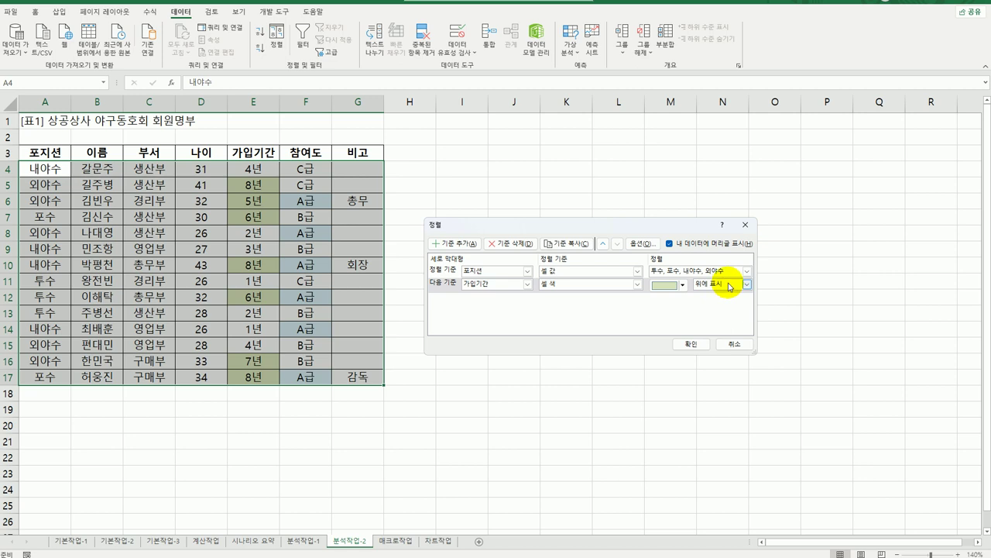
click(700, 345)
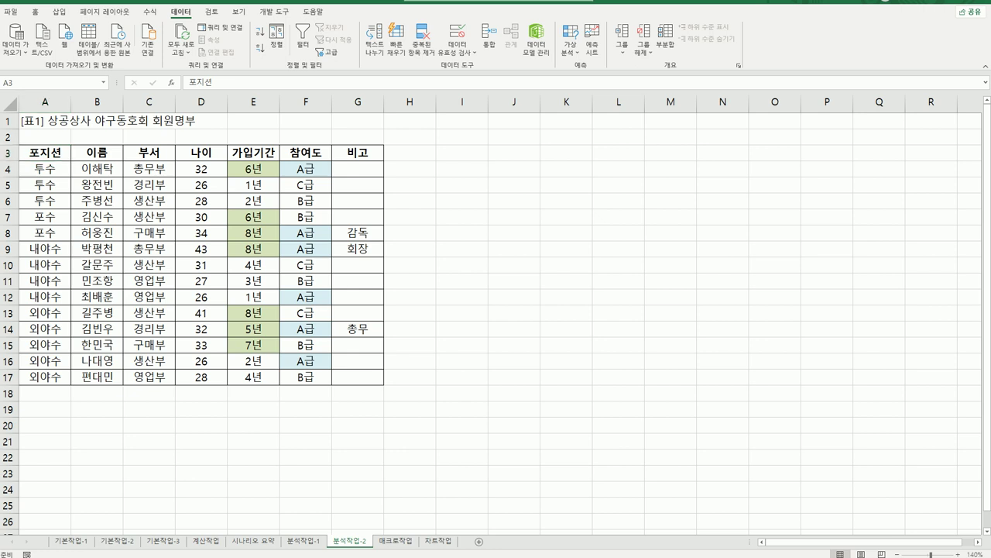
On the 매크로작업 sheet, insert a form control button covering cells C17:D19.
click(396, 541)
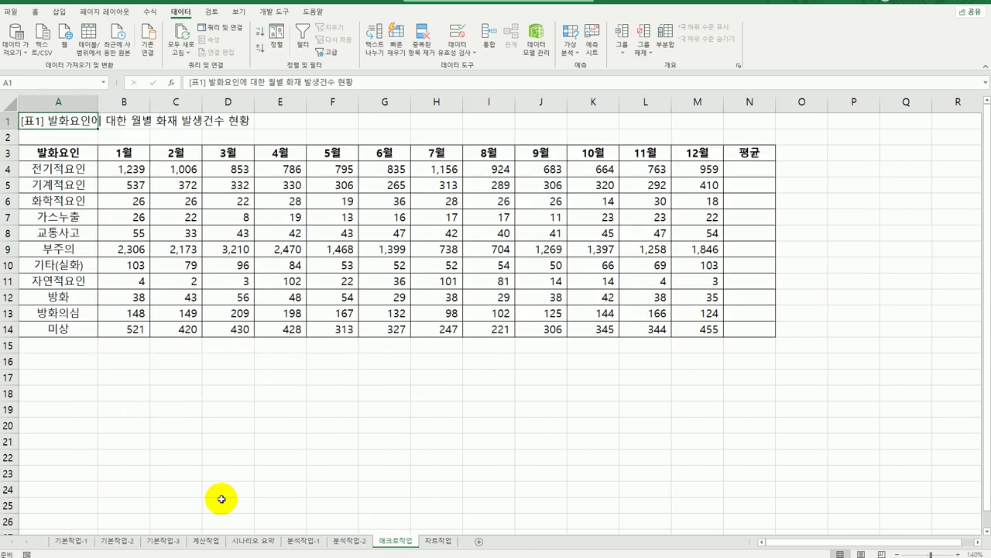
click(223, 474)
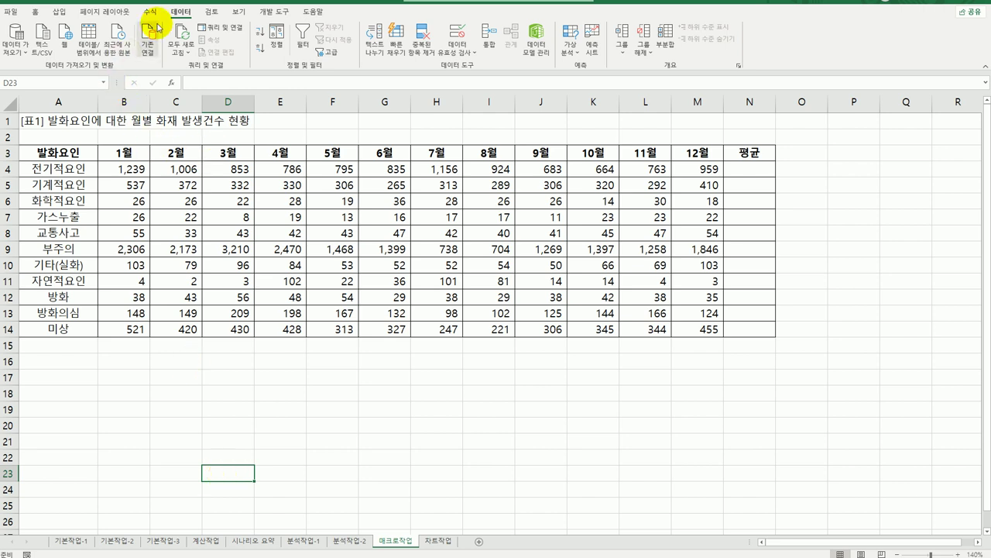
click(260, 13)
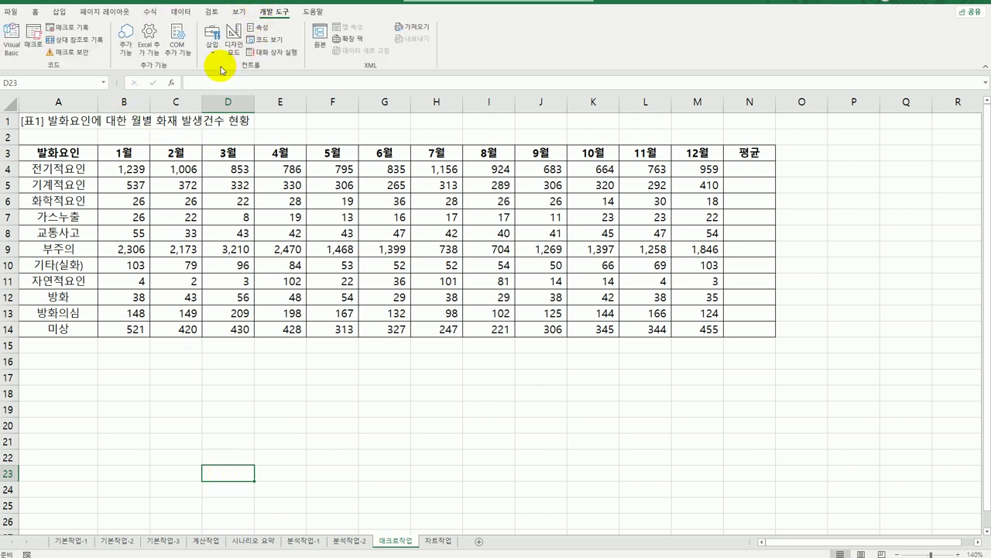
click(210, 43)
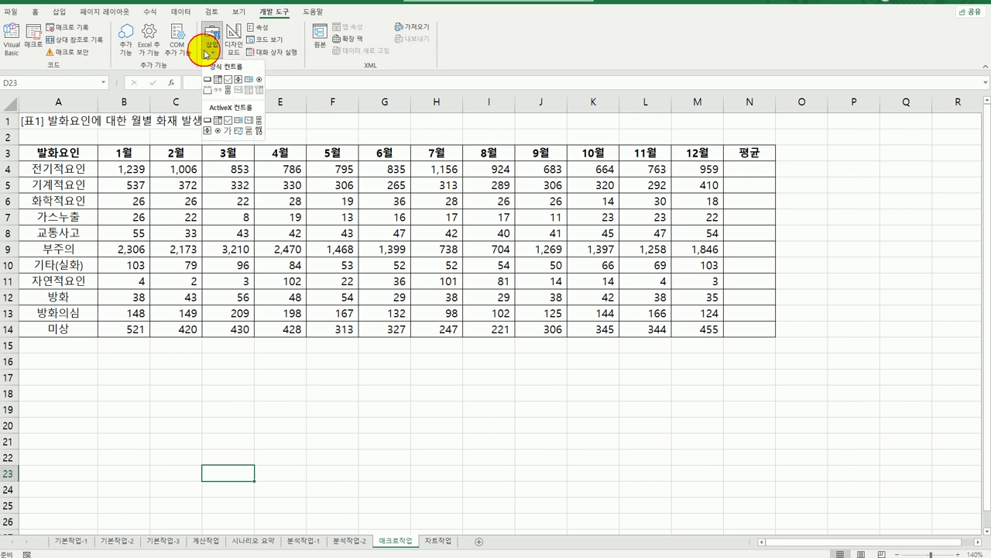
click(207, 81)
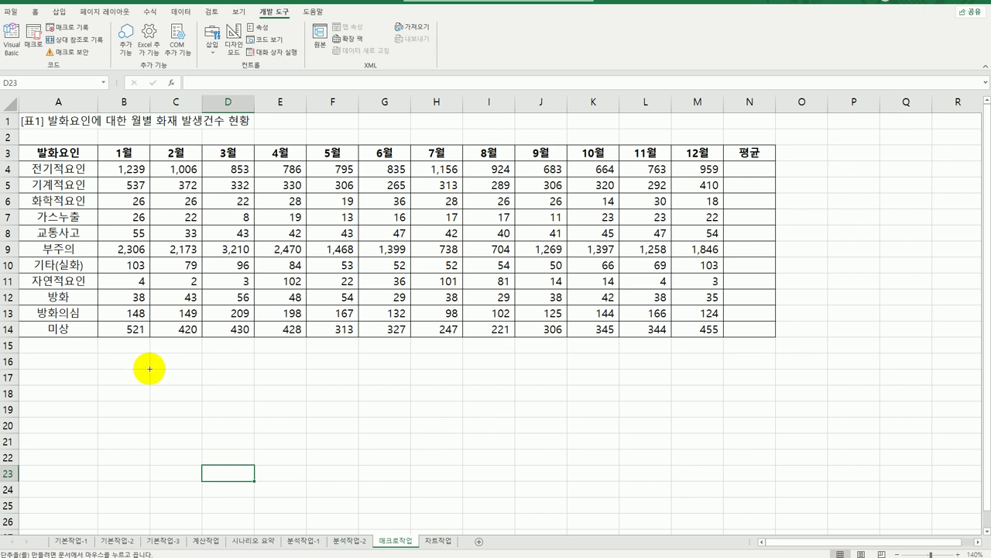
drag(149, 368, 231, 411)
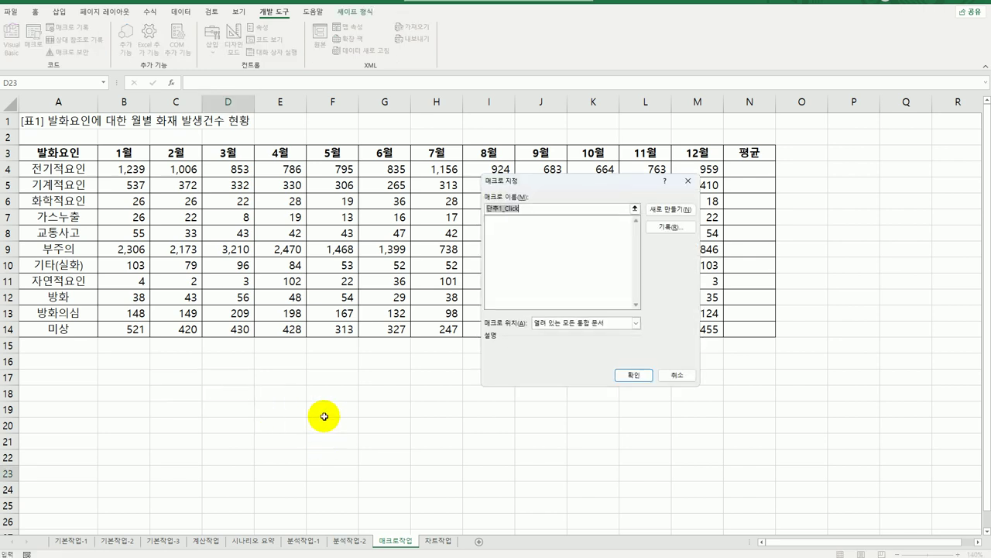
Name the button's macro 평균 and start recording it in the current workbook.
text(평균)
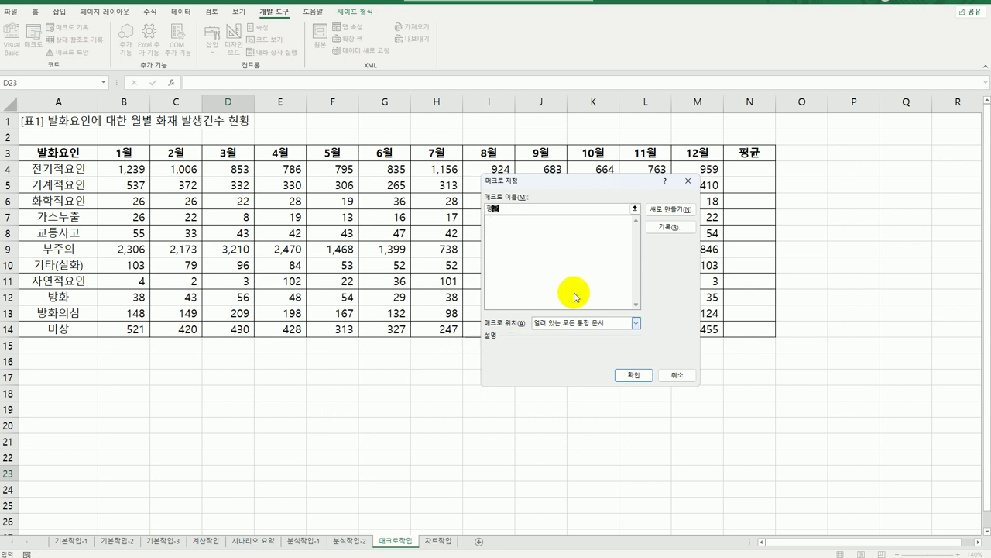
click(660, 227)
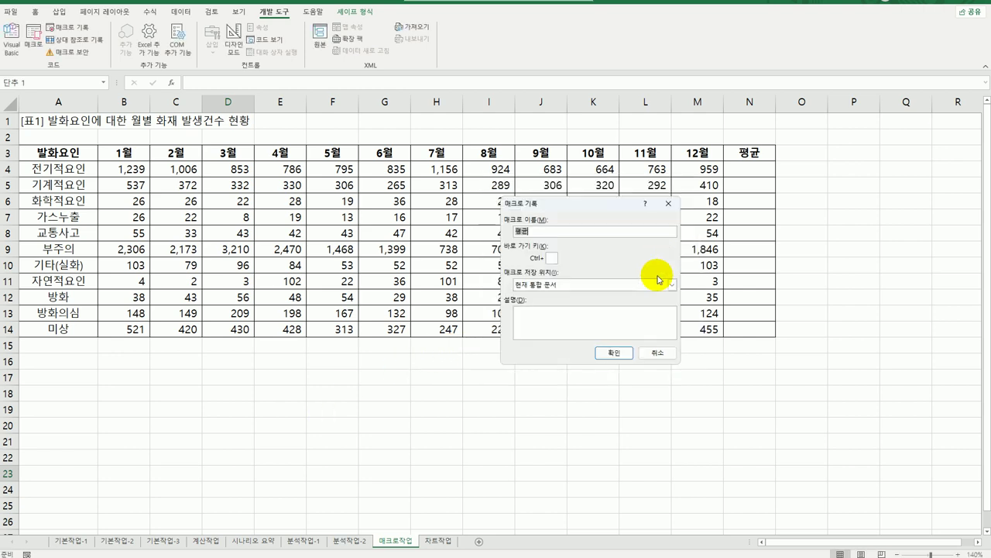
click(613, 352)
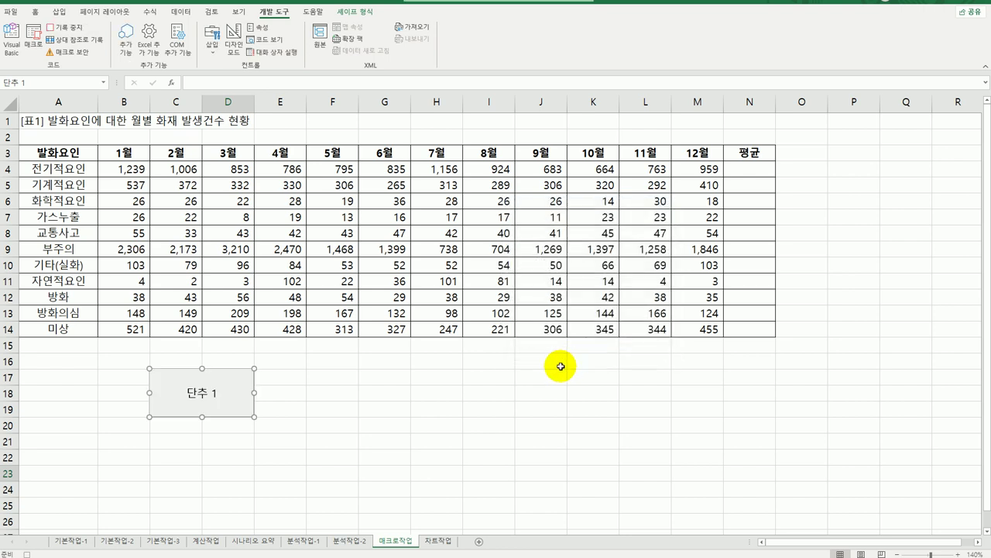
Enter =AVERAGE(B4:M4) in N4 to average the January to December values of 전기적요인.
click(749, 169)
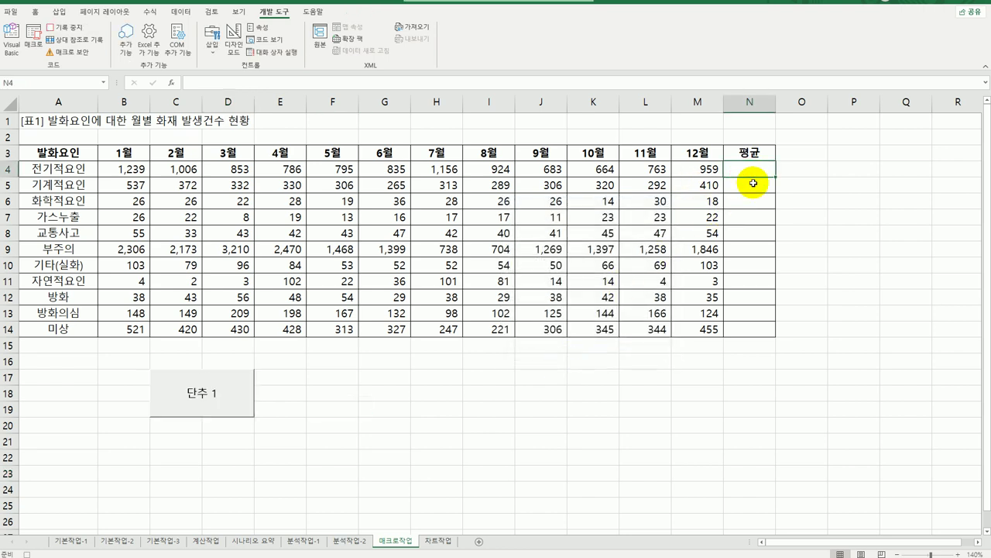
text(=)
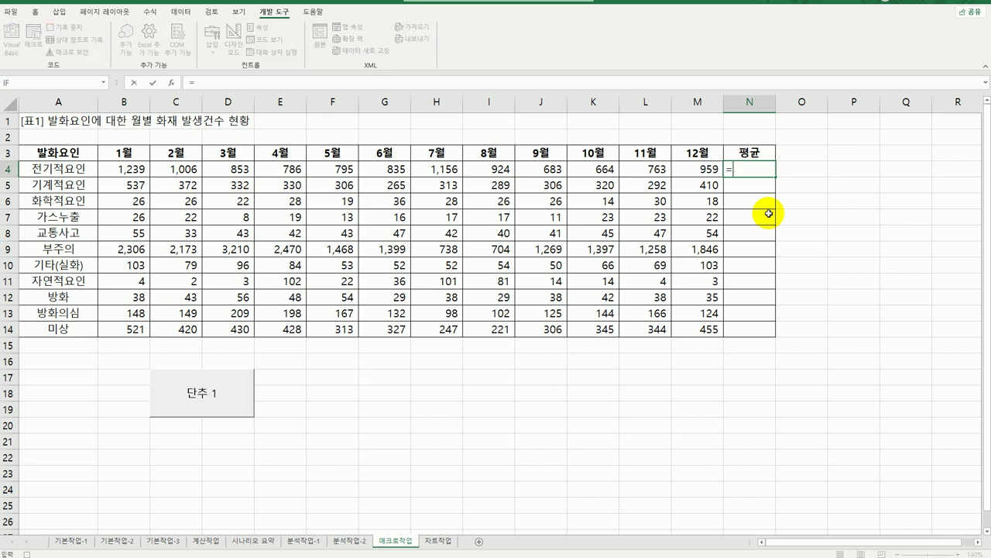
text(av)
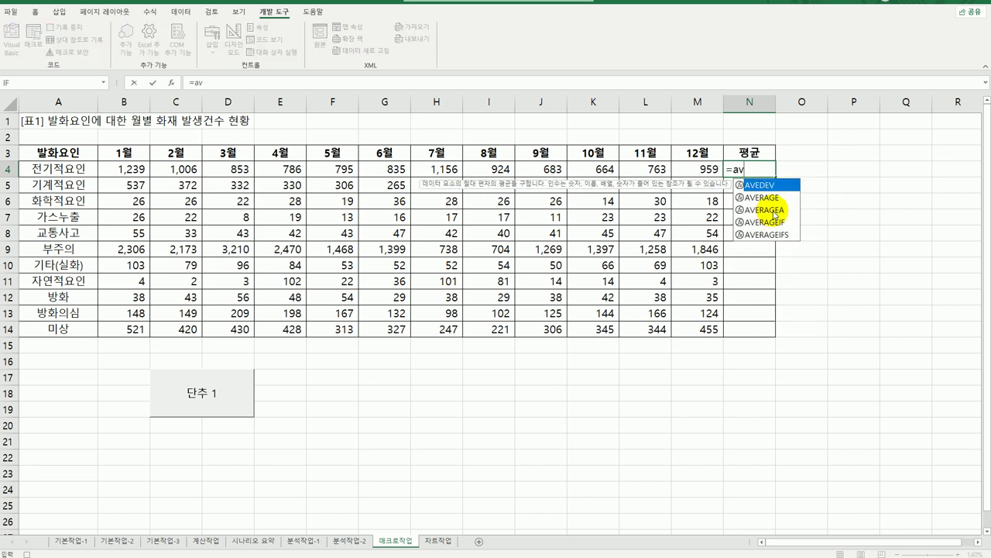
double_click(763, 197)
drag(127, 169, 707, 169)
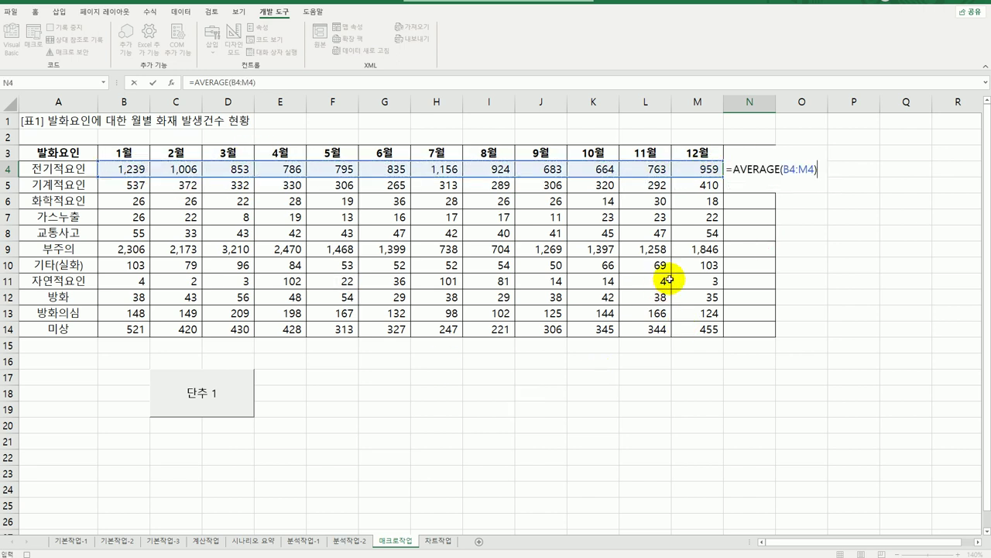
key(Return)
Fill the average formula from N4 down to N14 and stop recording the macro.
click(764, 172)
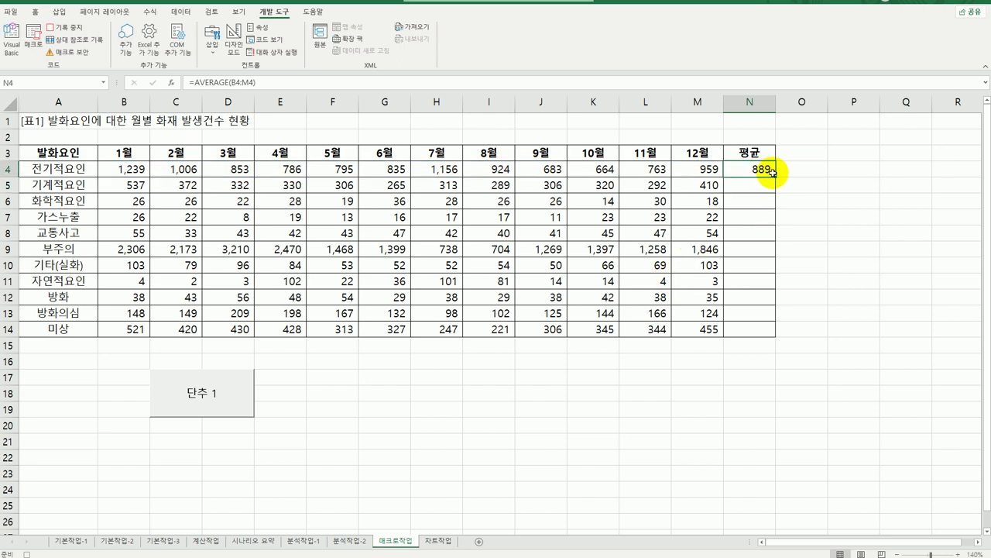
drag(775, 178, 765, 341)
click(758, 331)
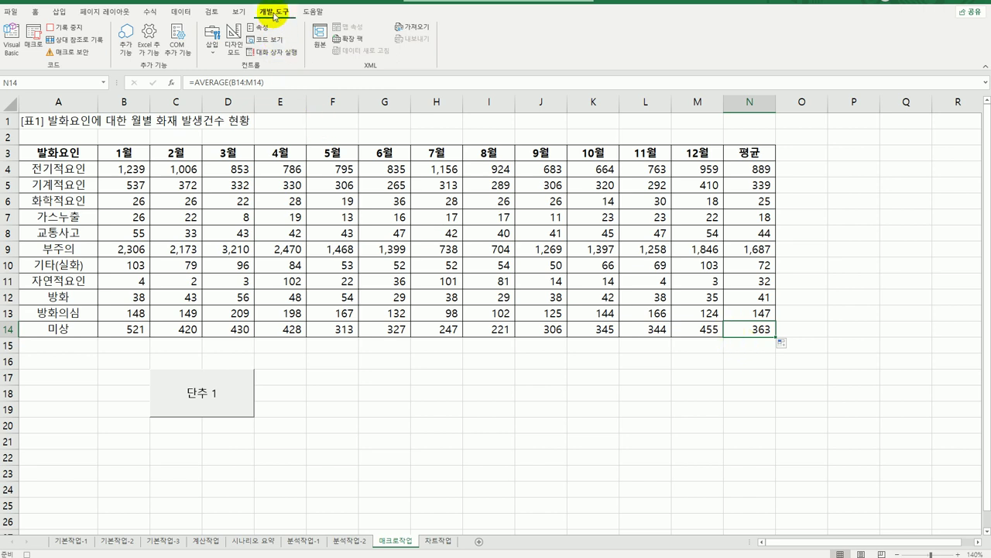
click(62, 29)
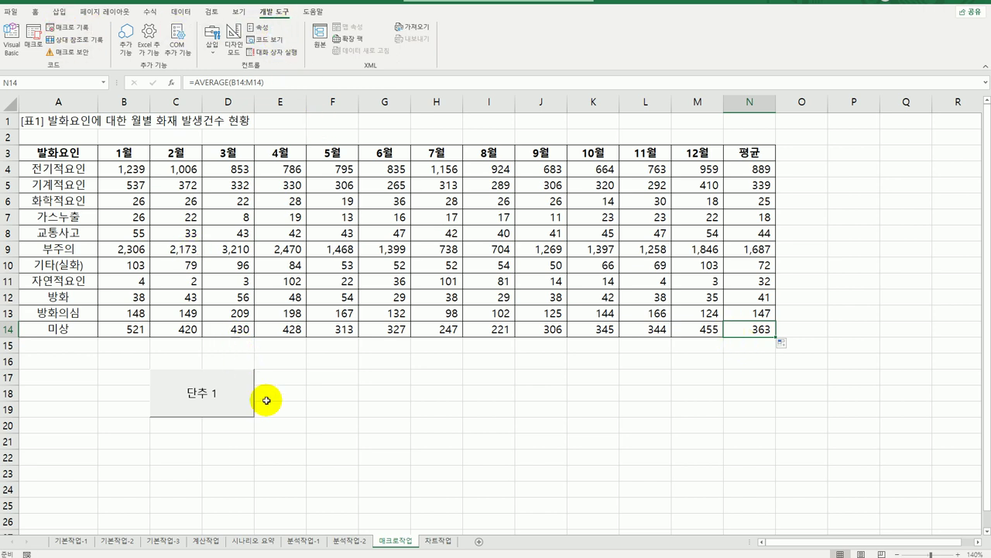
Change the form control button's label to 평균.
right_click(192, 394)
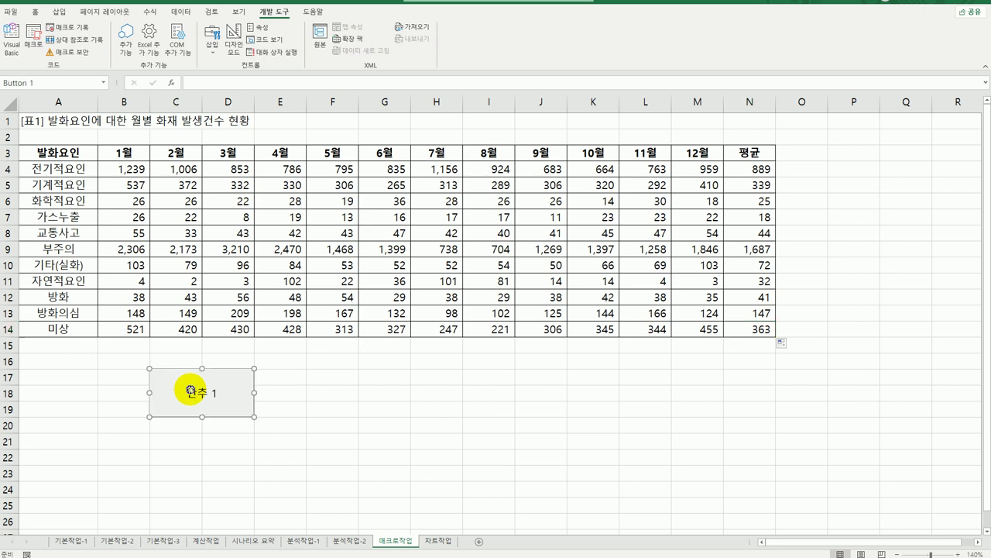
click(230, 443)
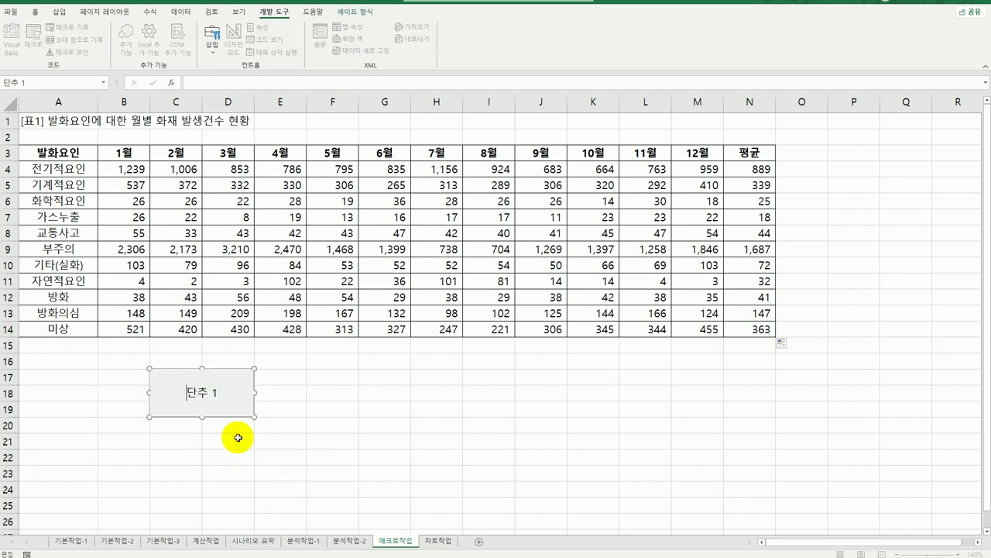
key(ctrl+a)
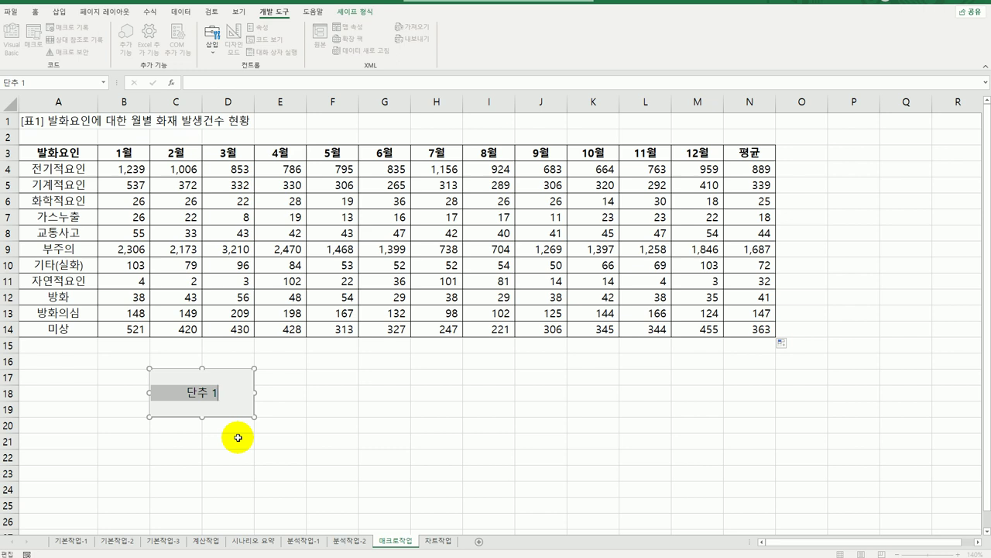
text(매크)
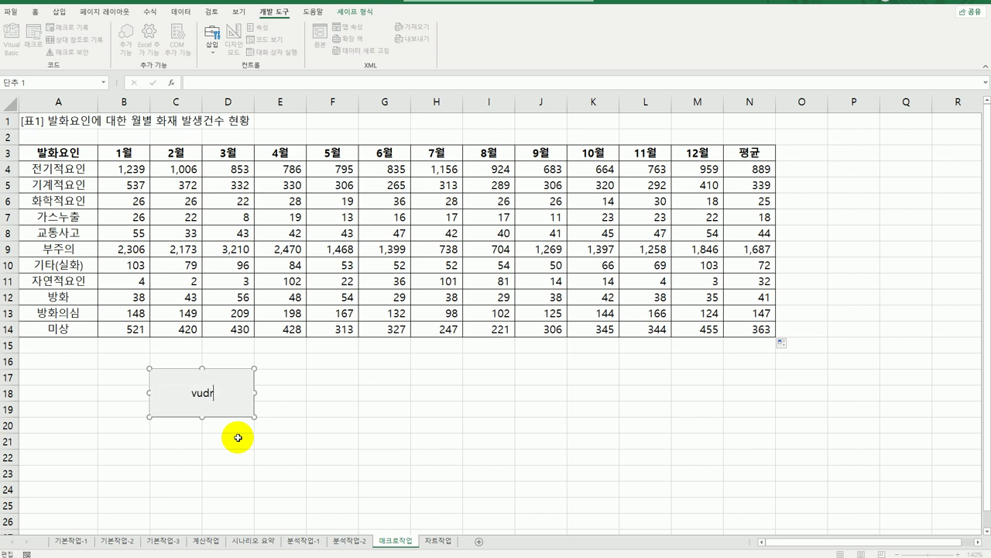
key(BackSpace)
key(BackSpace)
key(BackSpace)
text(평균)
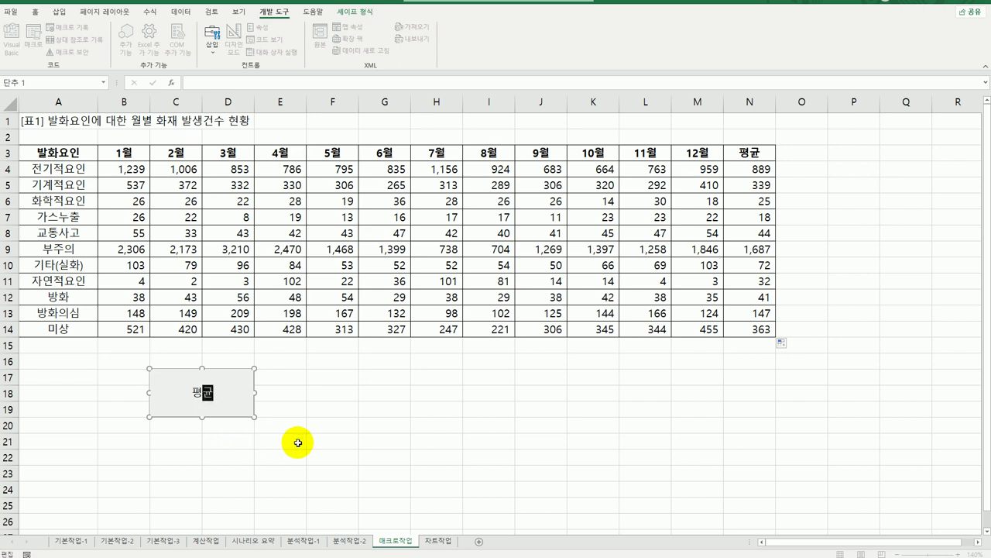
click(301, 442)
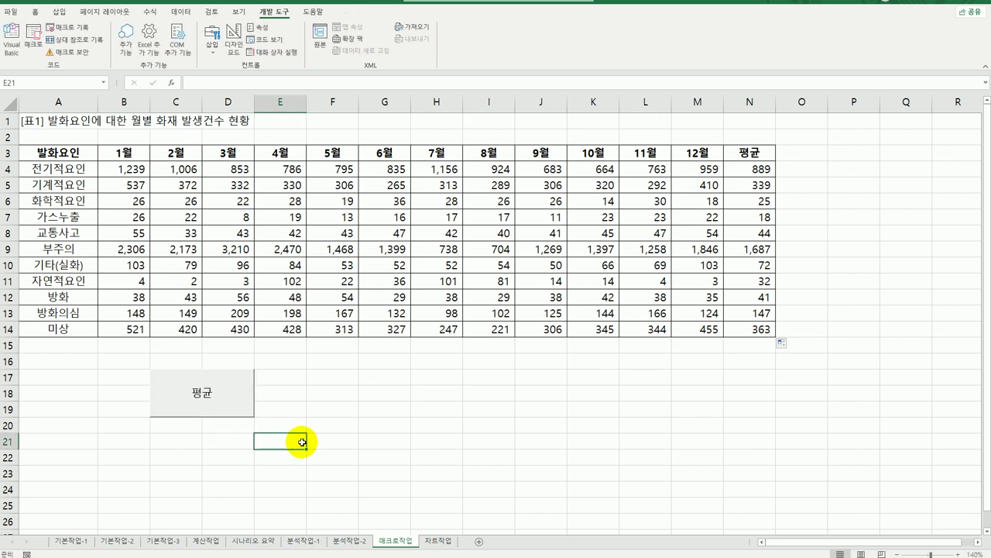
Draw a bevel (빗면) basic shape over cells F17:G19 and label it 서식.
click(58, 12)
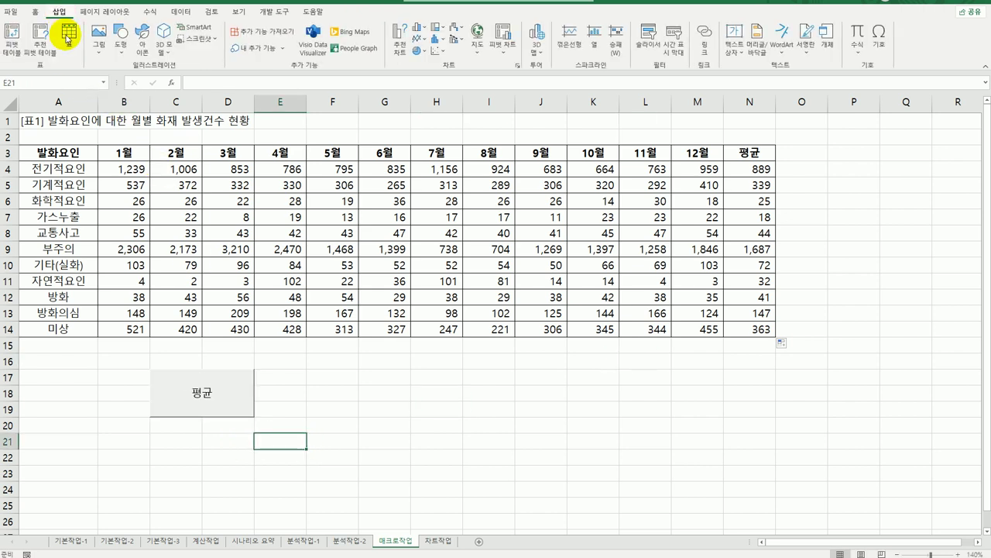
click(122, 53)
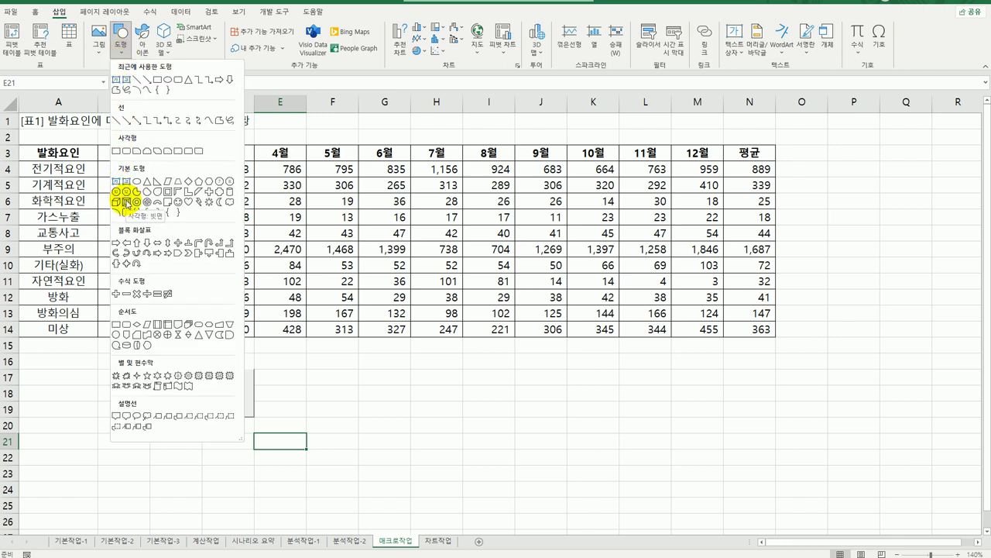
click(126, 201)
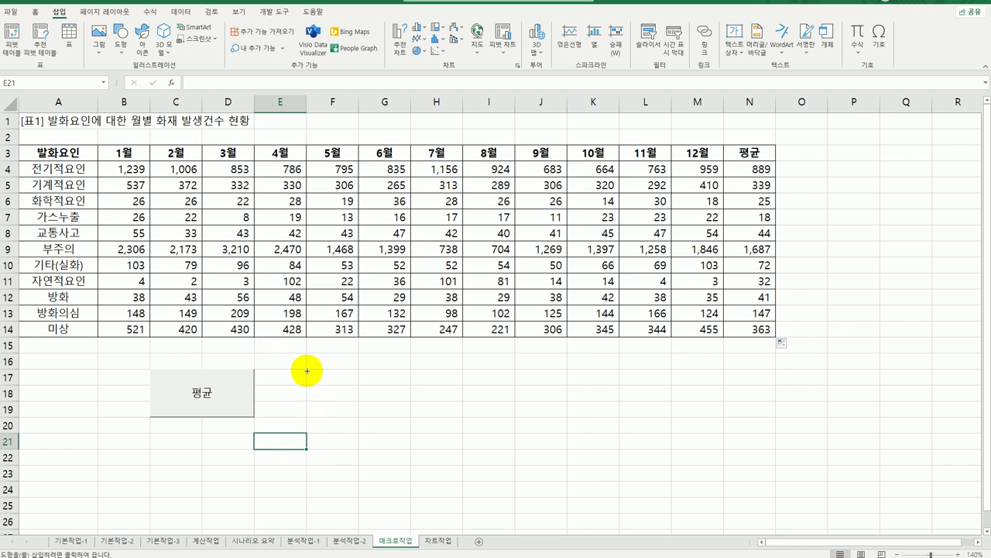
mouse_move(306, 369)
mouse_down()
mouse_move(411, 380)
mouse_move(401, 412)
mouse_up()
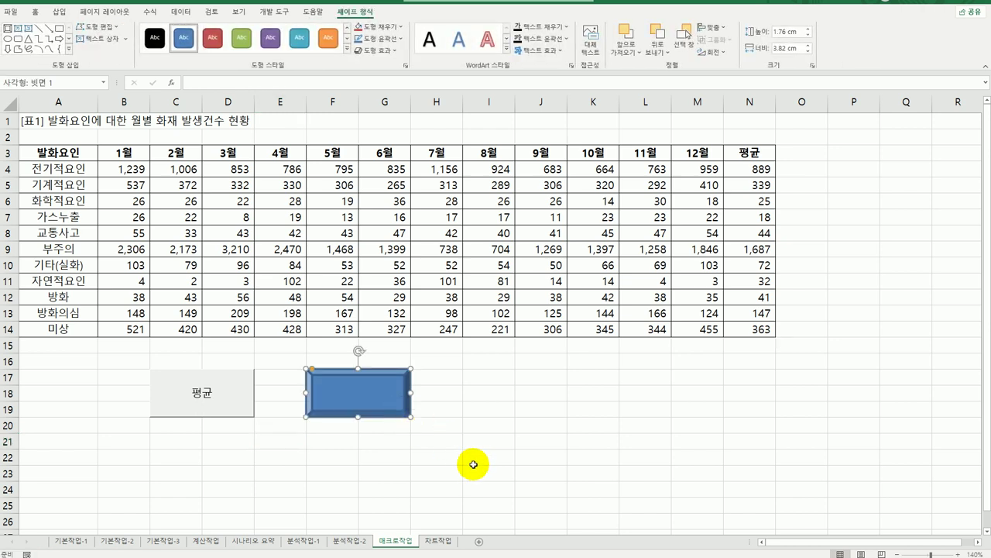
text(서식)
click(397, 393)
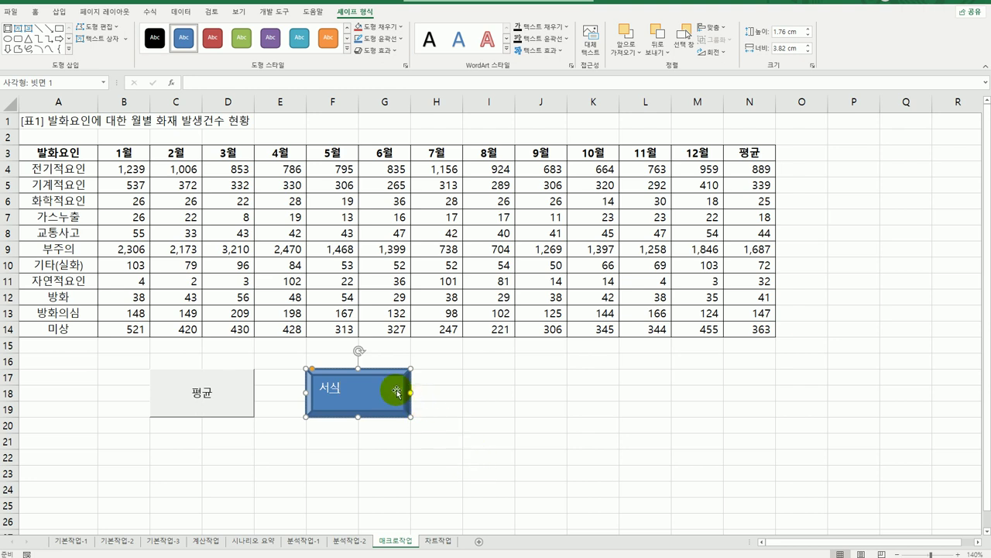
Assign a new macro named 서식 to the bevel shape and start recording it.
right_click(398, 393)
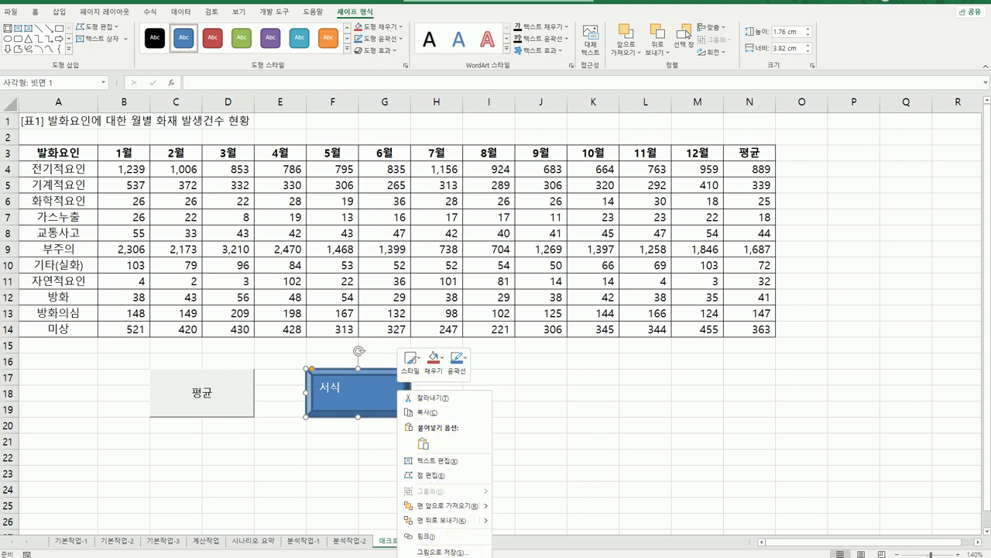
click(465, 542)
drag(454, 471, 616, 207)
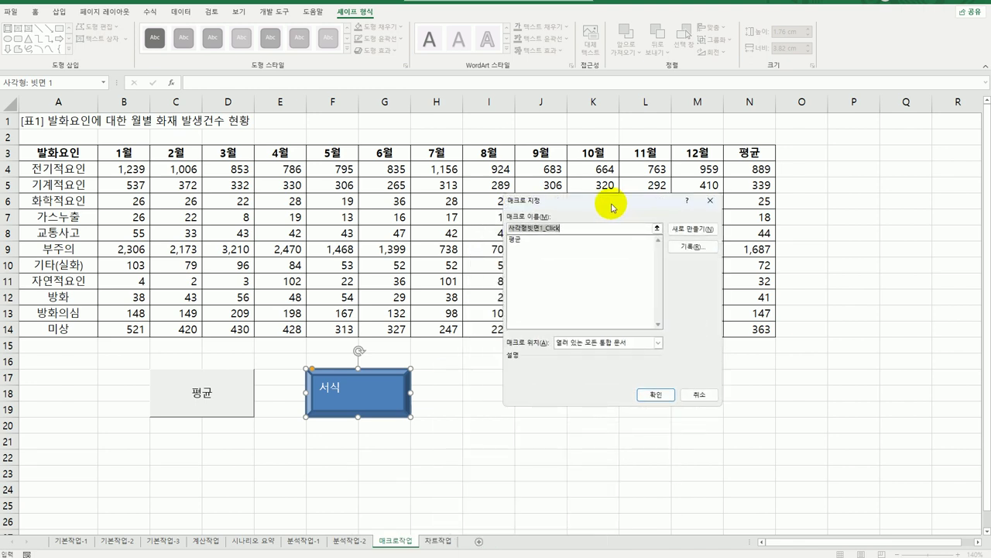
text(서시)
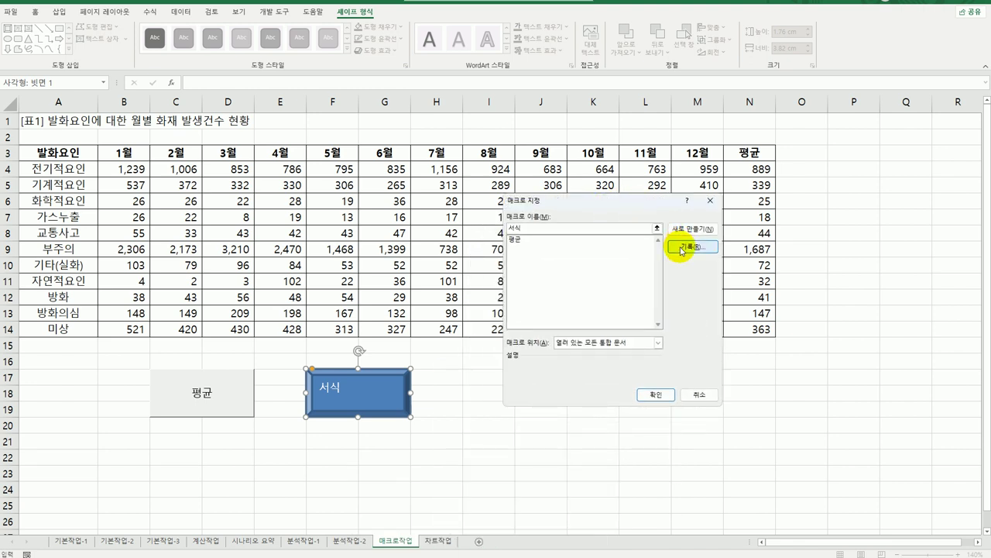
click(693, 247)
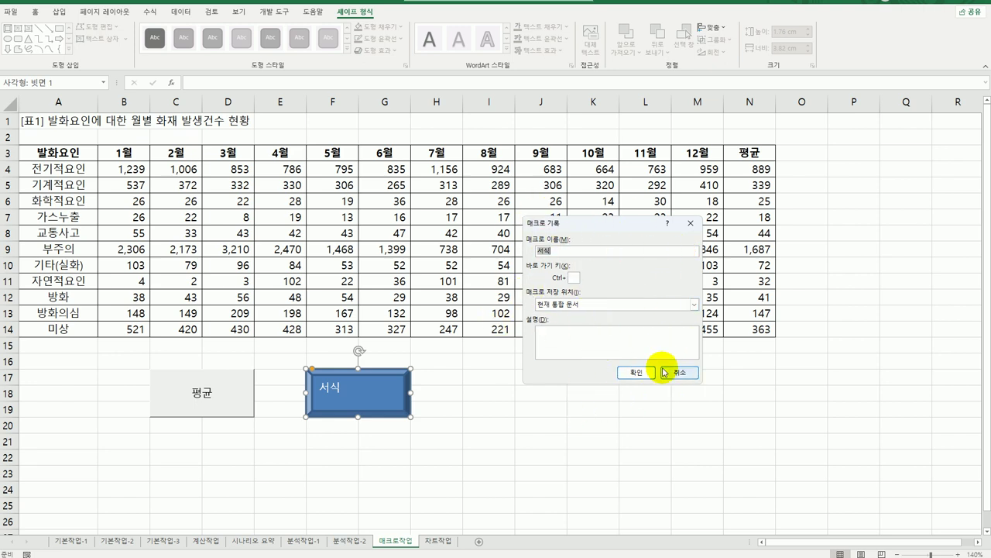
click(638, 376)
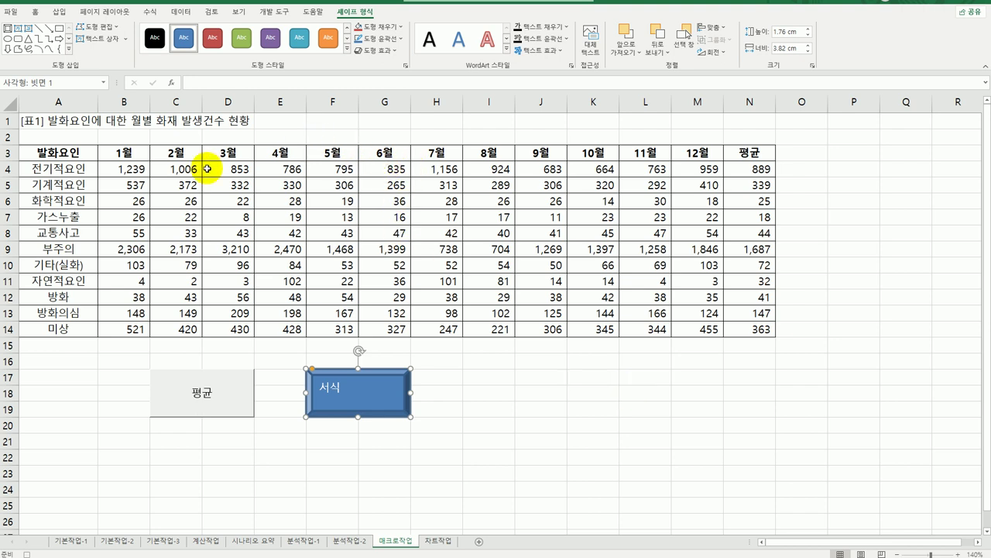
Colour the text in B3:B14 and D3:D14 standard red and stop recording the 서식 macro.
drag(127, 152, 122, 325)
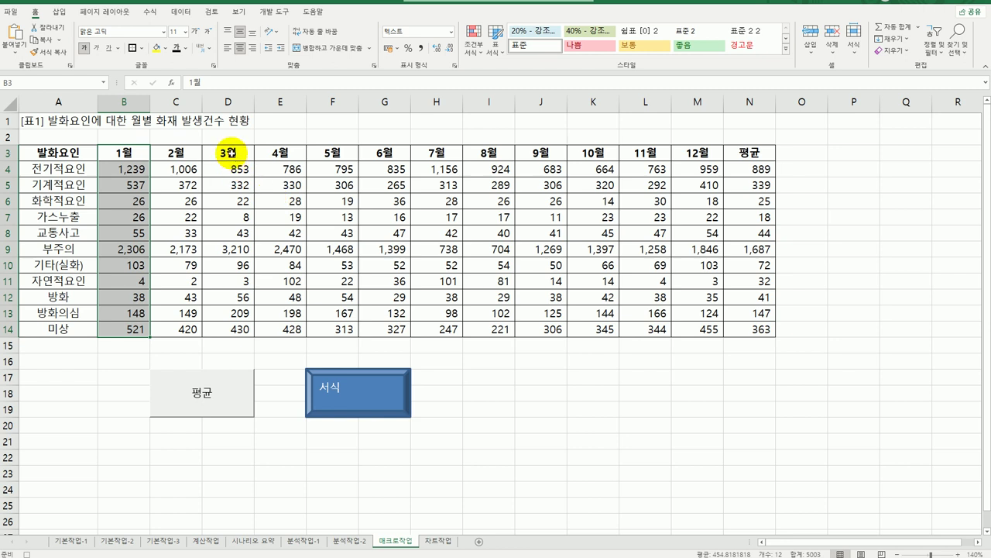
drag(228, 153, 231, 335)
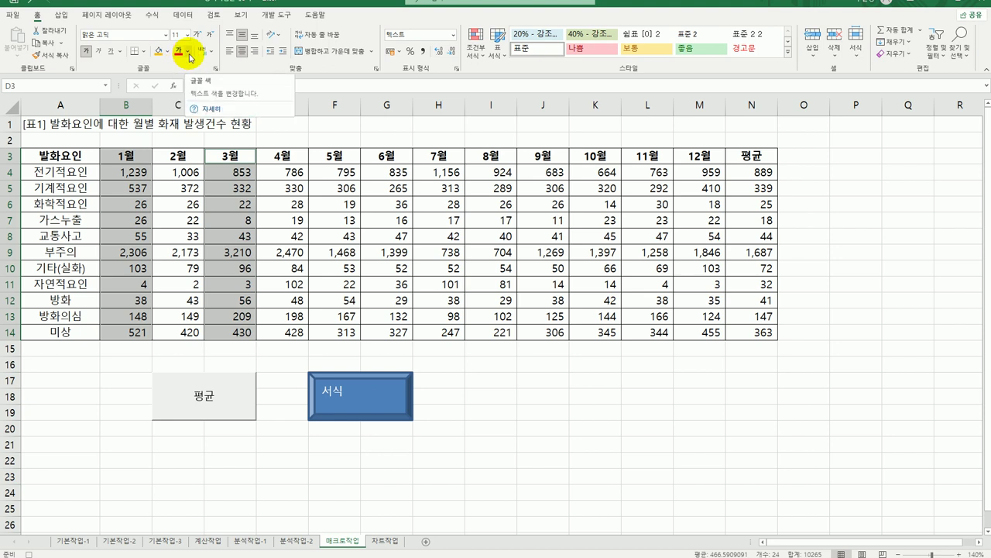
click(190, 56)
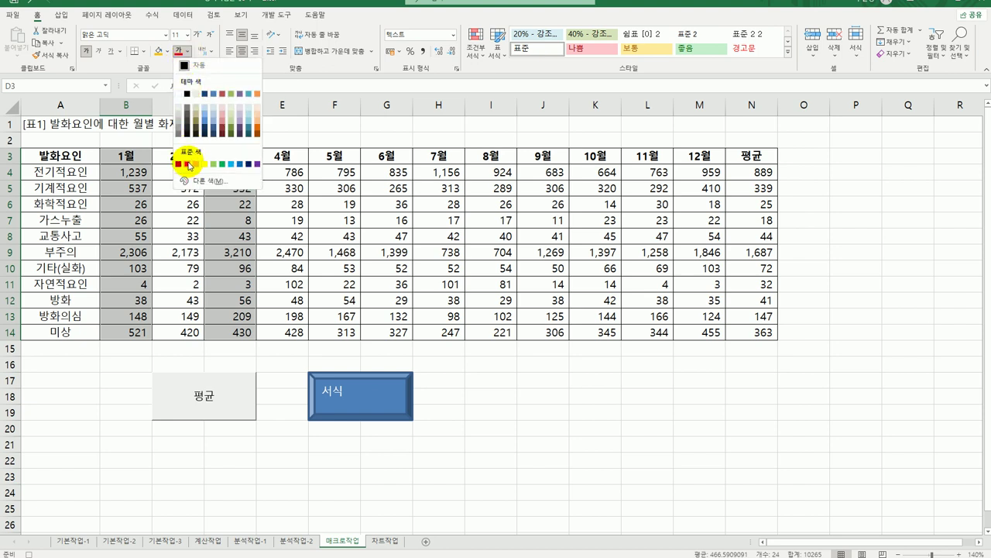
click(188, 164)
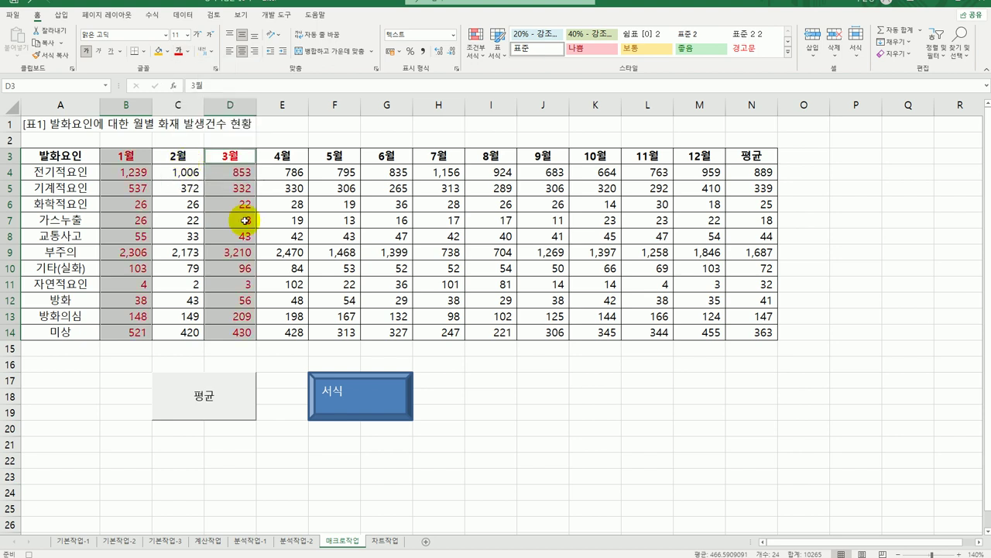
click(230, 331)
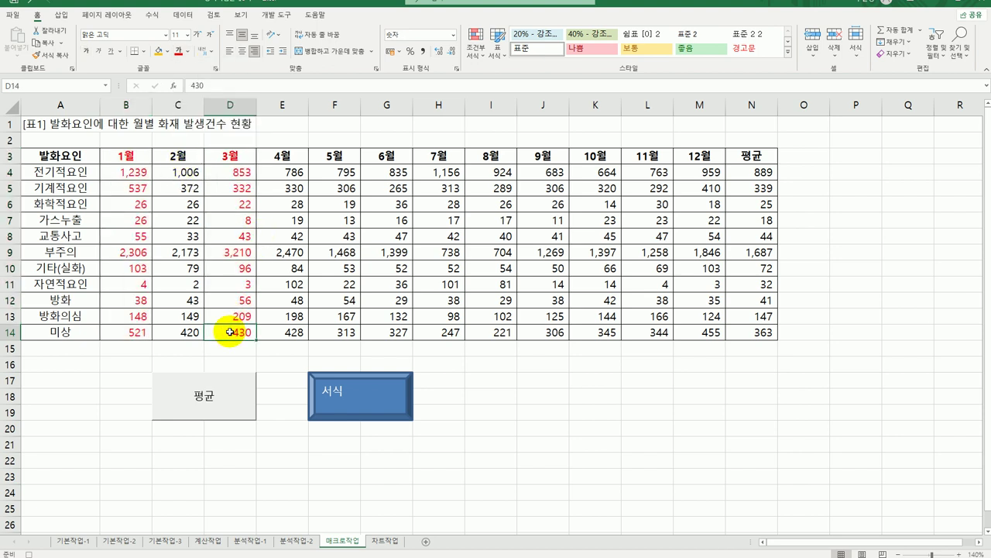
click(276, 15)
click(67, 30)
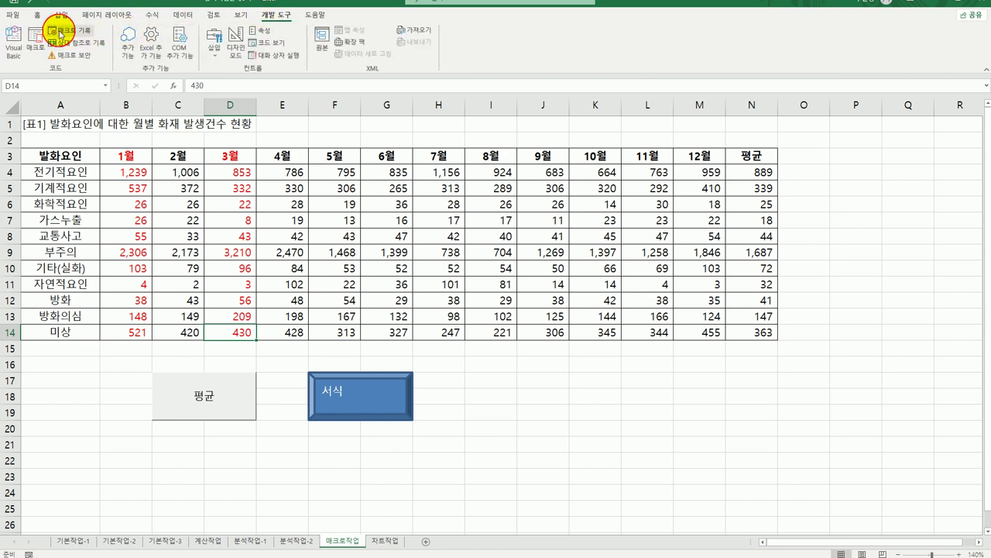
click(354, 483)
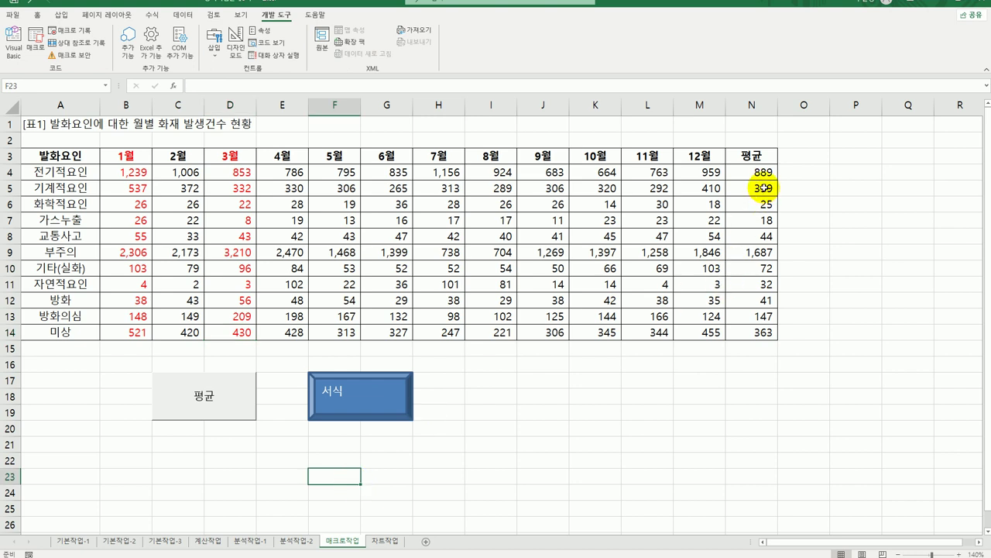
Clear the averages in N4:N14 and run the 평균 button to test its macro.
drag(763, 171, 752, 333)
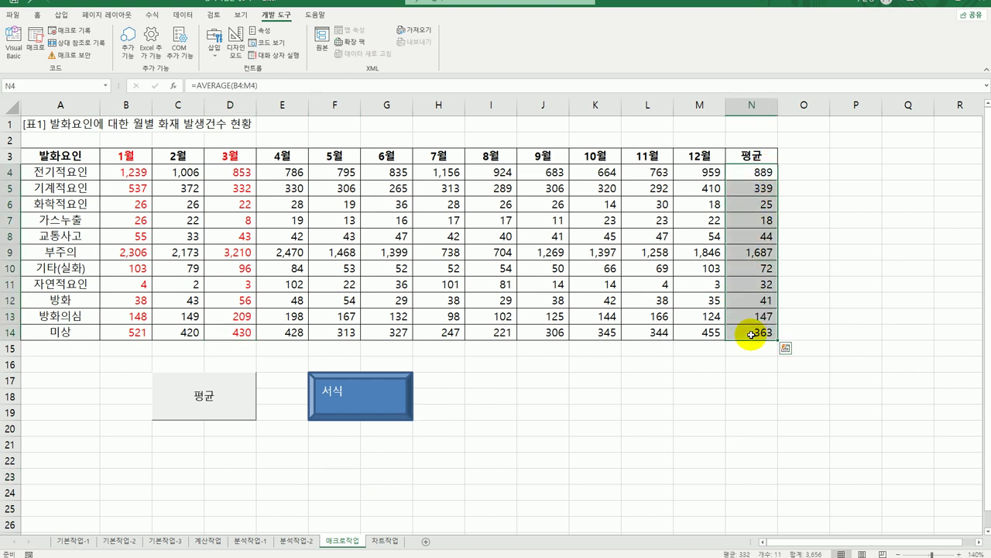
key(Delete)
click(740, 457)
click(206, 407)
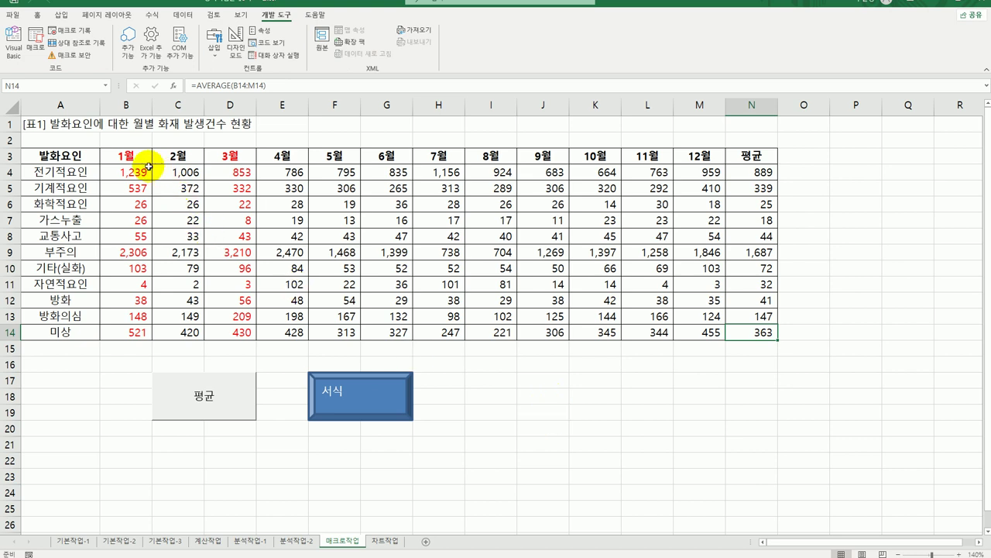
Reset the font colour of B3:D14 to automatic and run the 서식 shape to test its macro.
drag(144, 155, 237, 330)
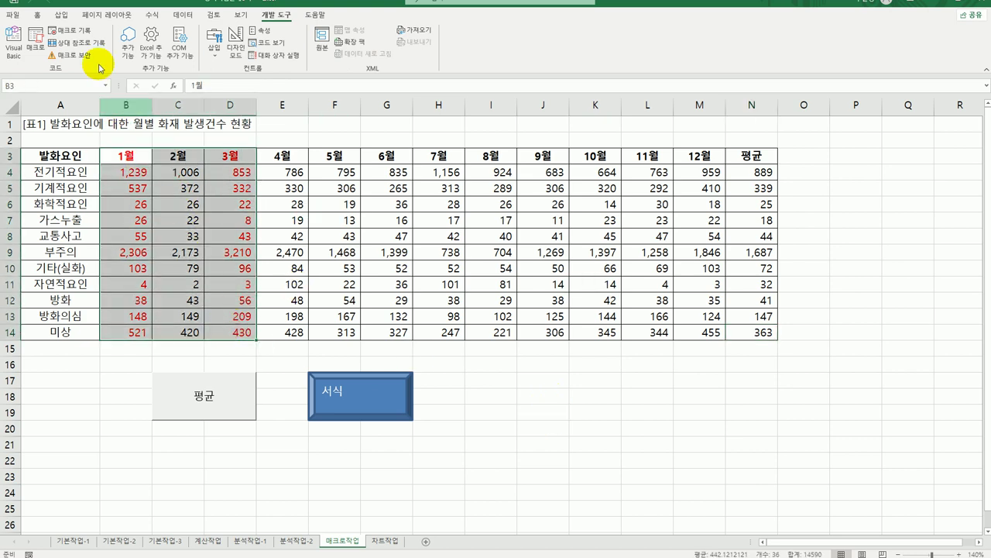
click(39, 15)
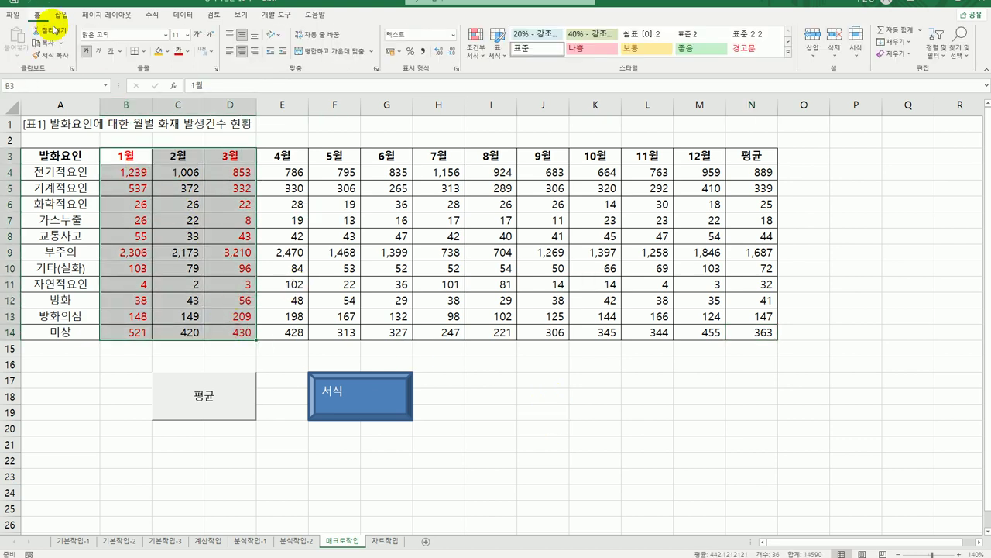
click(189, 52)
click(186, 66)
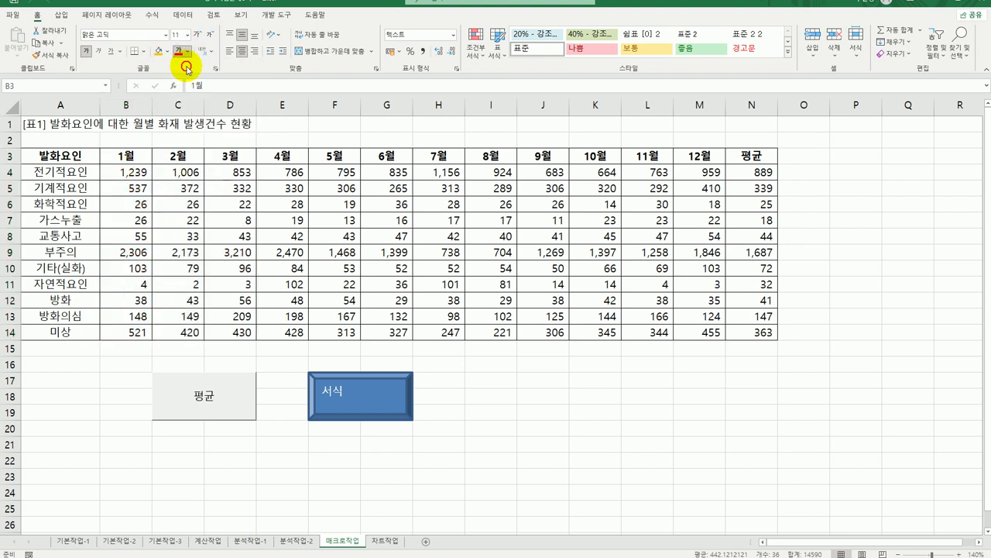
click(477, 426)
click(396, 415)
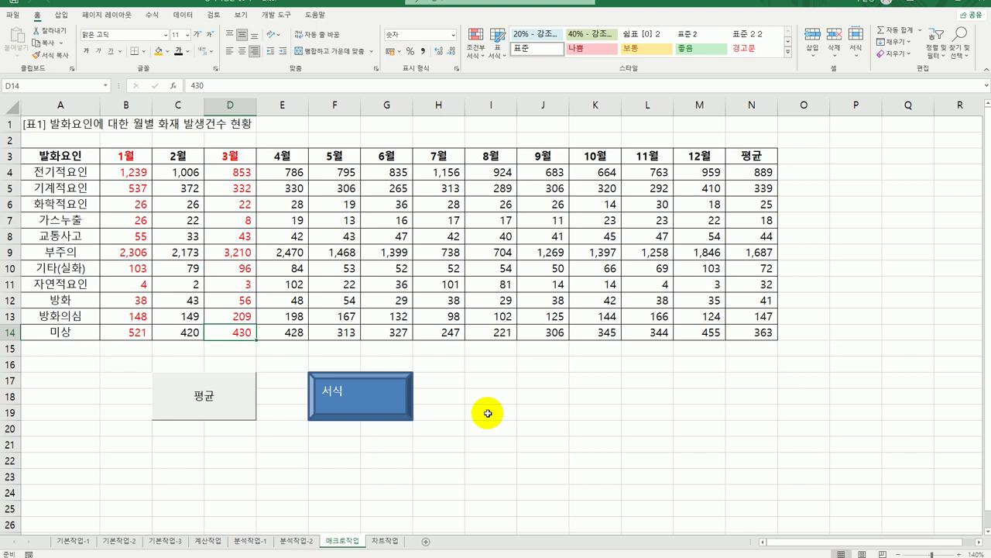
click(402, 450)
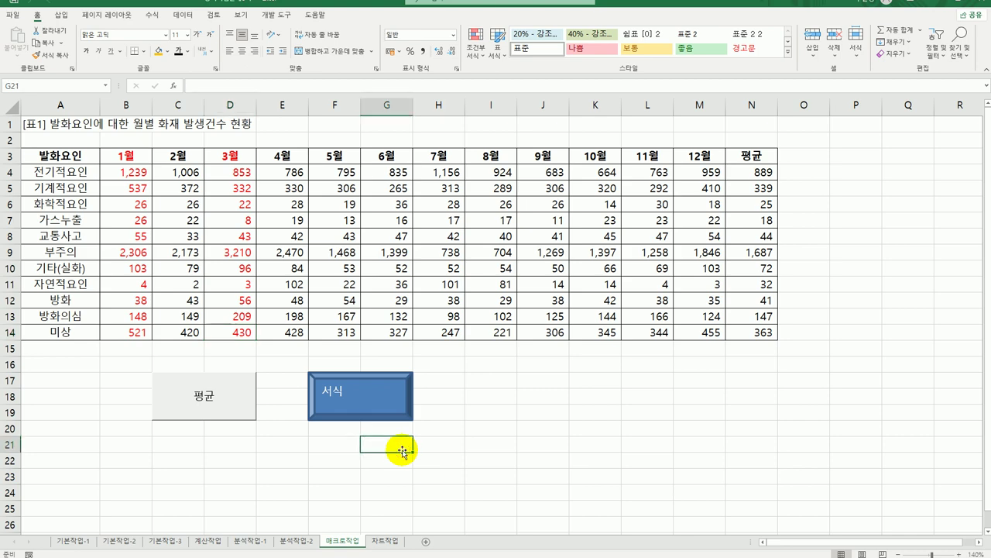
Delete the 별정통신서비스 series from the chart on the 차트작업 sheet.
click(389, 546)
scroll(618, 446, down, 2)
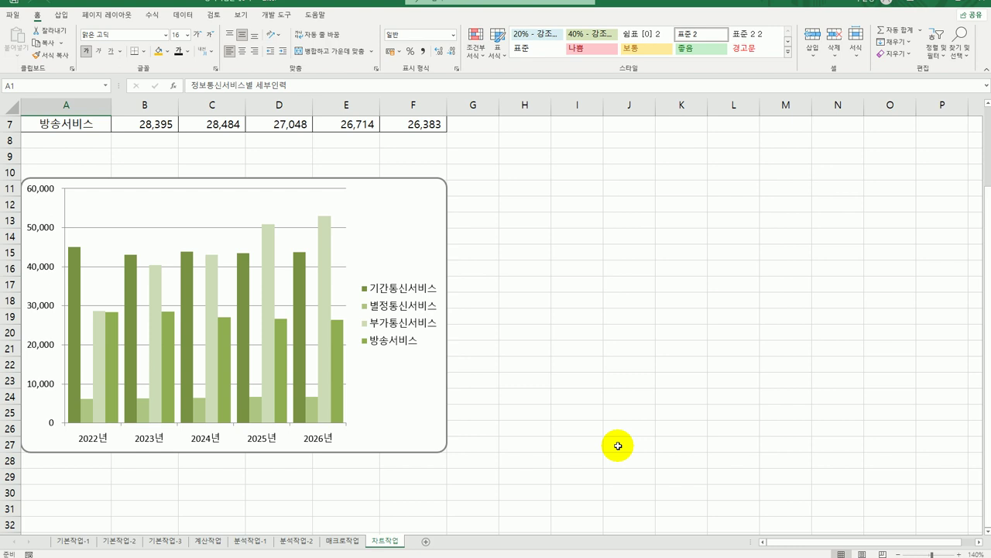
click(88, 411)
right_click(87, 404)
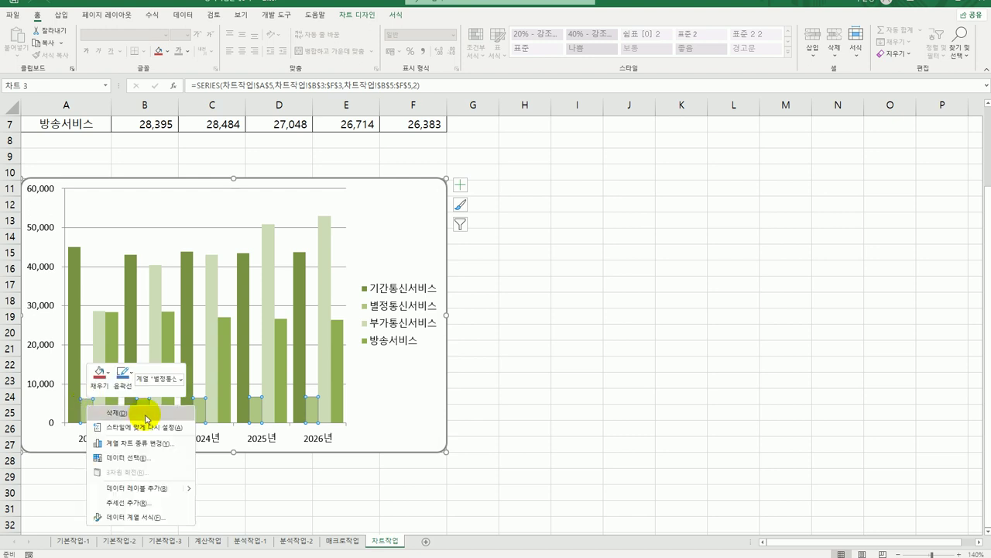
click(146, 413)
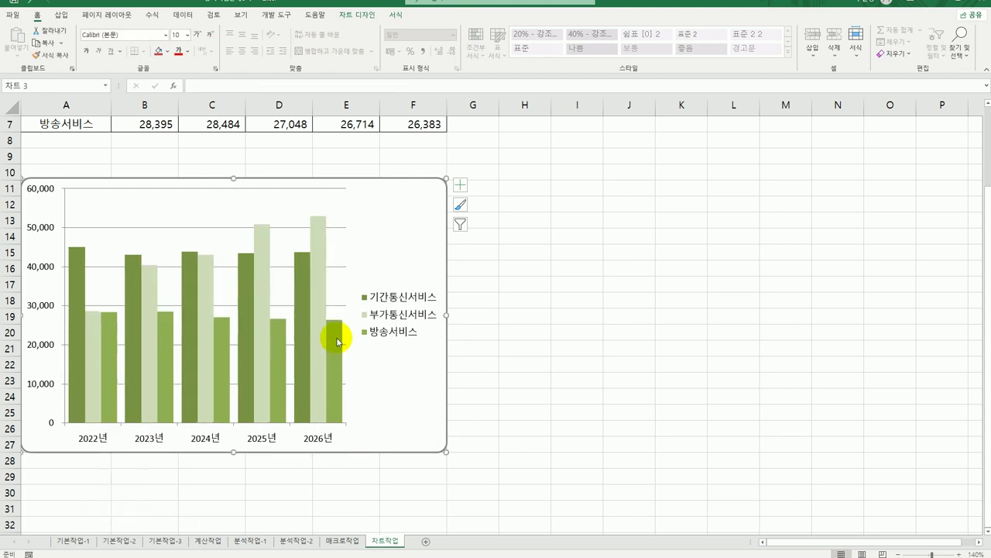
Change the chart type to stacked column (누적 세로 막대형).
right_click(402, 220)
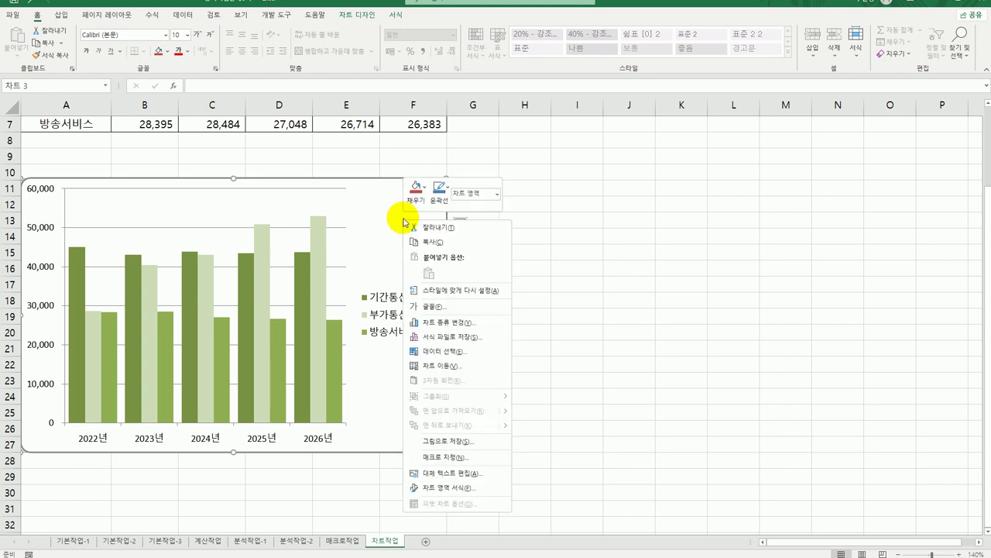
click(472, 330)
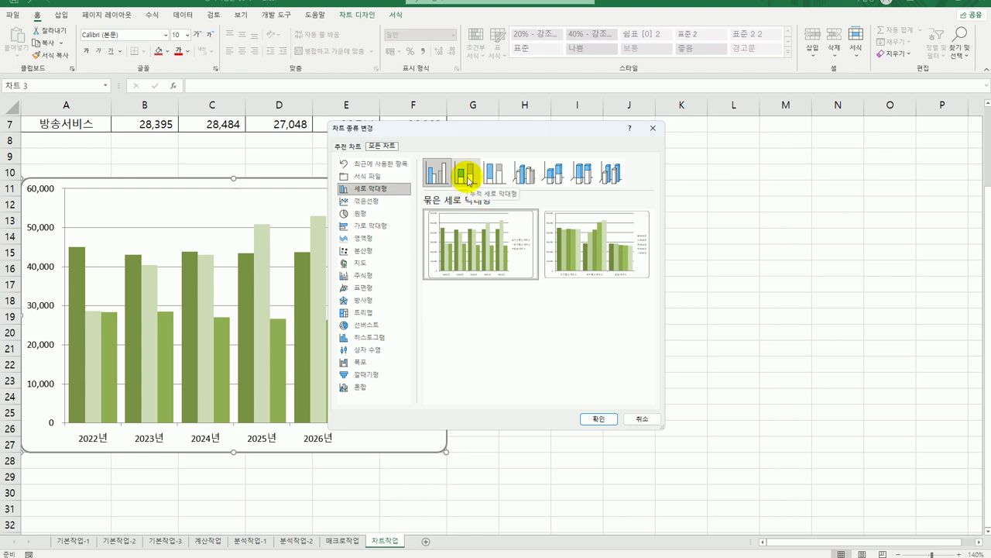
click(467, 180)
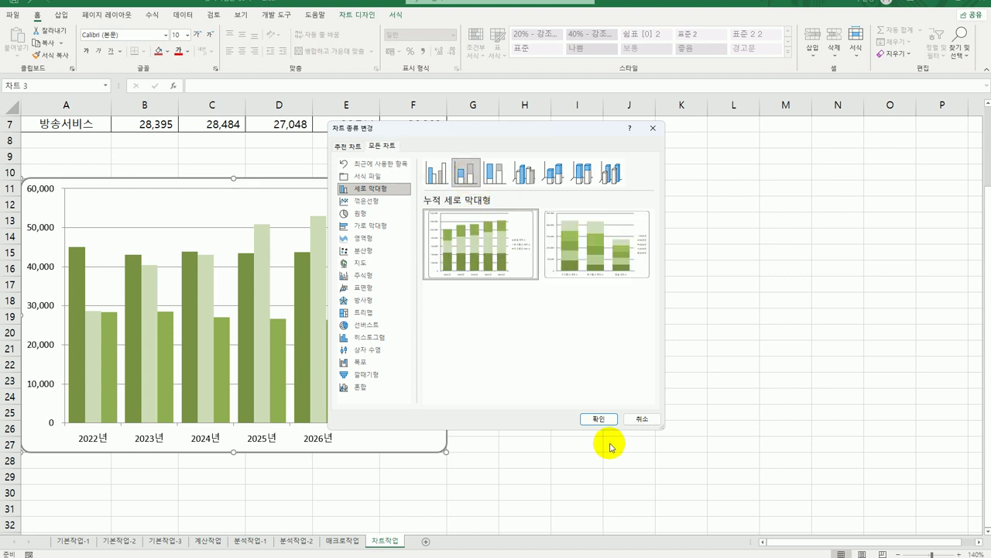
click(598, 418)
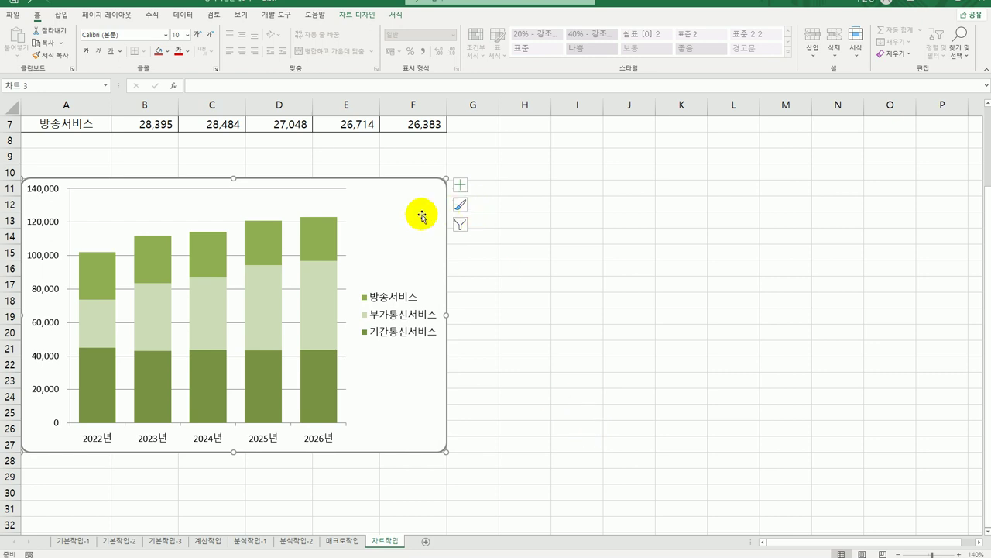
Add a chart title and link it to cell A1 of the 차트작업 sheet.
click(460, 184)
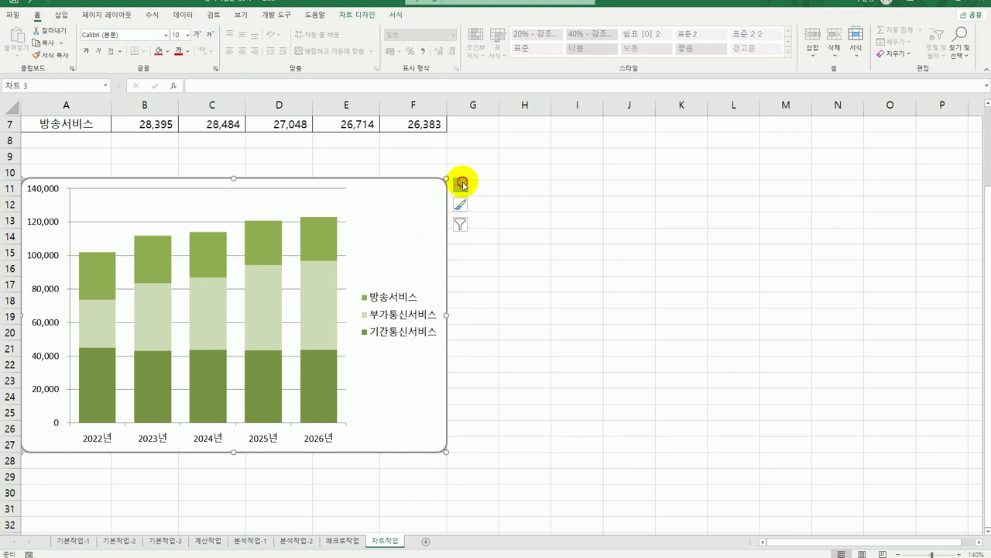
click(486, 219)
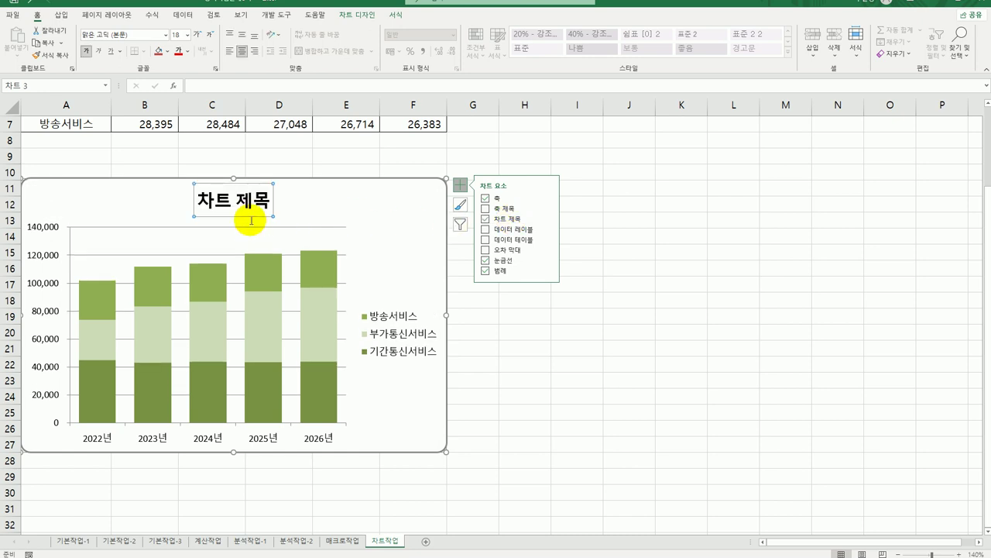
click(224, 85)
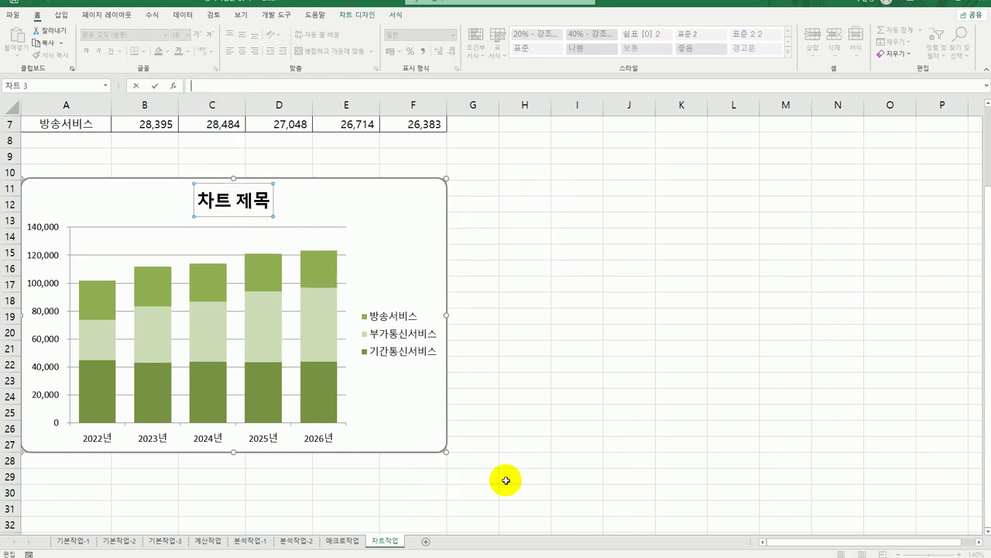
scroll(505, 480, up, 2)
text(=)
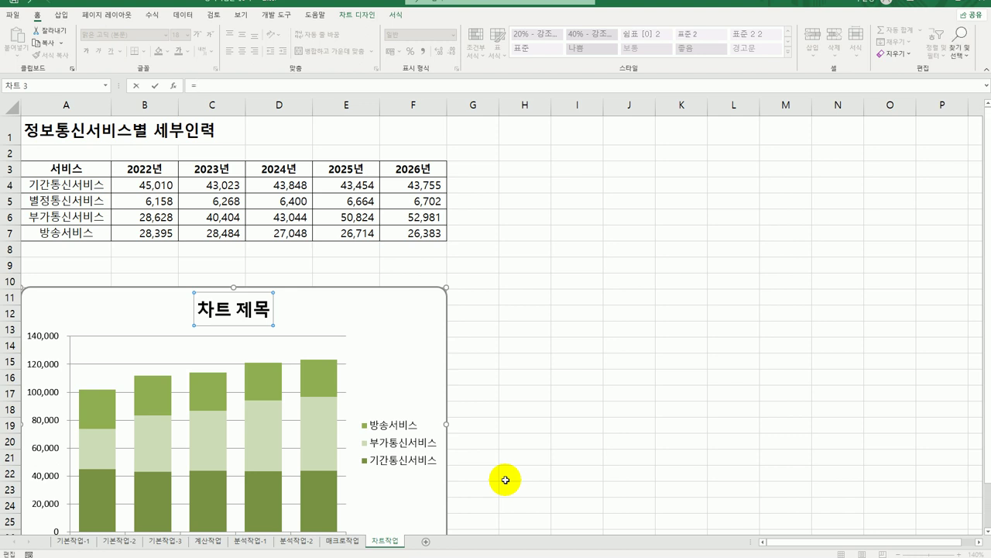
click(80, 127)
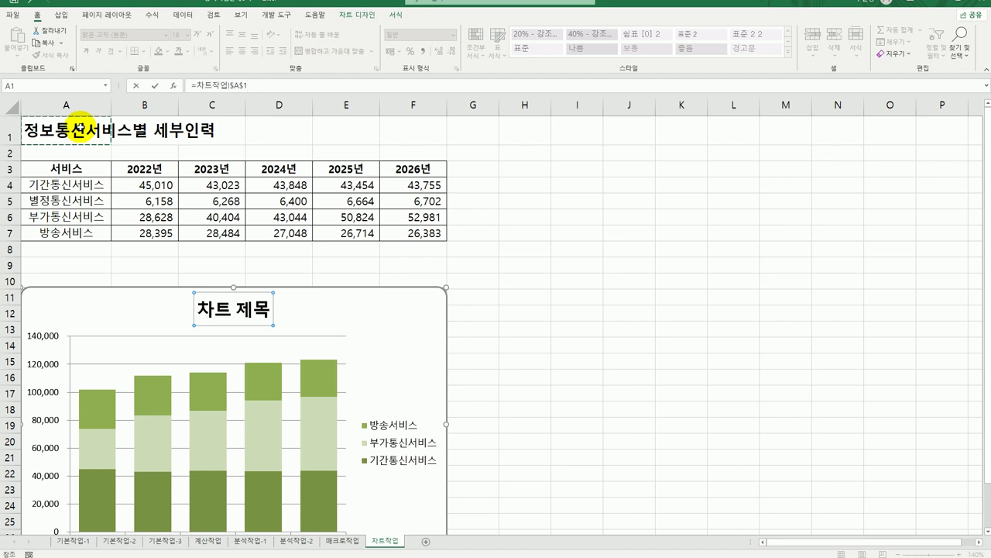
key(Return)
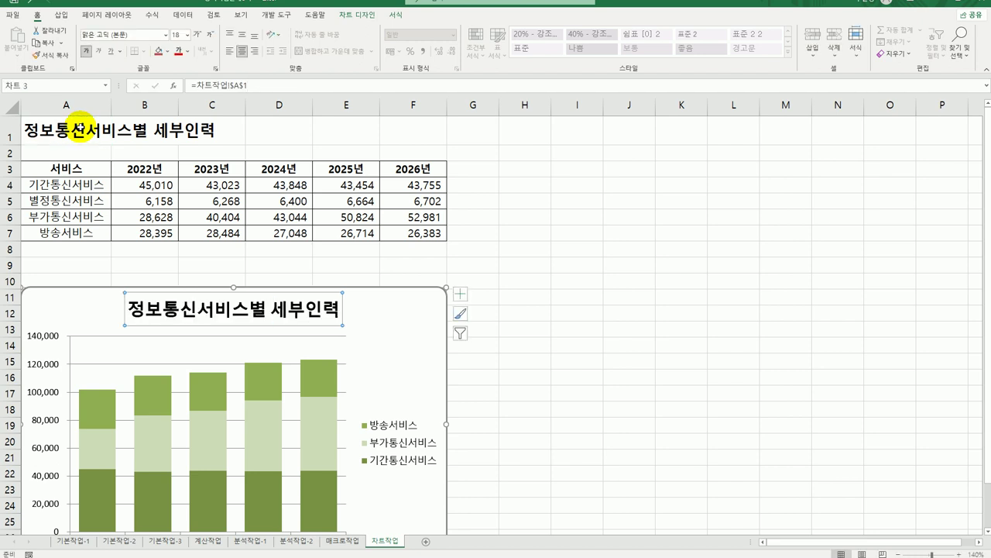
Add a data label at the inside end (안쪽 끝에) of only the 2026년 point in the 부가통신서비스 series.
click(330, 425)
scroll(330, 425, down, 1)
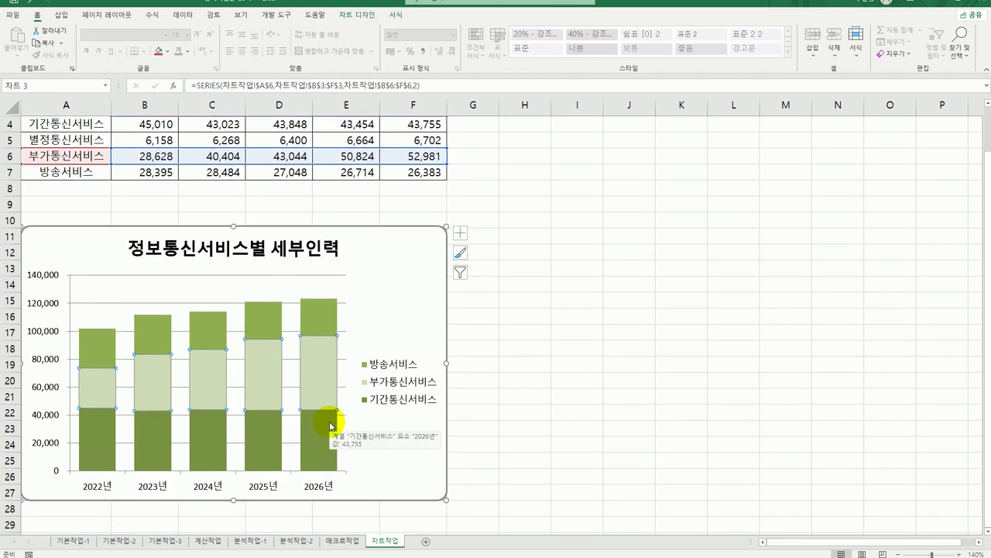
click(330, 367)
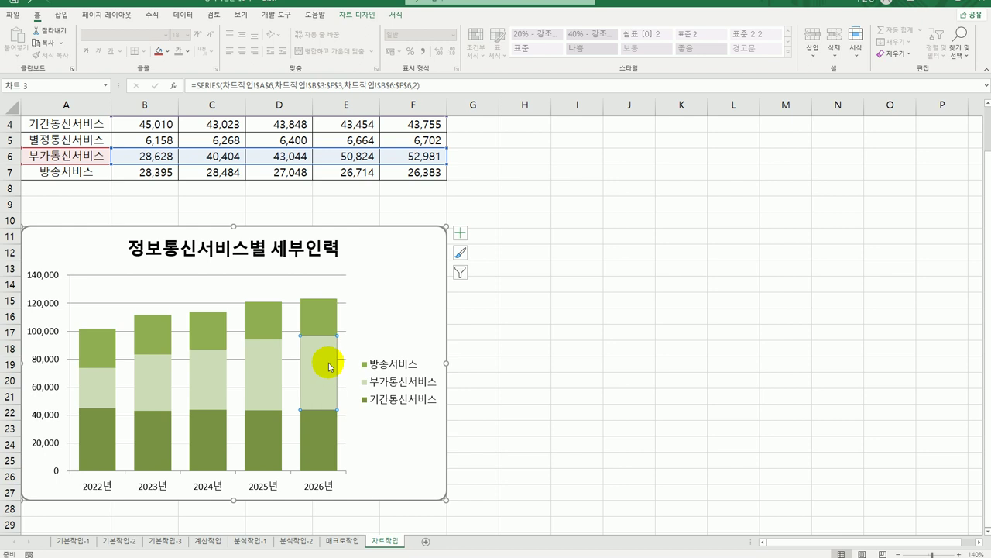
click(458, 234)
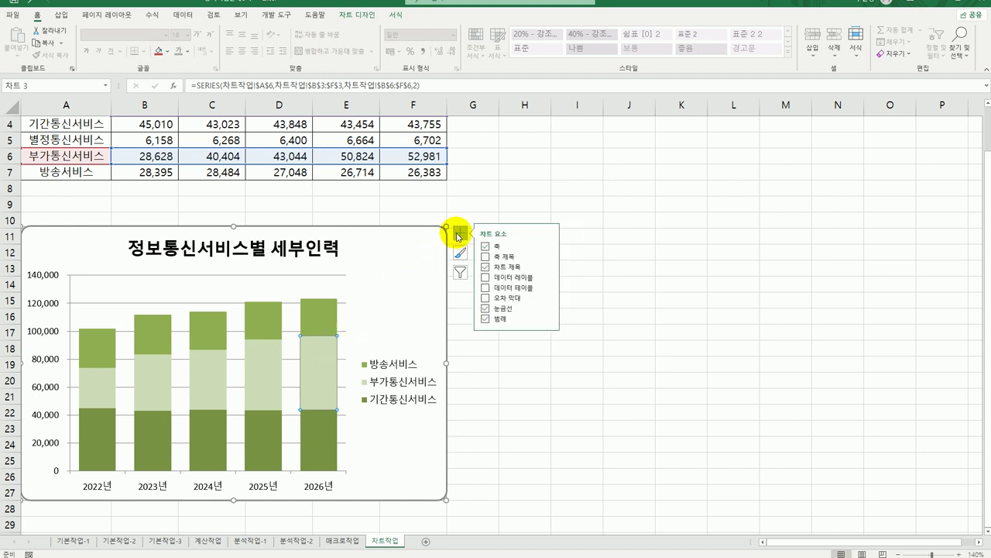
click(550, 279)
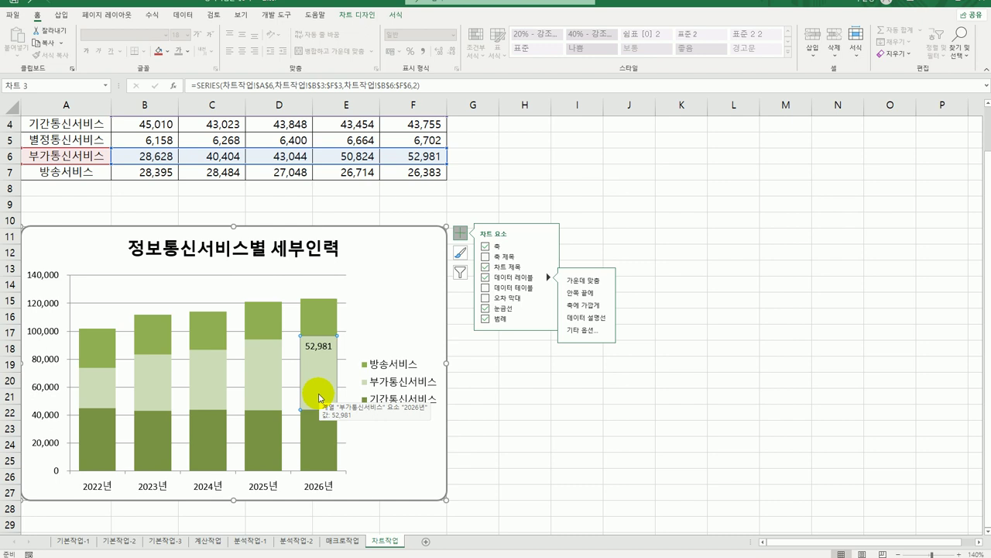
Set the data series' overlap (계열 겹치기) to 0% and gap width (간격 너비) to 0%, then deselect the chart.
right_click(321, 318)
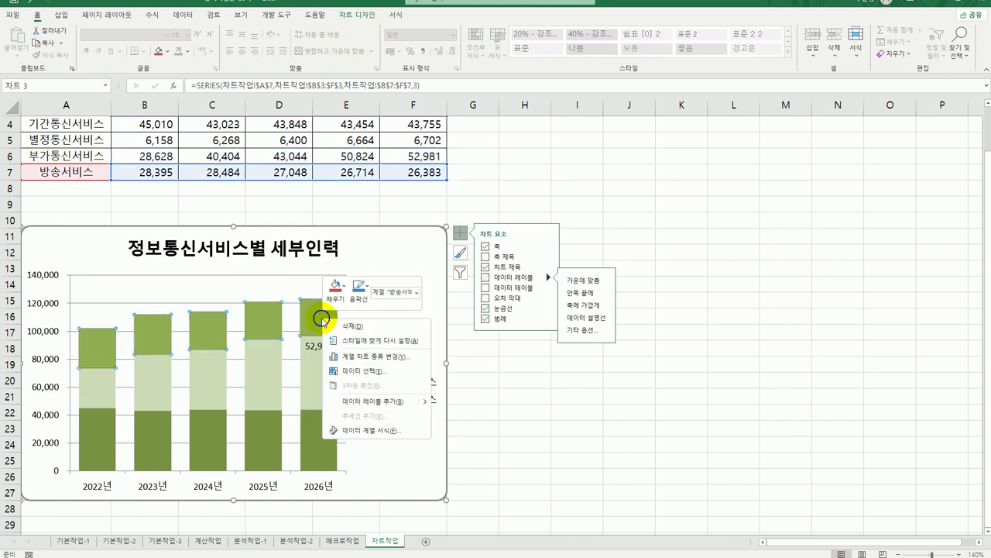
click(374, 434)
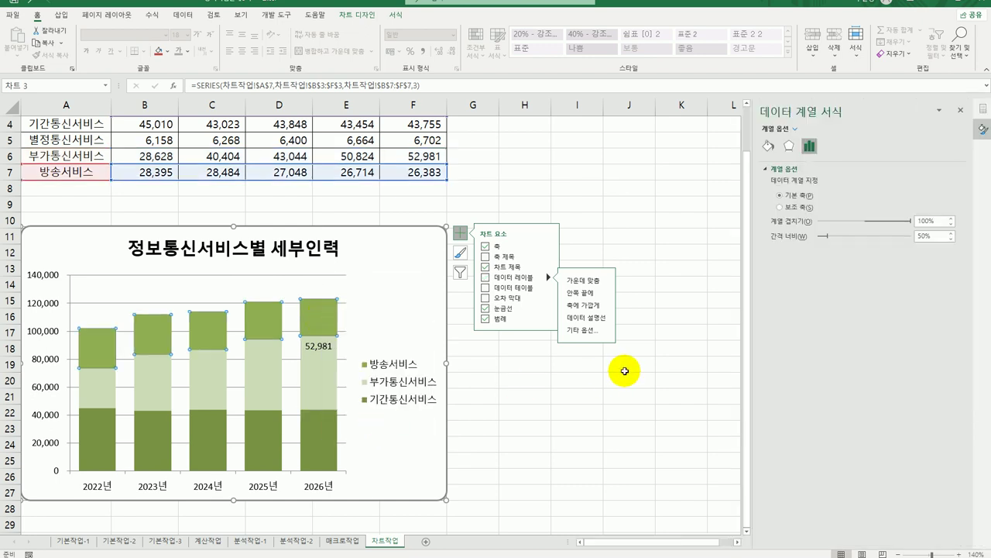
click(951, 221)
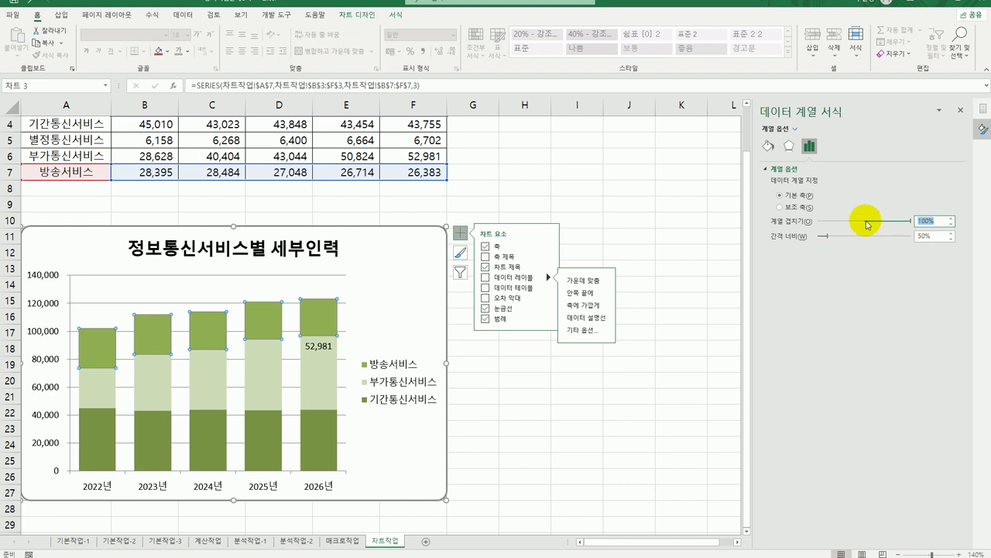
text(0)
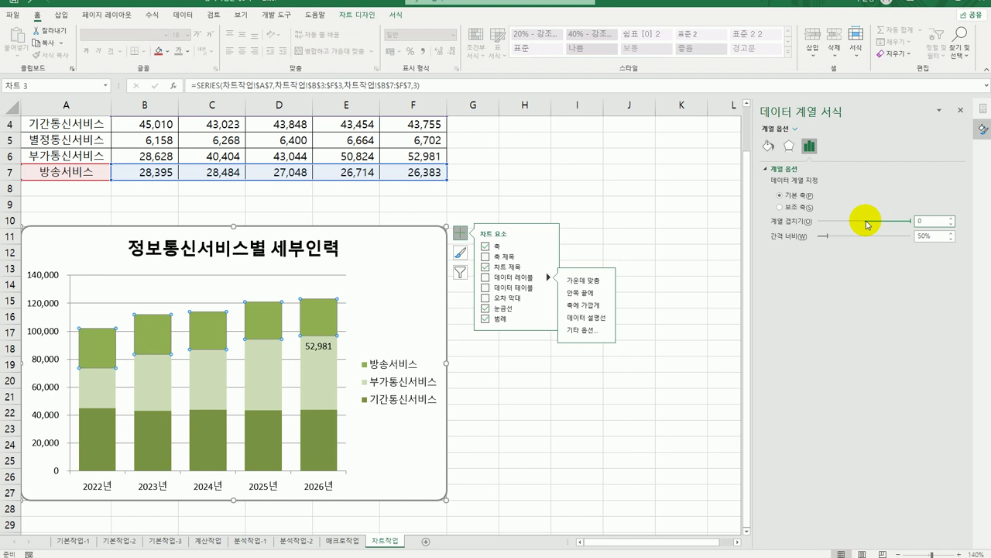
click(926, 235)
drag(927, 235, 888, 241)
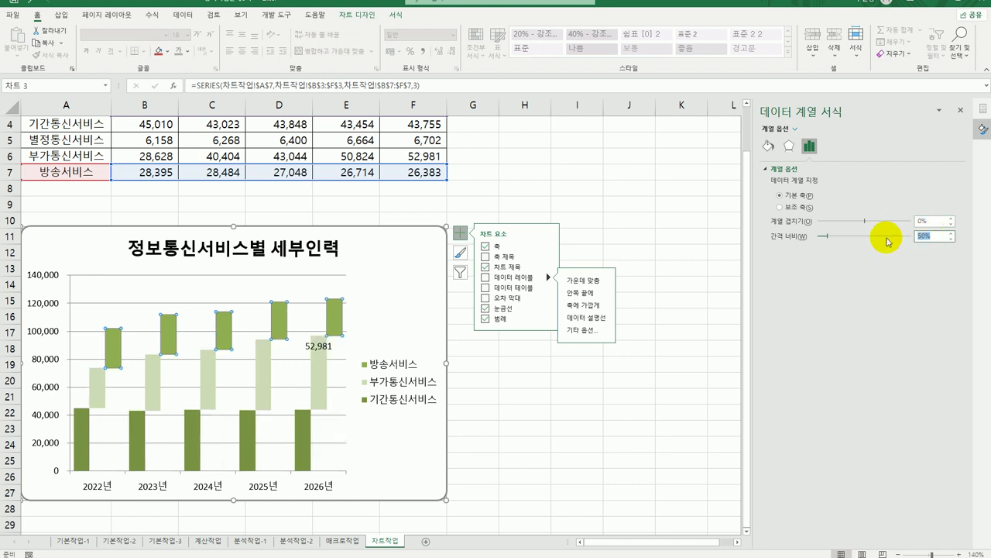
text(0)
key(Return)
click(418, 475)
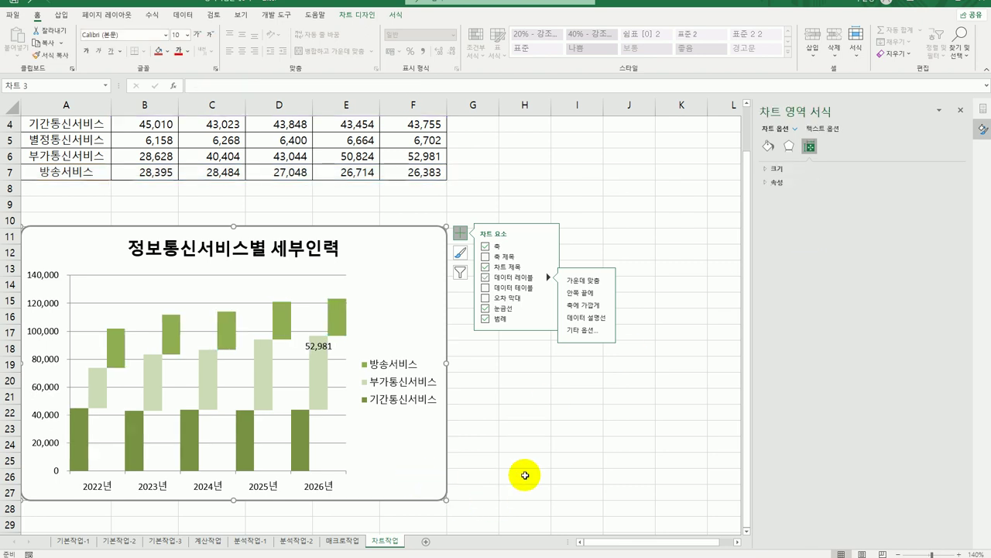
click(525, 474)
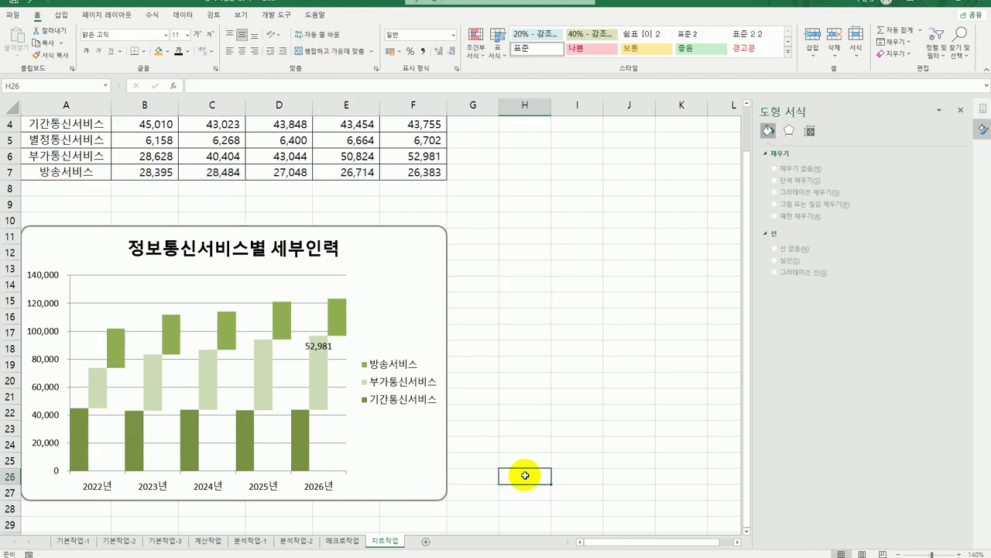